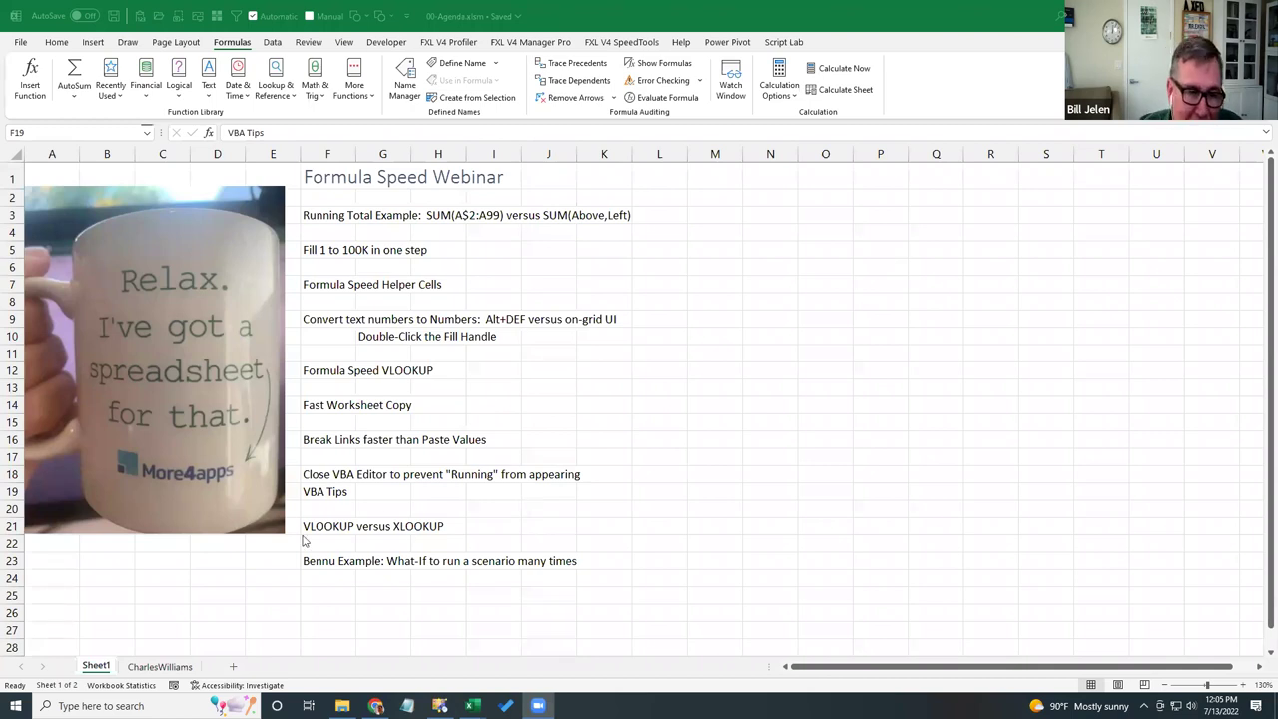
- Open the CharlesWilliams sheet with the photo, FastExcel blog and whitepaper links
left_click(174, 666)
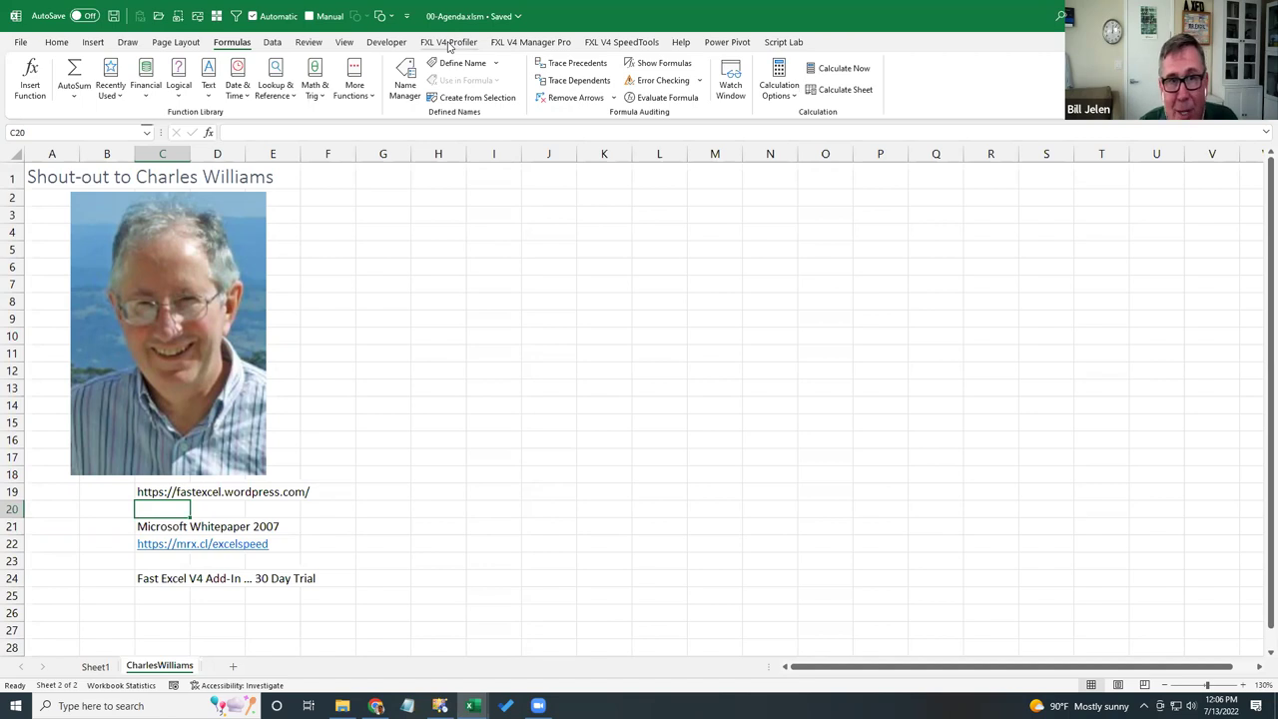
- Show the FXL V4 Profiler tools, then go back to the Formula Speed Webinar agenda on Sheet1
left_click(448, 44)
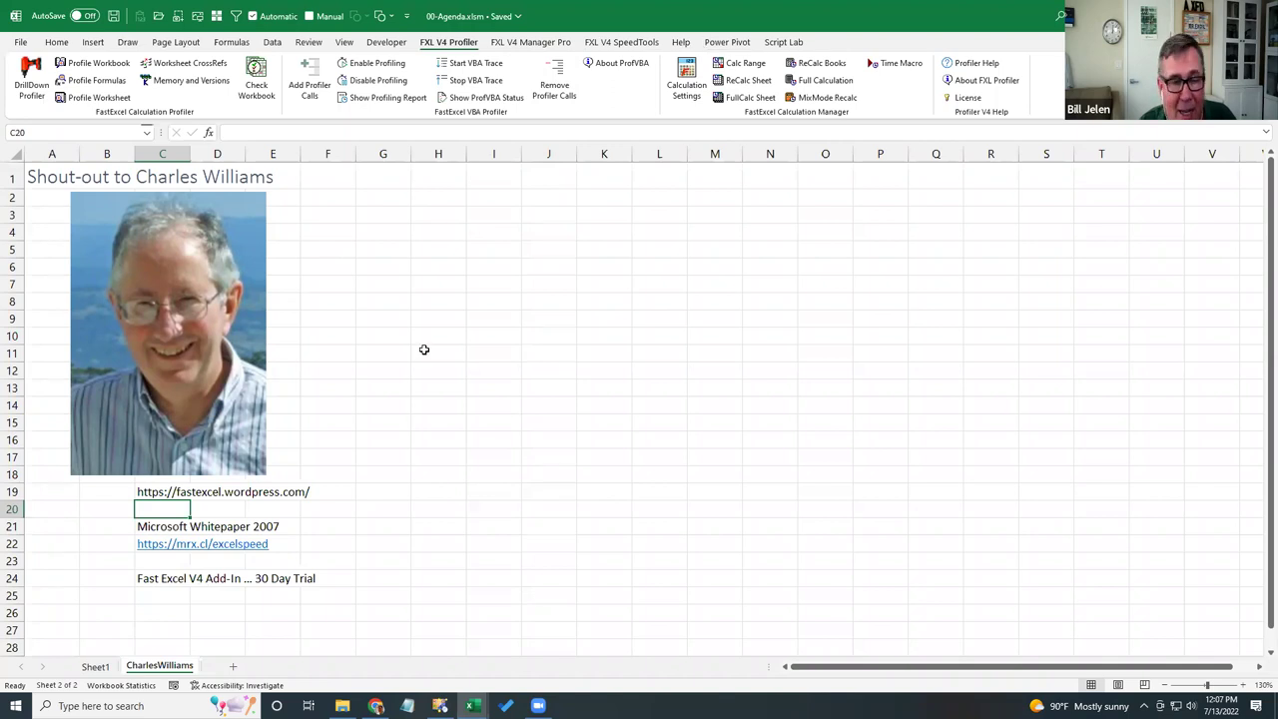
left_click(96, 667)
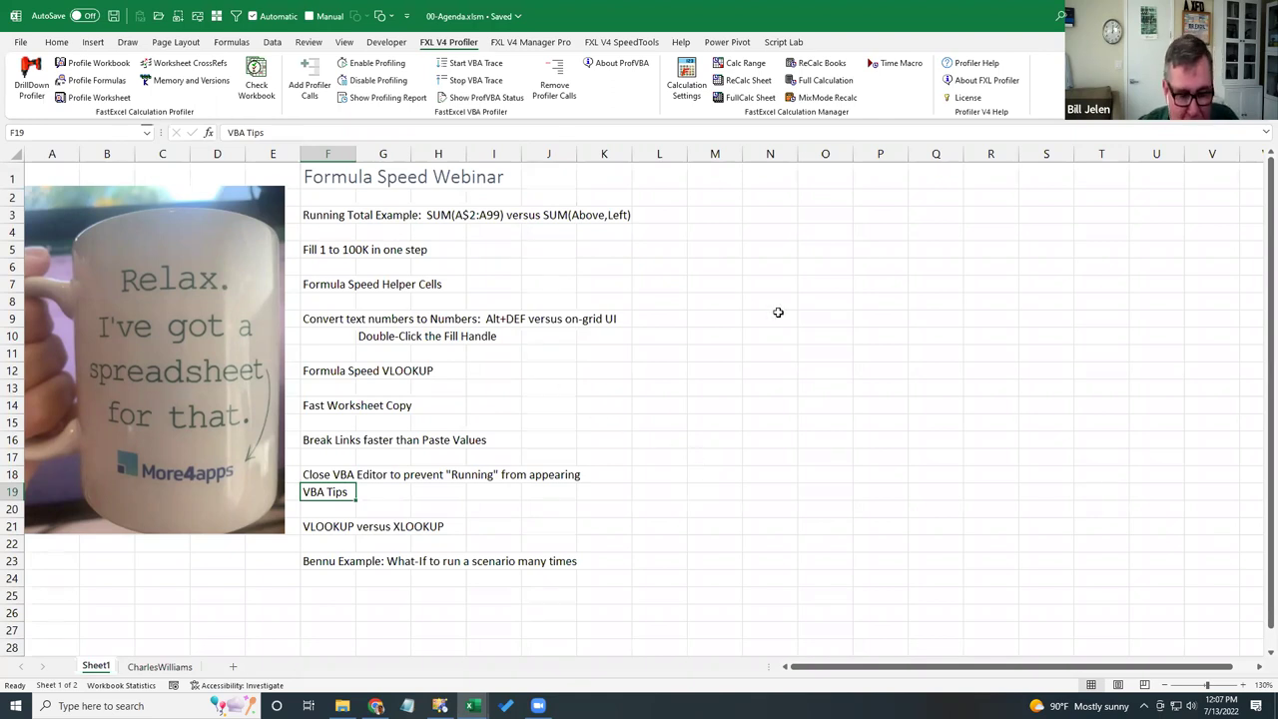
- Switch to 01-FormulaSpeedRunTotal.xlsm and view its MacroToMeasureFormulaSpeed timer code sheet
key("ctrl+Tab")
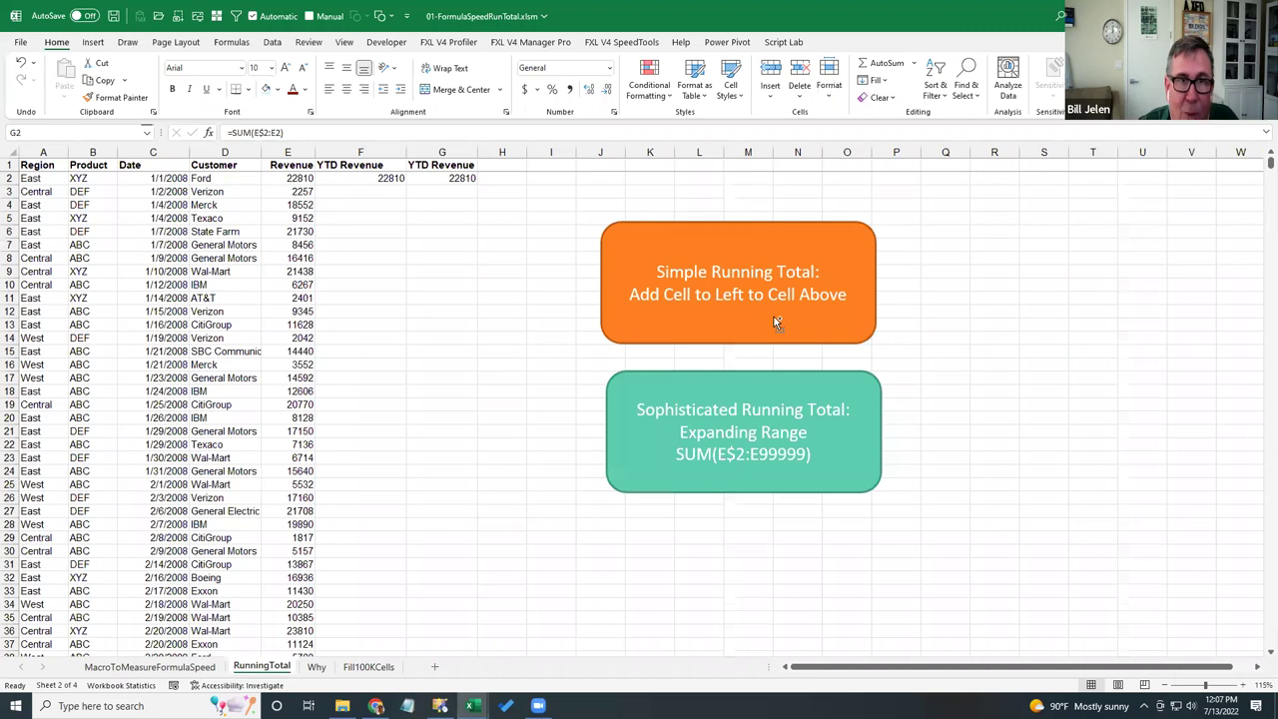
left_click(192, 673)
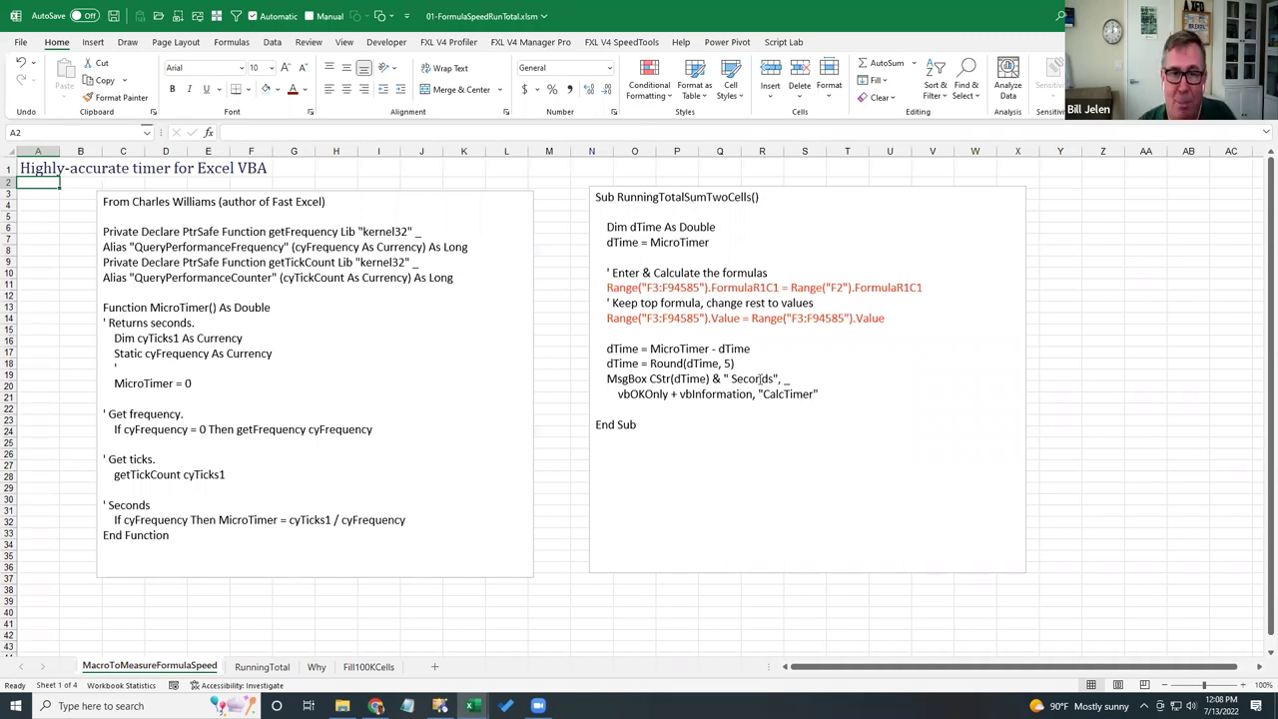
- Return to the RunningTotal sheet and select cell F3 beside the revenue data
left_click(260, 667)
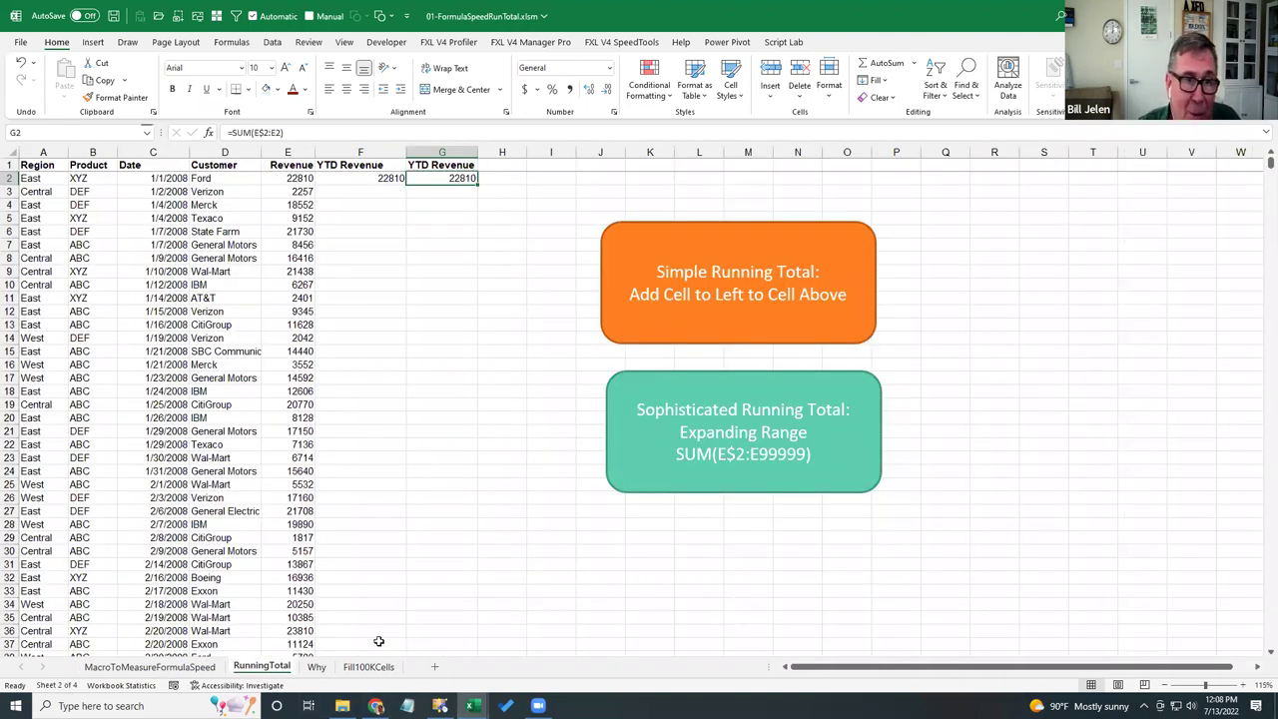
left_click(222, 203)
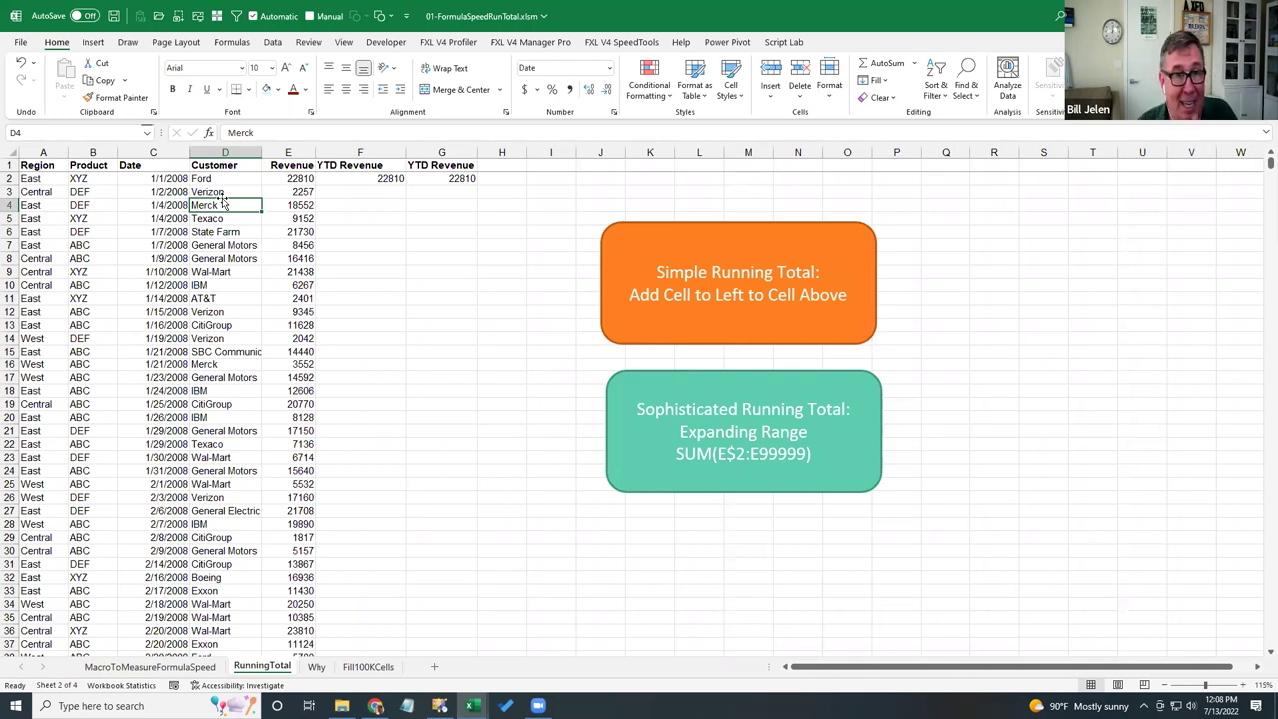
key("Up")
key("Right")
key("Right")
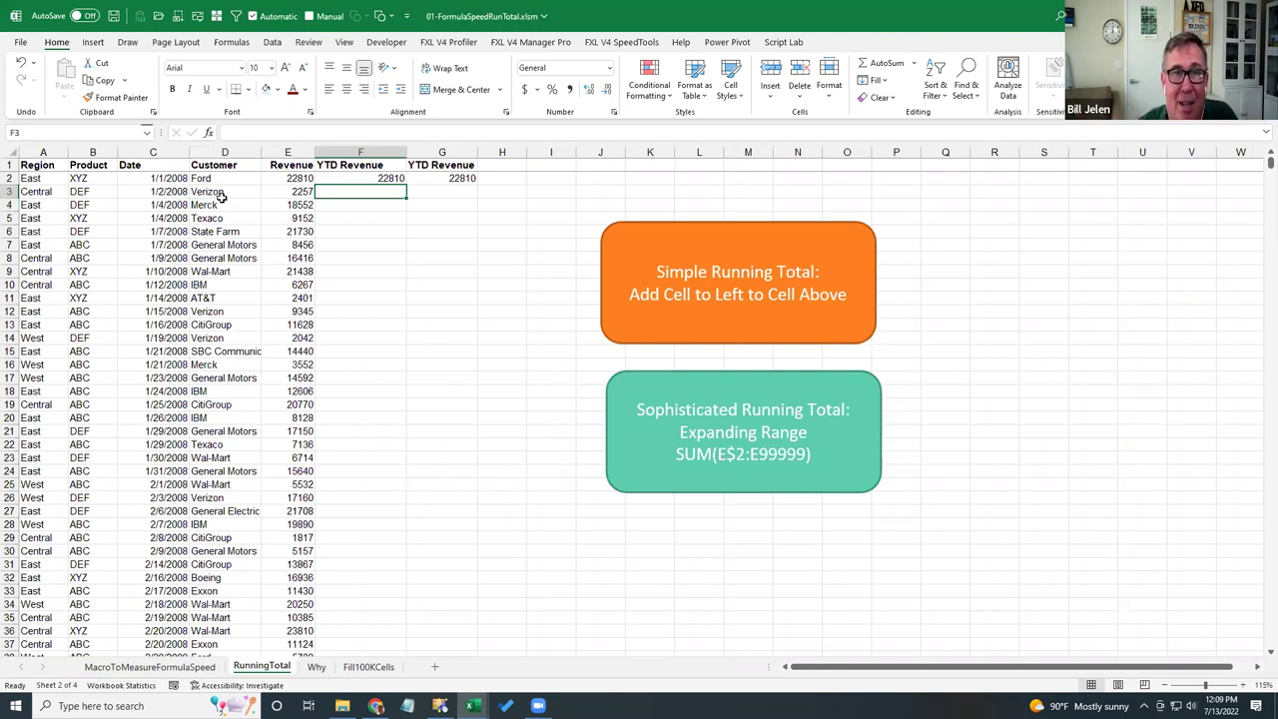
type("=")
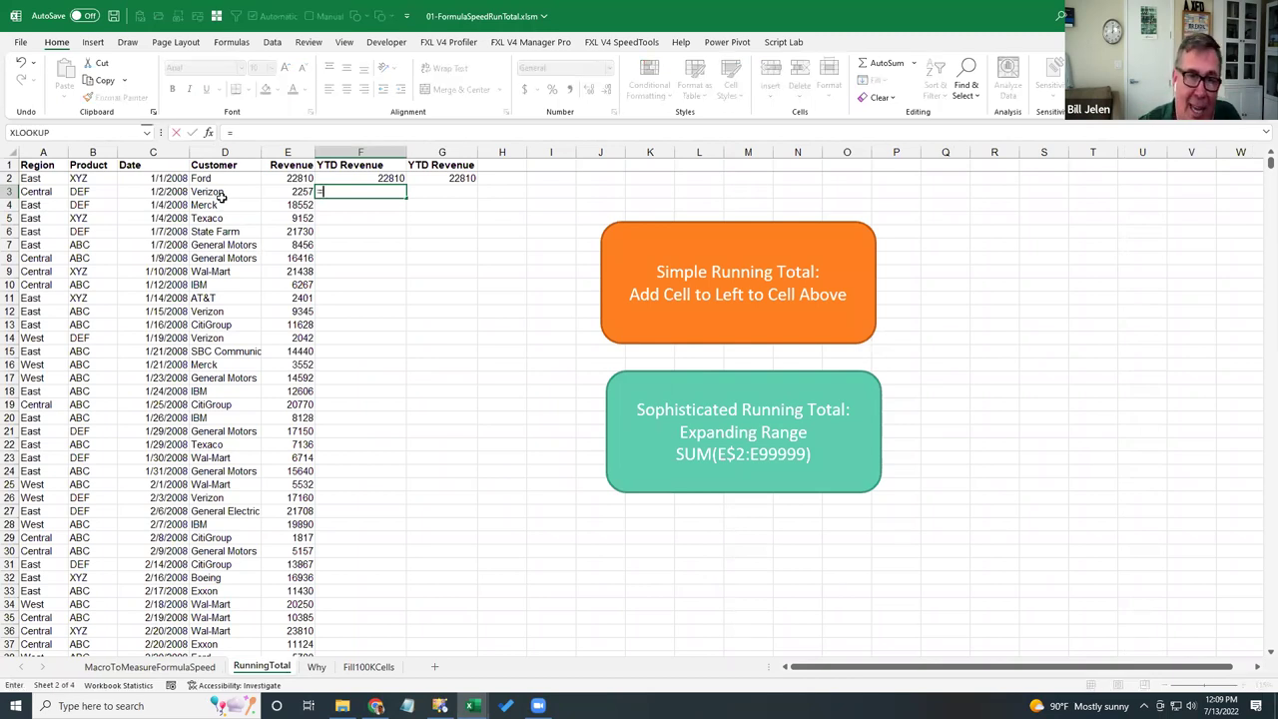
key("Up")
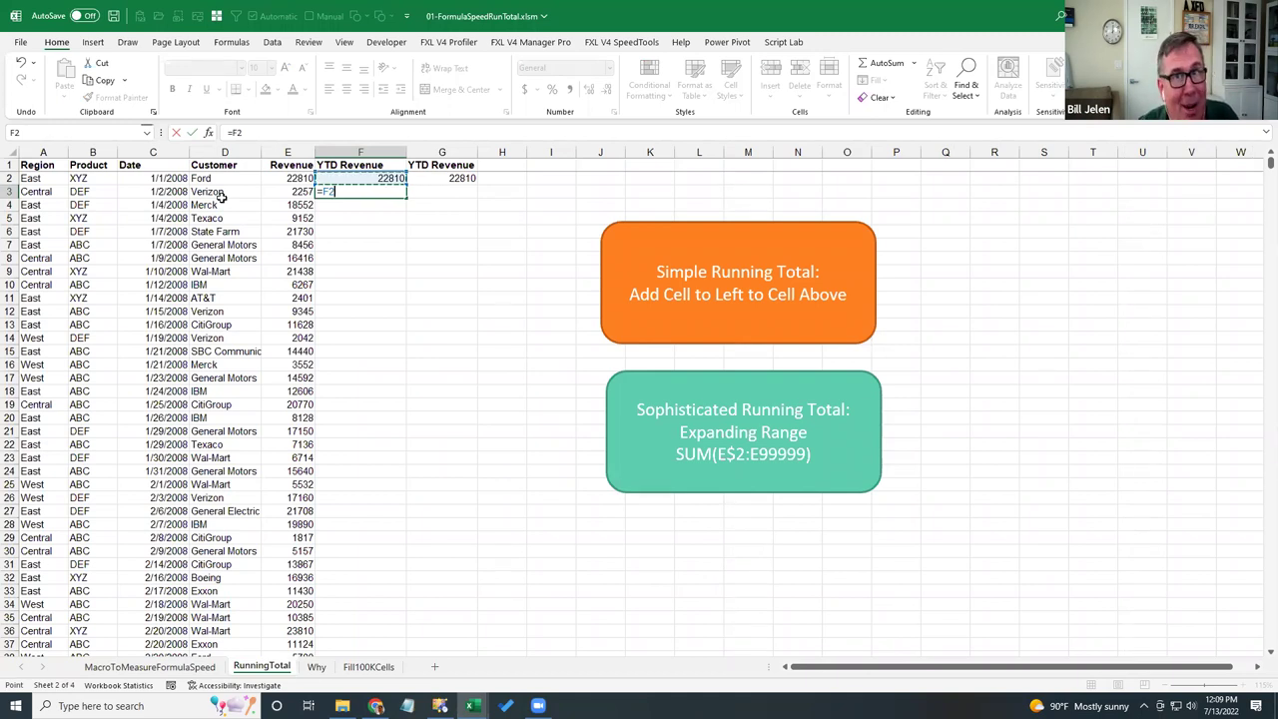
type("+")
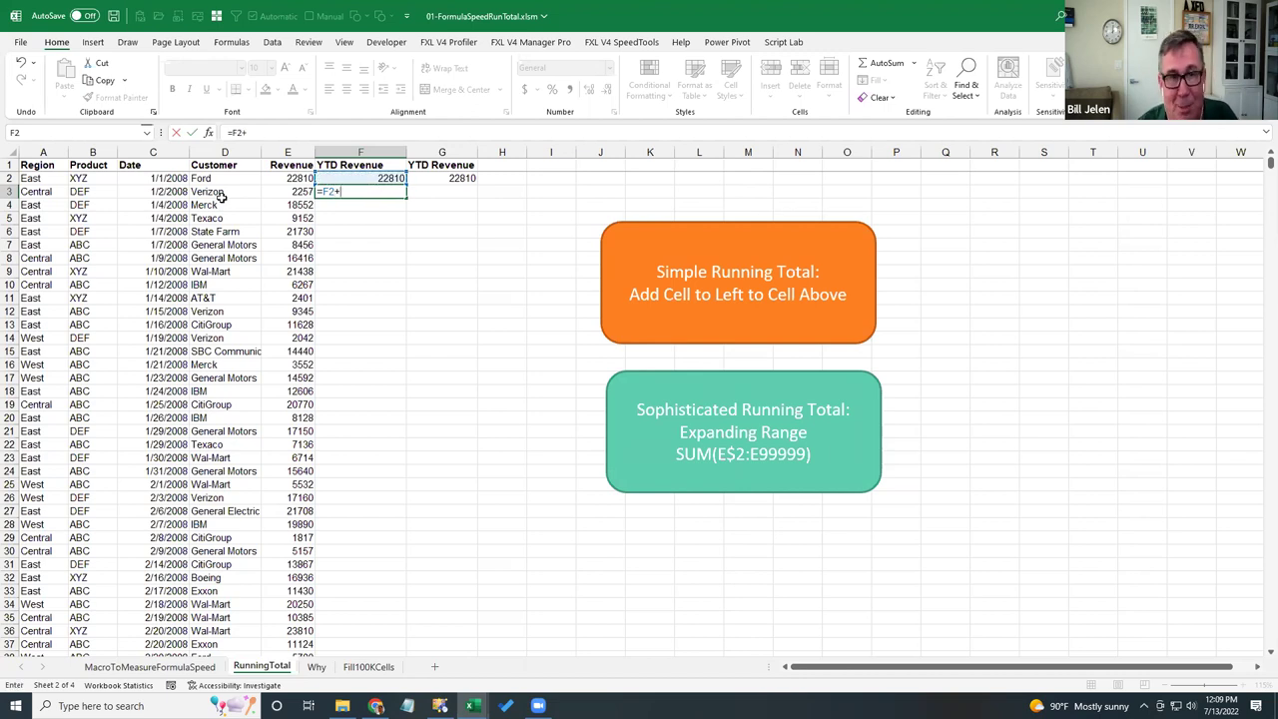
key("Left")
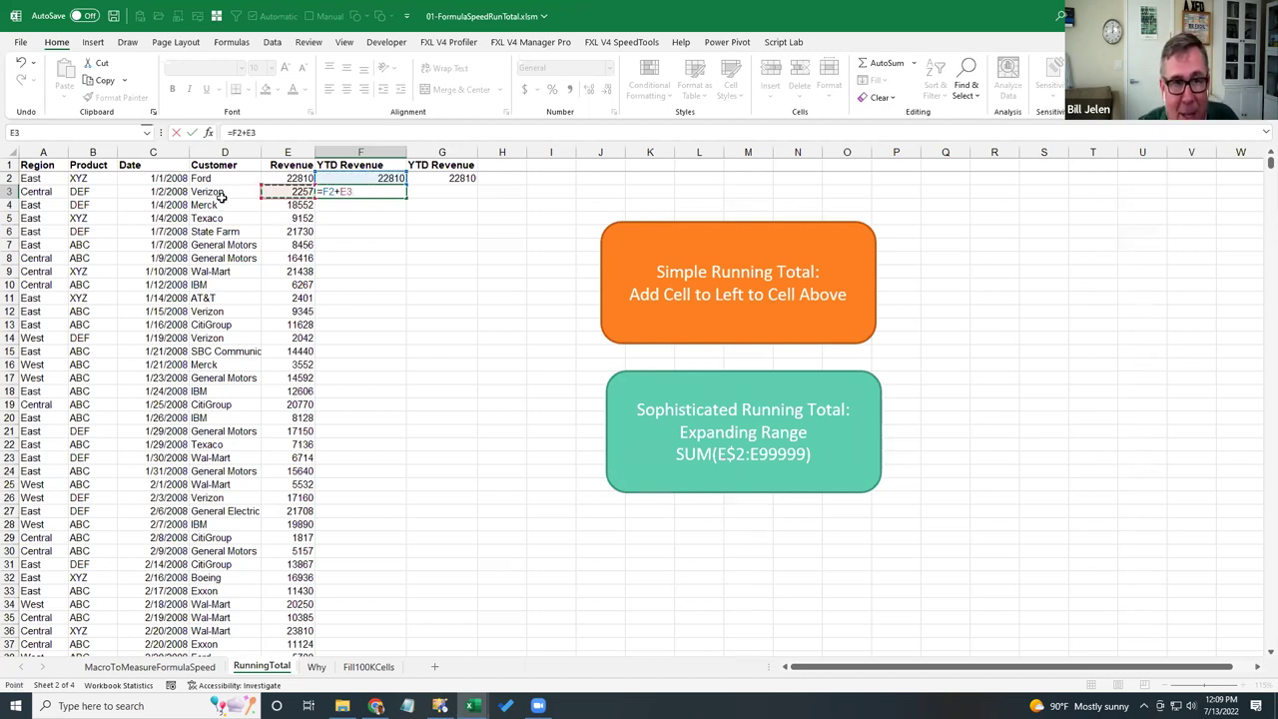
key("ctrl+Return")
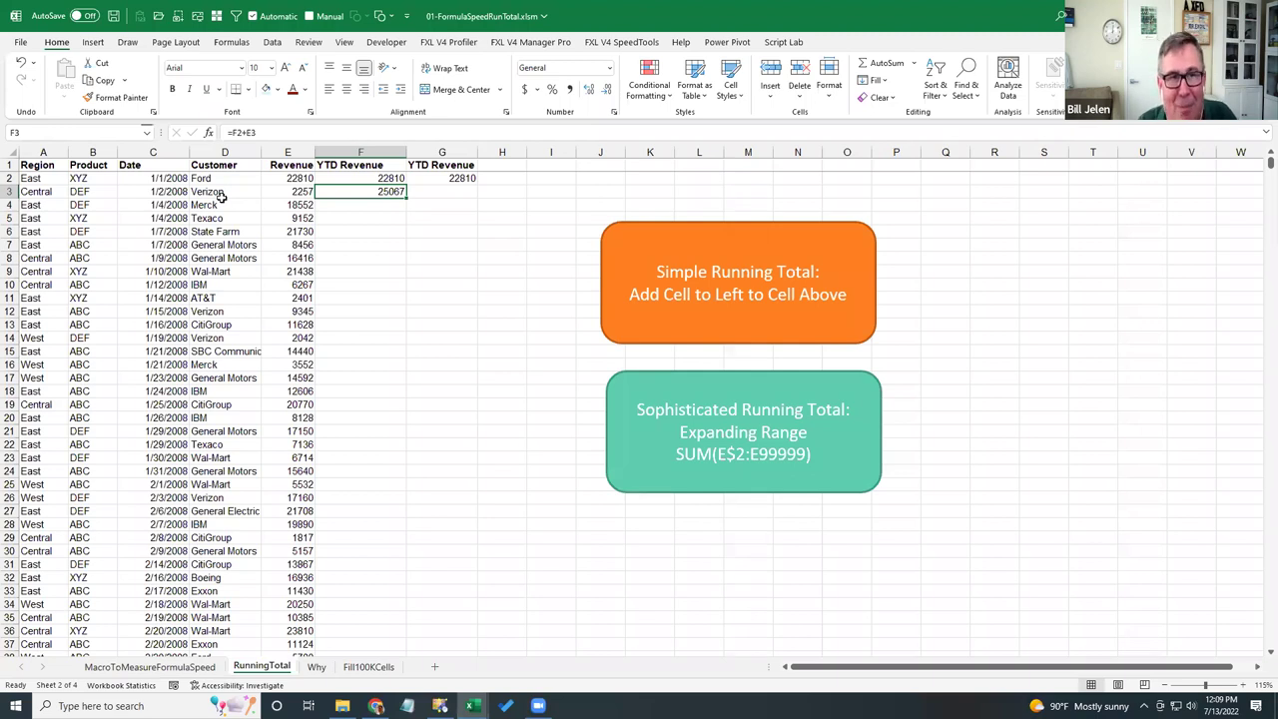
key("Delete")
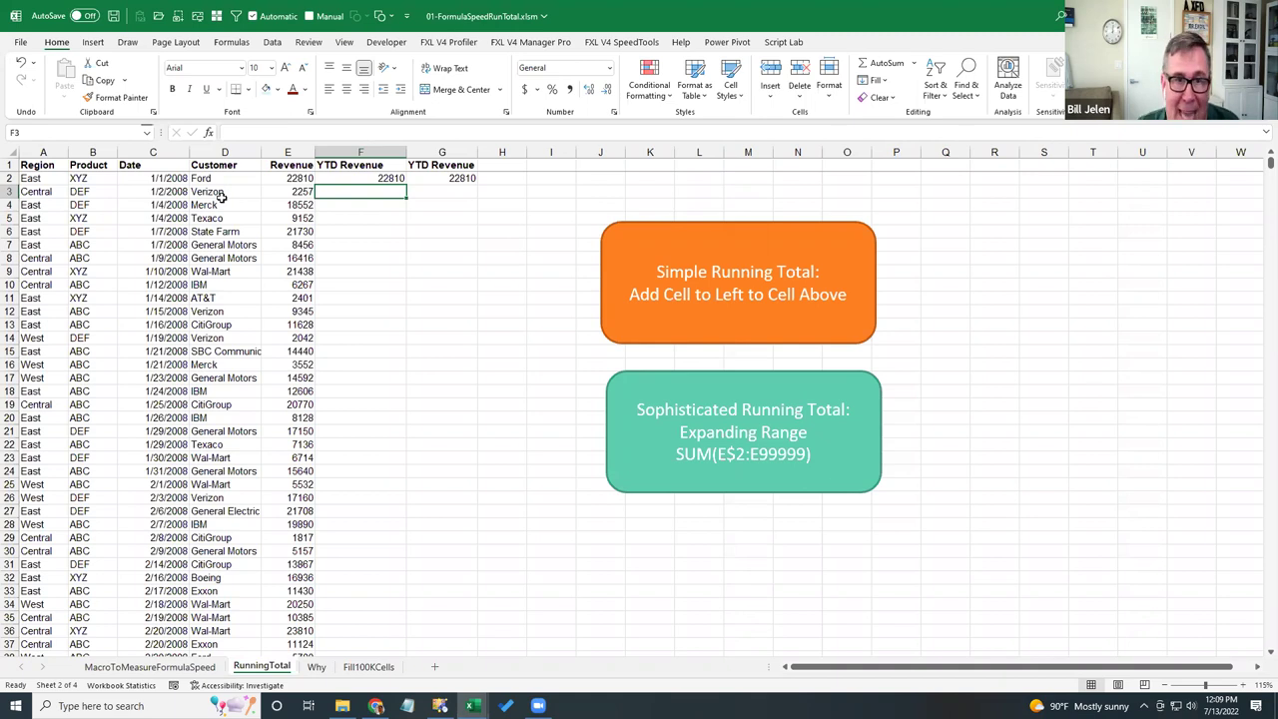
key("Up")
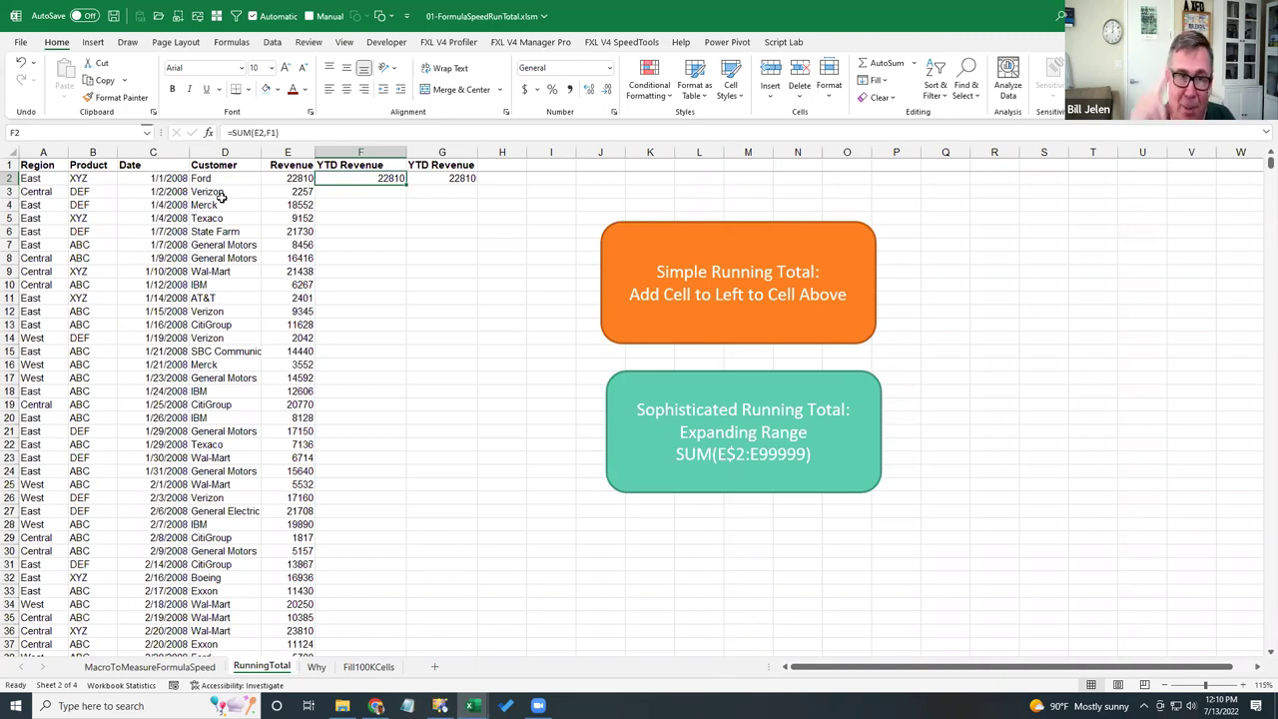
- Check F2's formula, then run the Simple Running Total macro, timed at 0.27262 seconds
key("F2")
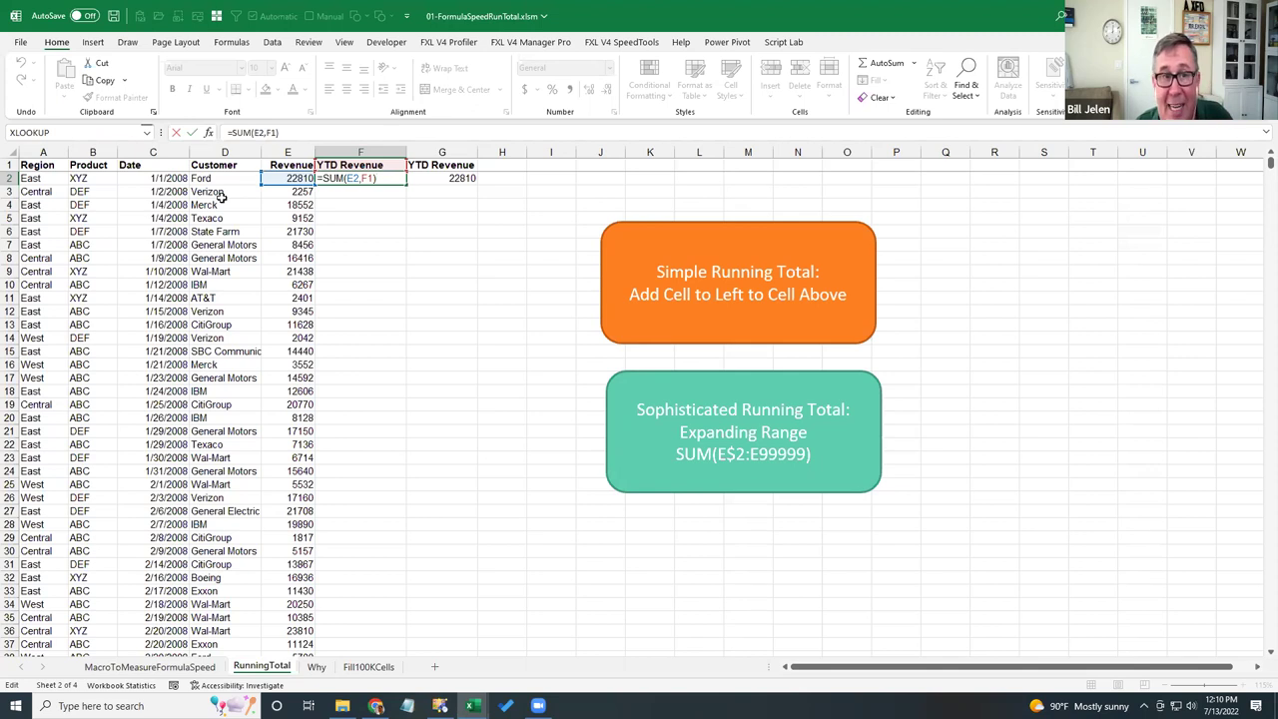
key("ctrl+Return")
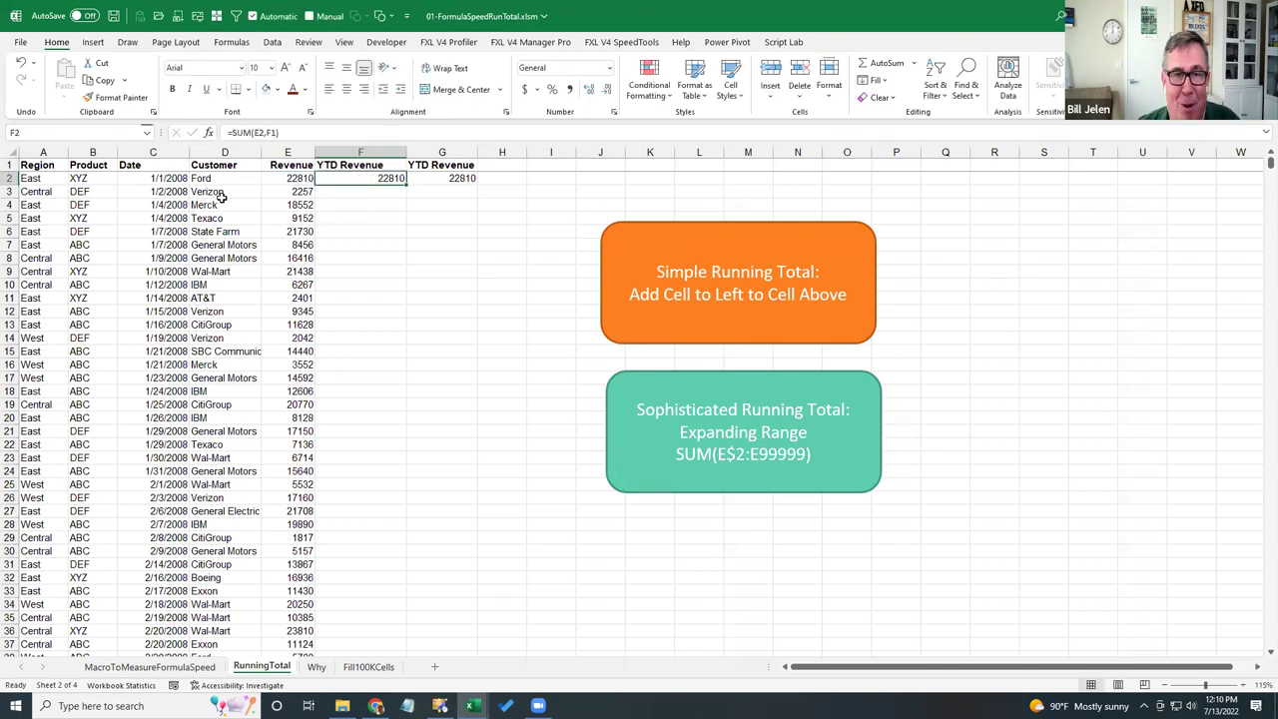
left_click(734, 324)
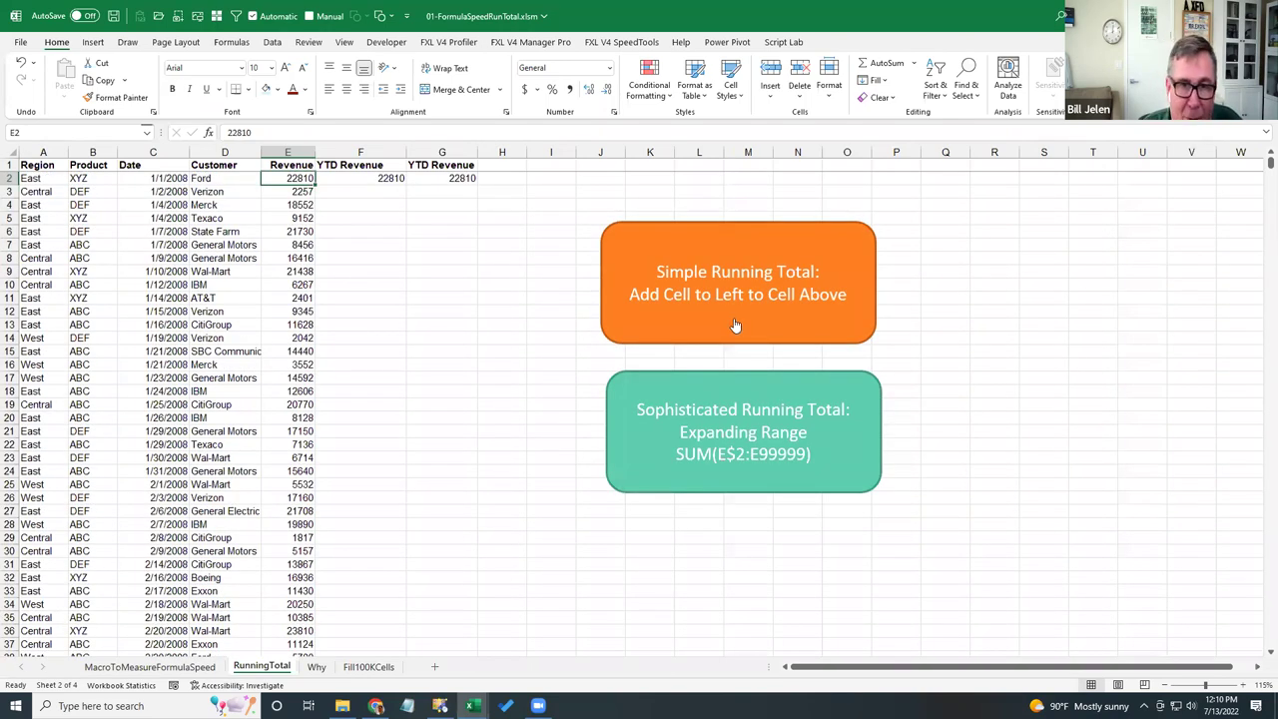
left_click(727, 328)
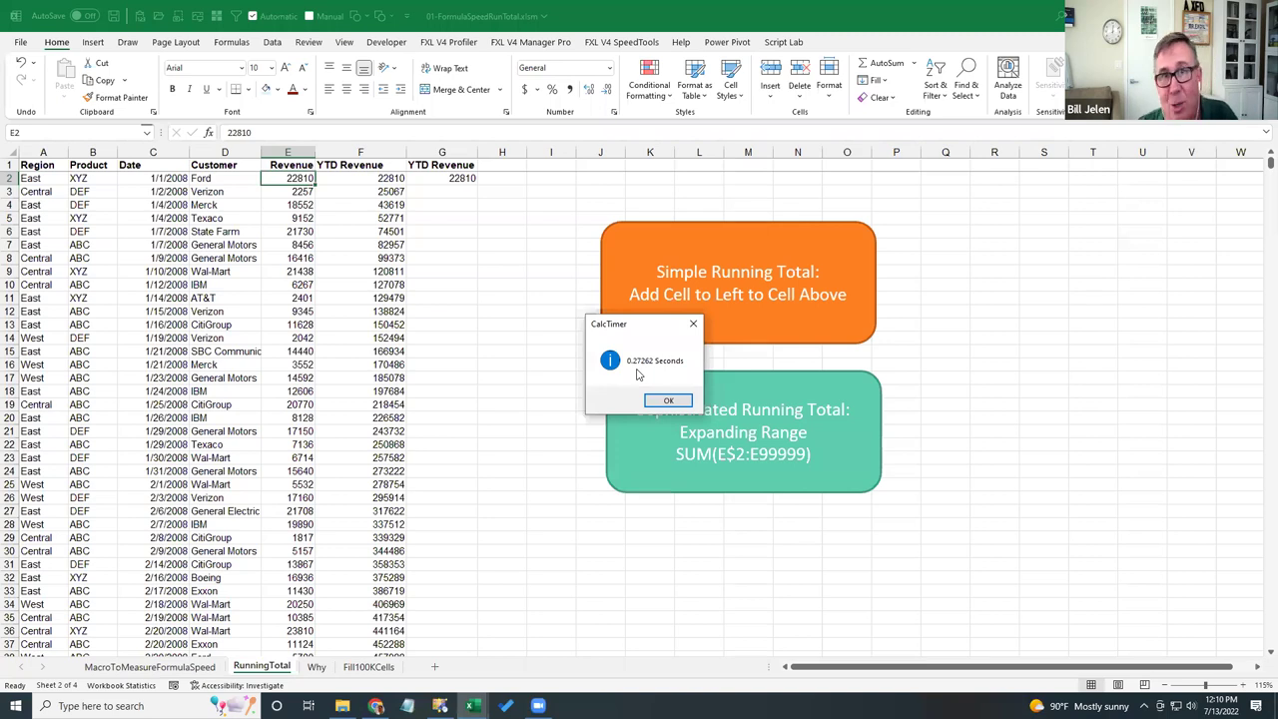
- Dismiss the 0.27262-second result and inspect the F2 and F3 running-total formulas, zoomed in
left_click(674, 403)
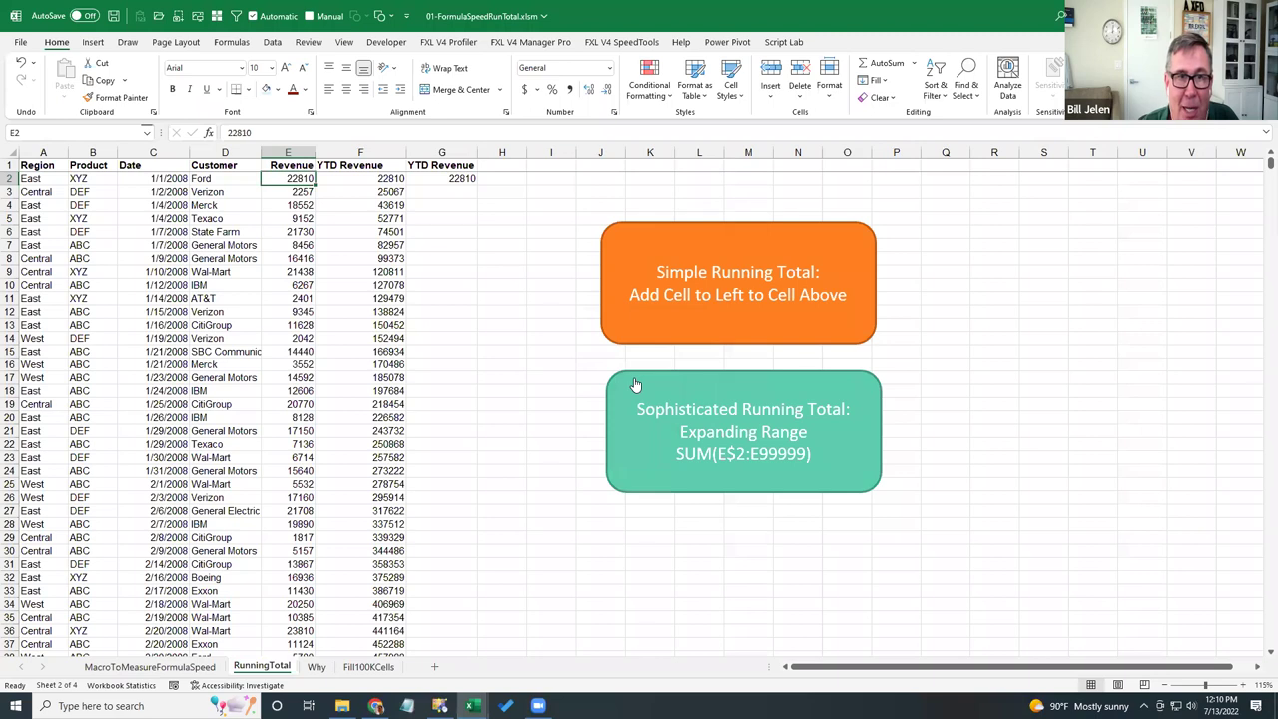
key("Right")
key("F2")
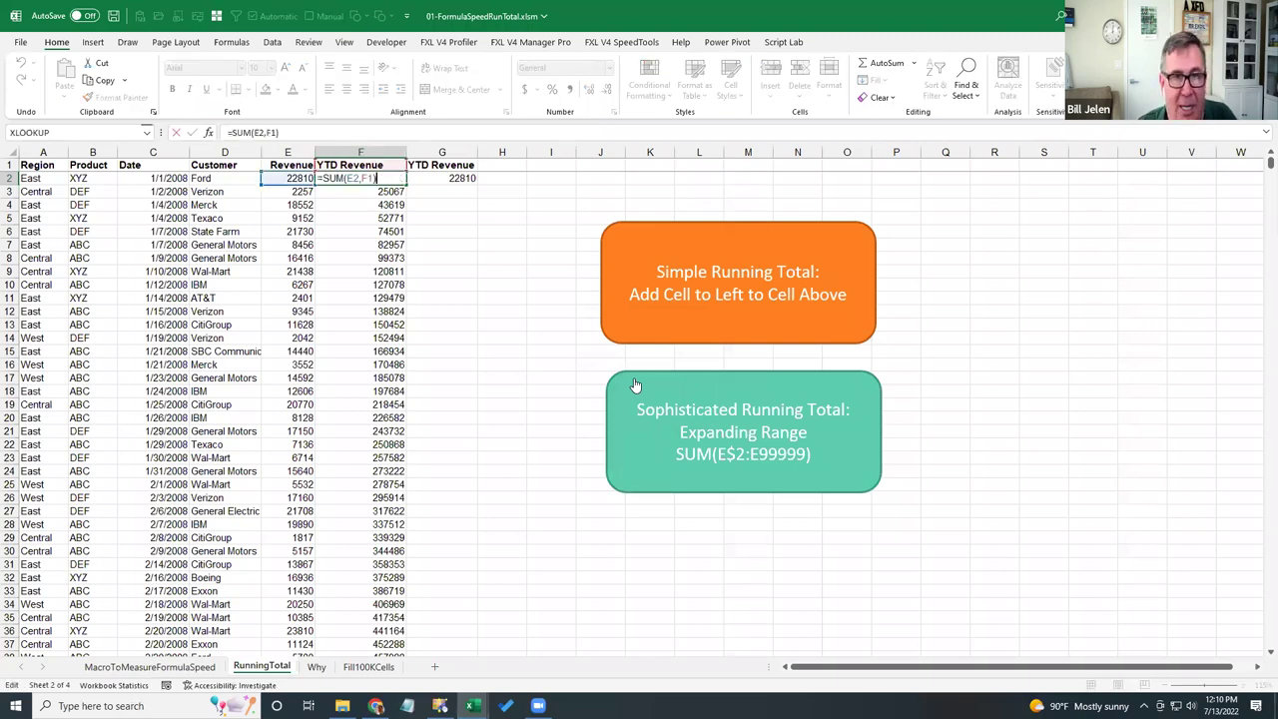
key("Return")
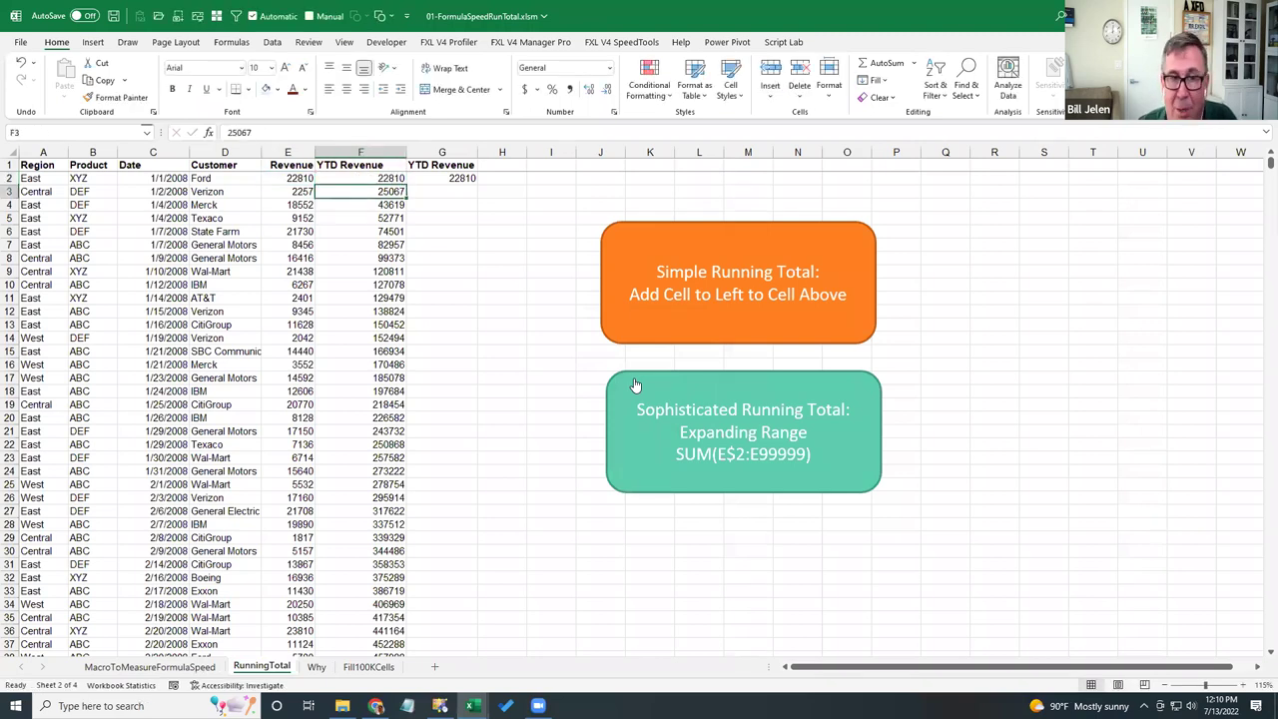
key("F2")
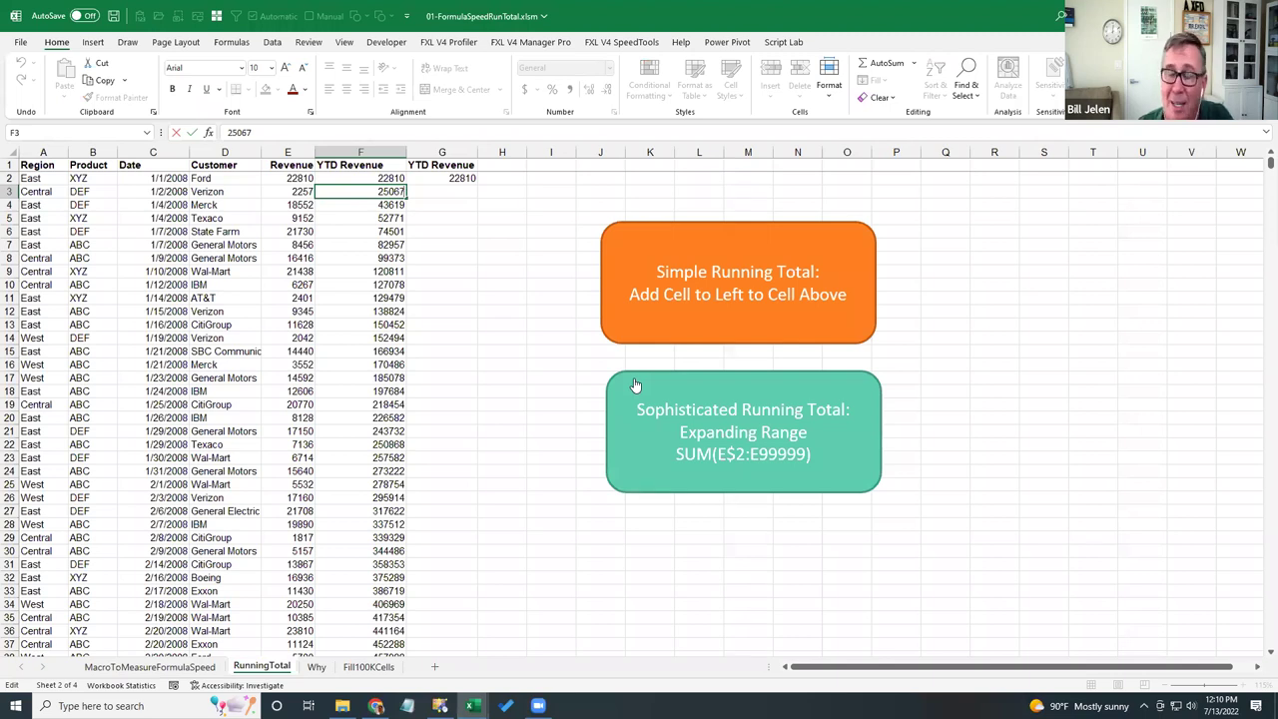
key("Escape")
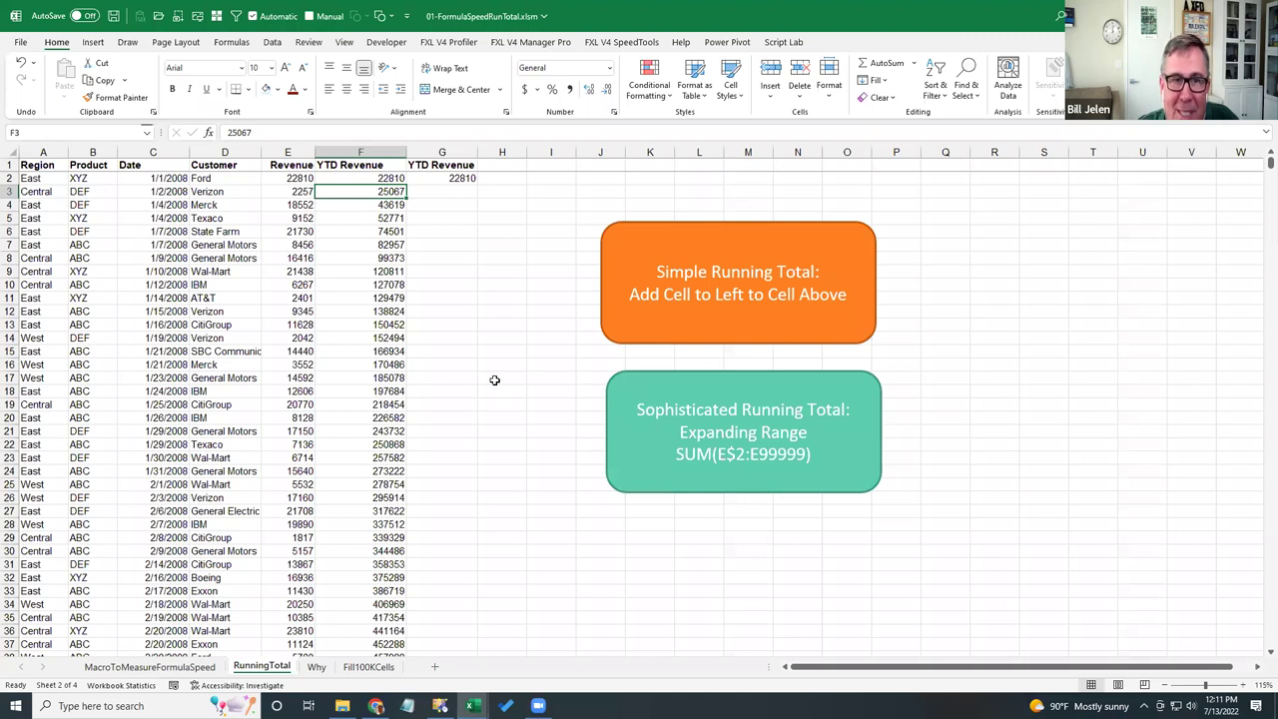
scroll(494, 380, "up", 3)
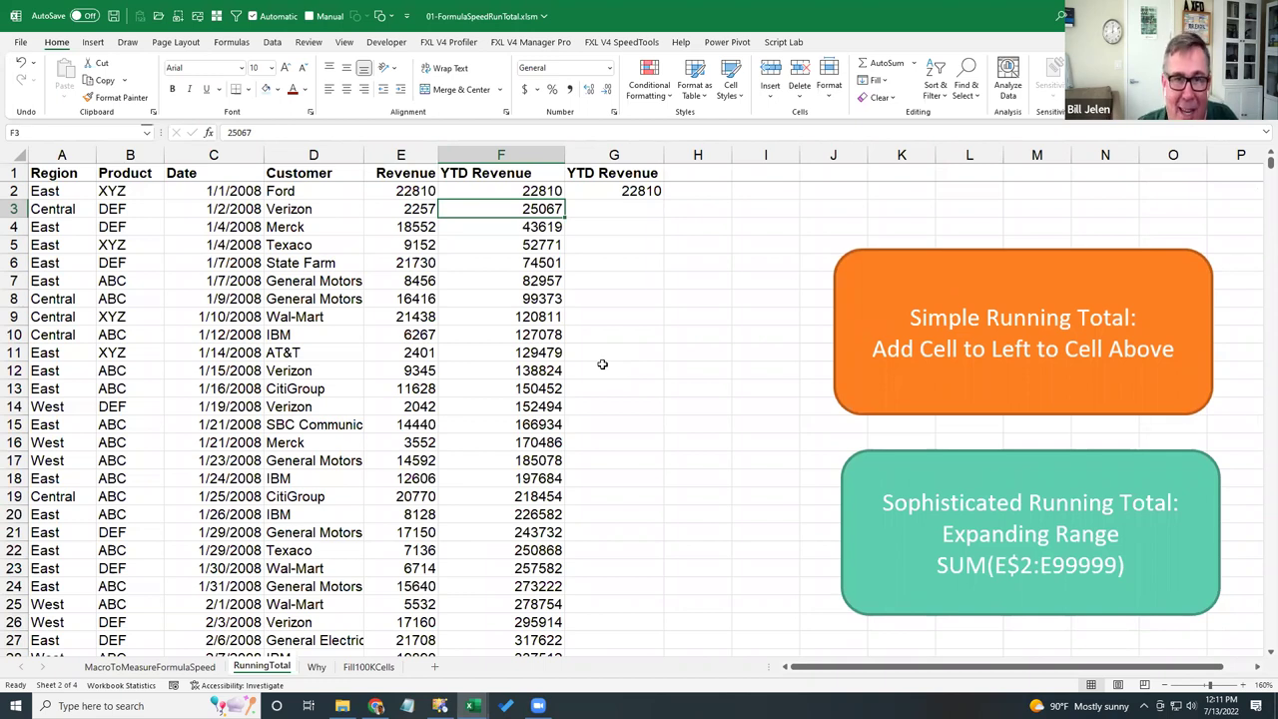
- Fill G2's expanding-range formula =SUM(E$2:E2) down to G10, checking =SUM(E$2:E10)
key("Up")
key("Right")
key("F2")
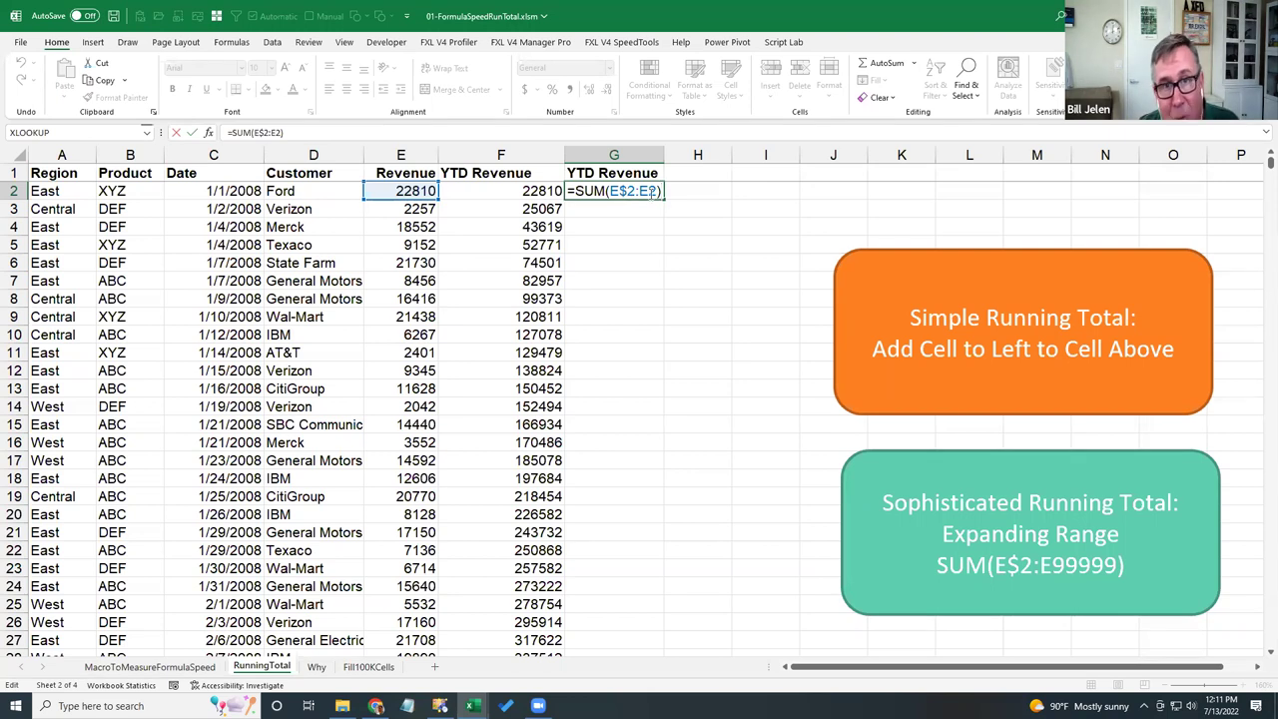
key("ctrl+Return")
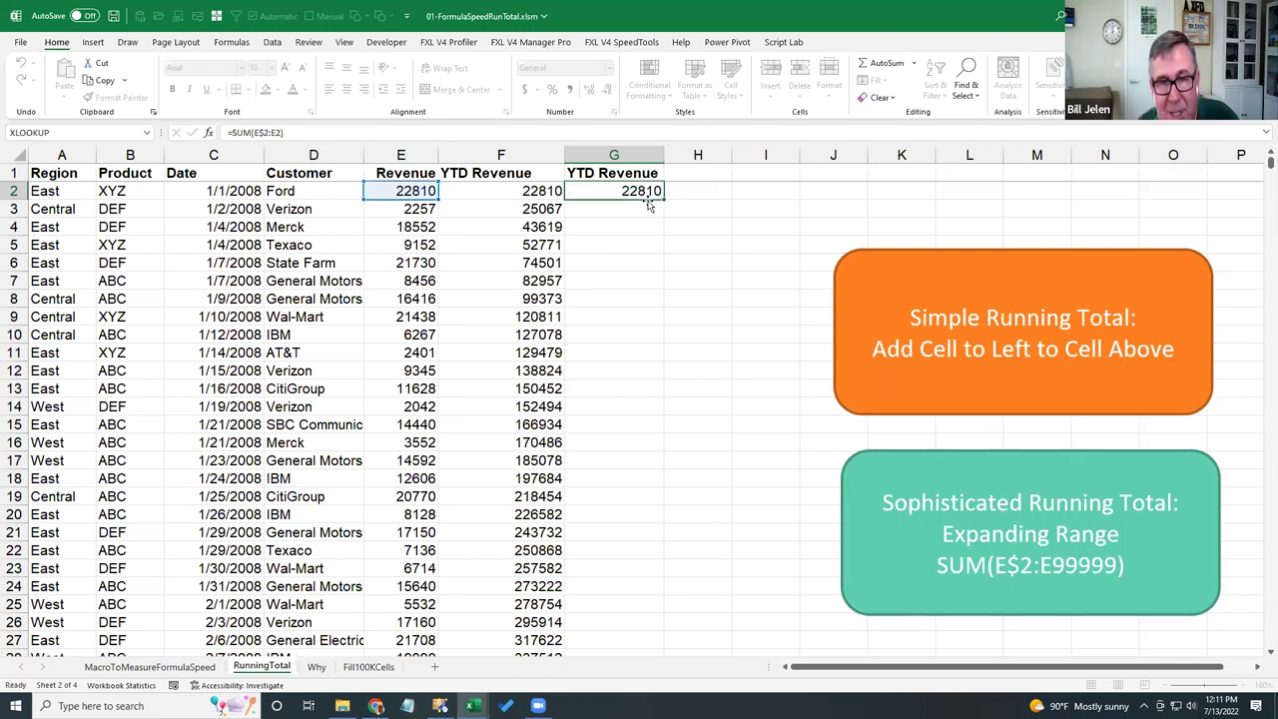
left_click_drag(664, 199, 656, 330)
left_click(656, 333)
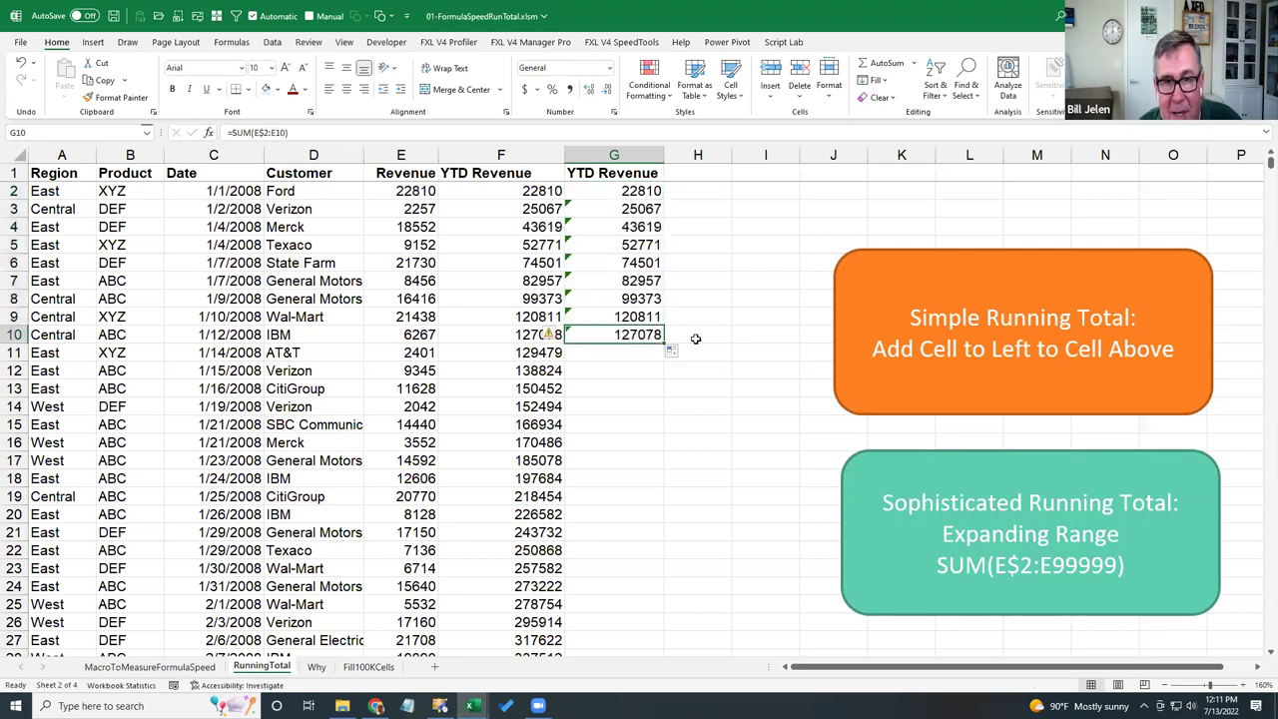
key("F2")
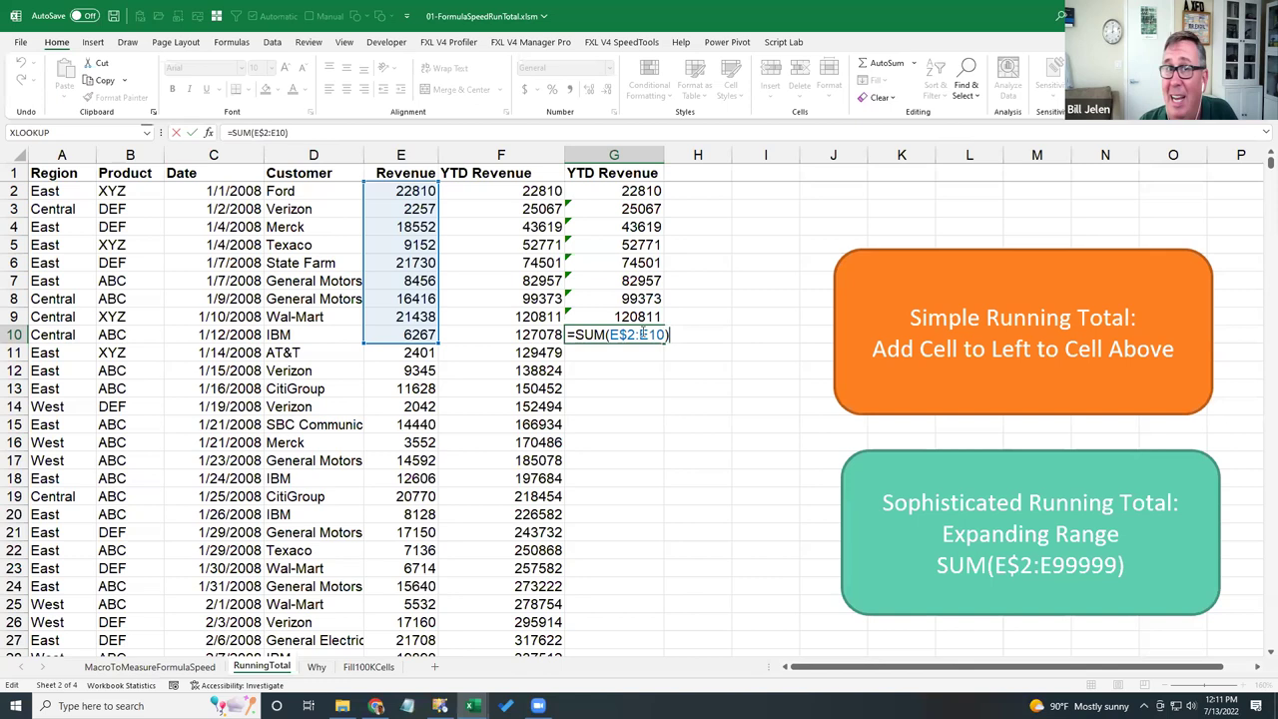
key("ctrl+Return")
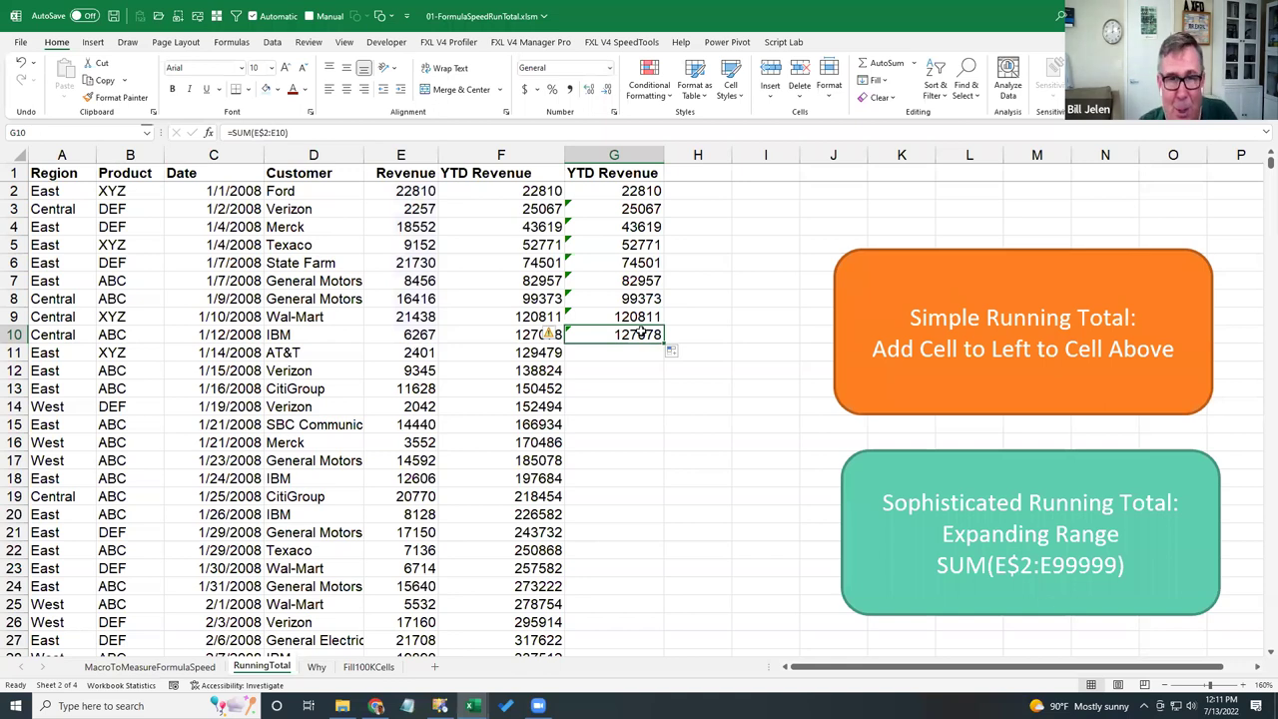
- Clear the formulas from G3:G10, leaving 22810 in G2
key("Up")
key("Up")
key("Up")
key("Up")
key("Up")
key("Up")
key("Up")
left_click(640, 330, "shift")
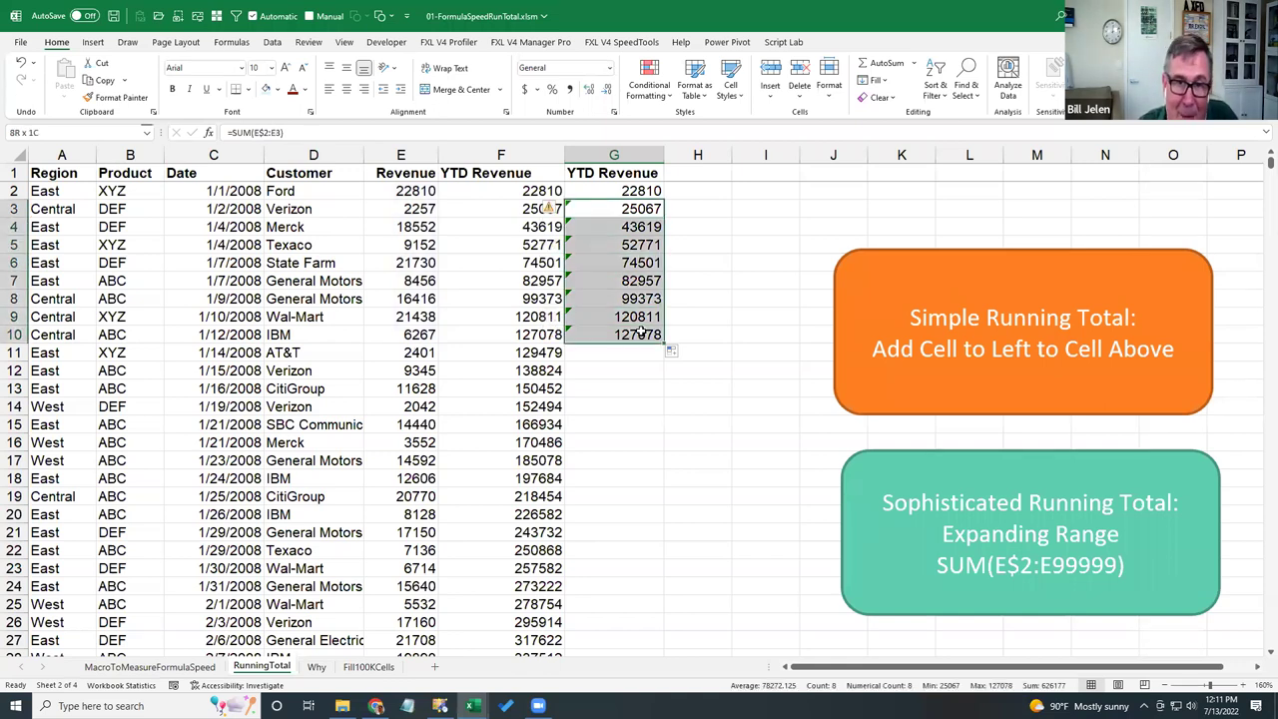
key("Delete")
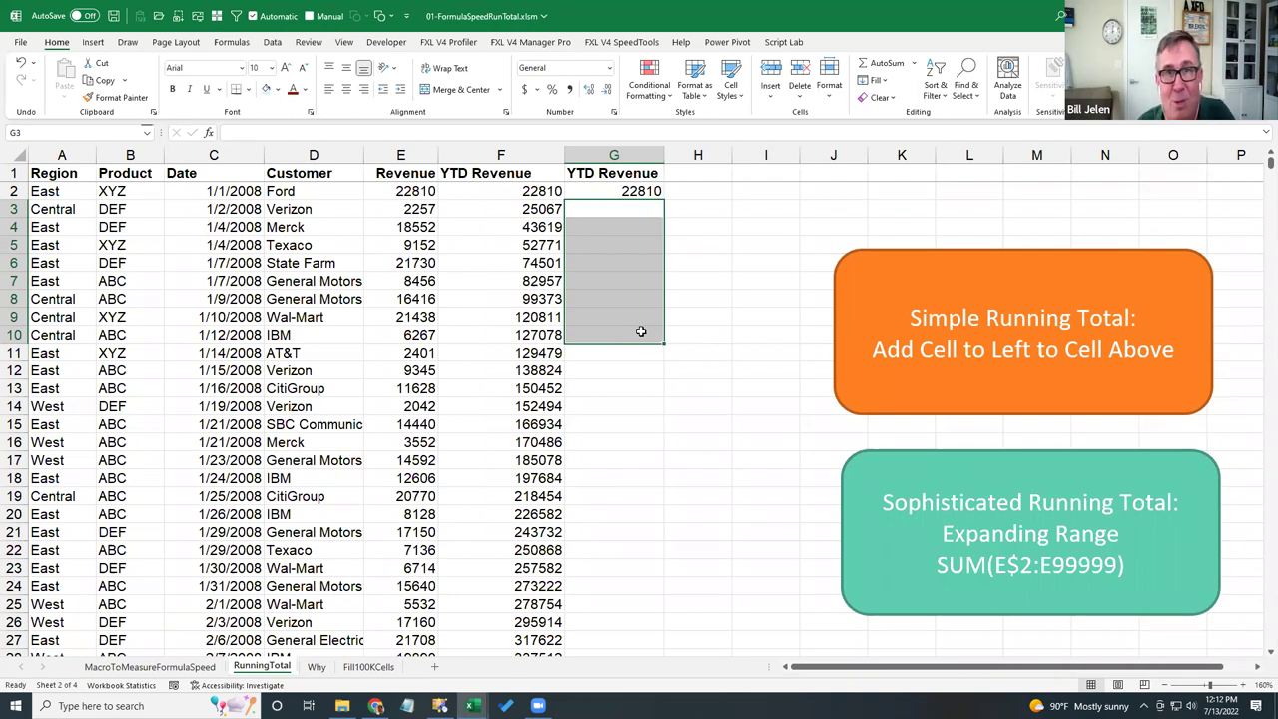
- Time the simple running total at 0.28538 seconds, then start the expanding-range running-total timing
left_click(998, 399)
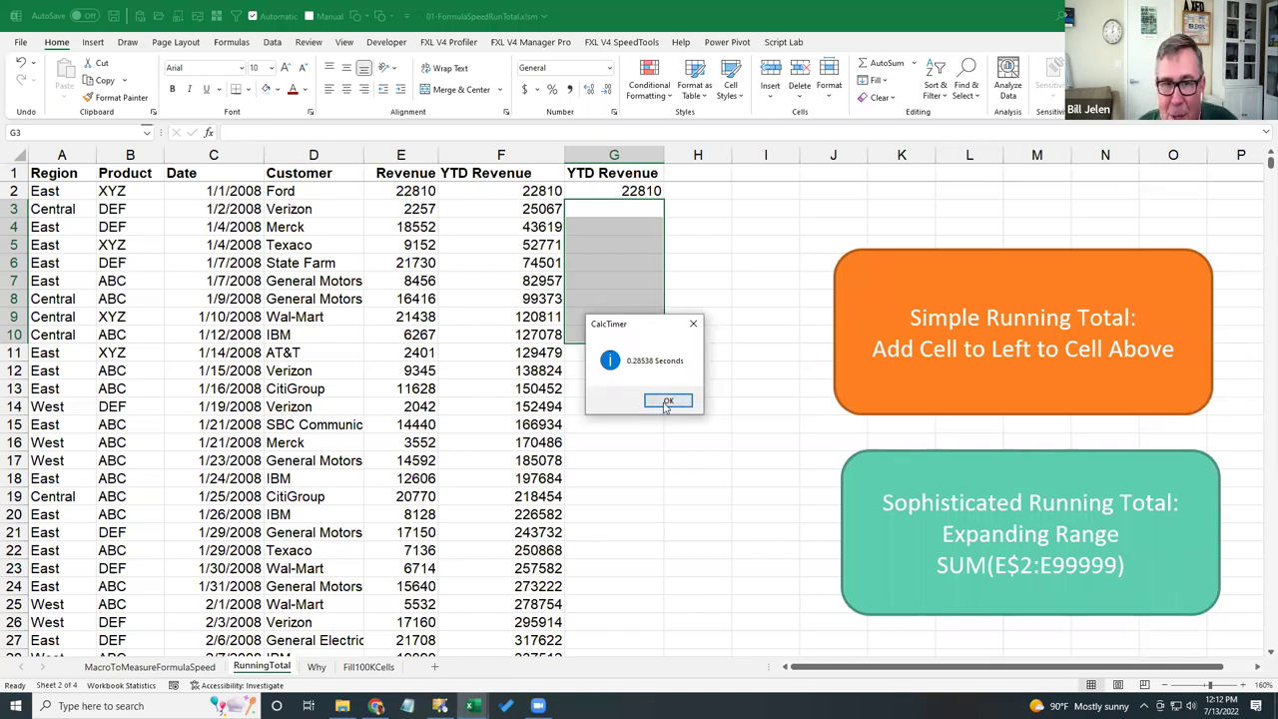
left_click(667, 401)
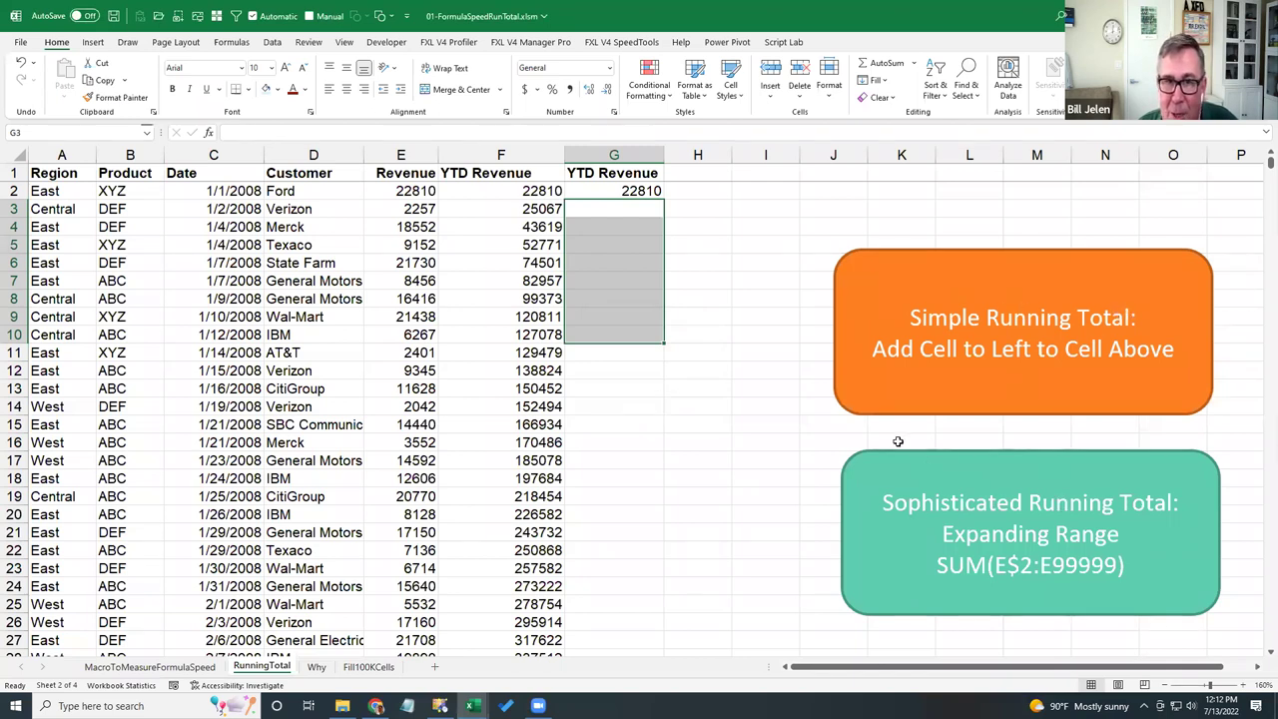
left_click(1022, 483)
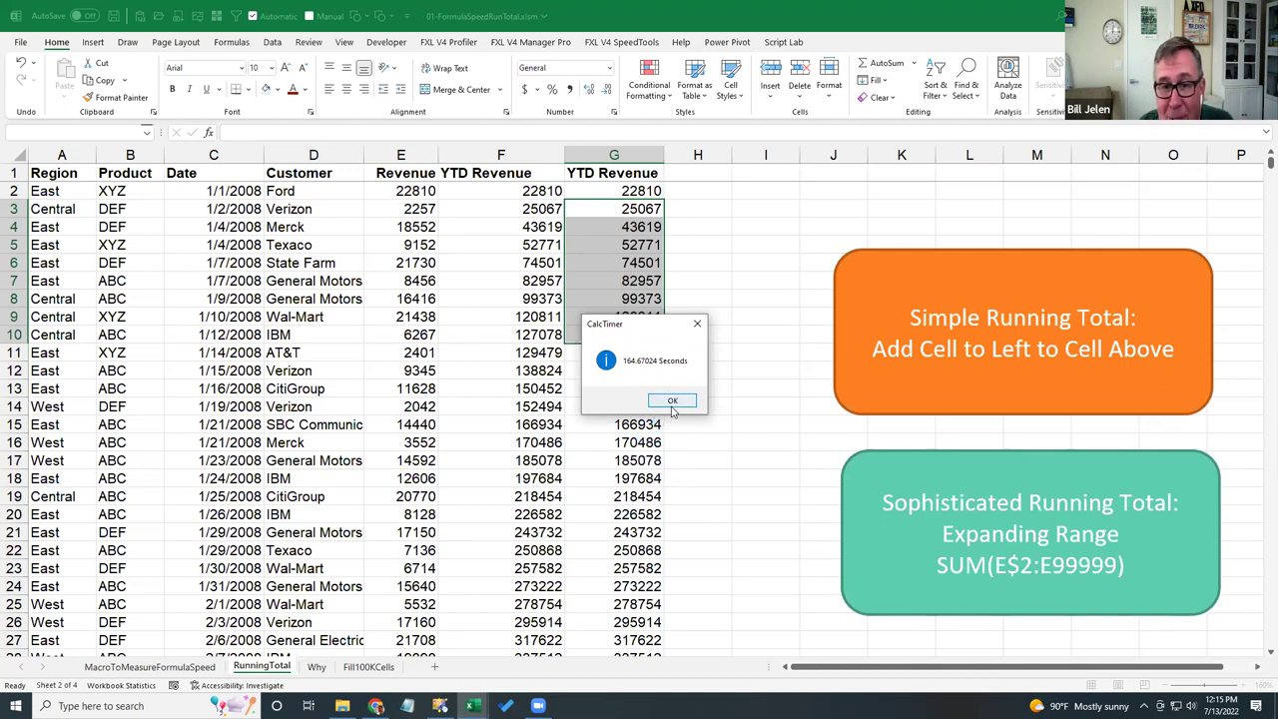
- Dismiss the 164.67024-second result and view the Why sheet comparing referenced cell counts
left_click(673, 403)
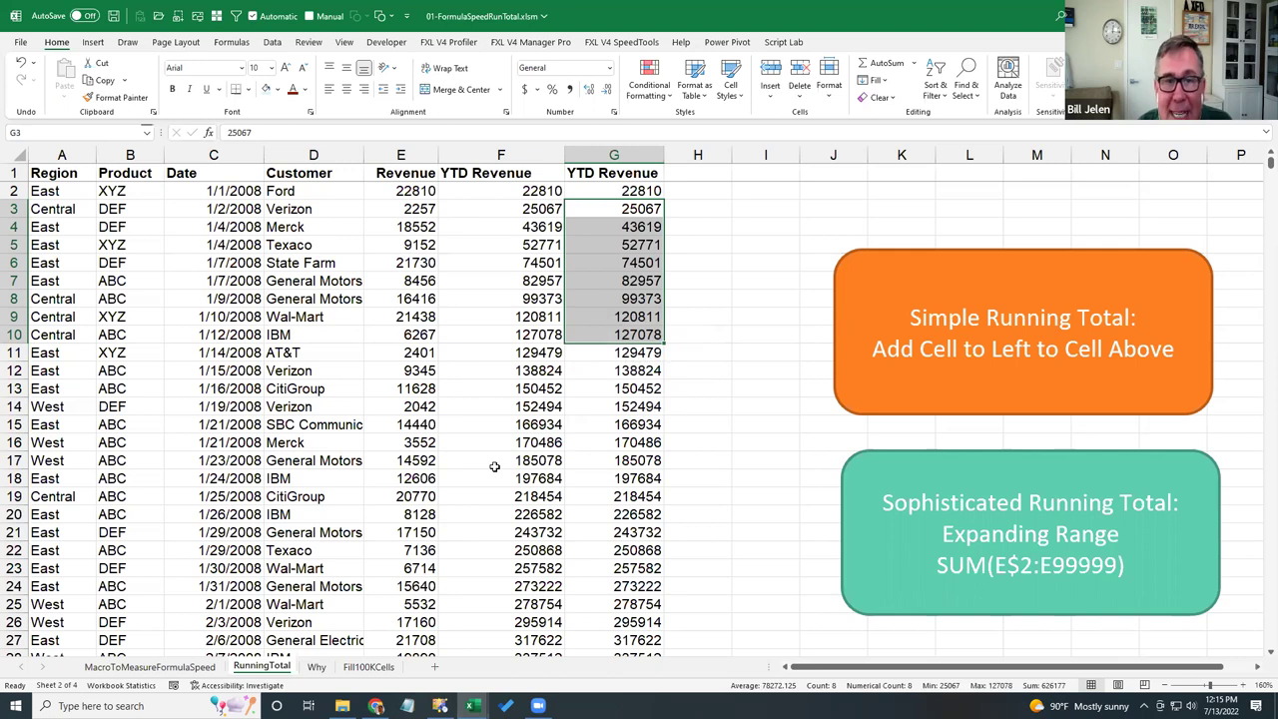
left_click(317, 667)
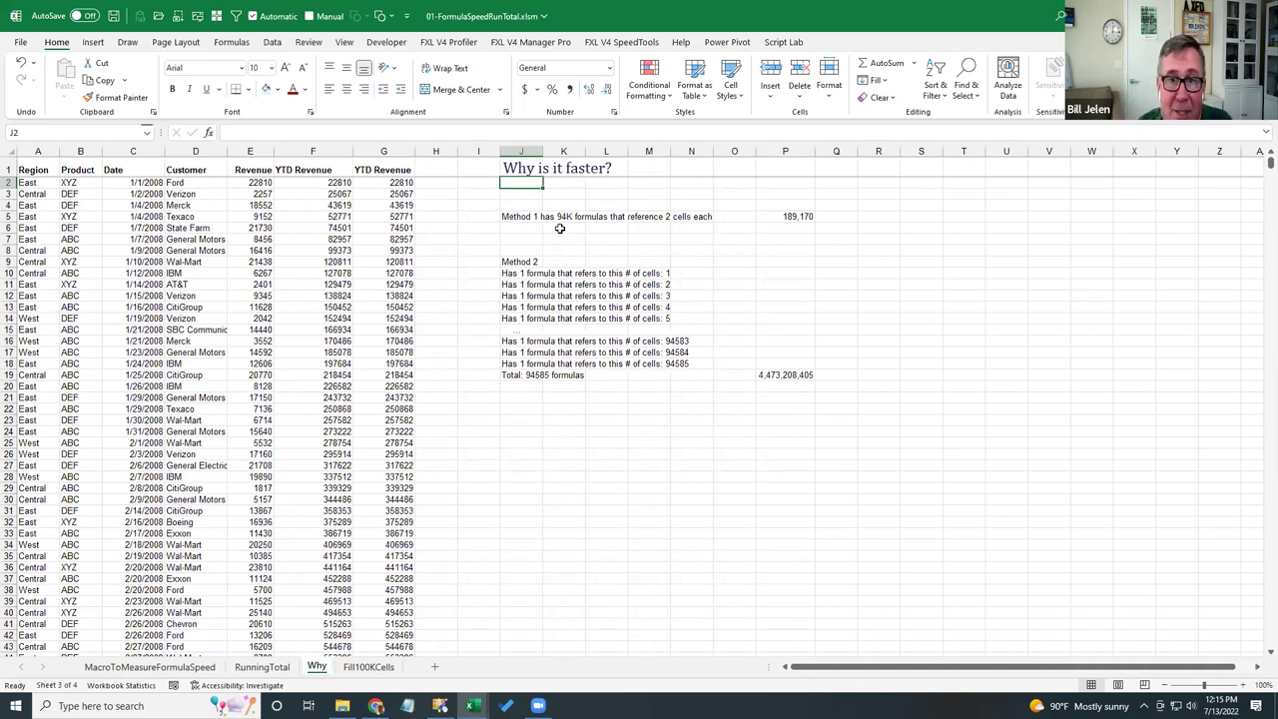
left_click(783, 216)
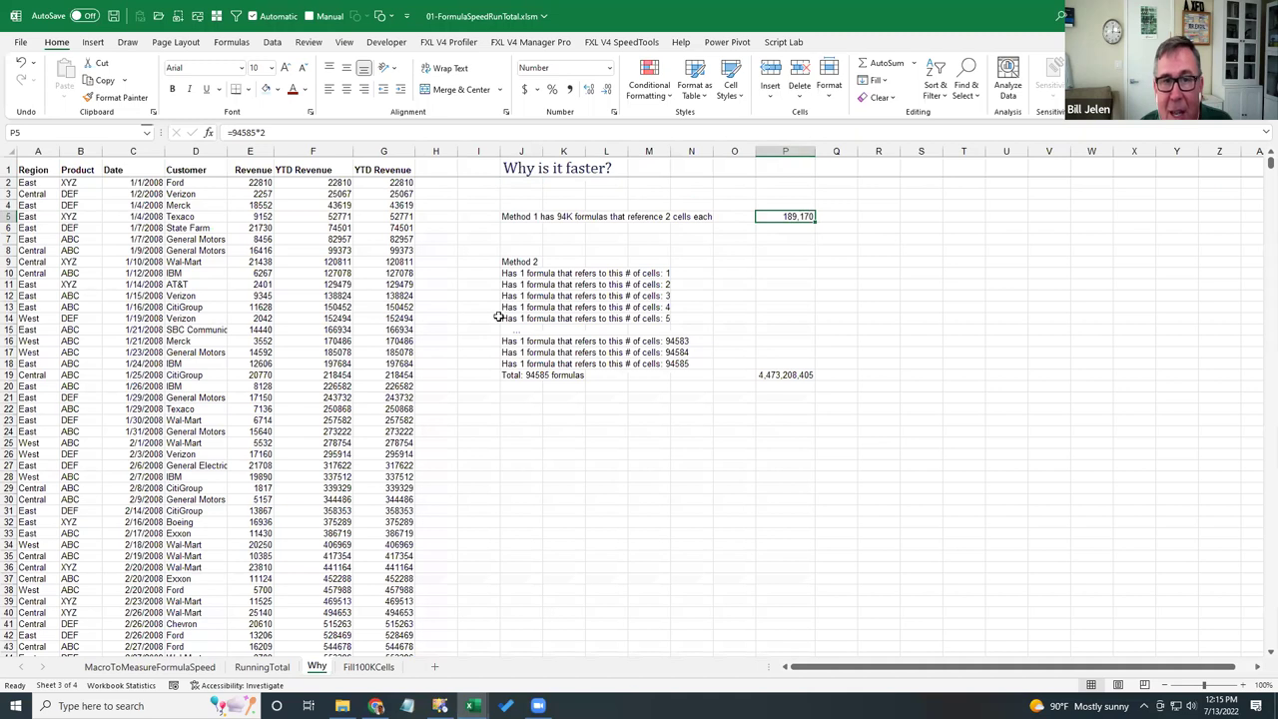
left_click(399, 184)
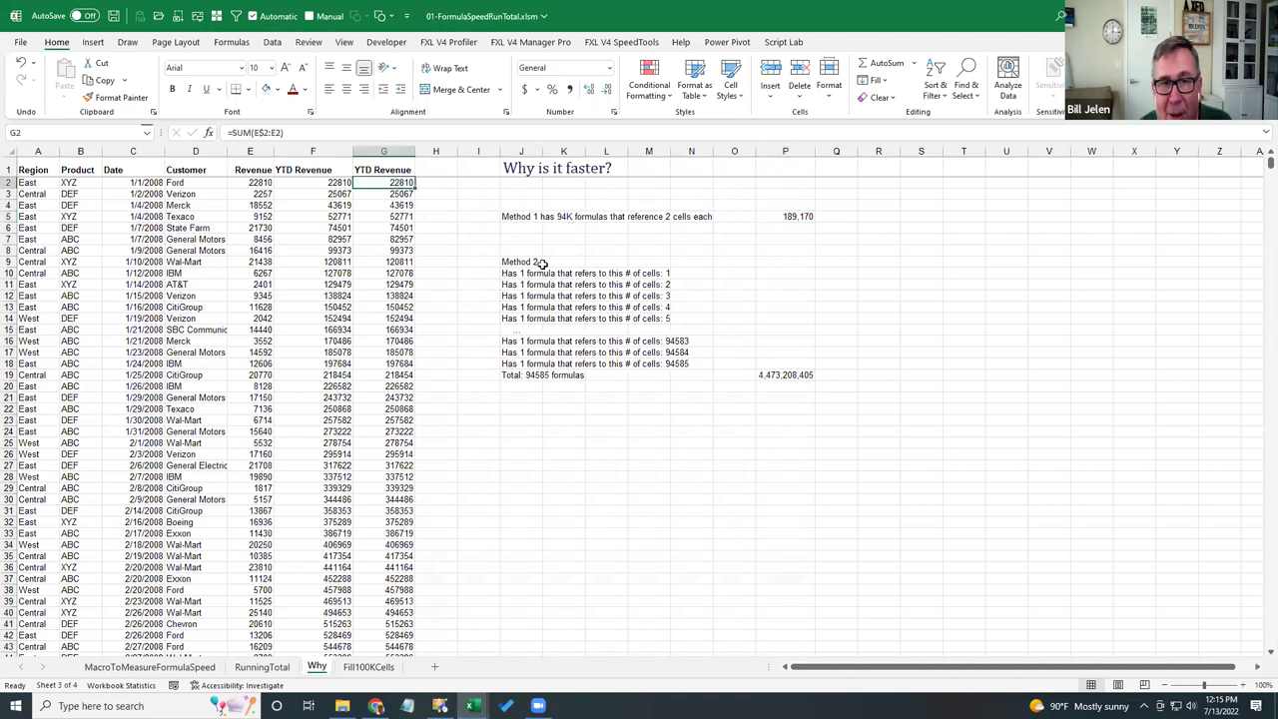
left_click(329, 184)
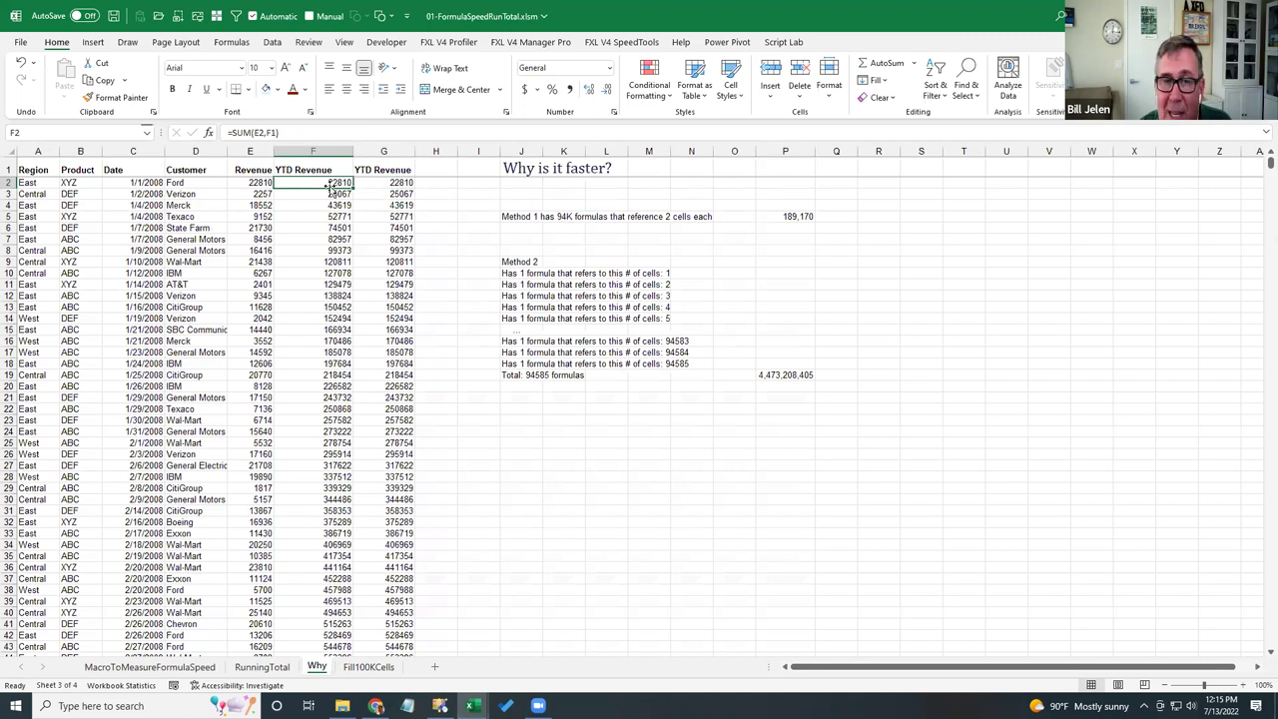
left_click_drag(330, 194, 330, 184)
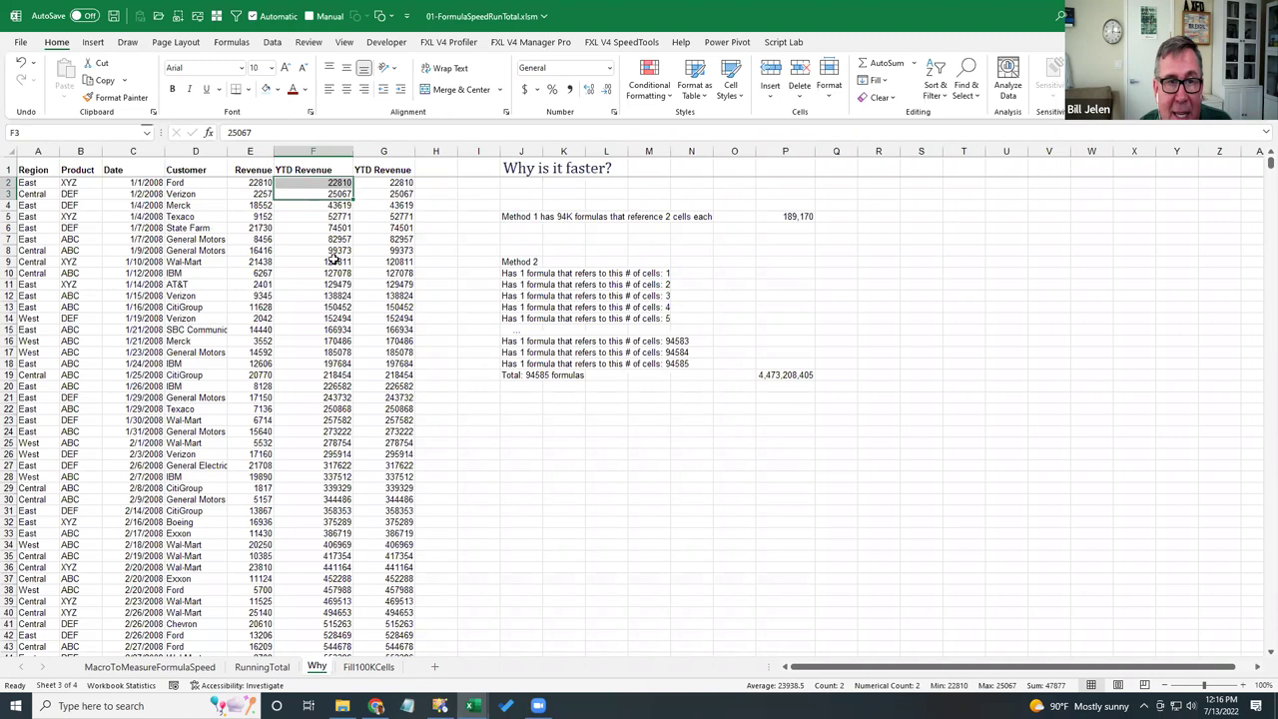
left_click_drag(331, 273, 337, 183)
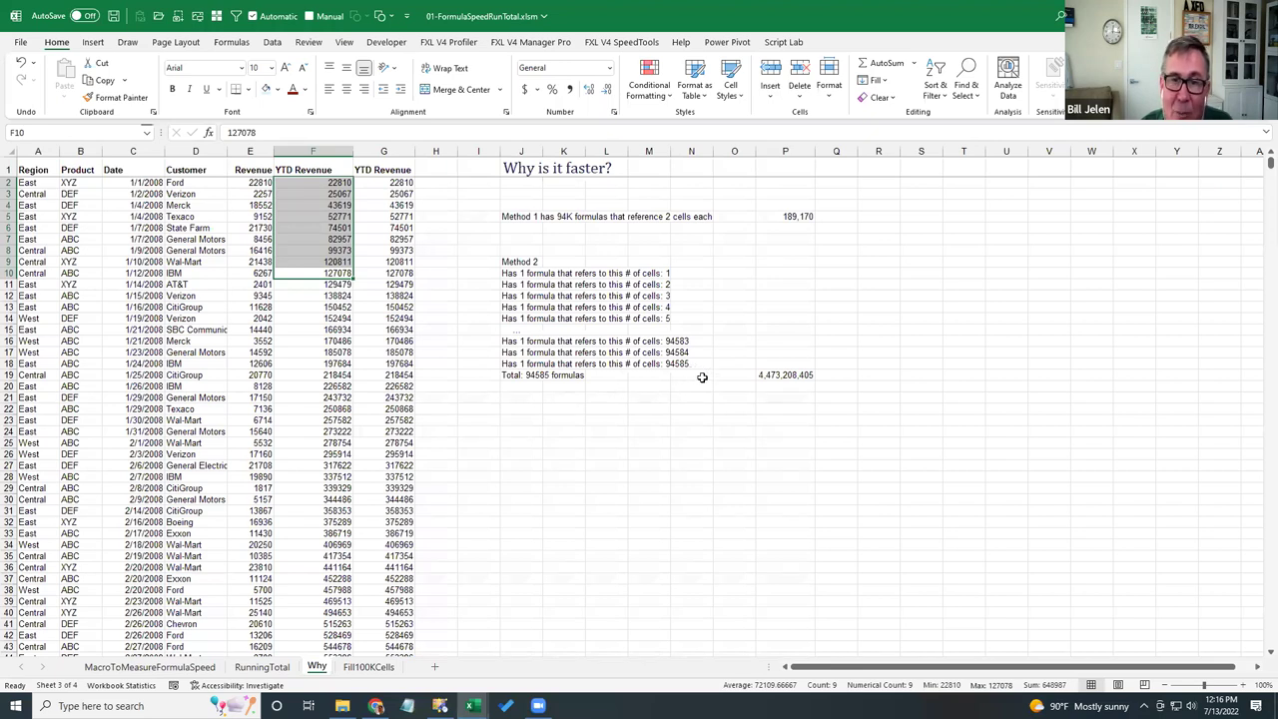
left_click(799, 214)
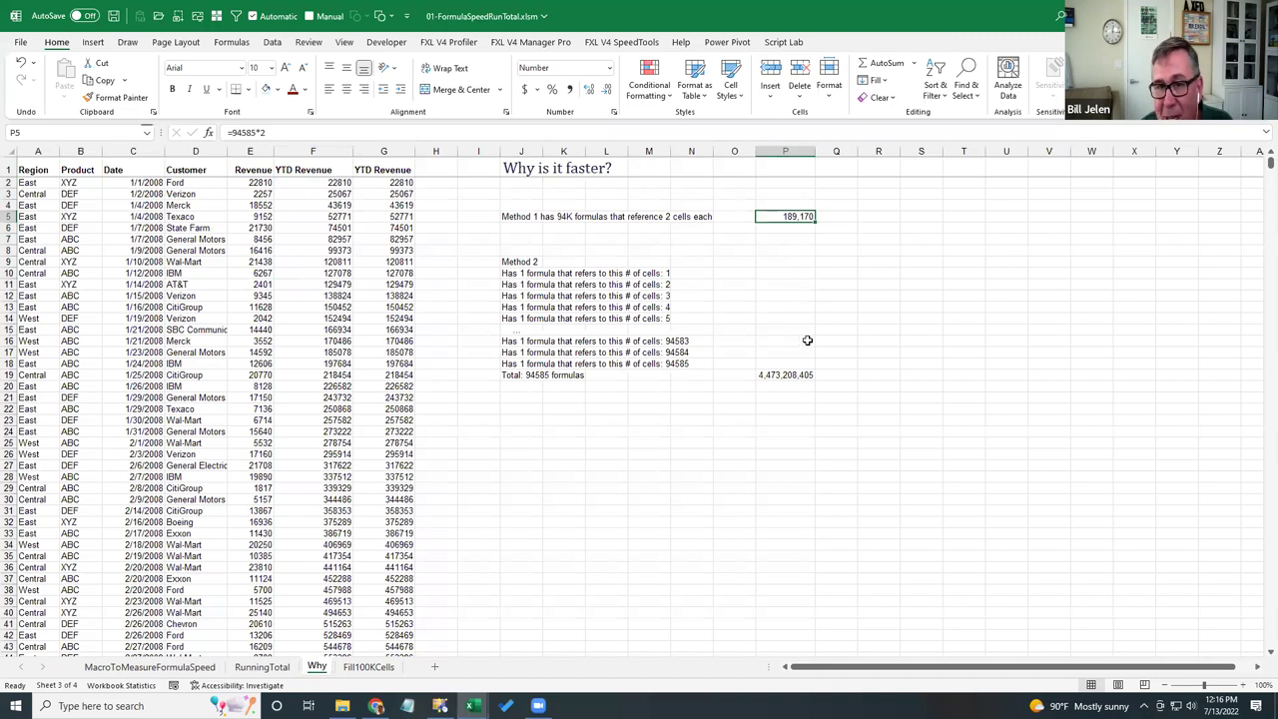
left_click(766, 374)
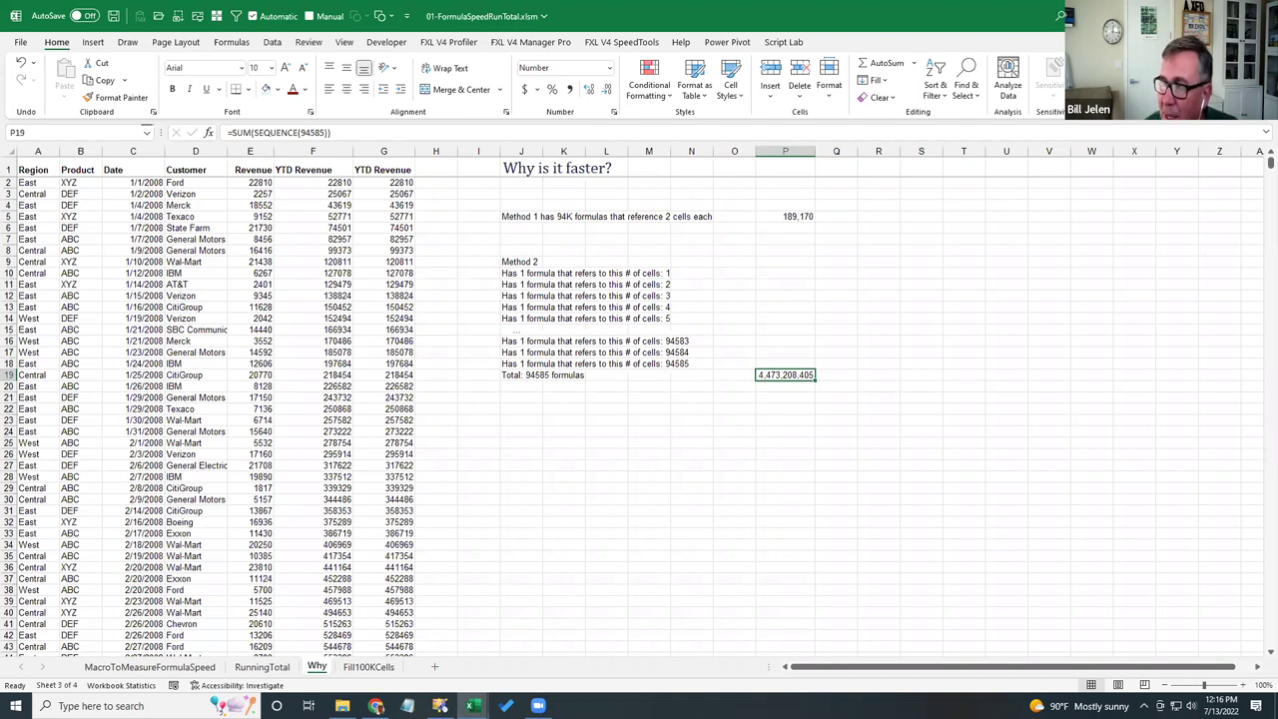
- Force a full recalculation with Ctrl+Alt+F9, then move to the Fill100KCells sheet
key("ctrl+alt+F9")
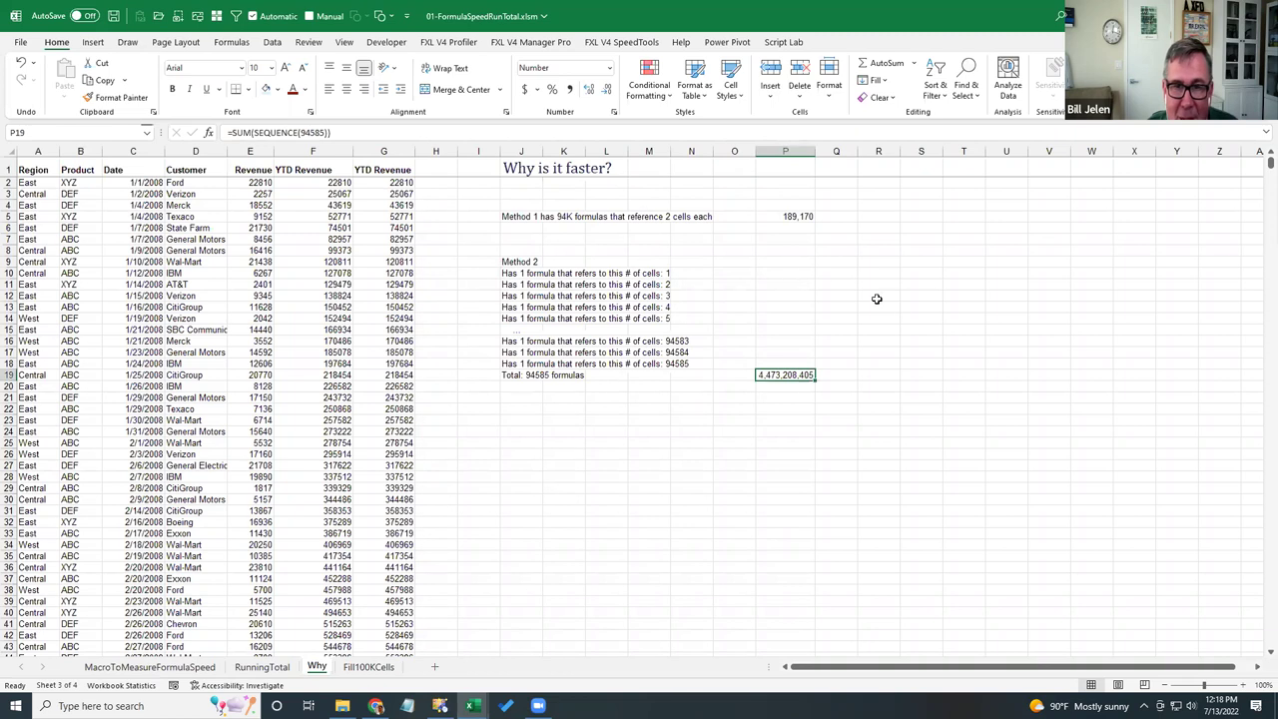
key("ctrl+Page_Down")
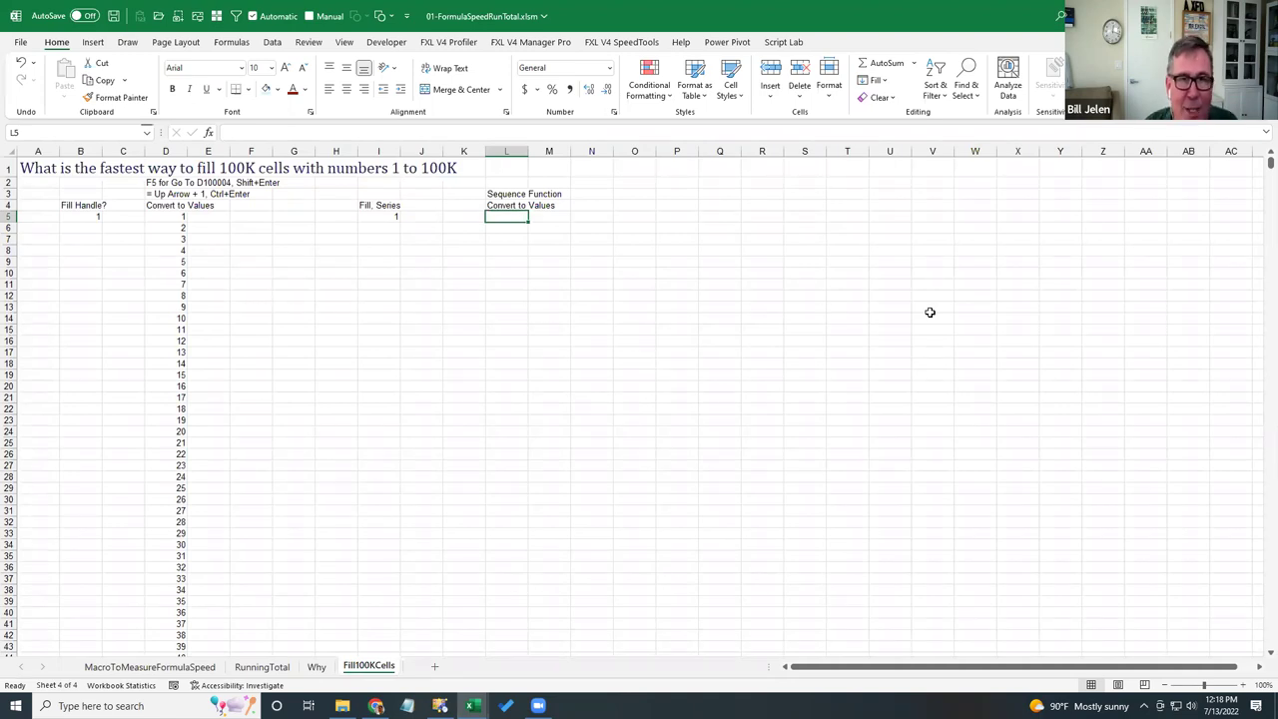
- Try copying the 1 in B5 down to row 19, then a 1–8 series, undoing each
key("Left")
key("Left")
key("Left")
key("Left")
key("Left")
key("Left")
key("Left")
key("Left")
key("Left")
key("Left")
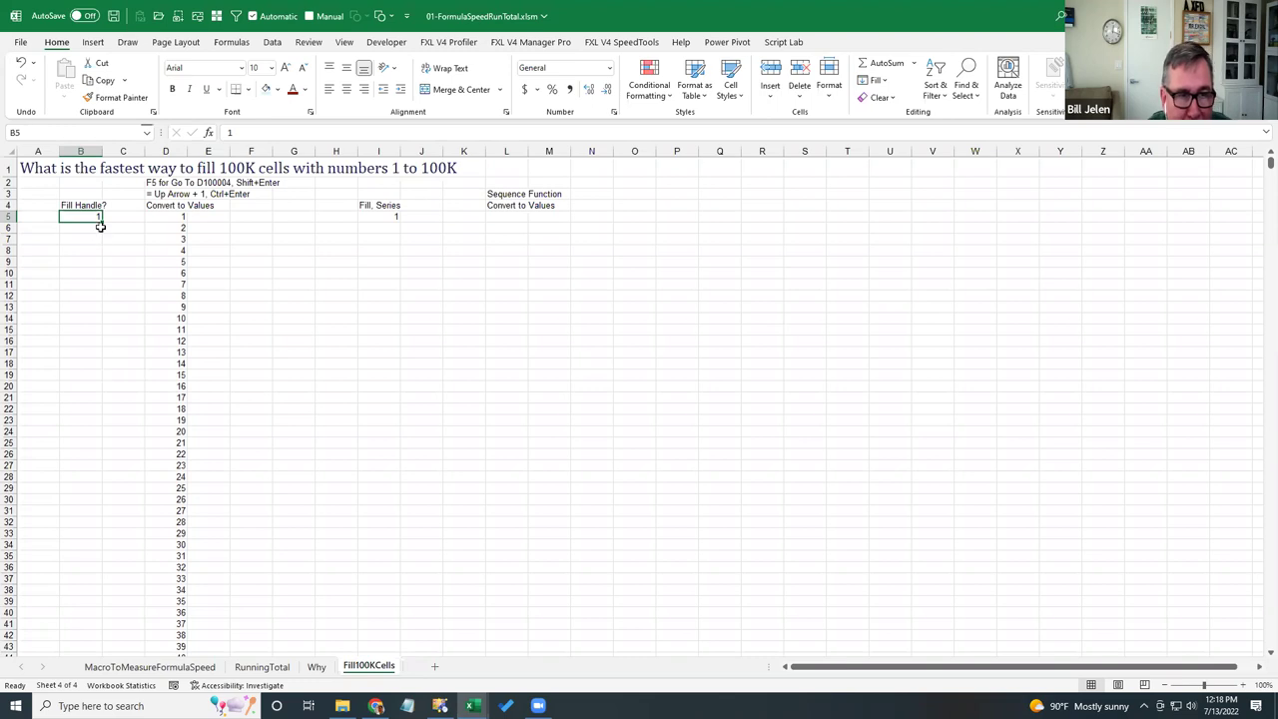
left_click_drag(102, 220, 126, 375)
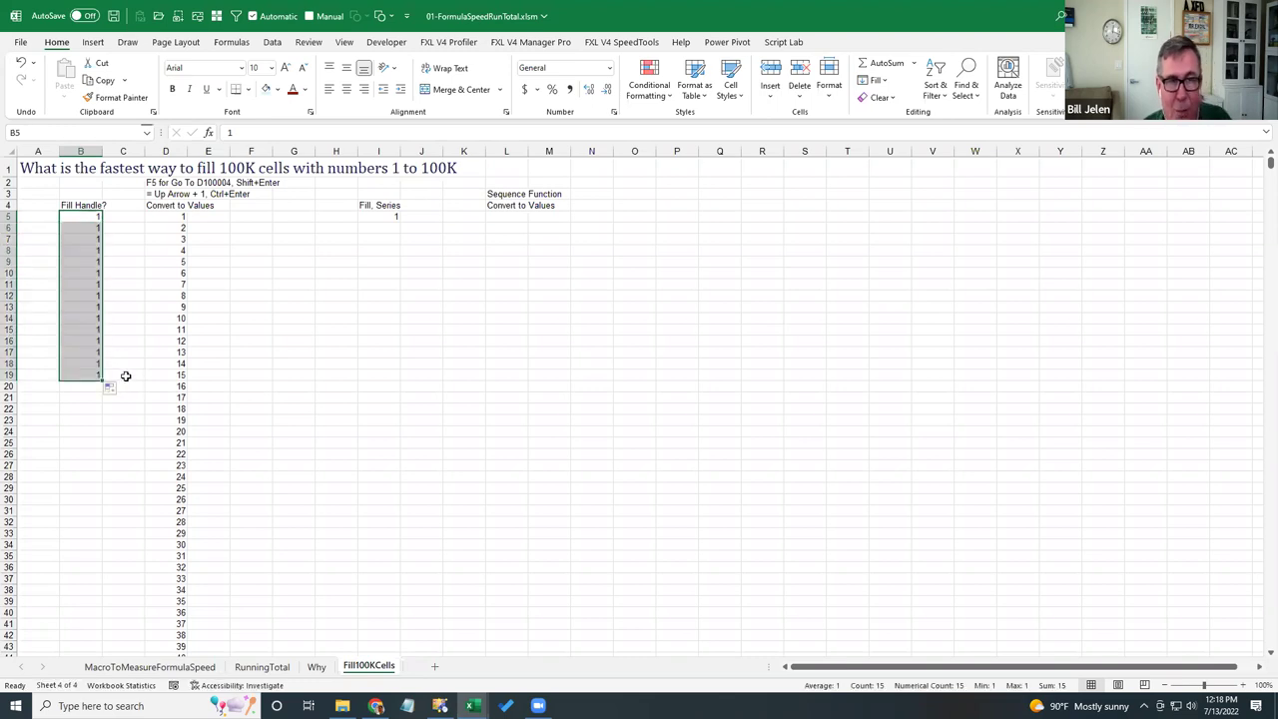
key("ctrl+z")
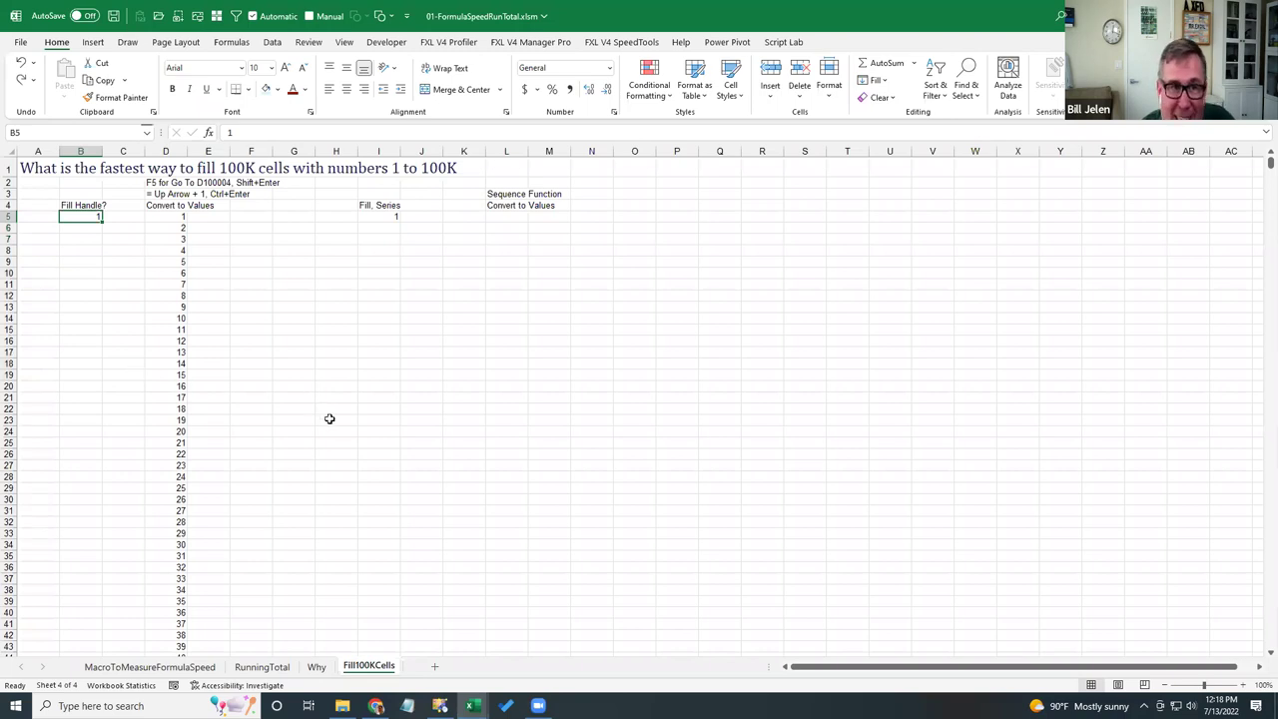
scroll(327, 419, "up", 3)
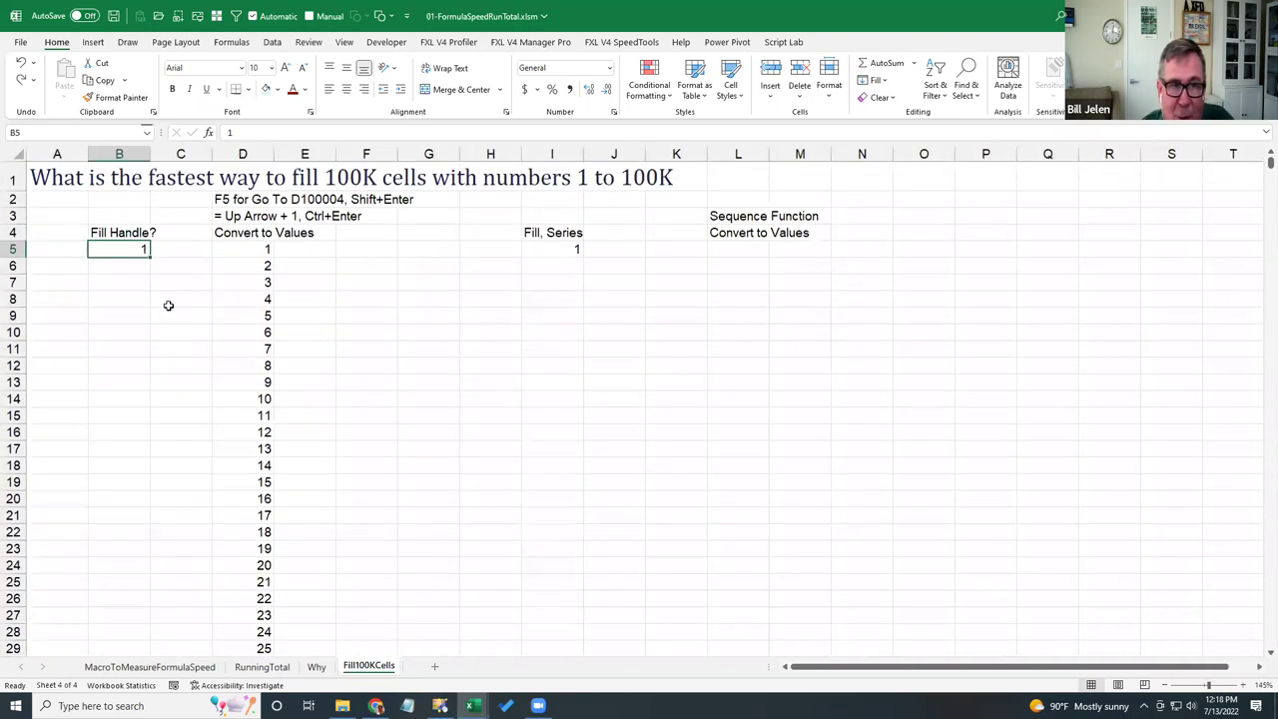
left_click_drag(149, 258, 152, 369)
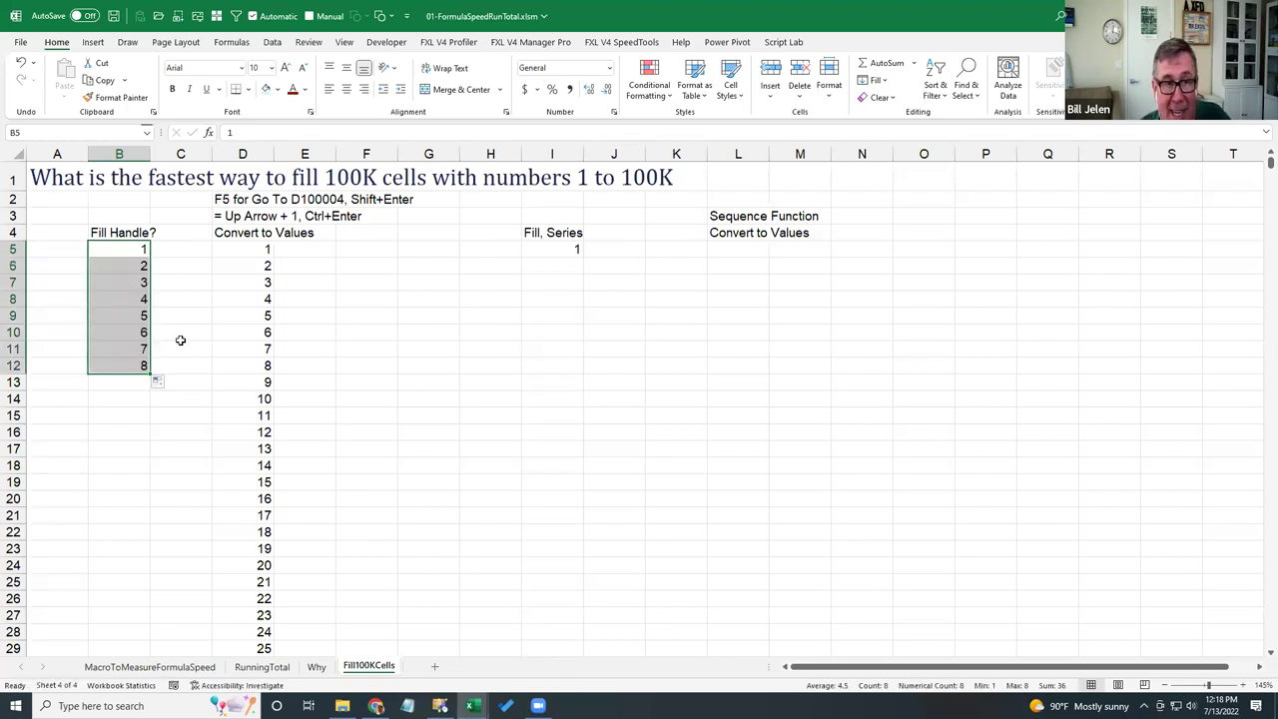
key("ctrl+z")
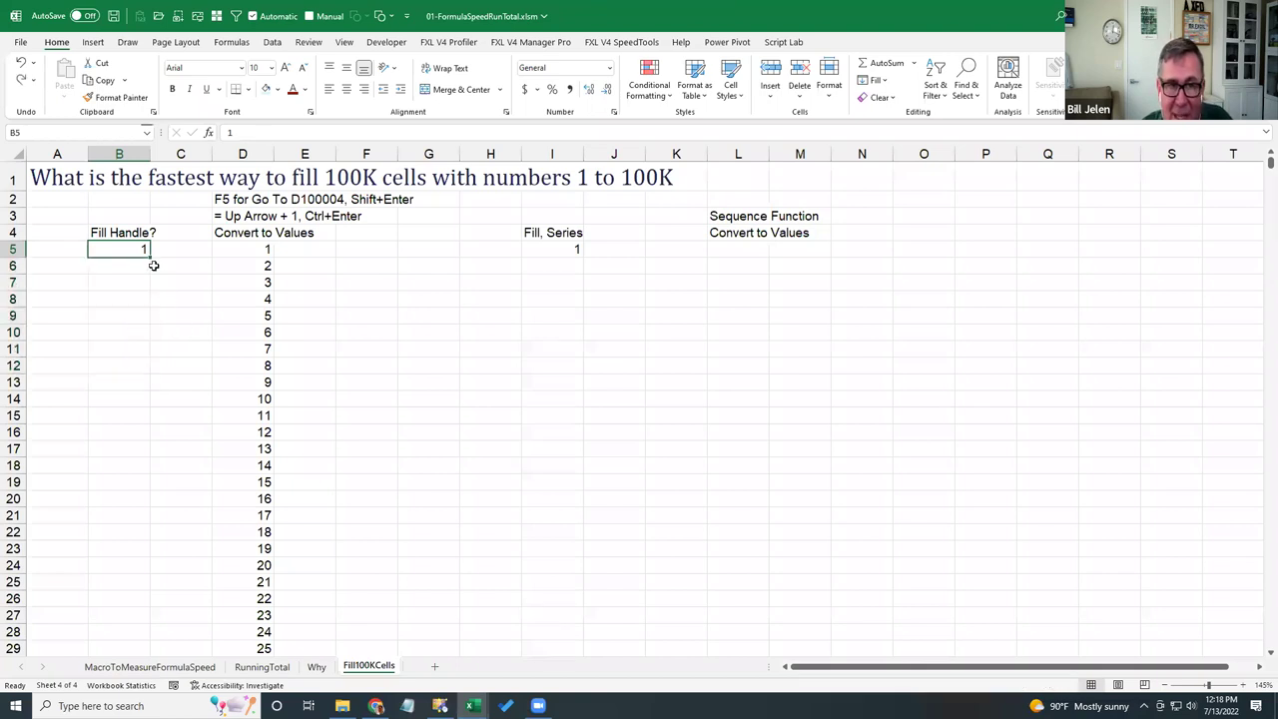
- Extend column B's numbering past row 2600, then clear the filled numbers below D5
left_click_drag(149, 257, 159, 625)
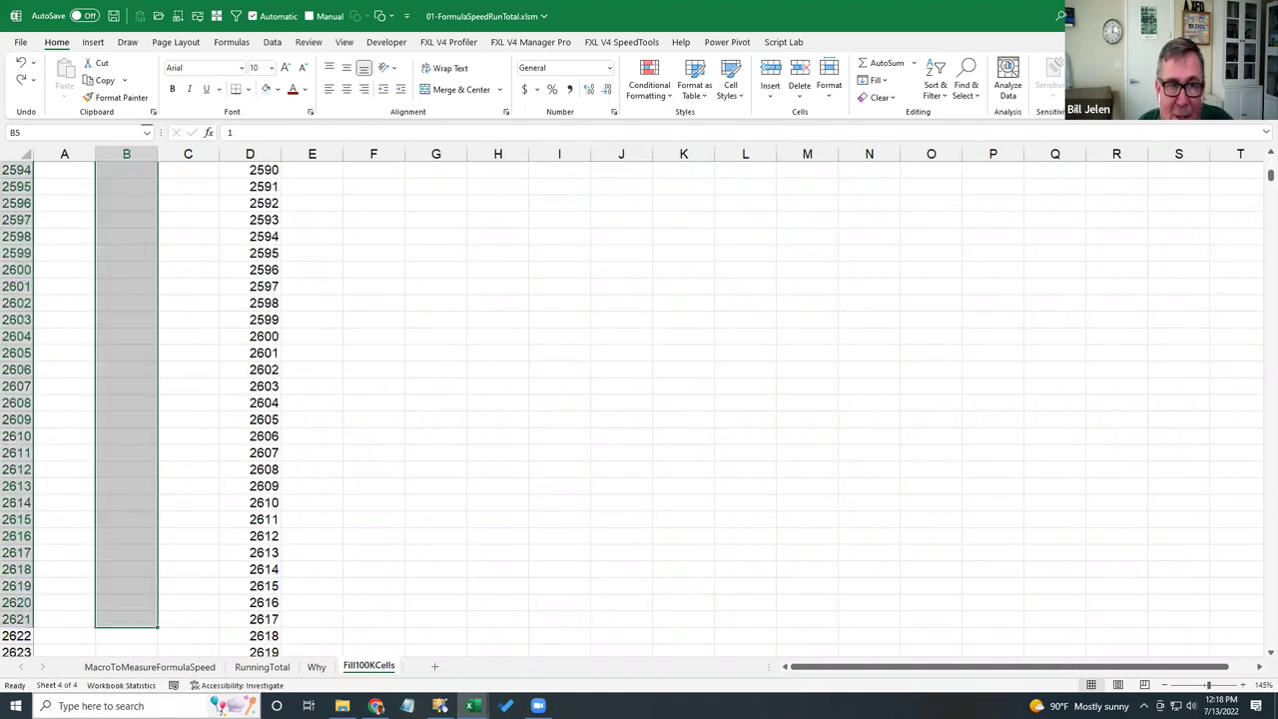
left_click(119, 248)
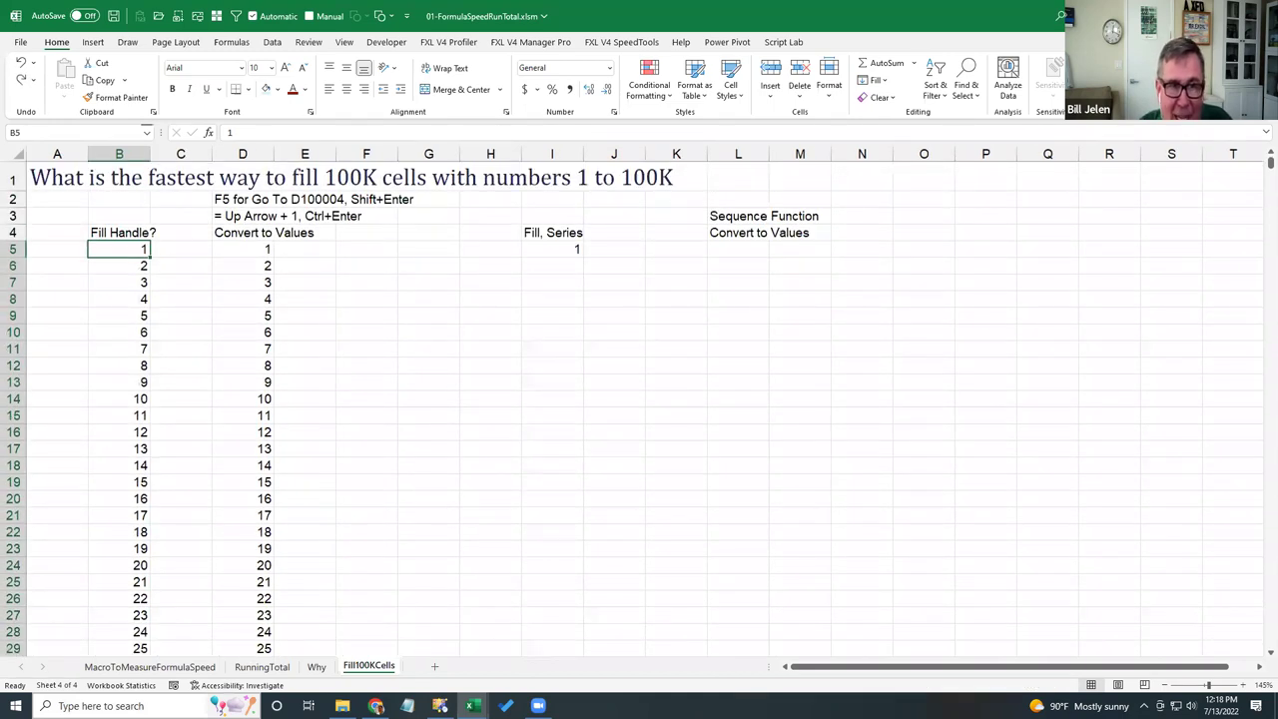
left_click(242, 266)
key("ctrl+shift+Down")
key("ctrl+z")
key("Up")
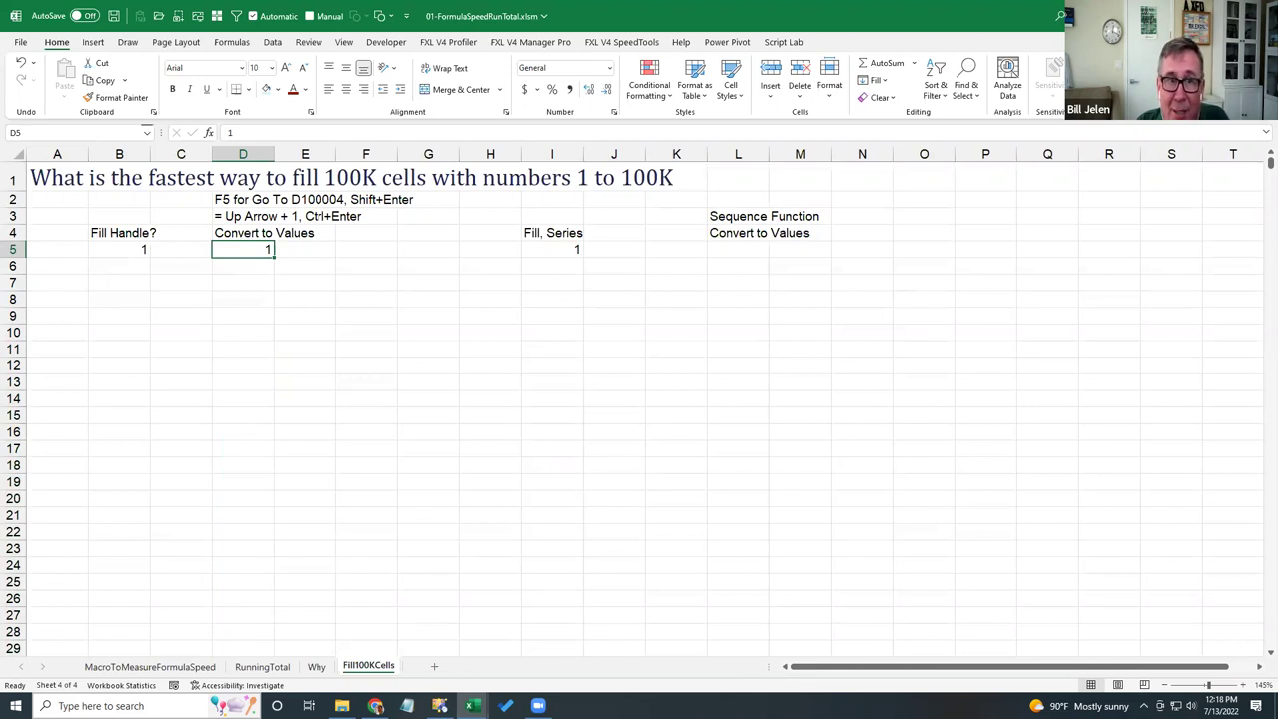
- Select from D5 down to D1000004 with Go To, then return to D5
key("F5")
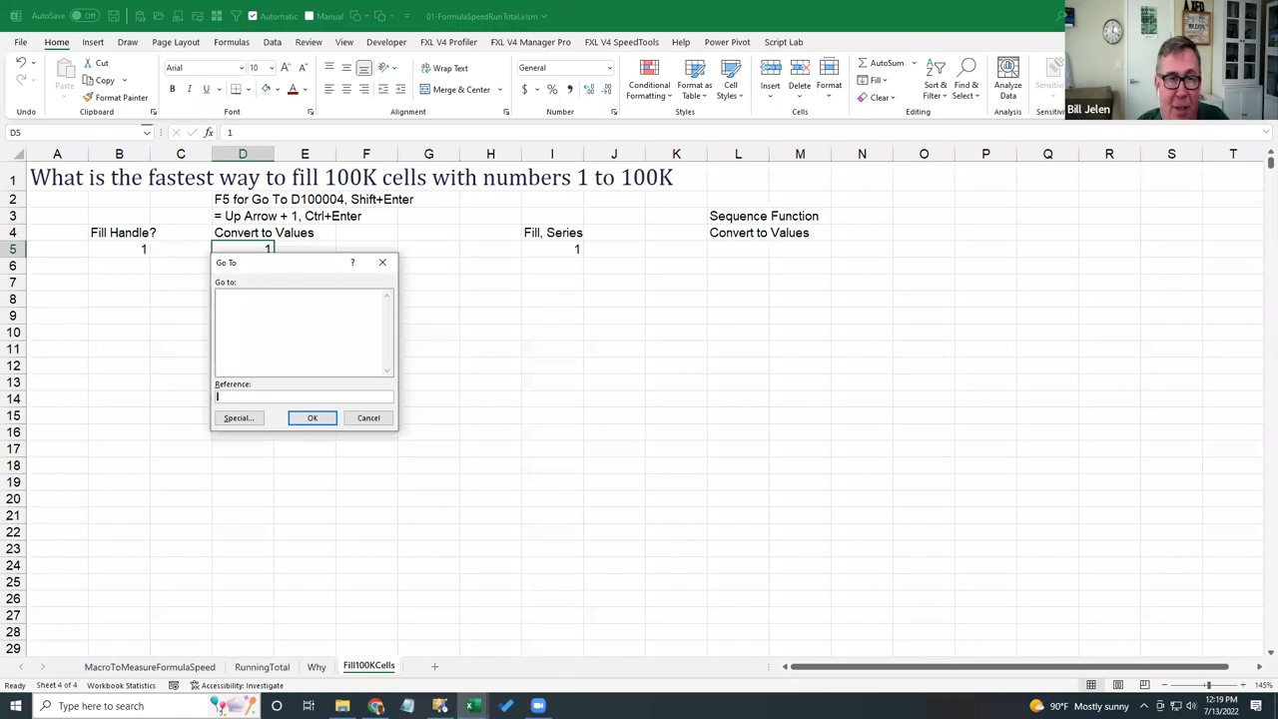
type("D1000004")
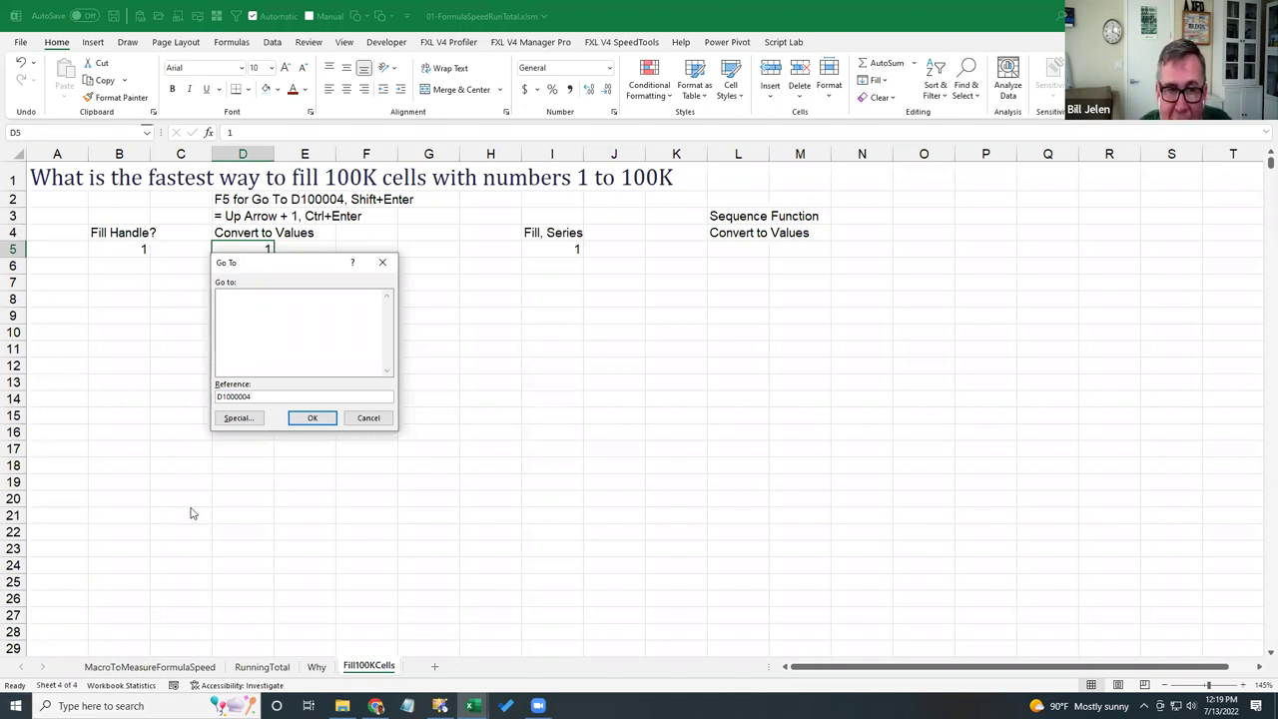
left_click(312, 418, "shift")
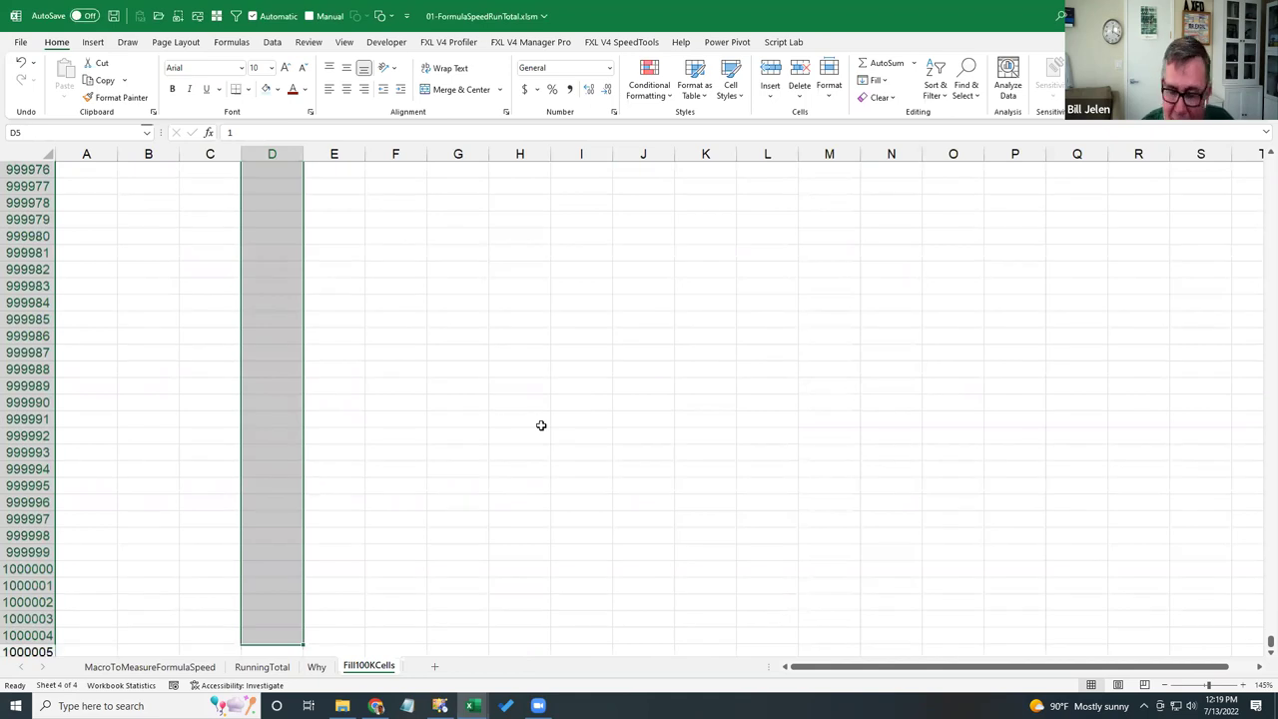
key("ctrl+Up")
key("Down")
key("Down")
key("Down")
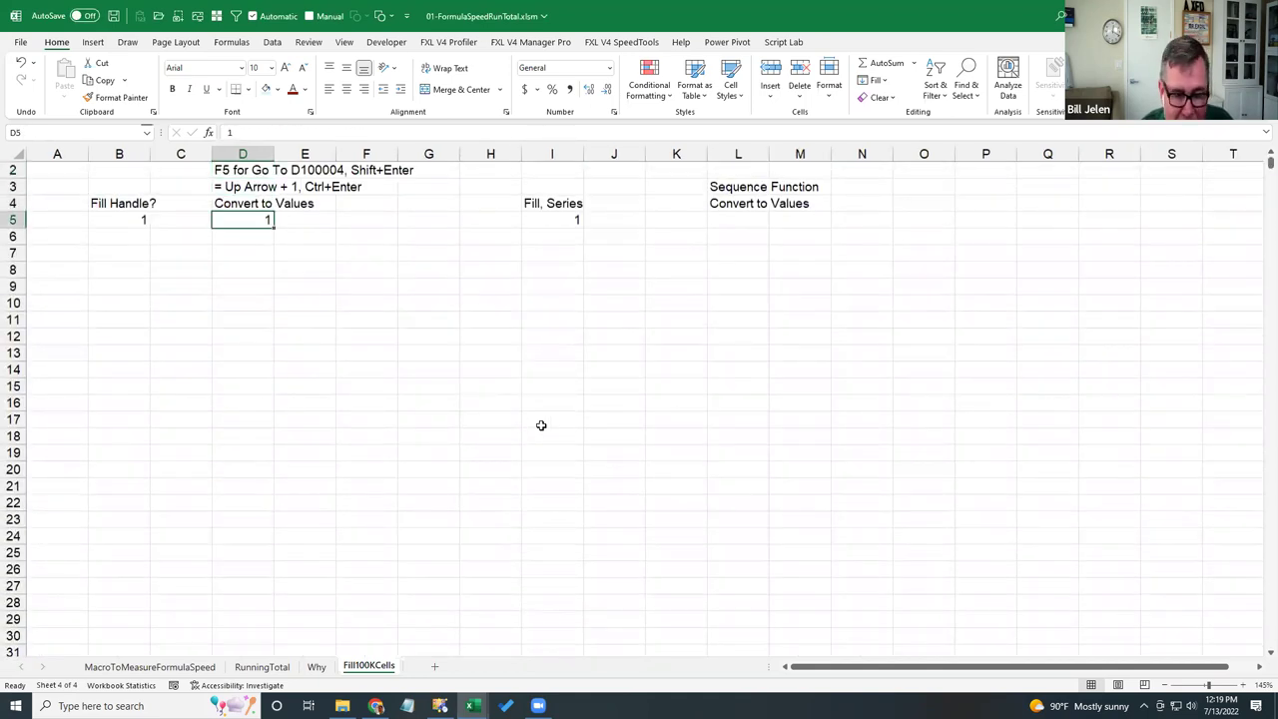
- Select D5:D100004 and enter =1+ the cell above into every selected cell at once
key("F5")
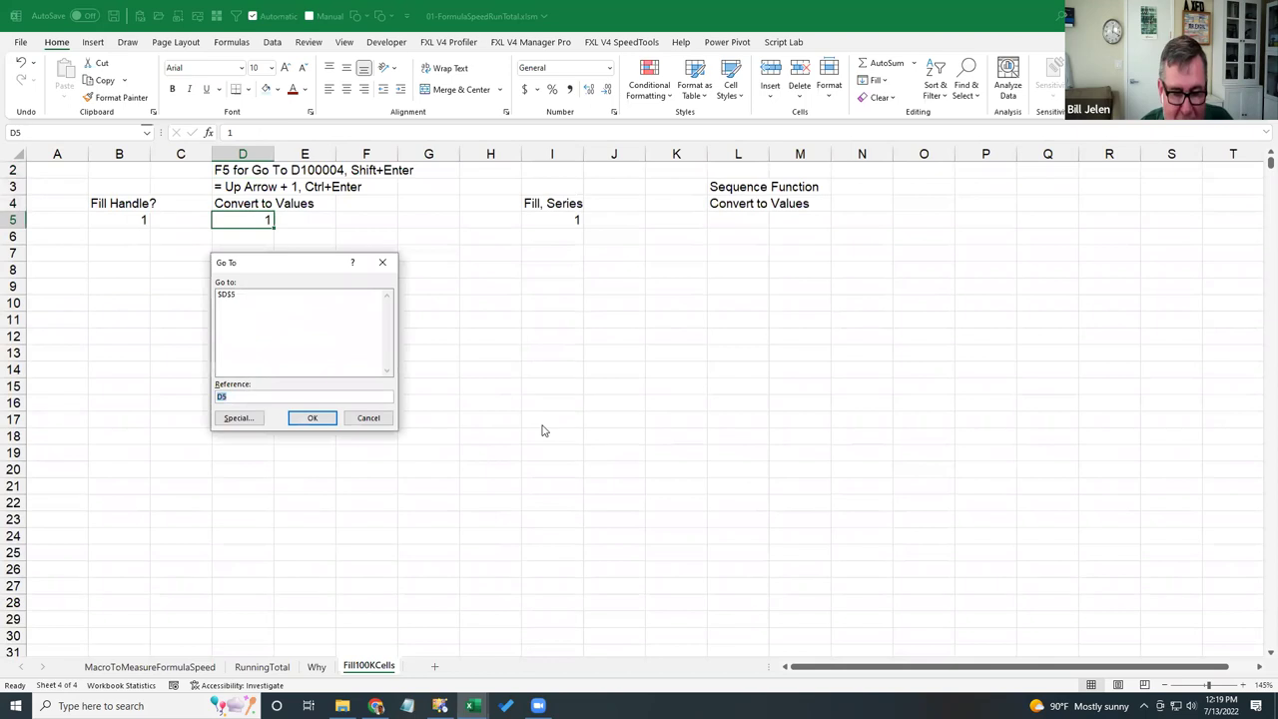
type("D100004")
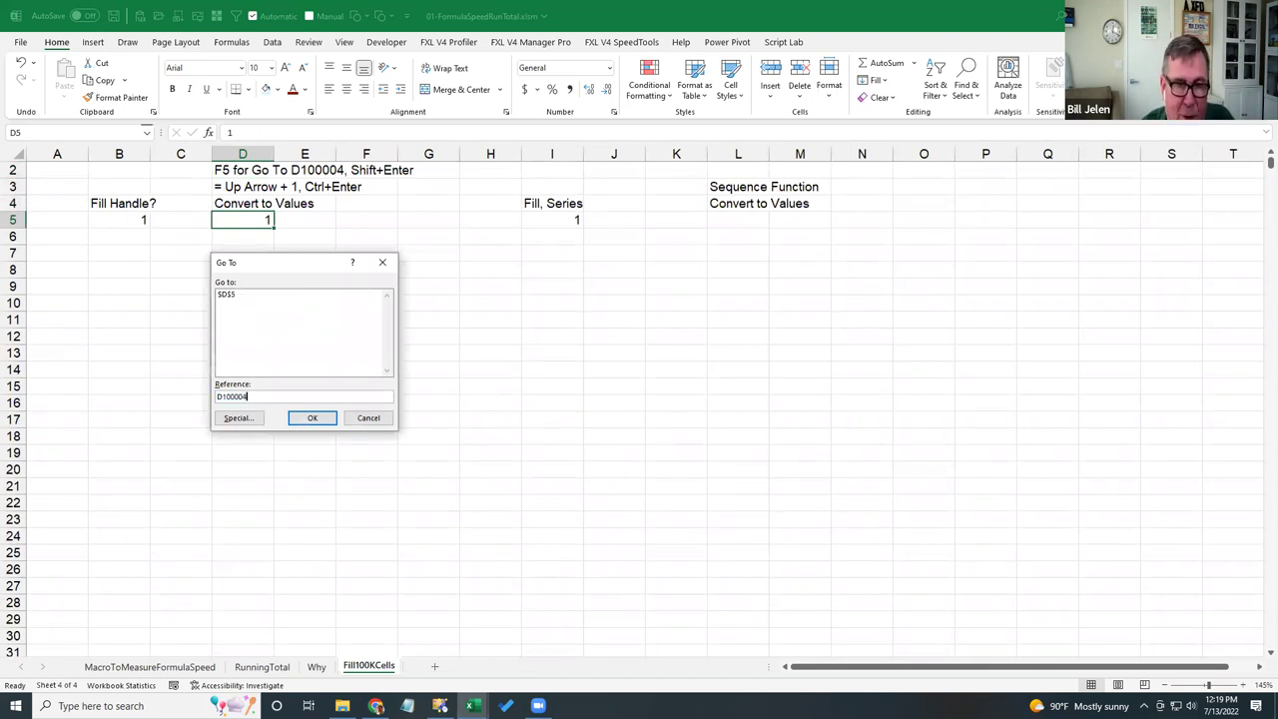
left_click(312, 417, "shift")
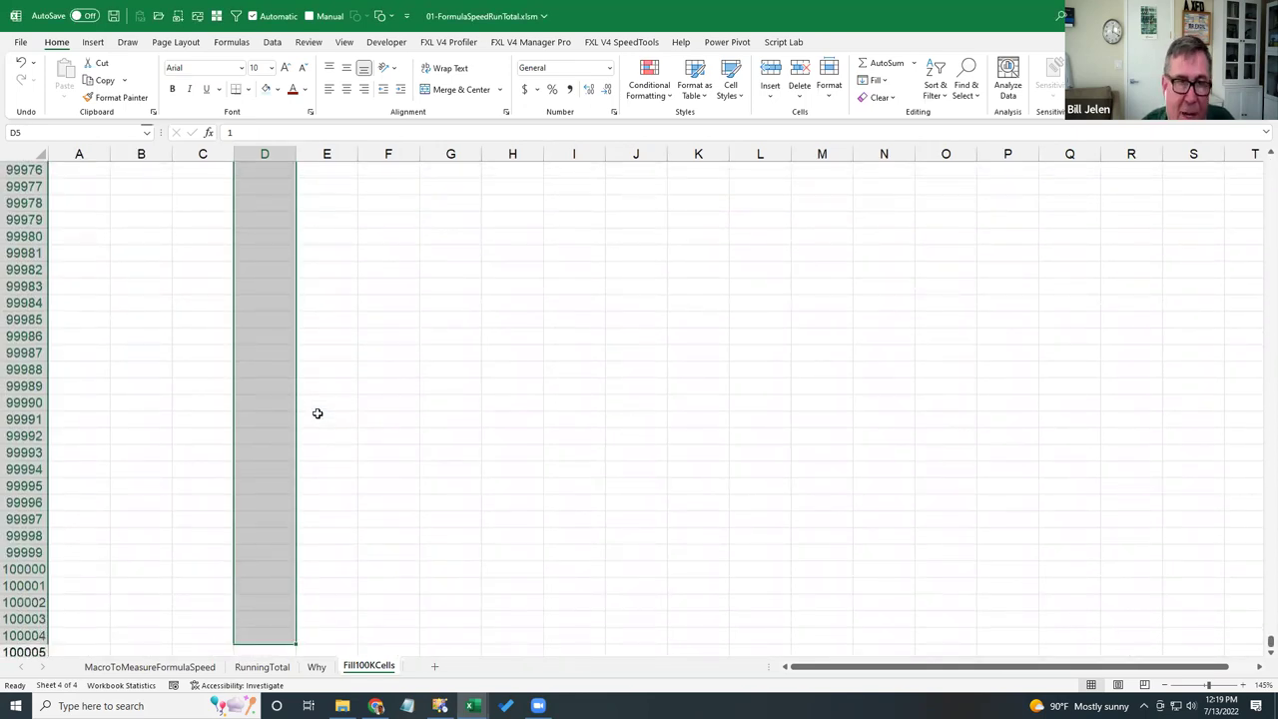
type("=1")
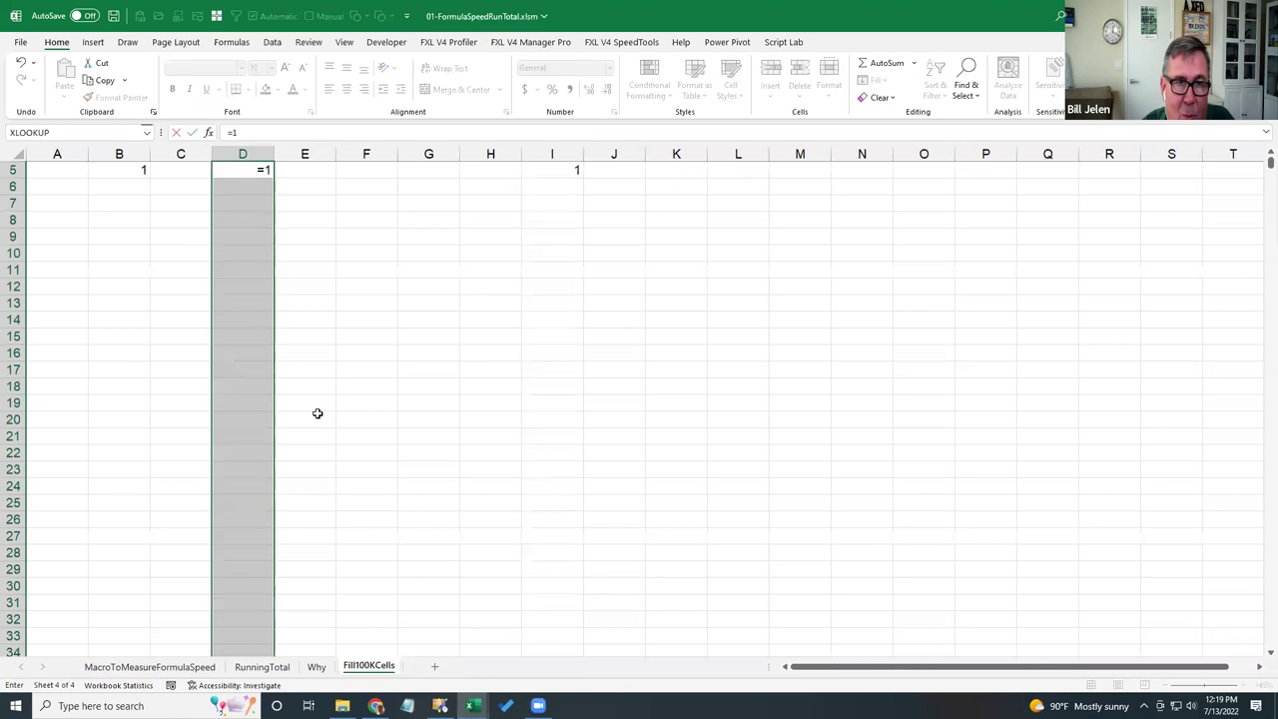
type("+")
key("Up")
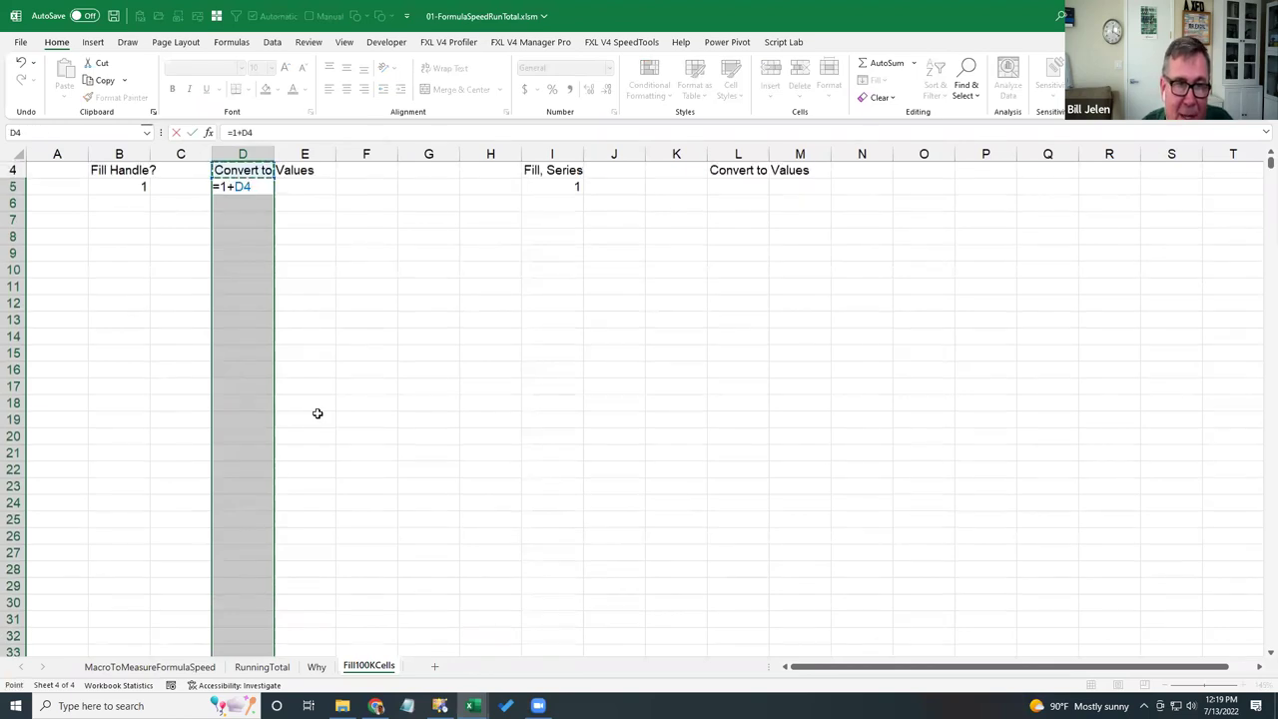
key("ctrl+Return")
- Replace D5's formula with the starting value 1 and check the count at the bottom
key("shift+BackSpace")
type("1")
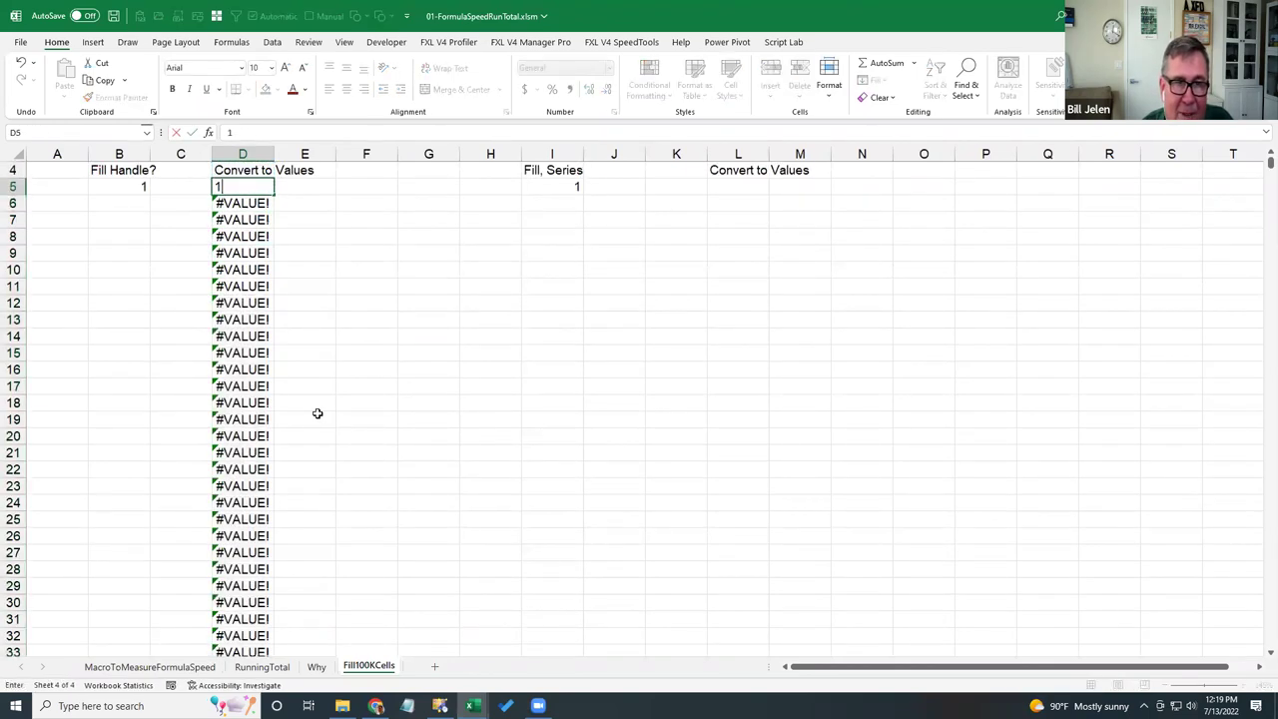
key("Return")
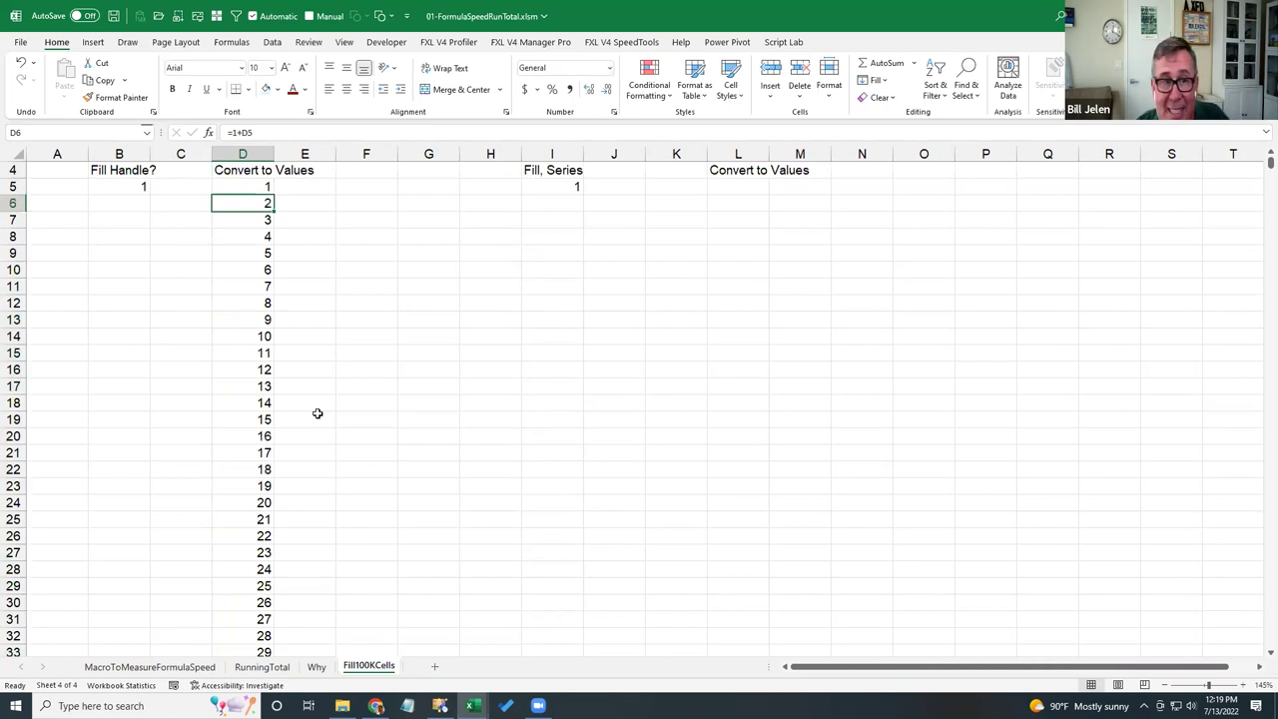
key("ctrl+Down")
key("ctrl+Up")
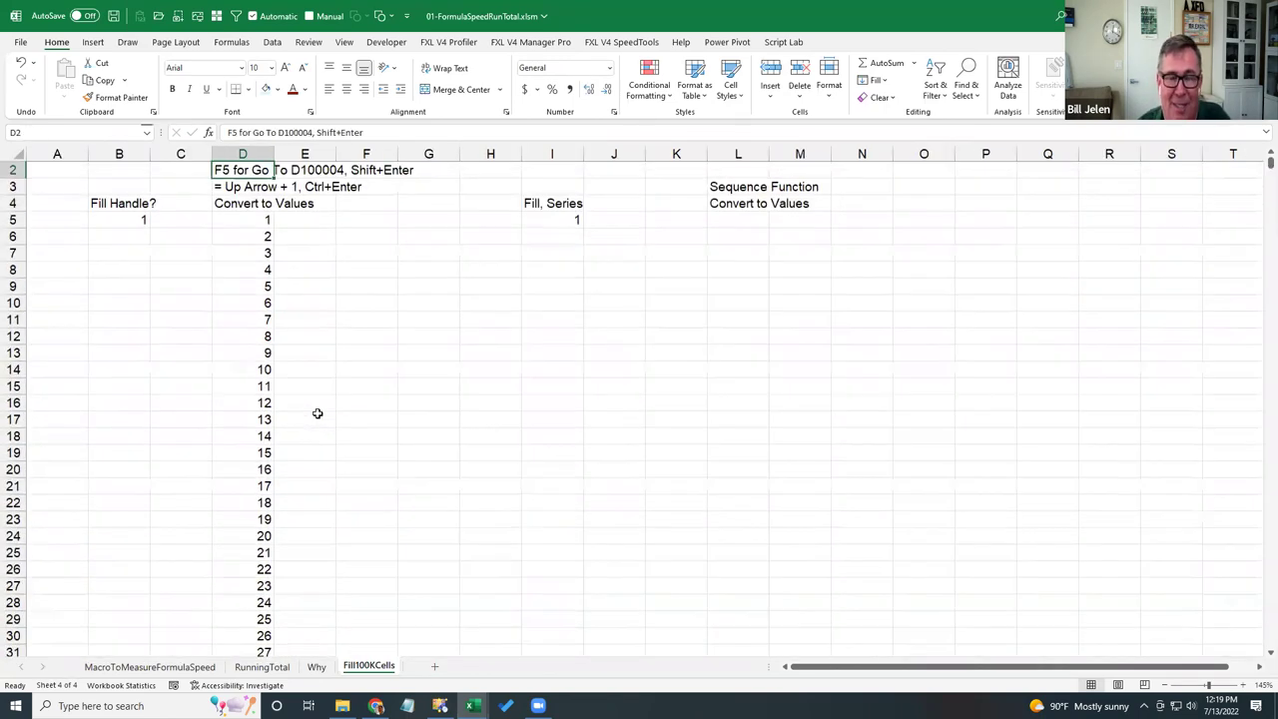
scroll(340, 424, "up", 1)
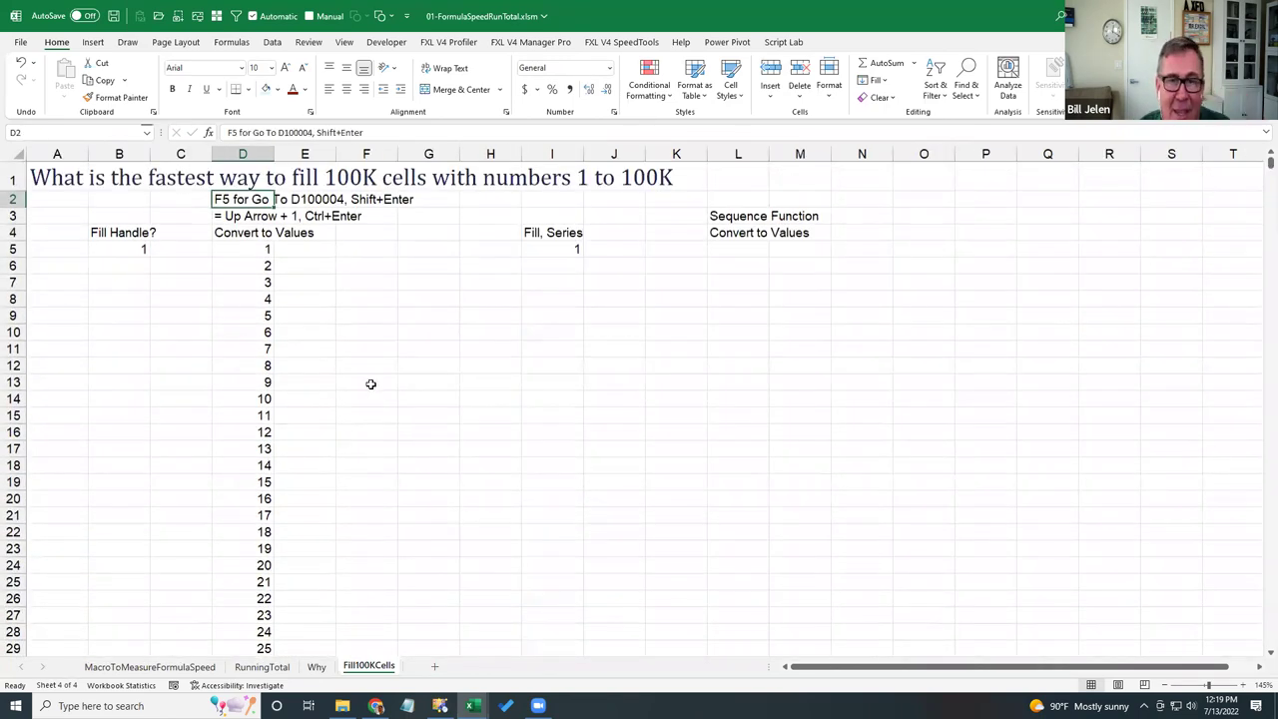
- Fill a column series from I5 with step 1 and stop value 100000, then check the bottom
left_click(546, 253)
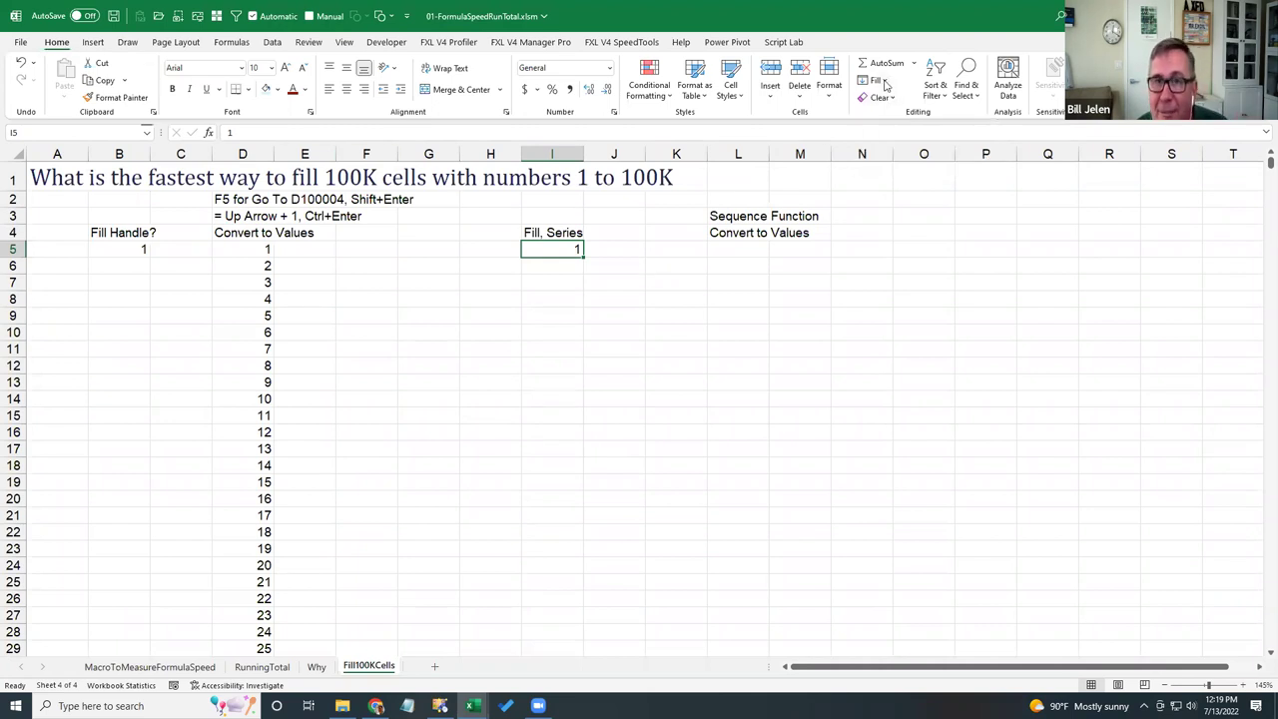
left_click(882, 81)
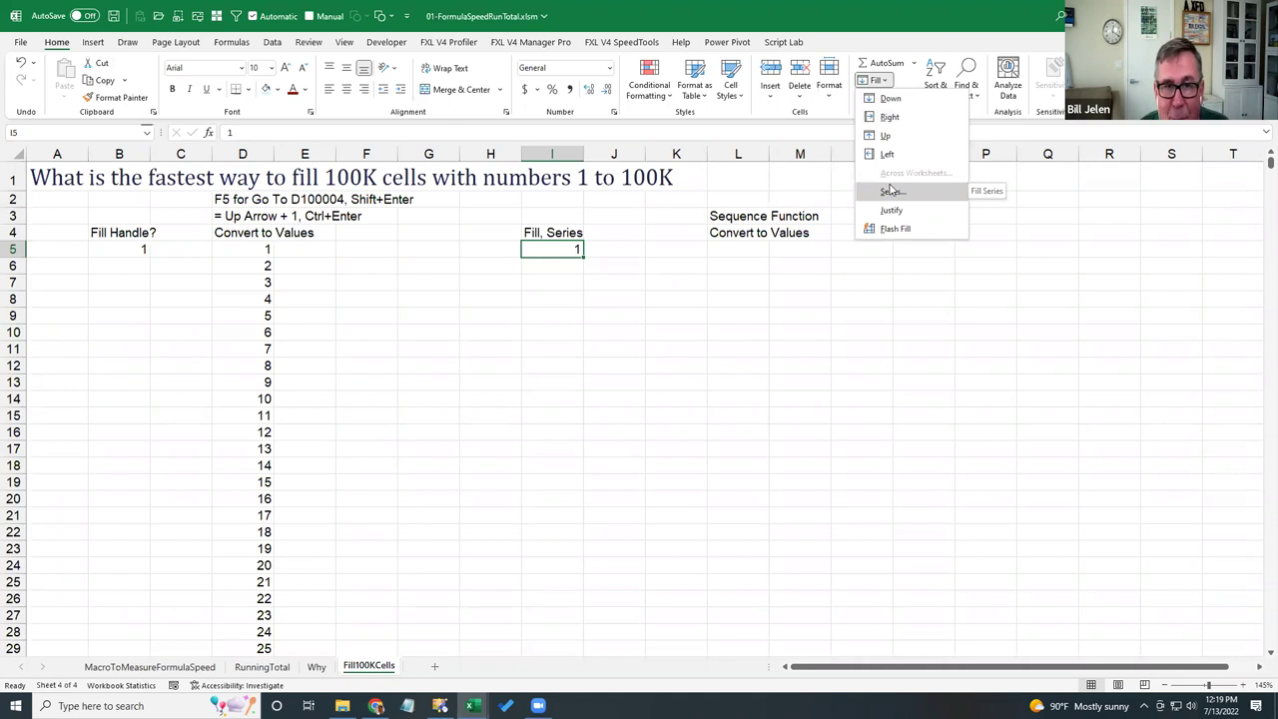
left_click(889, 192)
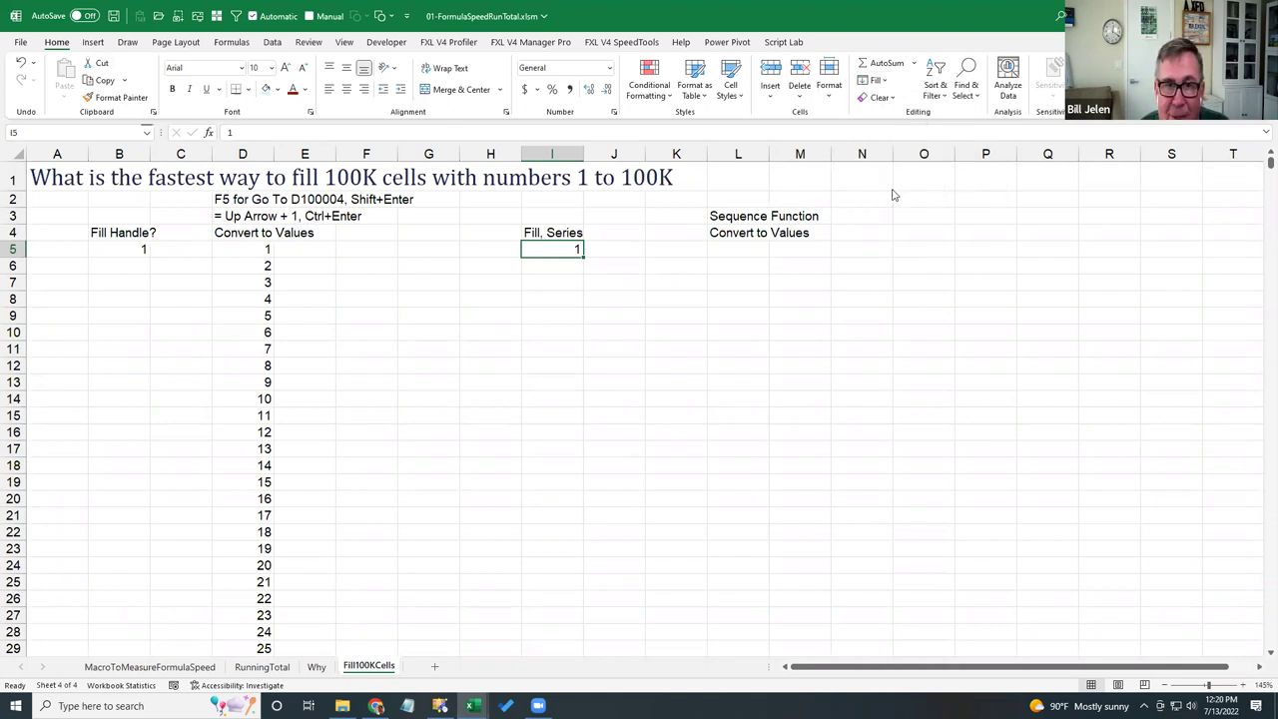
left_click(246, 321)
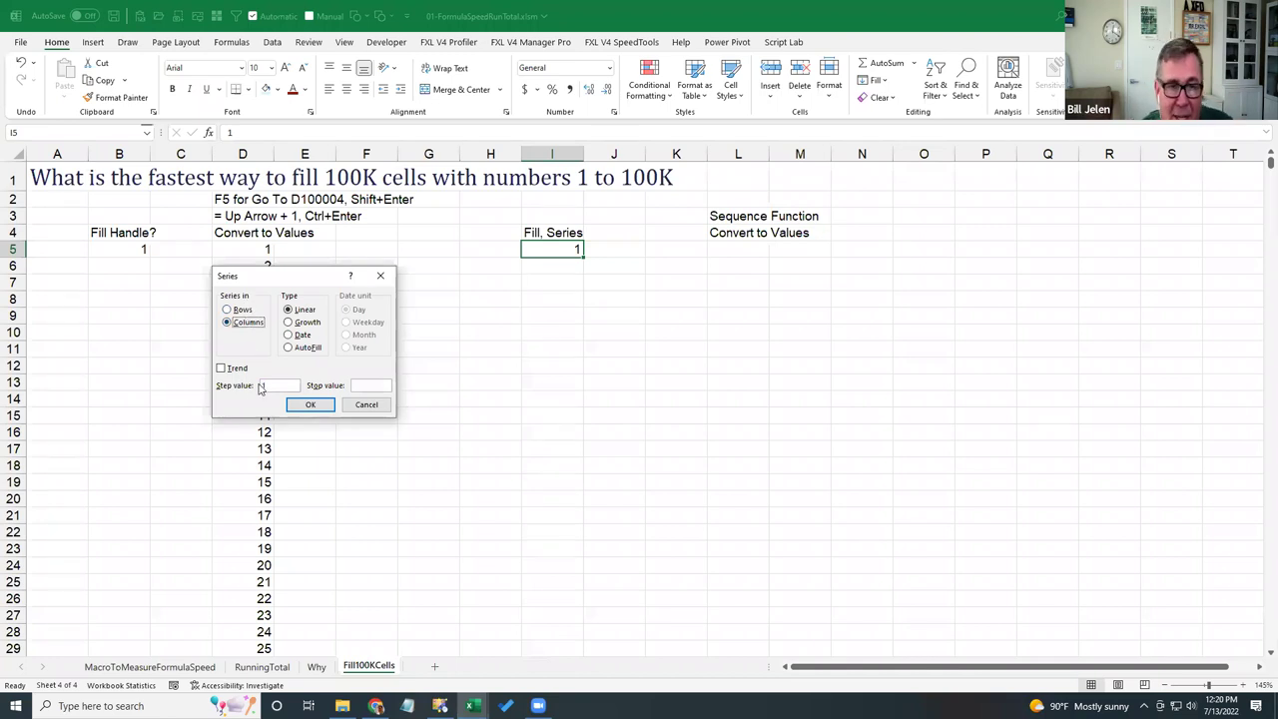
left_click(357, 385)
type("100000")
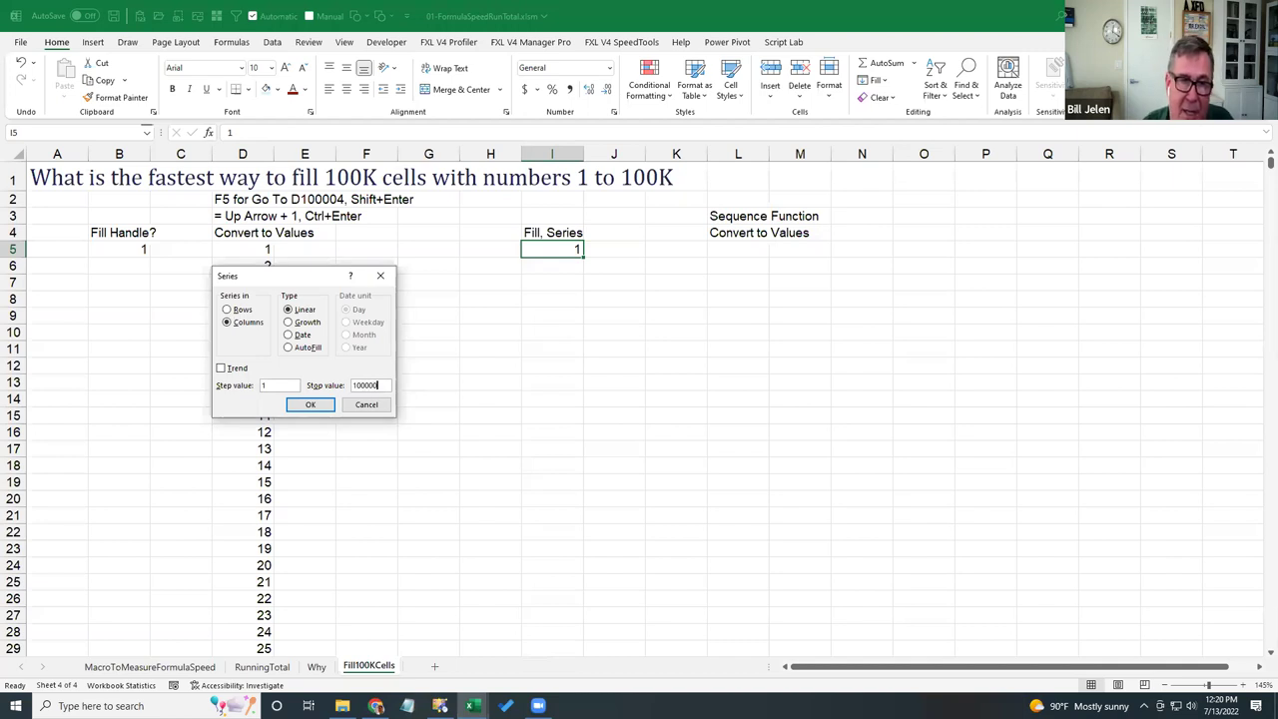
left_click(310, 402)
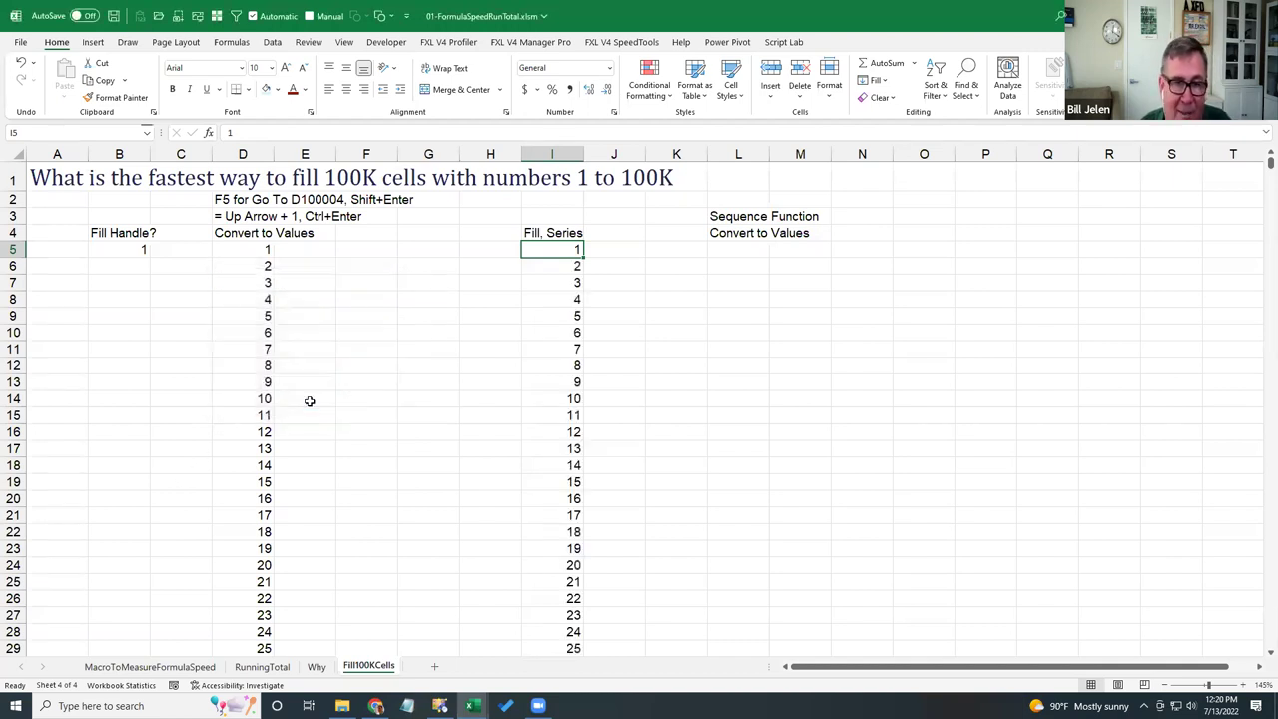
key("ctrl+Down")
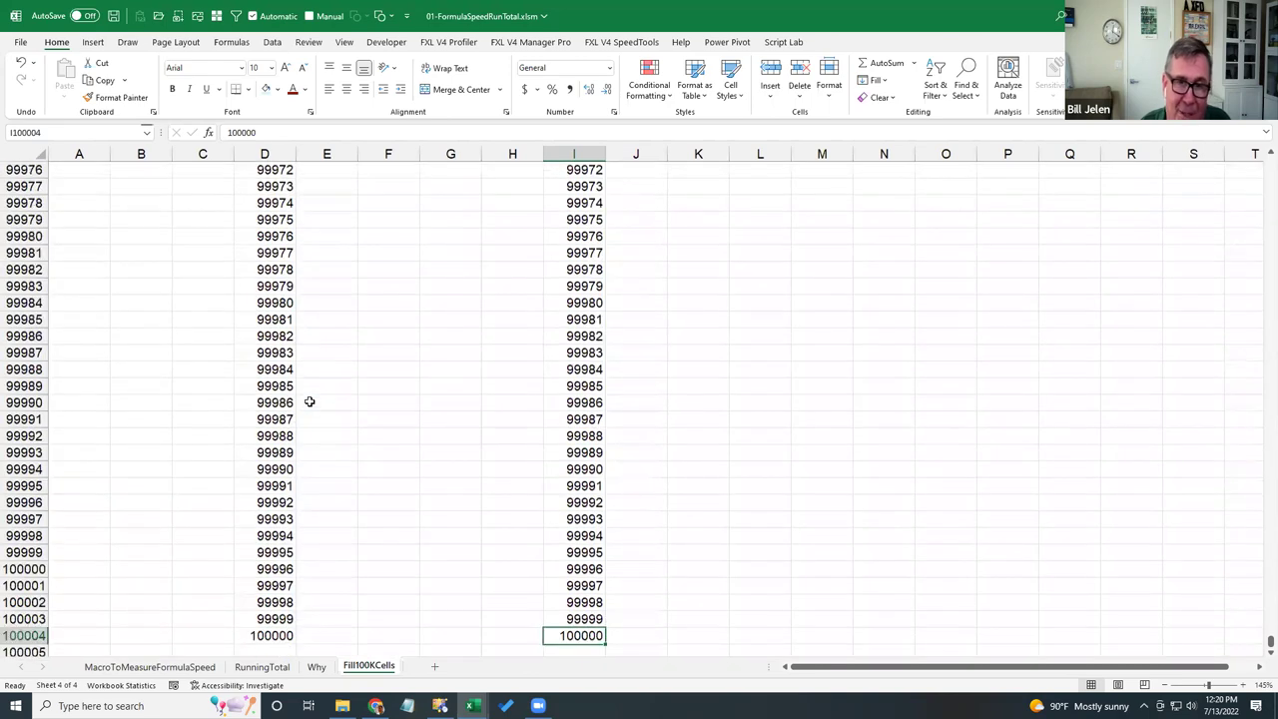
key("ctrl+Up")
key("ctrl+Up")
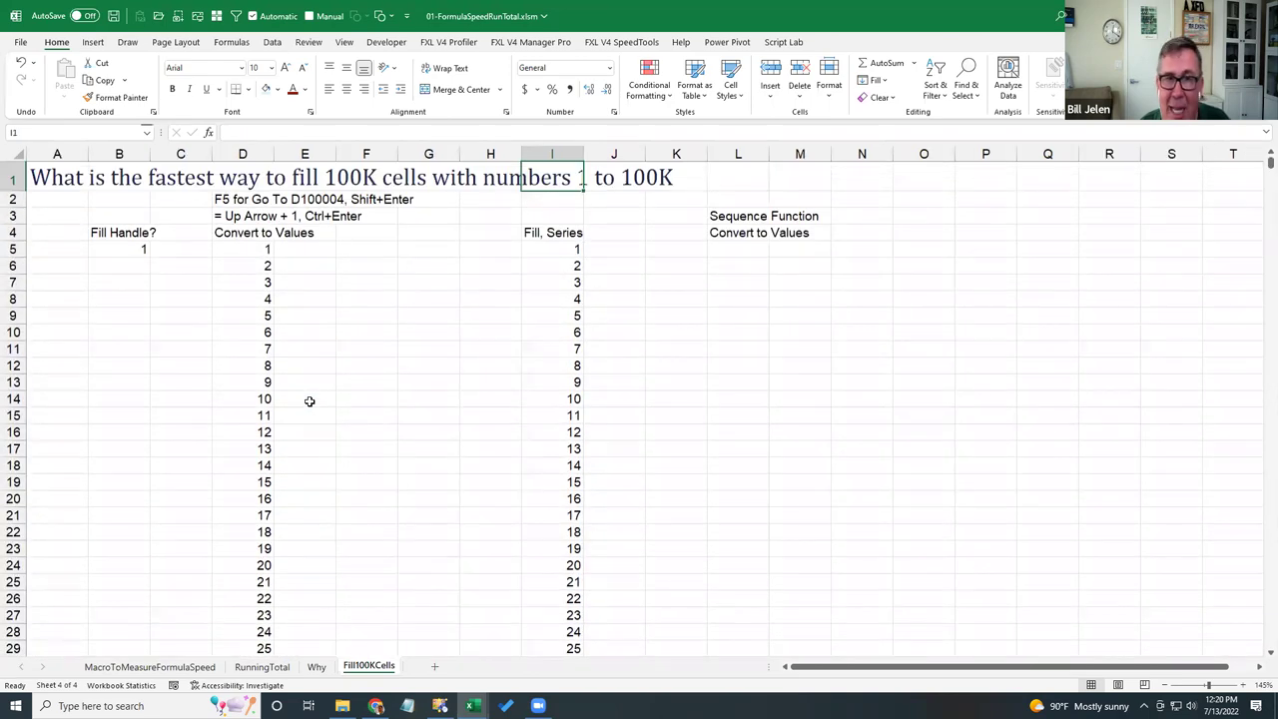
key("ctrl+Down")
key("Down")
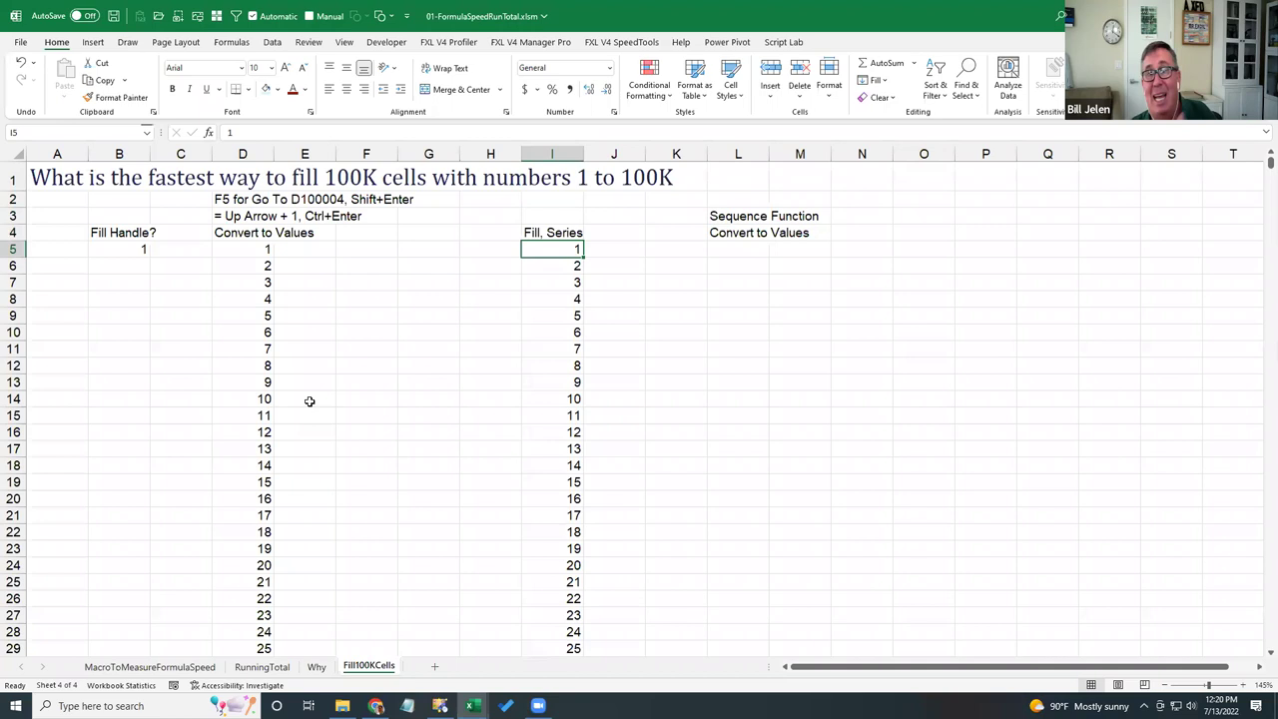
- Enter =SEQUENCE(100000) in L5 and check the last spilled value
key("Right")
key("Right")
key("Right")
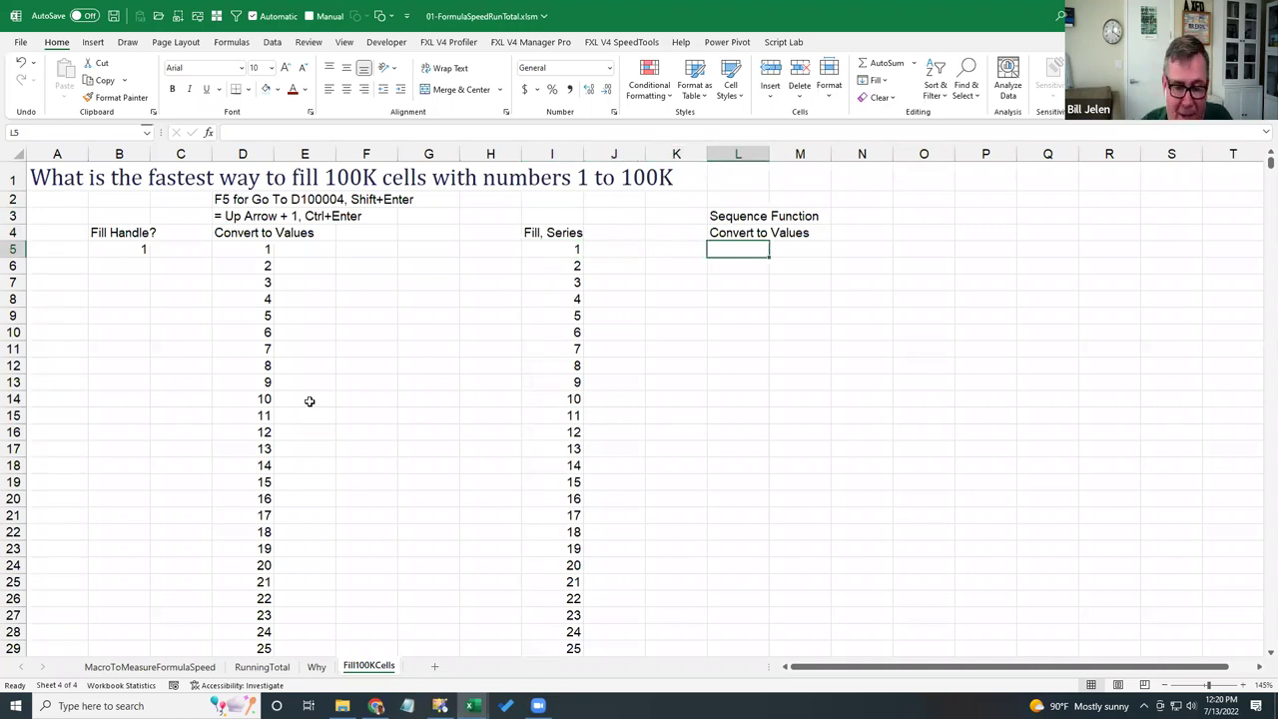
type("=seque")
key("Tab")
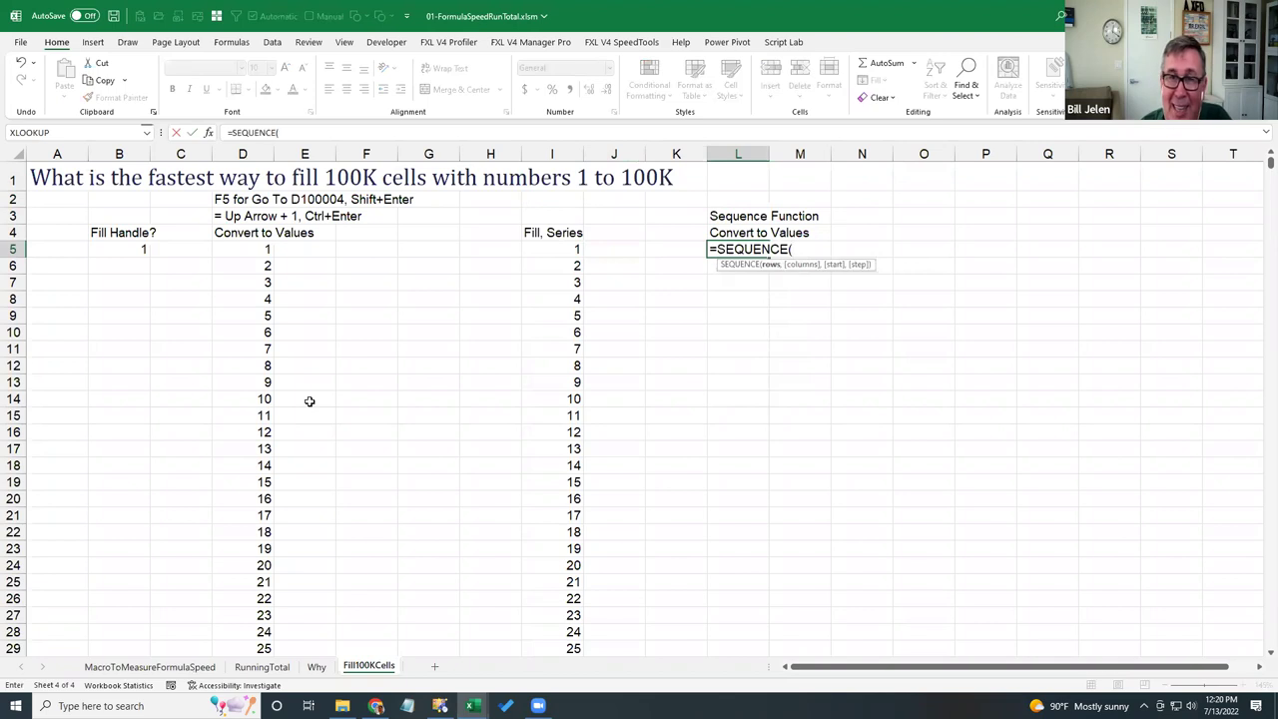
type("10")
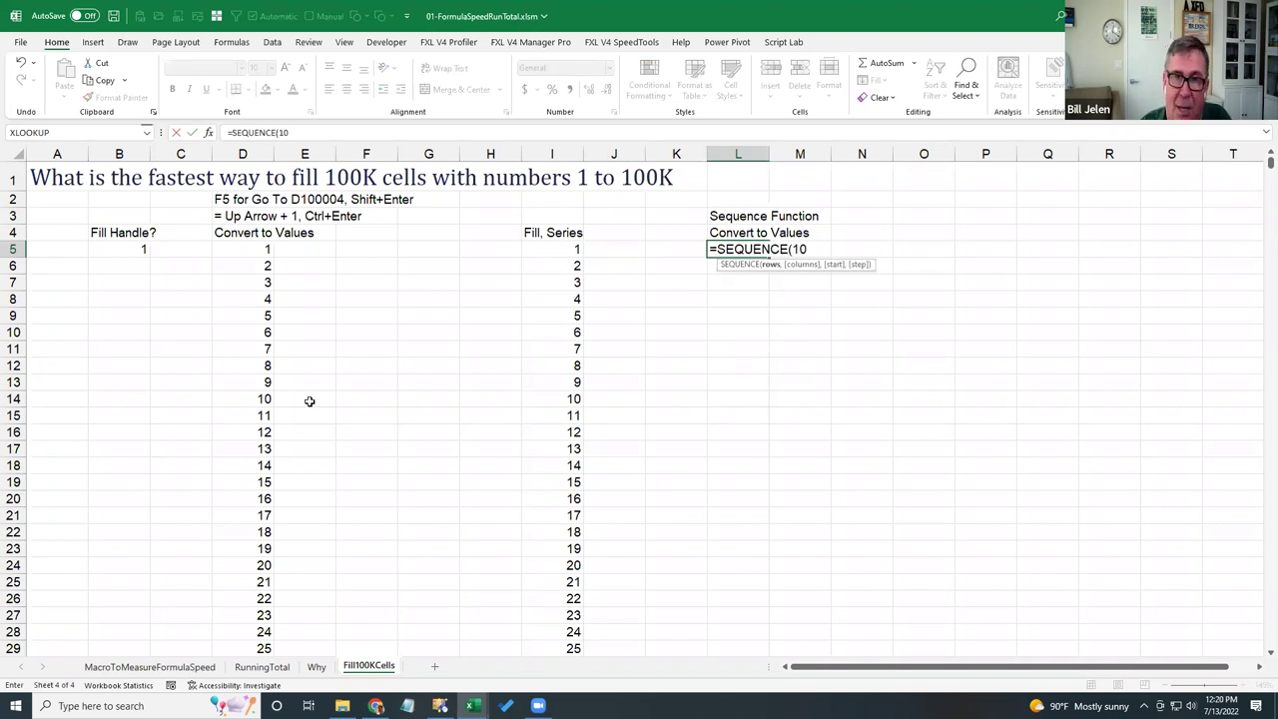
type("0000)")
key("Return")
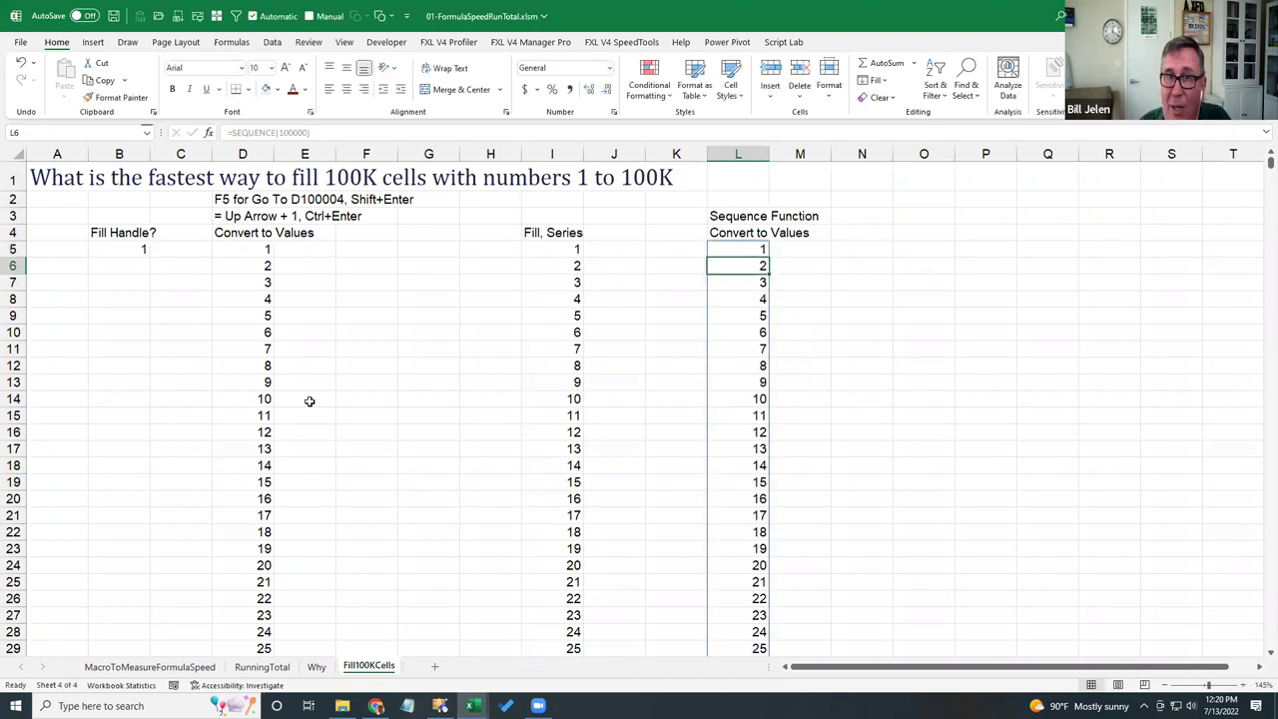
key("Up")
key("ctrl+Down")
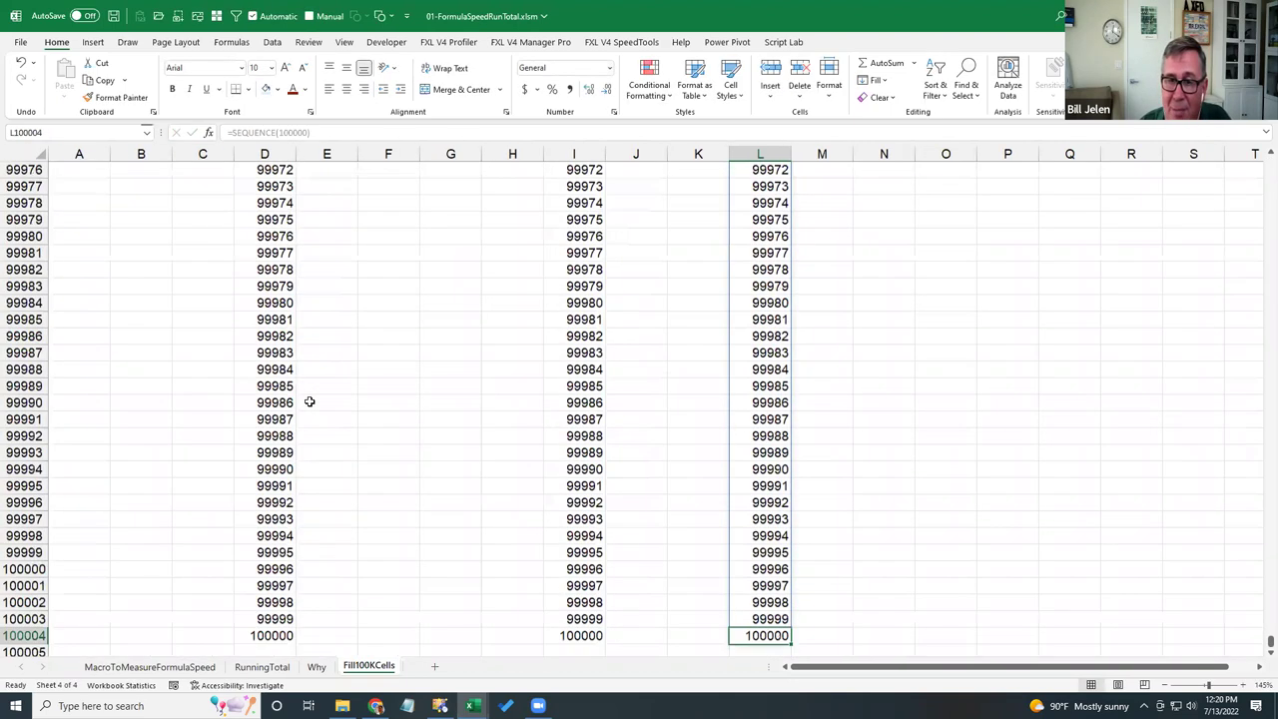
key("ctrl+Up")
key("ctrl+Up")
key("Down")
key("Down")
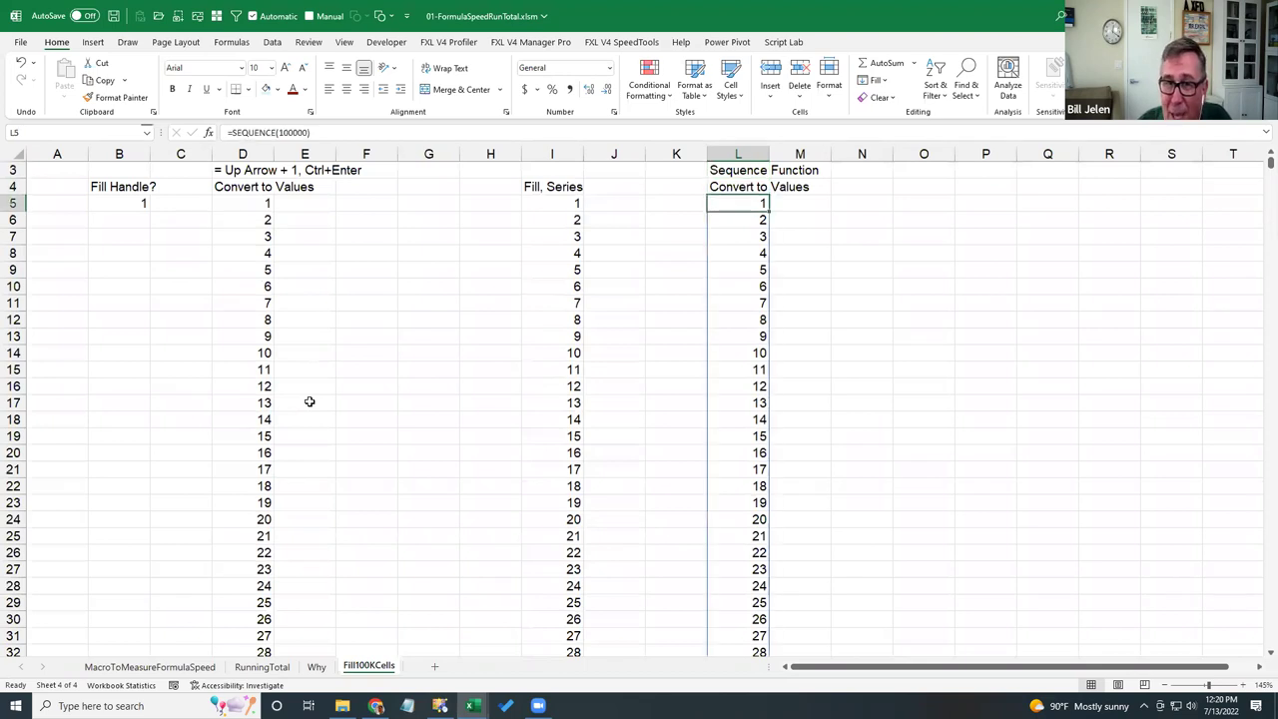
- Convert the spilled SEQUENCE range in column L to plain values with Copy Here as Values Only
key("ctrl+shift+Down")
key("ctrl+BackSpace")
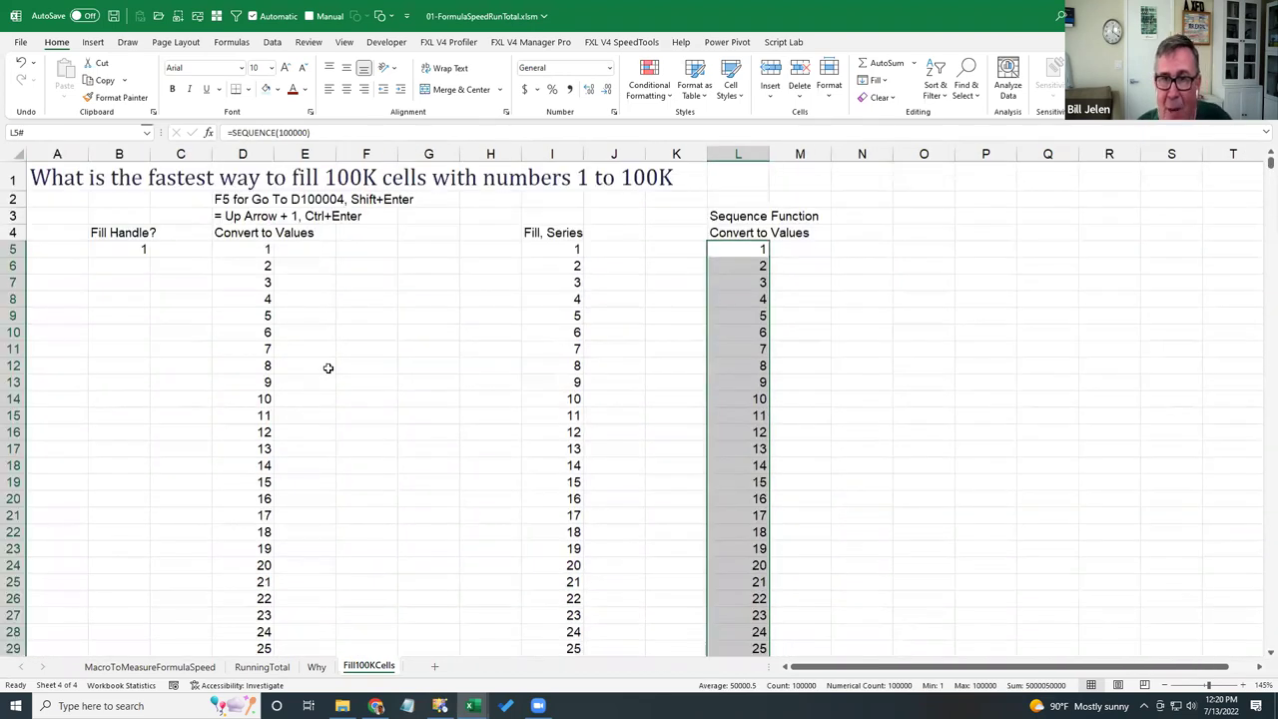
left_click_drag(769, 301, 757, 301)
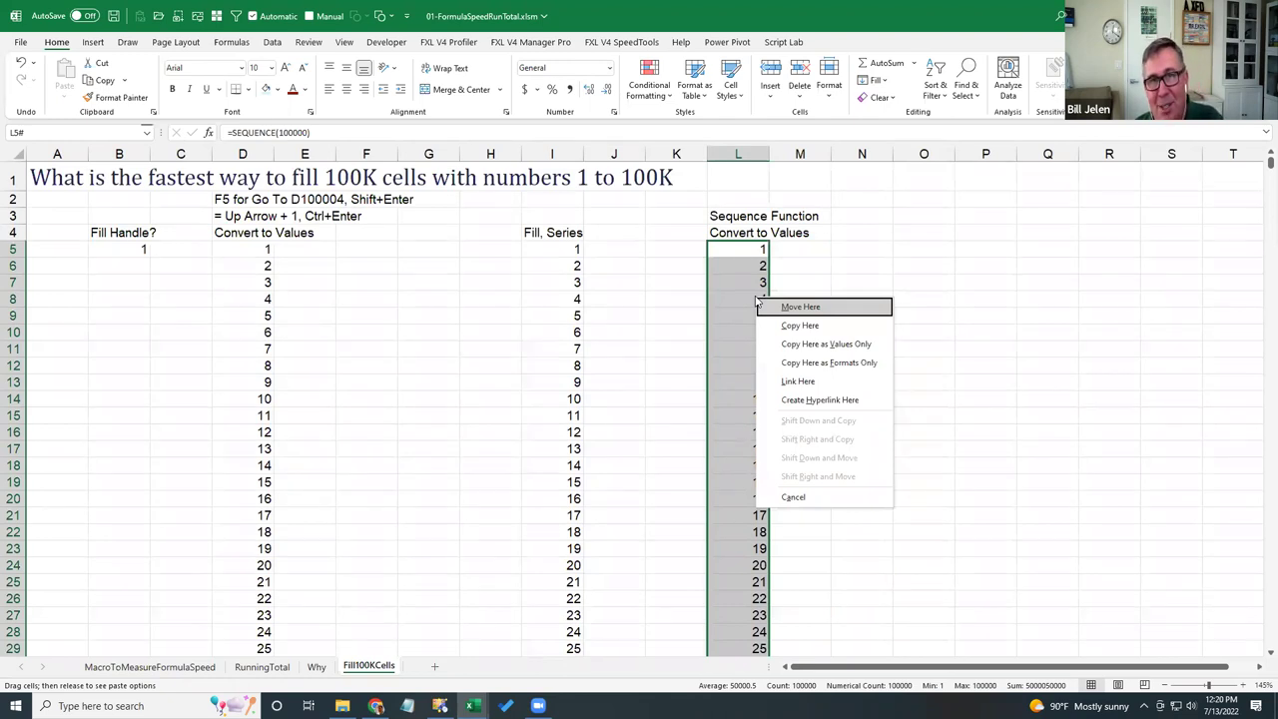
left_click(796, 343)
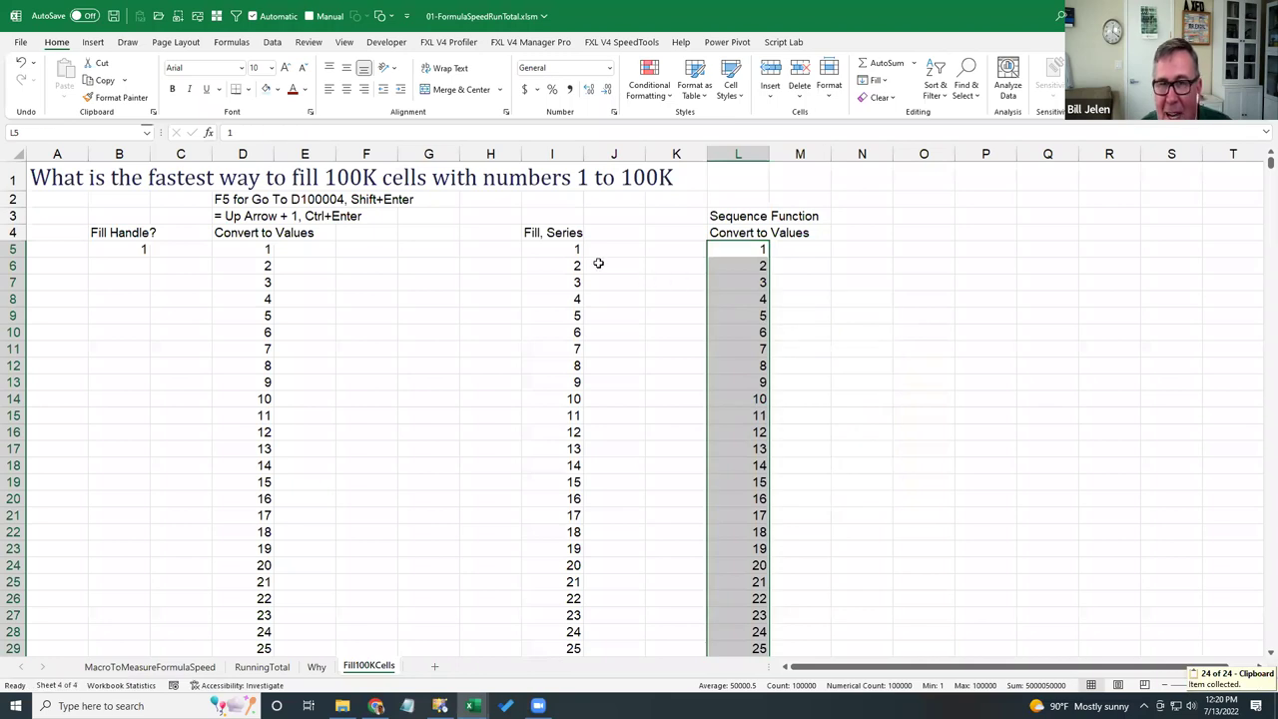
- Select I5 and open the Home tab's Fill dropdown in the Editing group
left_click(569, 249)
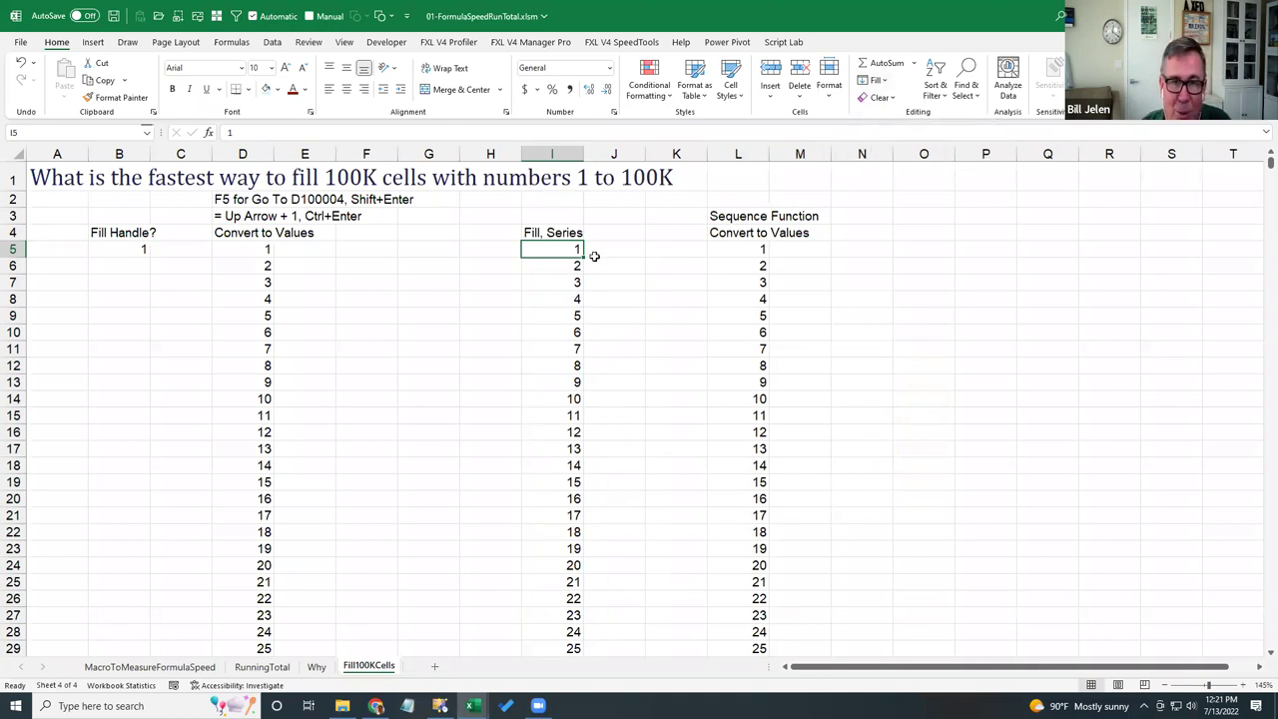
left_click(882, 82)
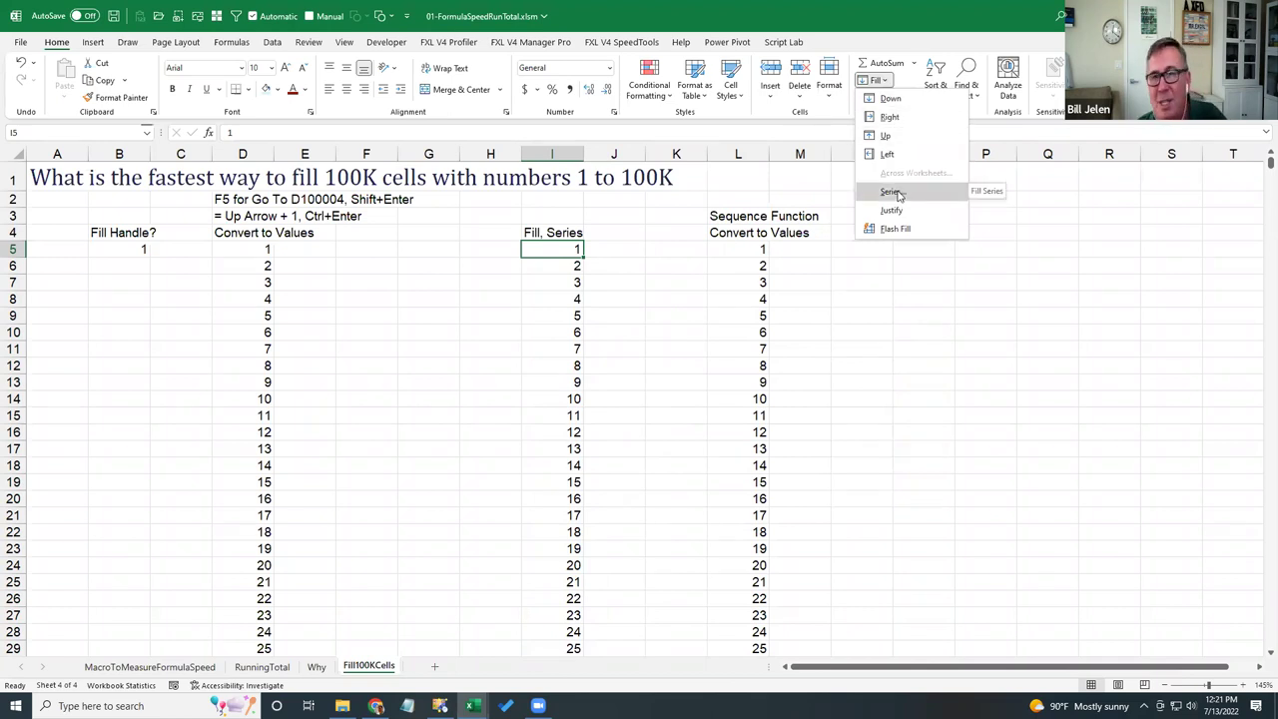
- Dismiss the Fill menu and select cells O5:O19
left_click(911, 276)
left_click(912, 246)
key("Right")
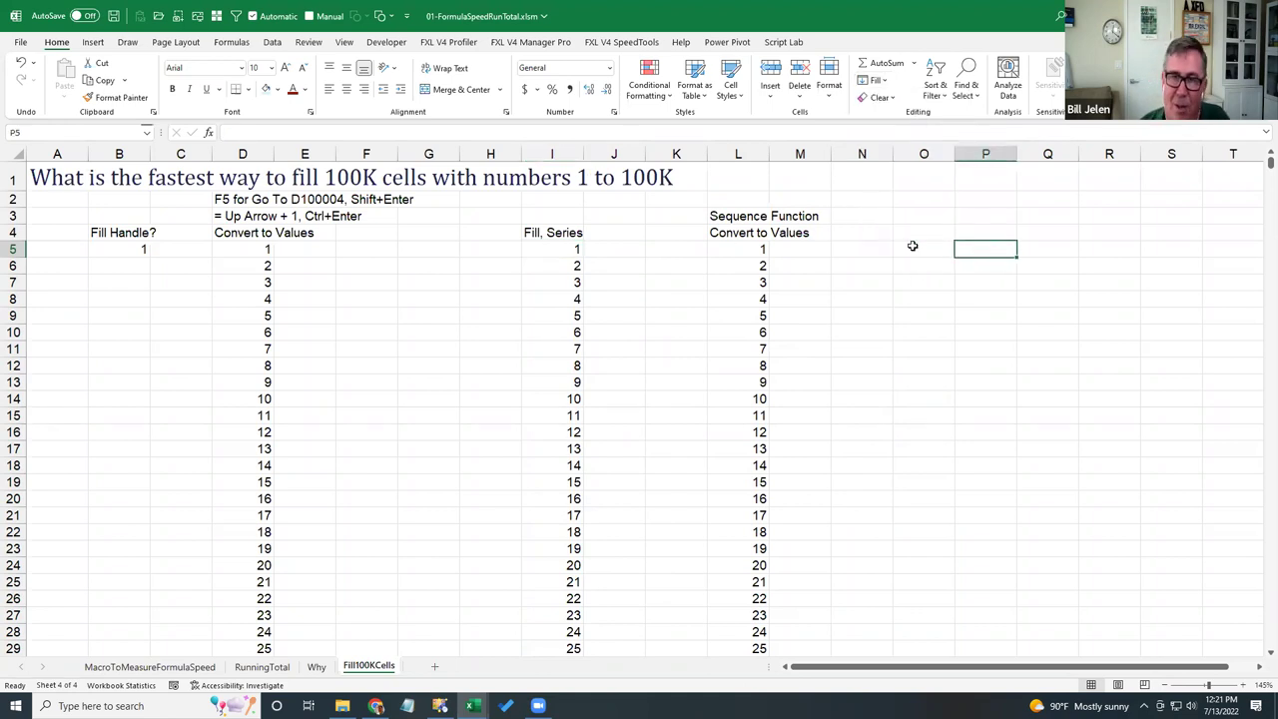
key("Right")
key("Right")
key("Right")
key("Right")
key("Right")
key("Right")
key("Right")
key("Right")
key("Right")
key("Right")
key("Right")
key("Left")
key("Left")
key("Left")
key("Left")
key("Left")
key("Left")
key("Left")
key("Left")
key("Left")
key("Left")
key("Left")
key("Left")
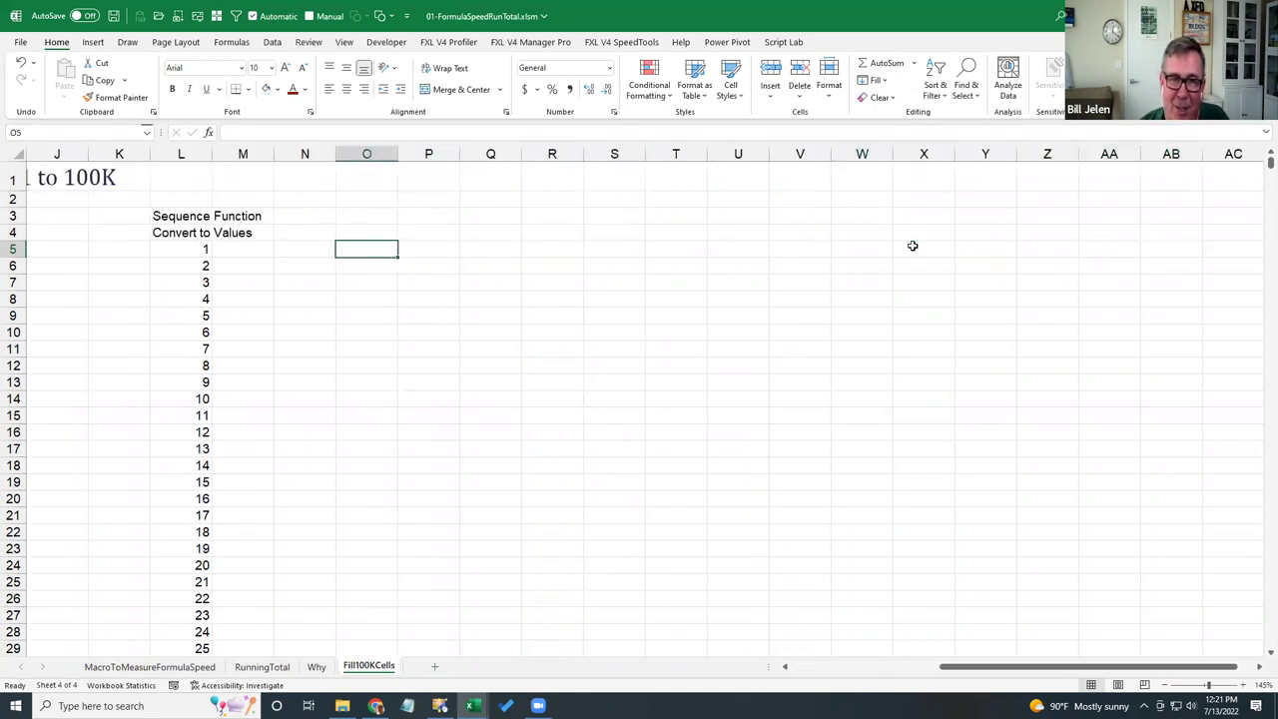
key("shift+Down")
key("shift+Down")
key("shift+Down")
key("shift+Down")
key("shift+Down")
key("shift+Down")
key("shift+Down")
key("shift+Down")
key("shift+Down")
key("shift+Down")
key("shift+Down")
key("shift+Down")
key("shift+Down")
key("shift+Down")
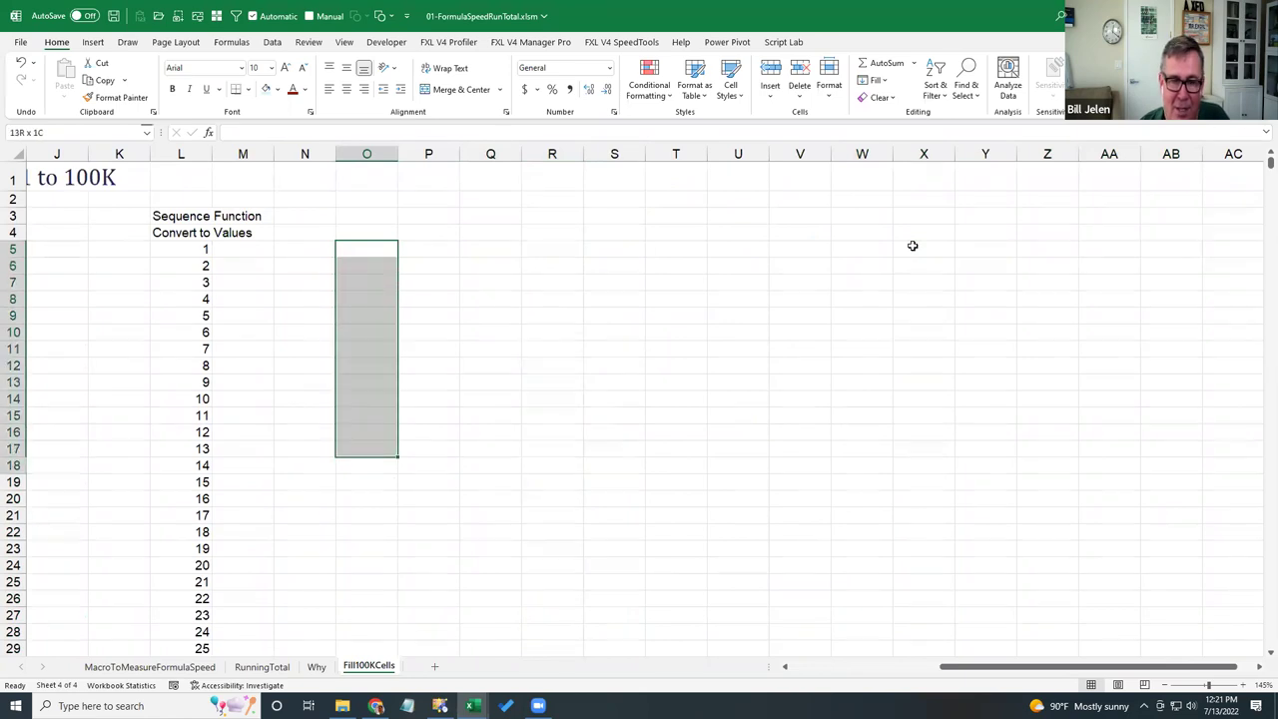
- Enter 'These are some really long sentences and I need to word wrap them to fit in O through S.' in all selected cells
type("There a")
key("BackSpace")
key("BackSpace")
key("BackSpace")
key("BackSpace")
type("se are some rea")
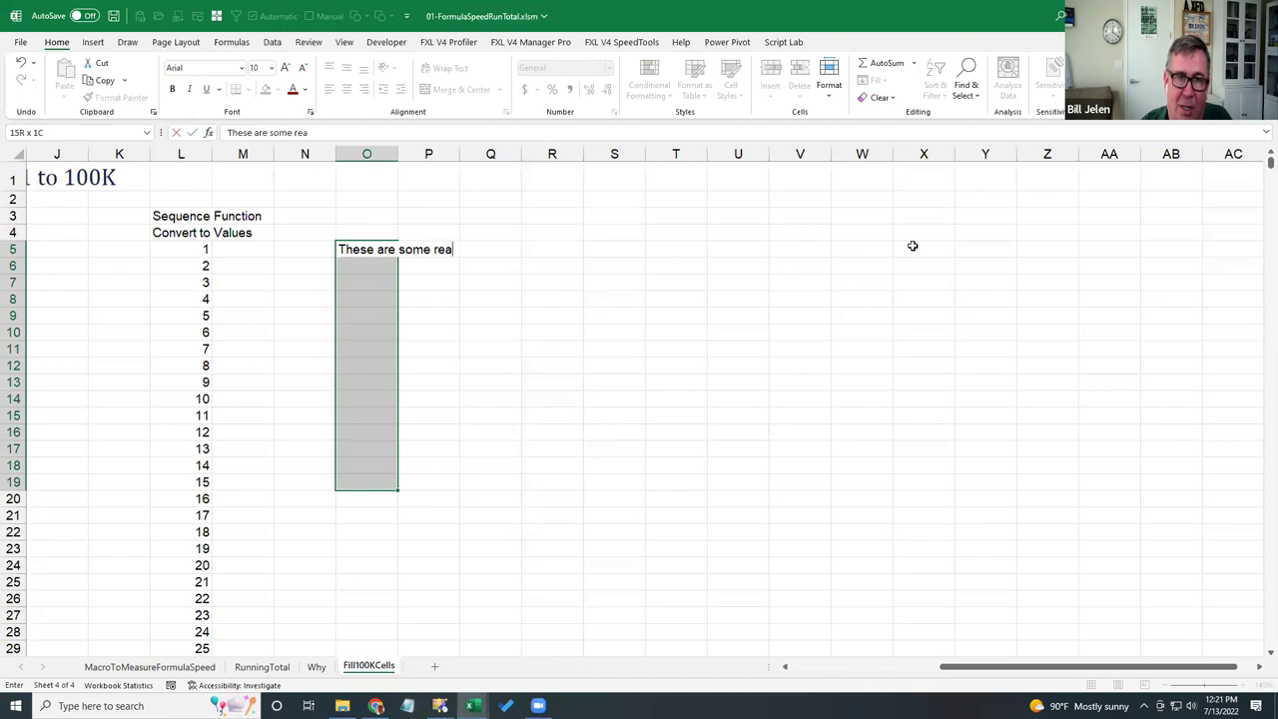
type("lly long sente")
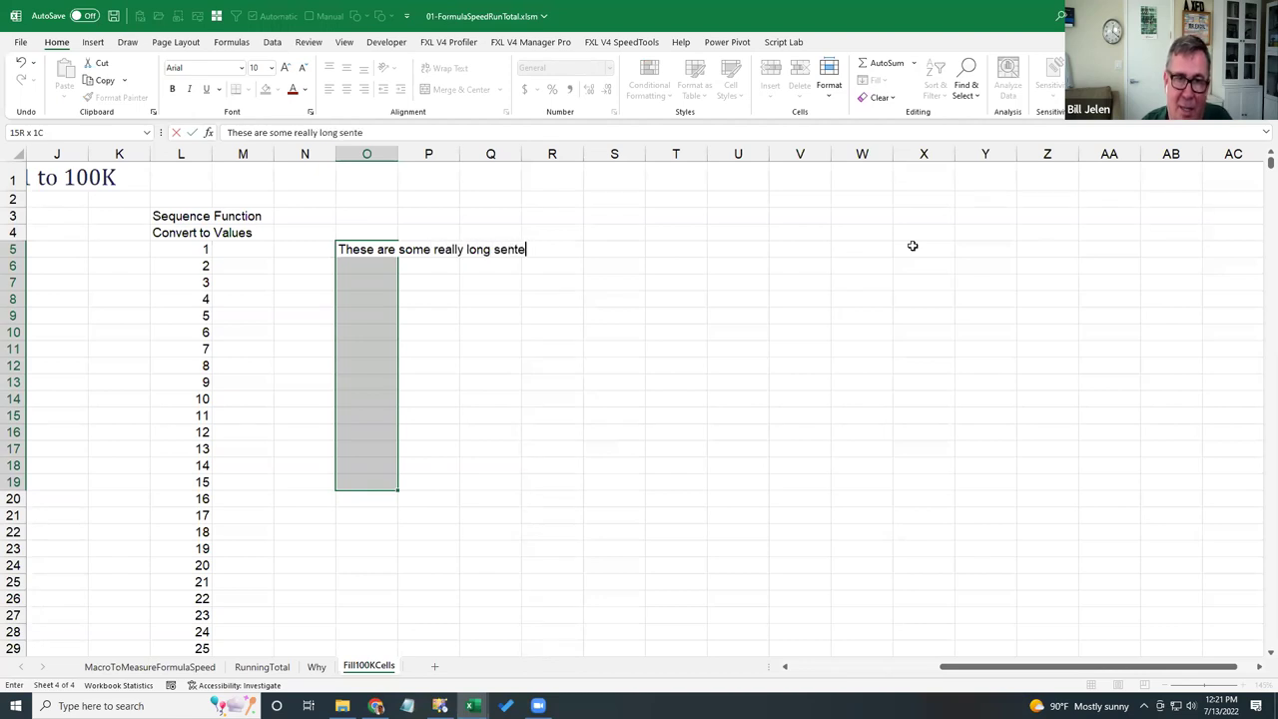
type("nces and I need to wor")
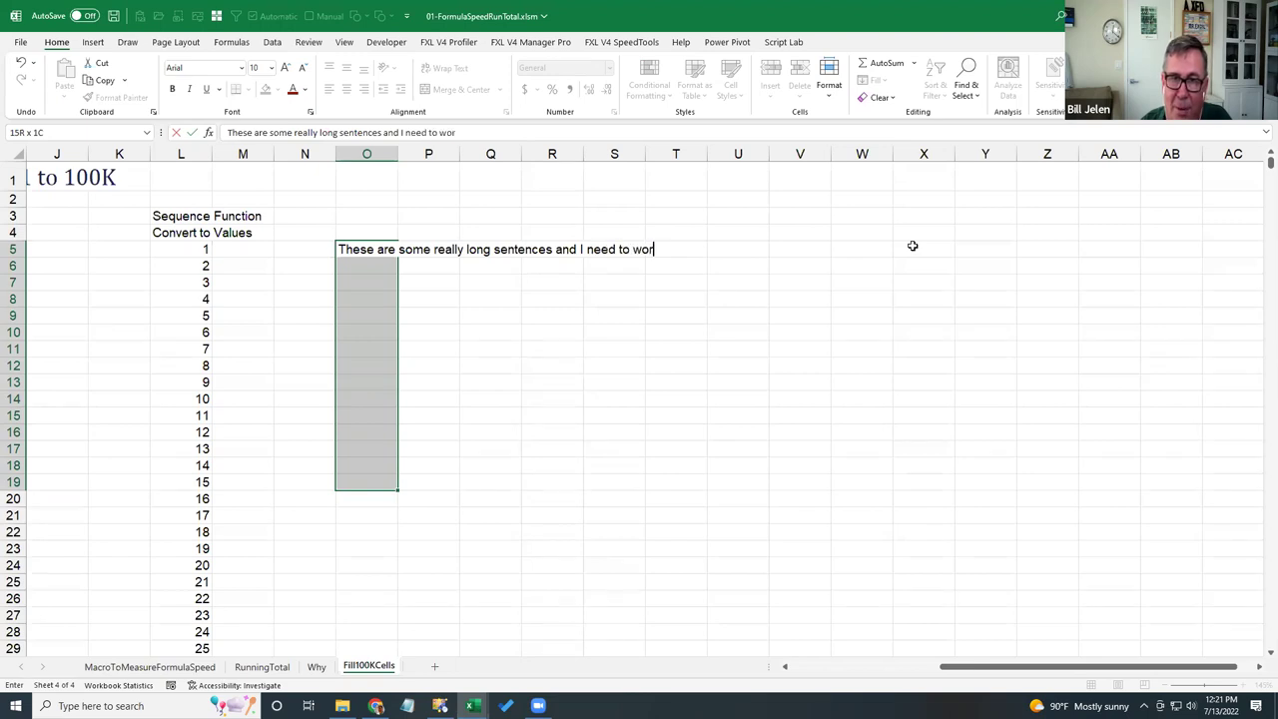
type("d wrap them")
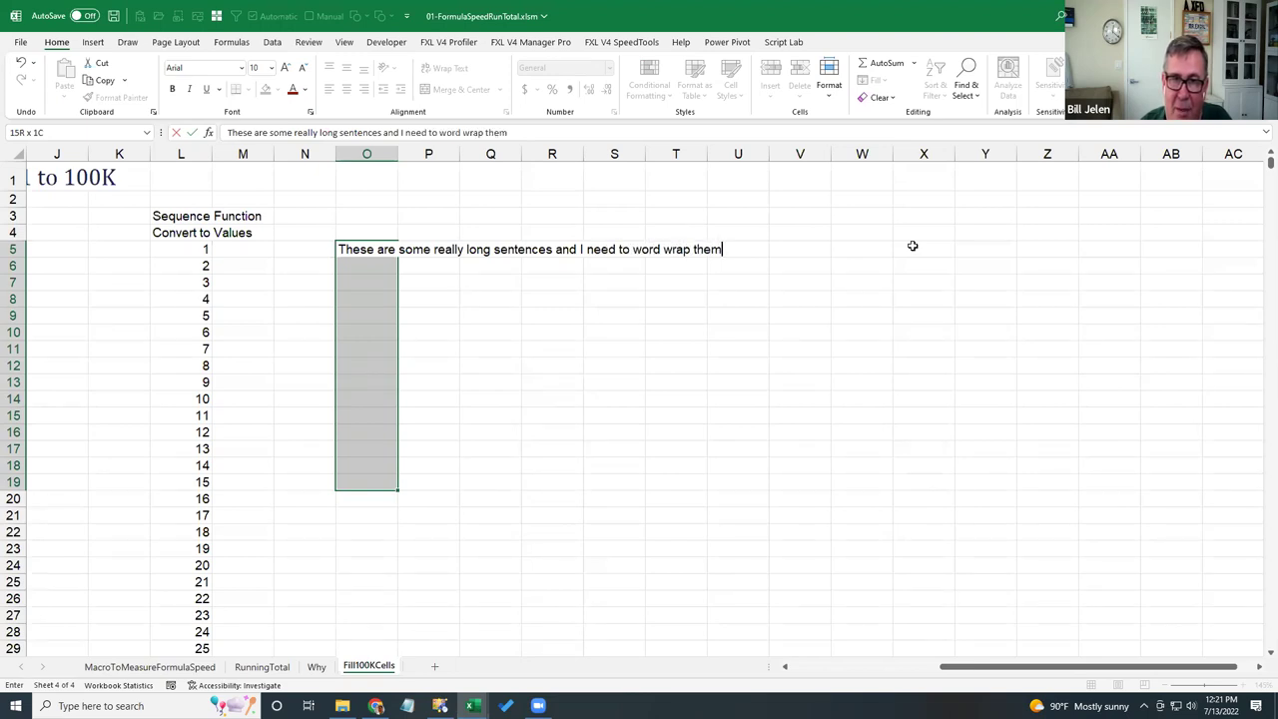
type(" to fit ")
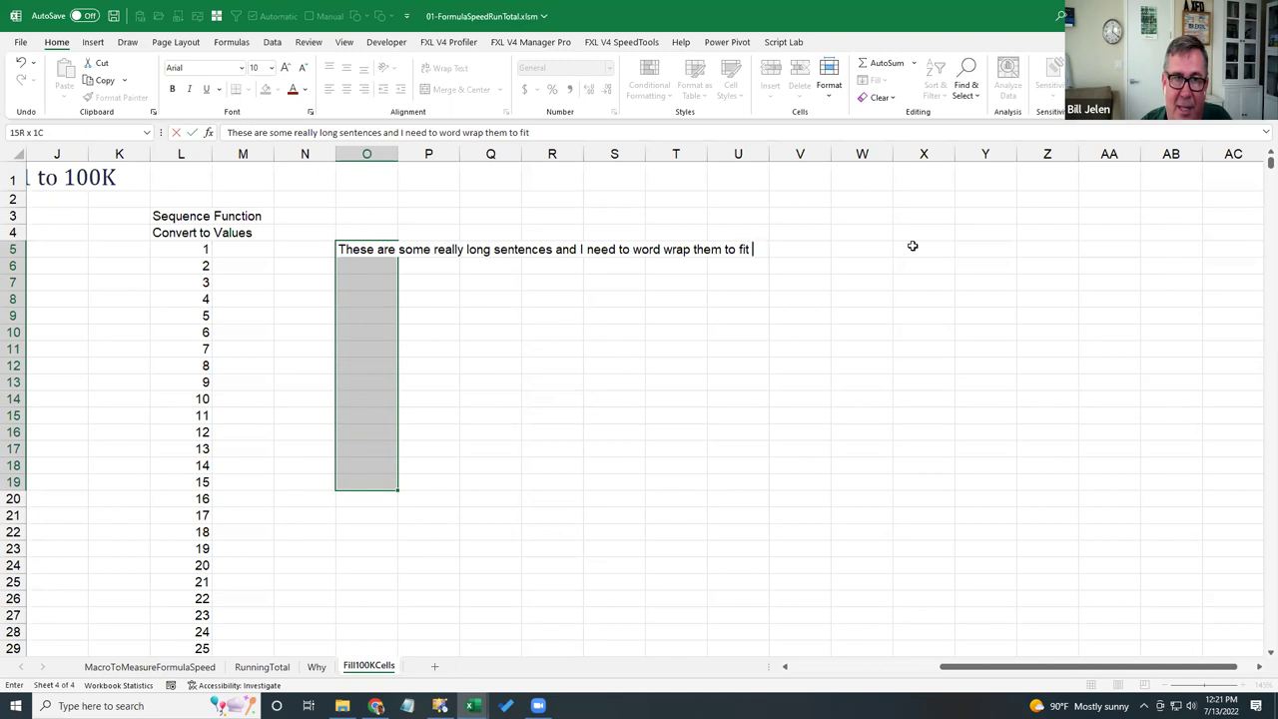
type("in O through ")
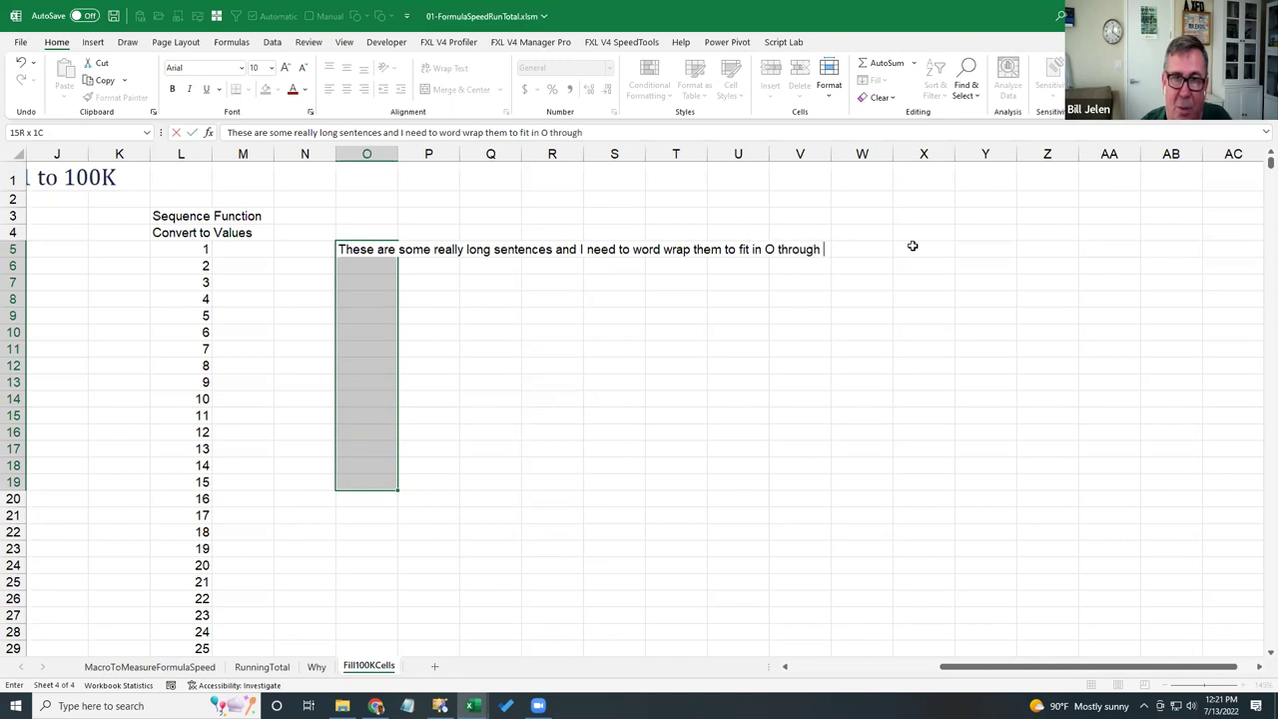
type("S")
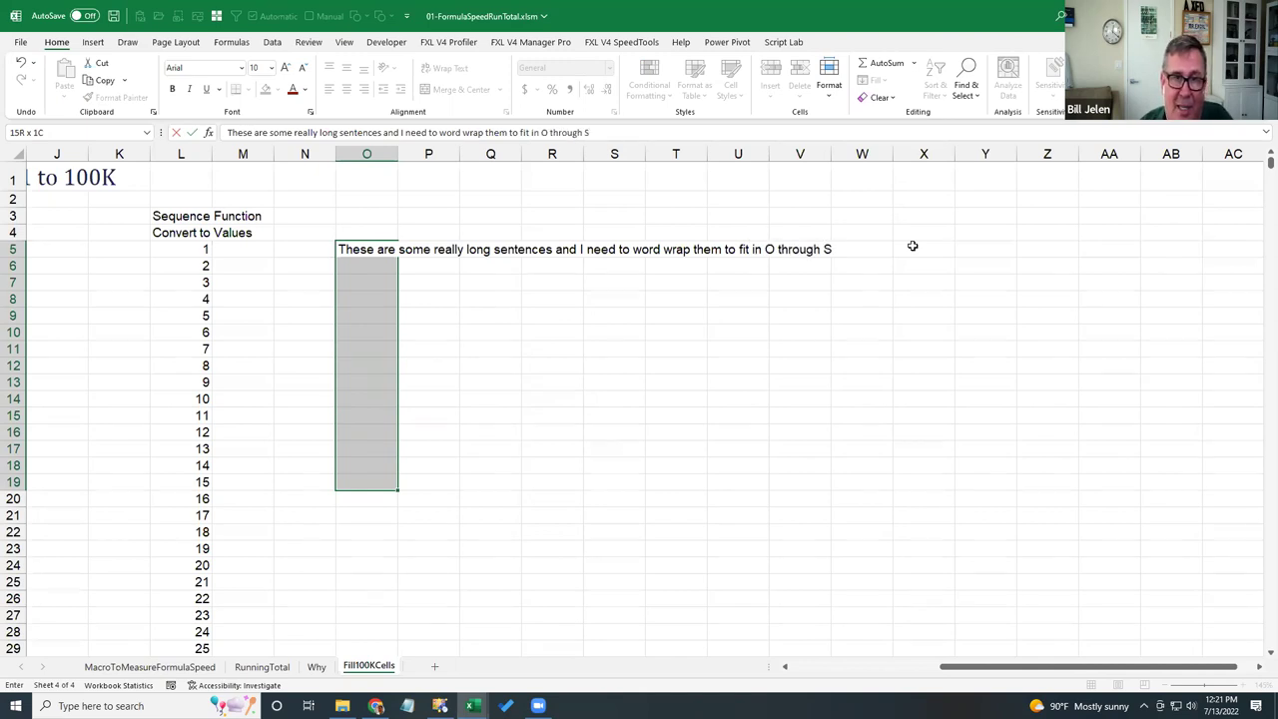
key("ctrl+Return")
key("F2")
type(".")
key("ctrl+Return")
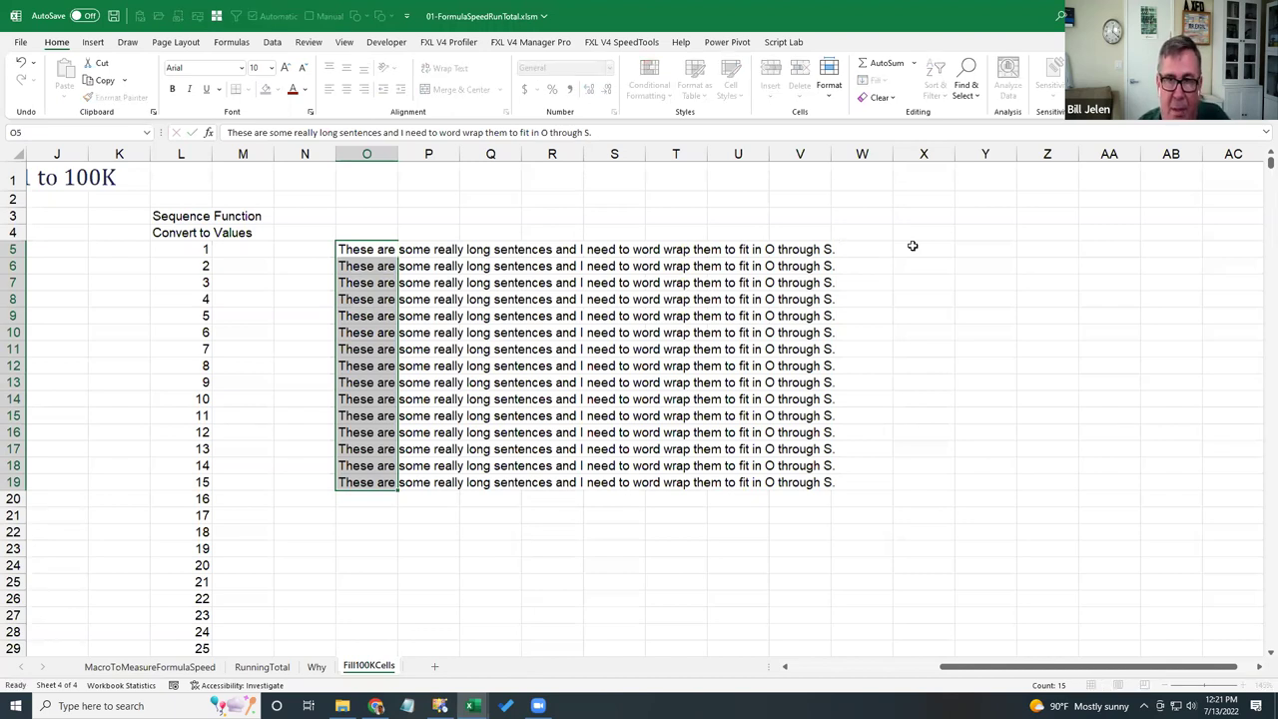
- Justify the sentences across columns O through S, then return to the RunningTotal sheet
key("shift+Right")
key("shift+Right")
key("shift+Right")
key("shift+Right")
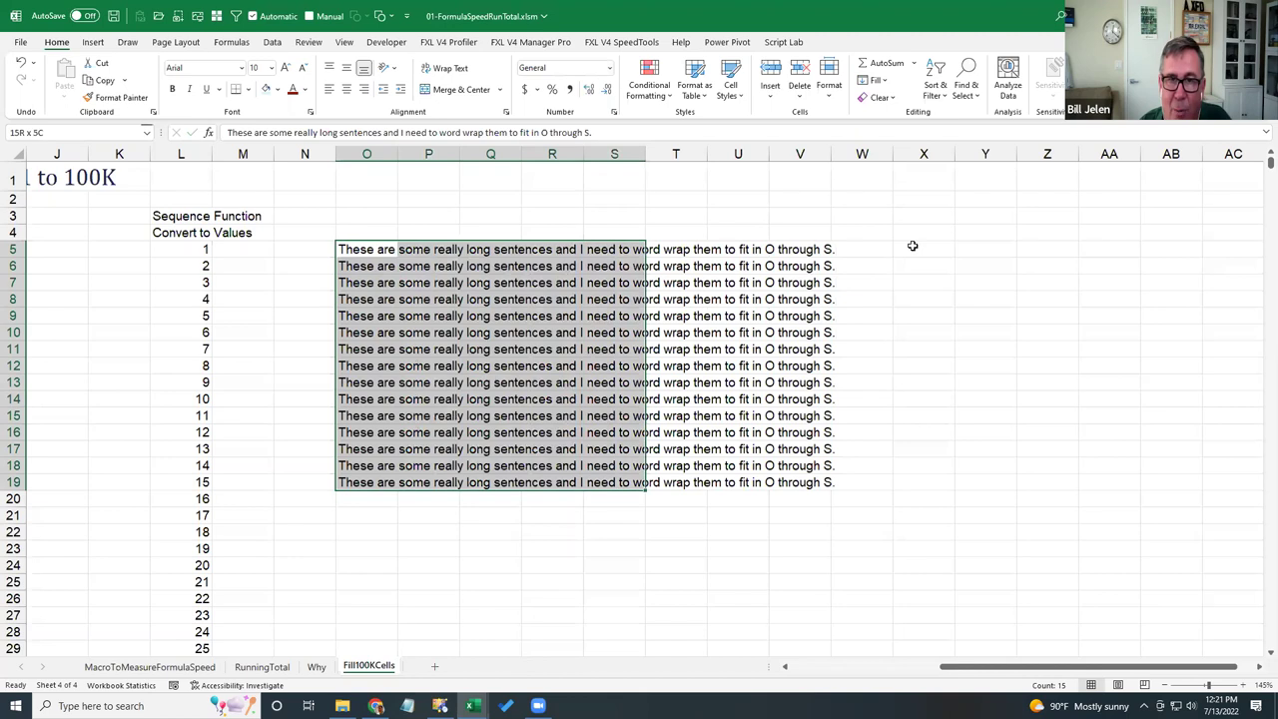
key("shift+Down")
key("shift+Down")
key("shift+Down")
key("shift+Down")
key("shift+Down")
key("shift+Down")
key("shift+Down")
key("shift+Down")
key("shift+Down")
key("shift+Down")
key("shift+Down")
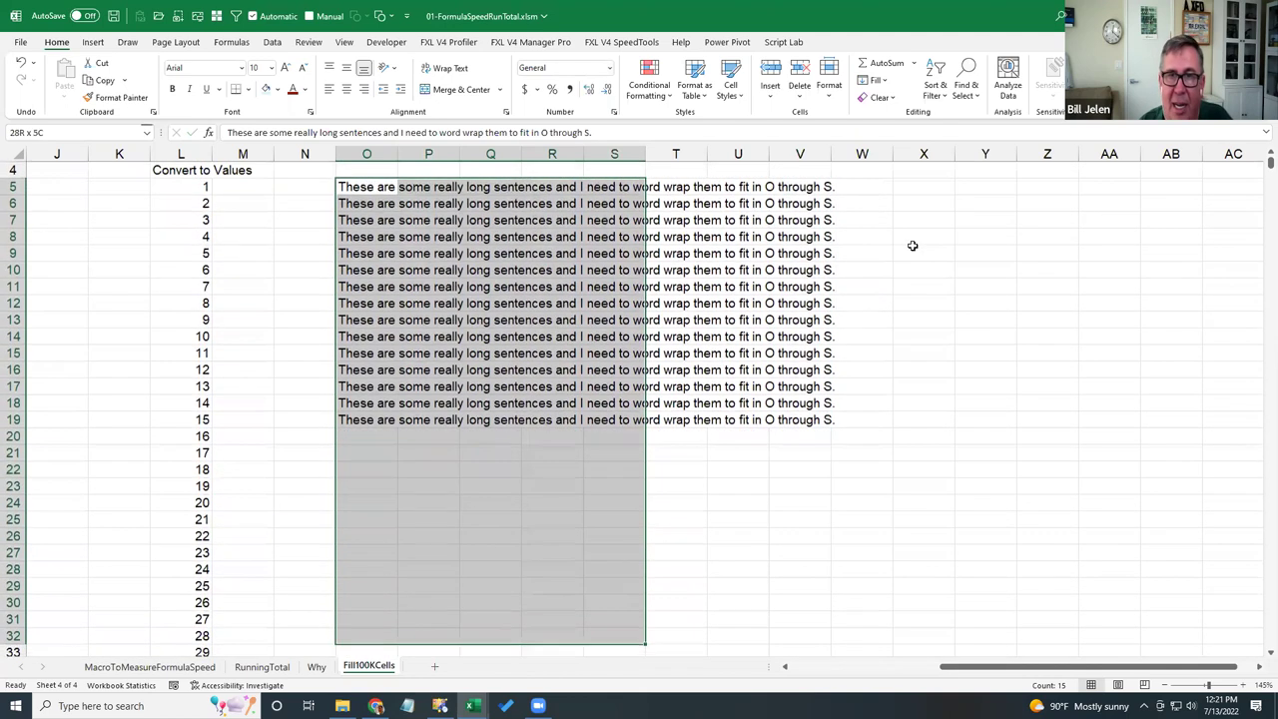
left_click(887, 82)
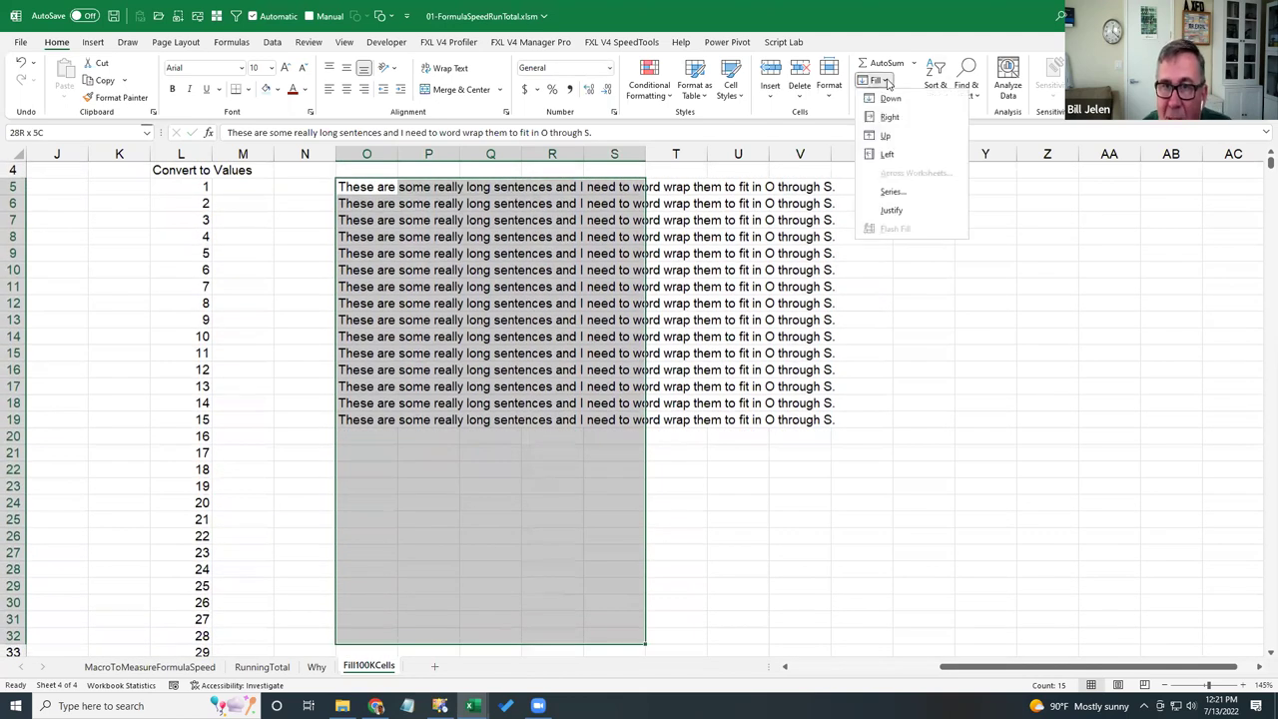
left_click(891, 209)
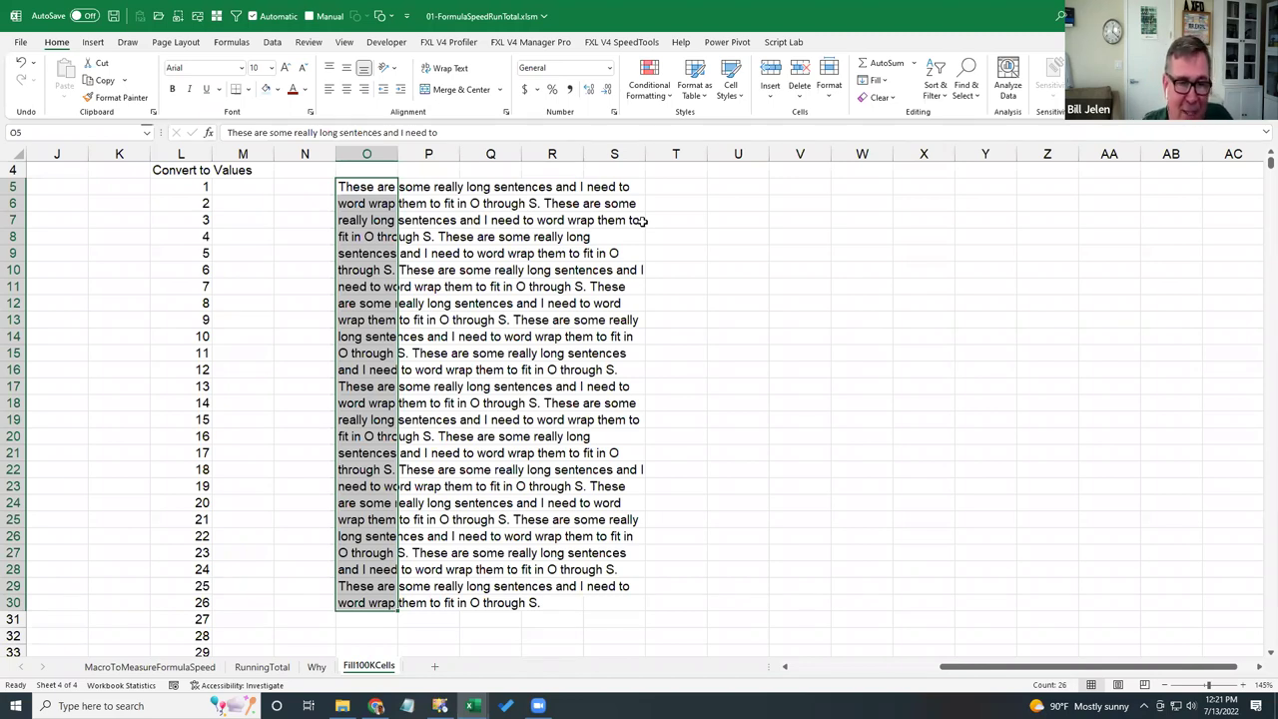
key("ctrl+Page_Up")
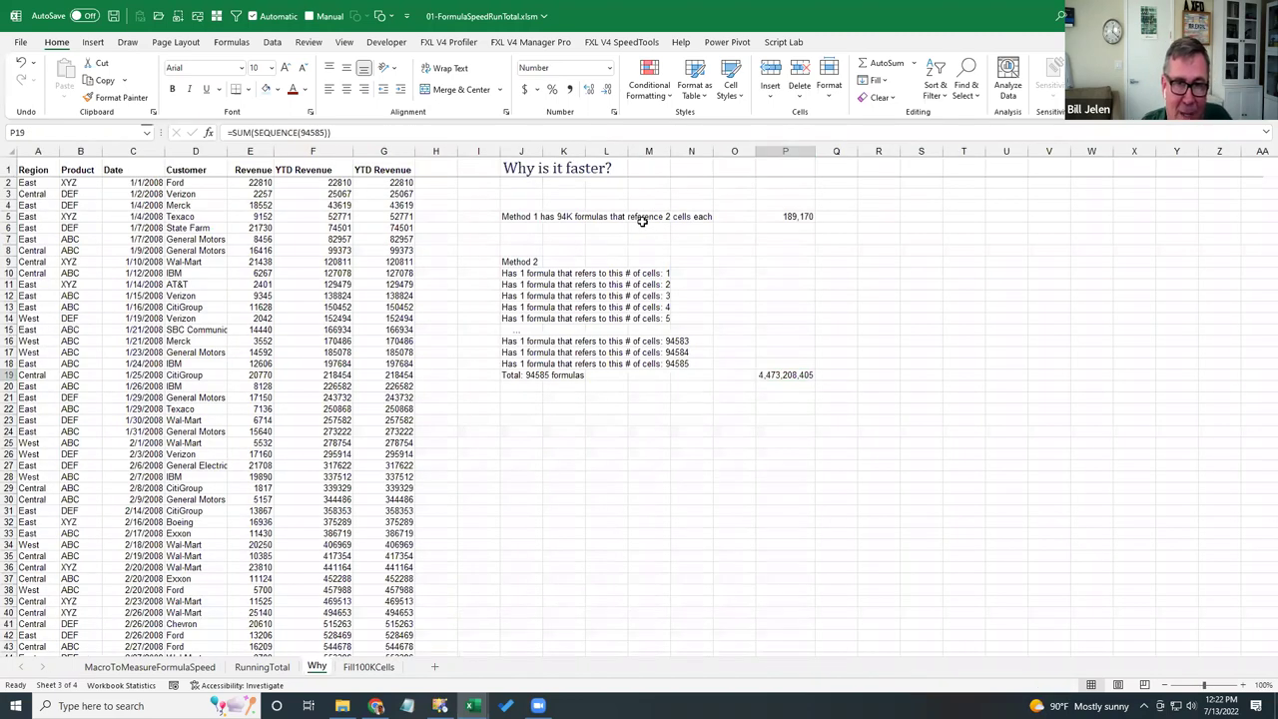
key("ctrl+Page_Up")
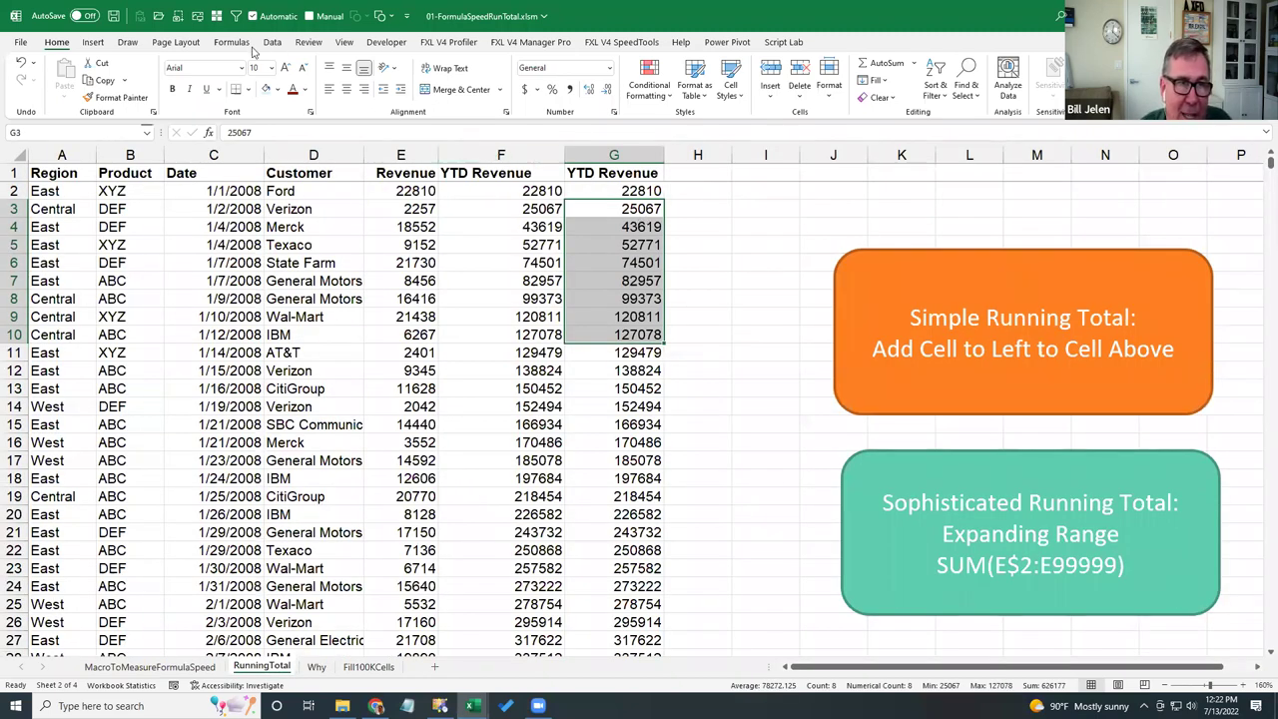
- Save and close the running-total workbook, then open 02-FormulaSpeedHelper.xlsm from File Explorer
left_click(115, 16)
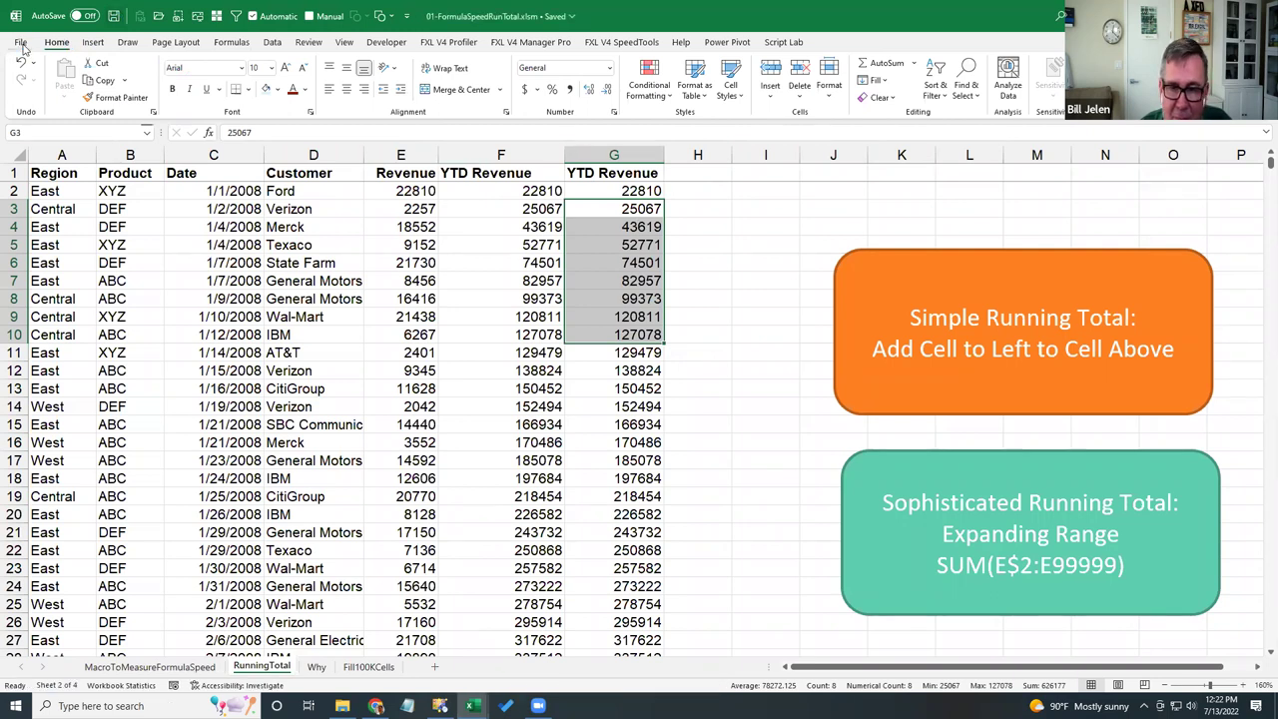
left_click(21, 44)
left_click(48, 351)
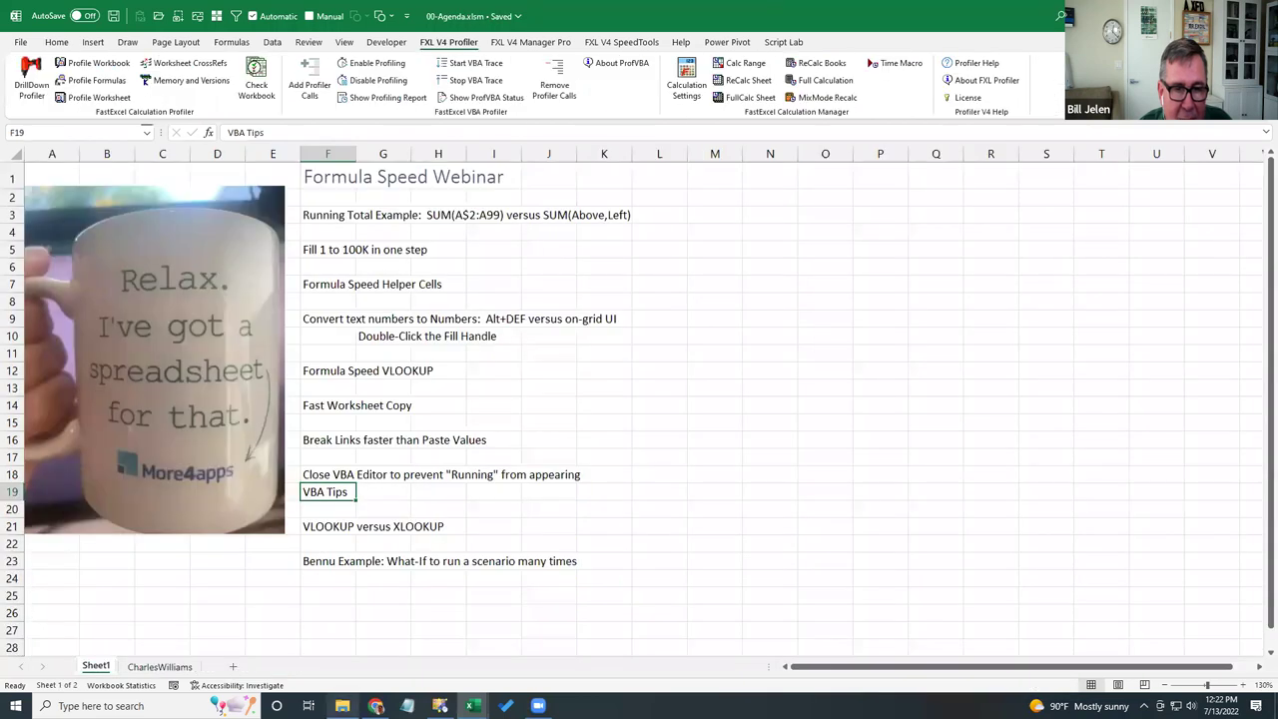
left_click(343, 706)
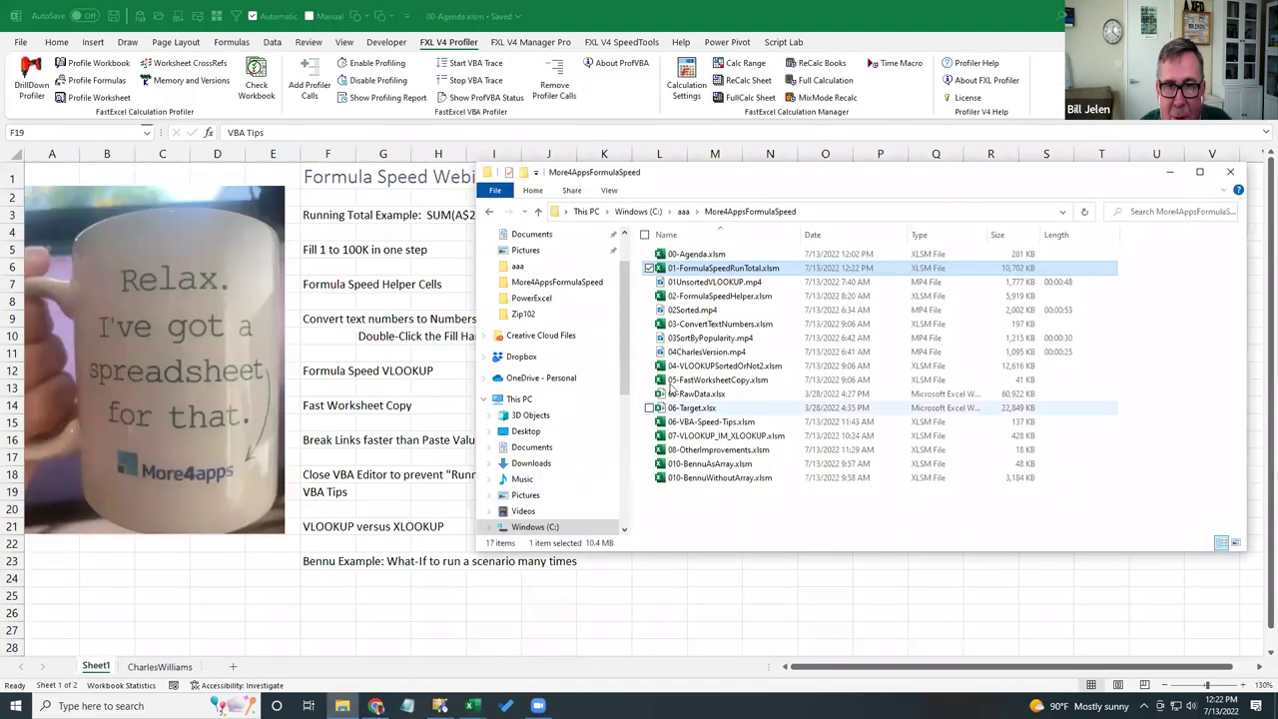
double_click(700, 297)
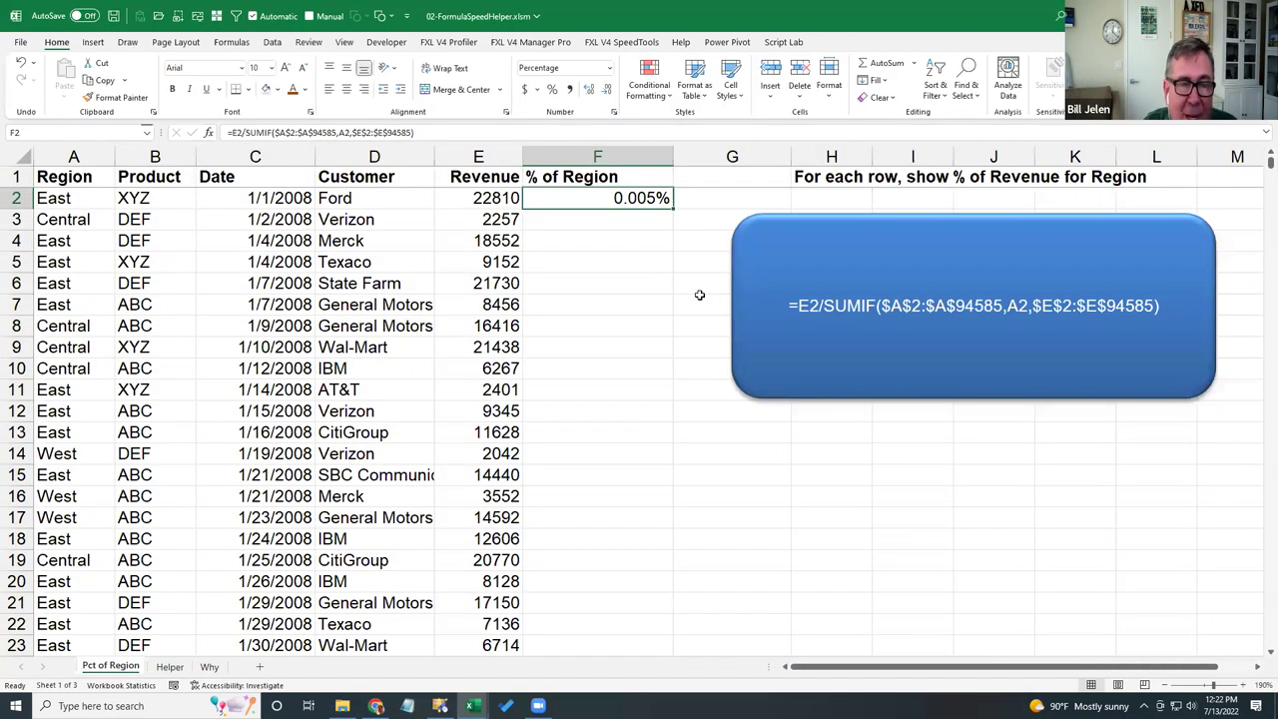
- Run the timed recalculation of the SUMIF formulas, which takes 21.6 seconds
key("Left")
key("Left")
key("Left")
key("Left")
key("Left")
key("Right")
key("Right")
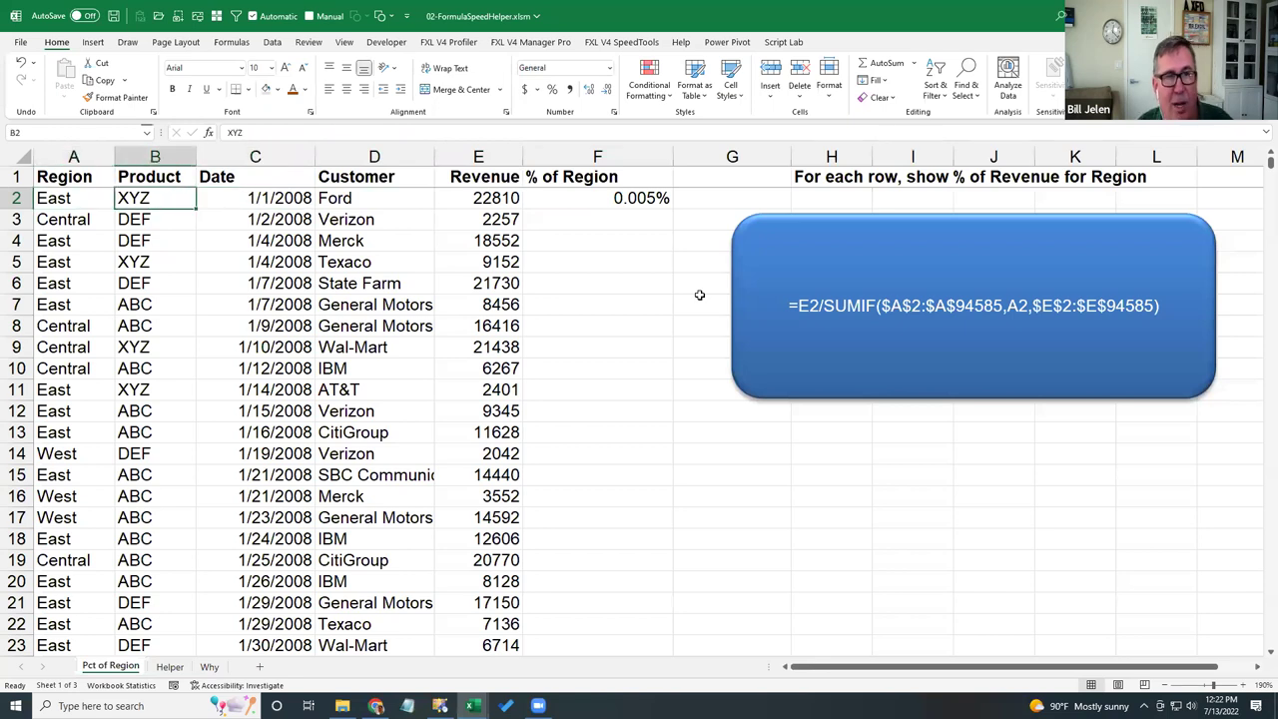
key("Right")
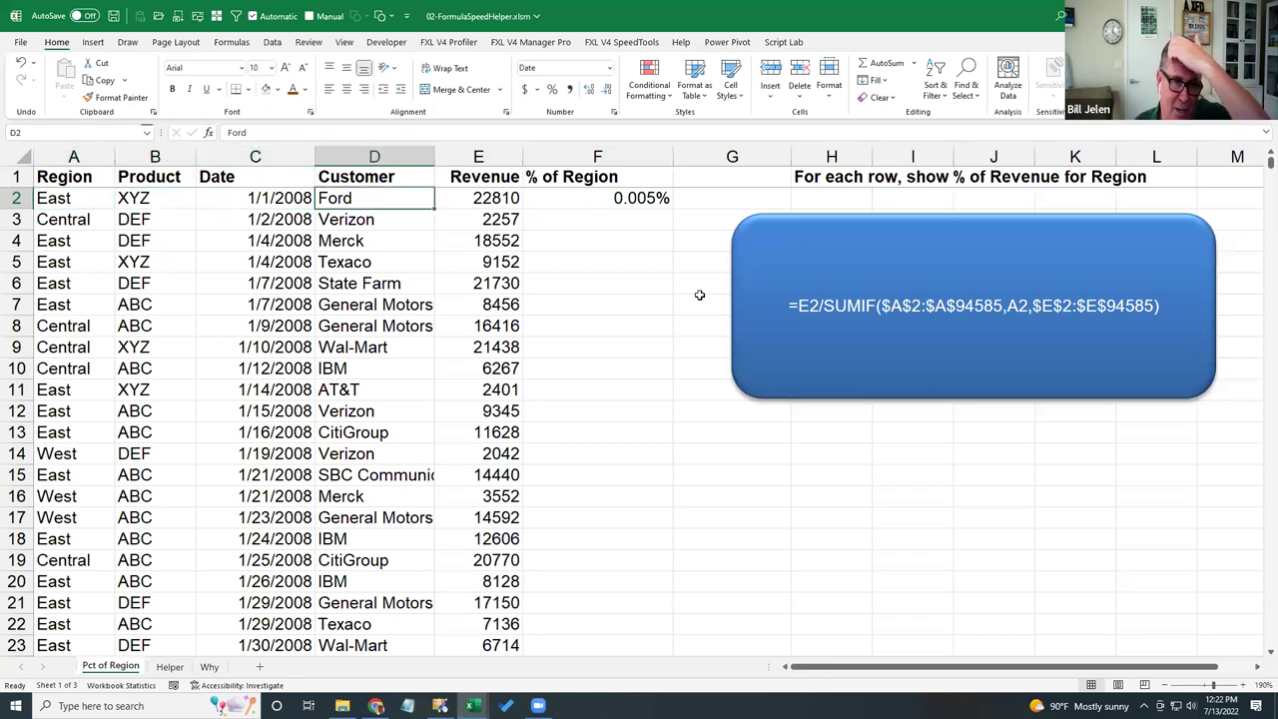
key("Right")
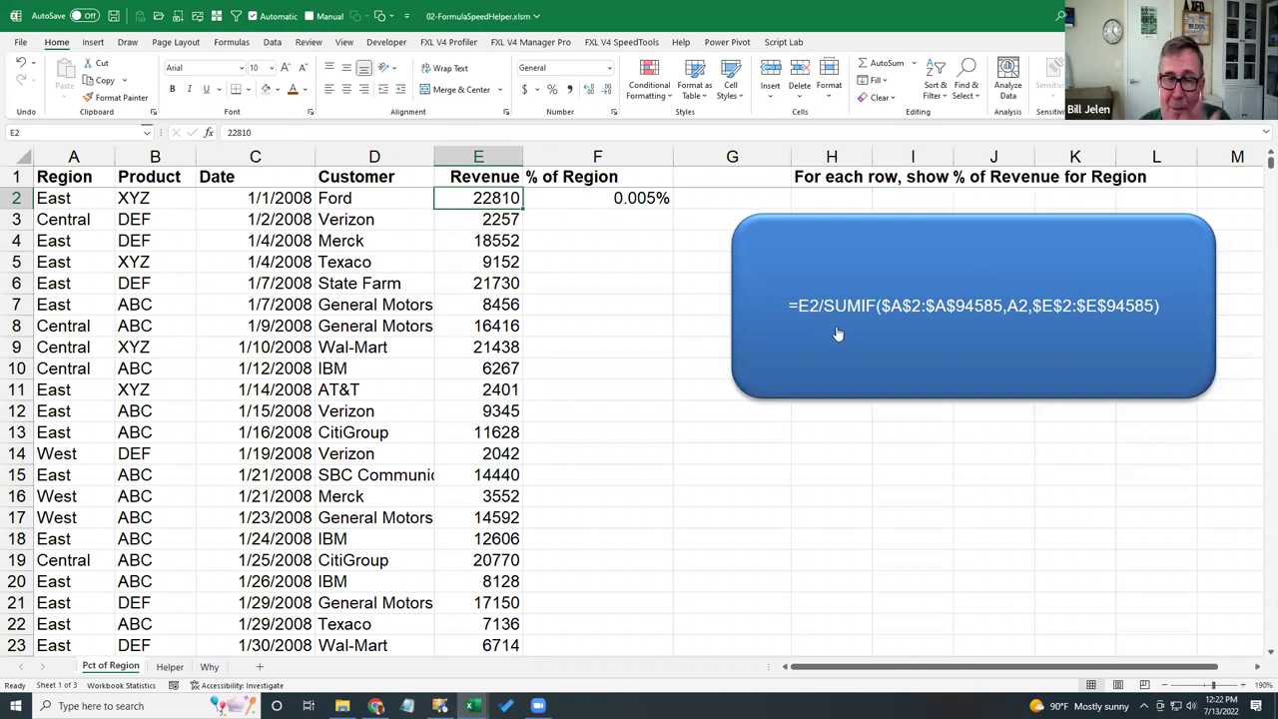
left_click(949, 356)
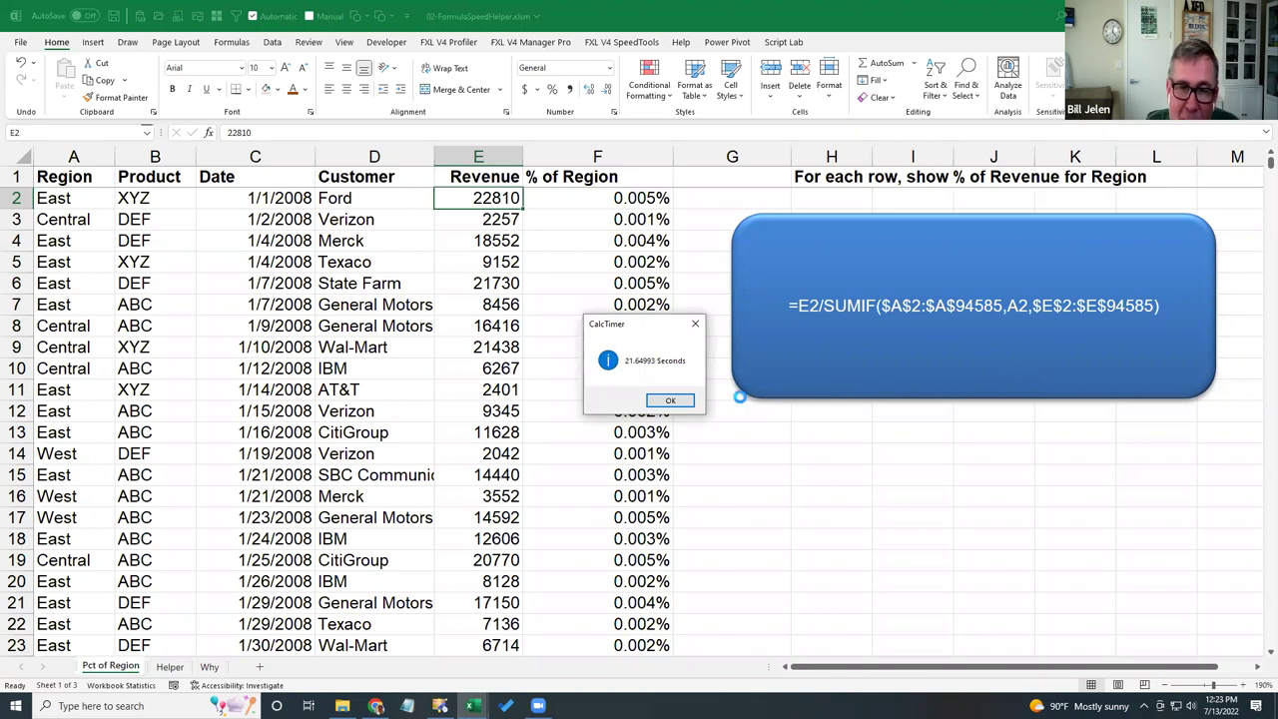
left_click(670, 401)
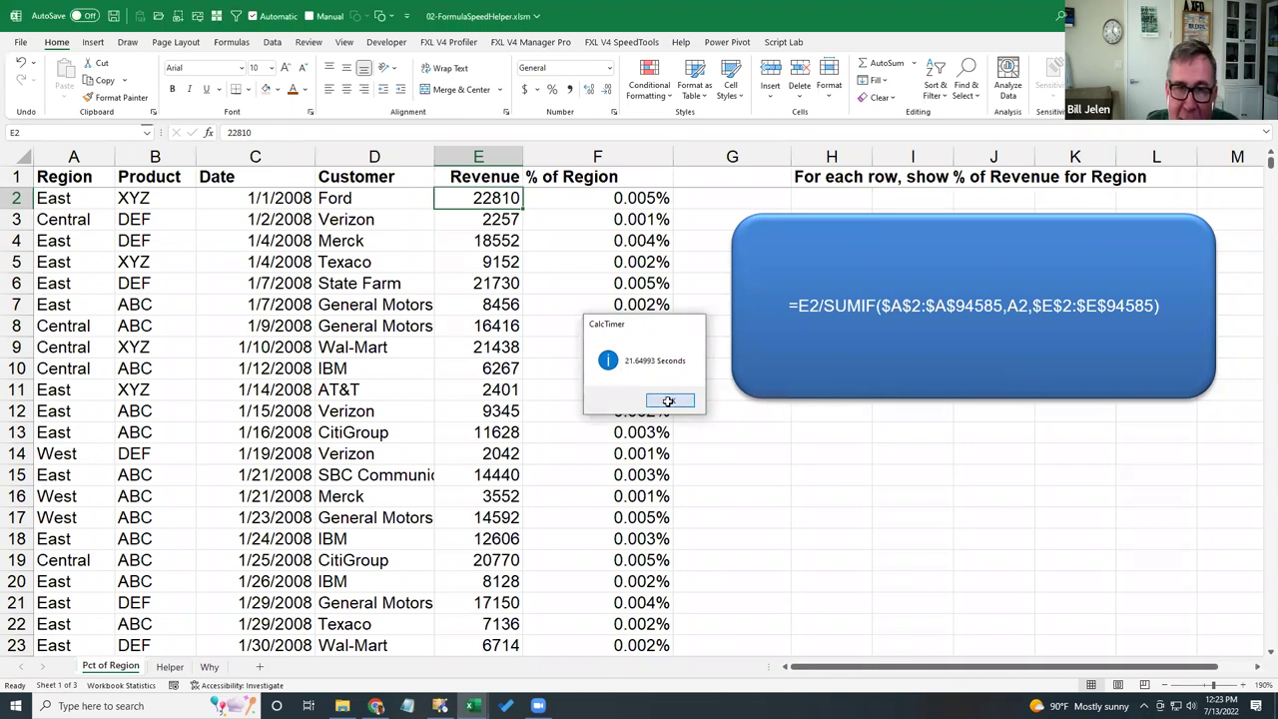
- Inspect F2's SUMIF formula without changing it, then move to the Helper sheet
left_click(623, 198)
key("F2")
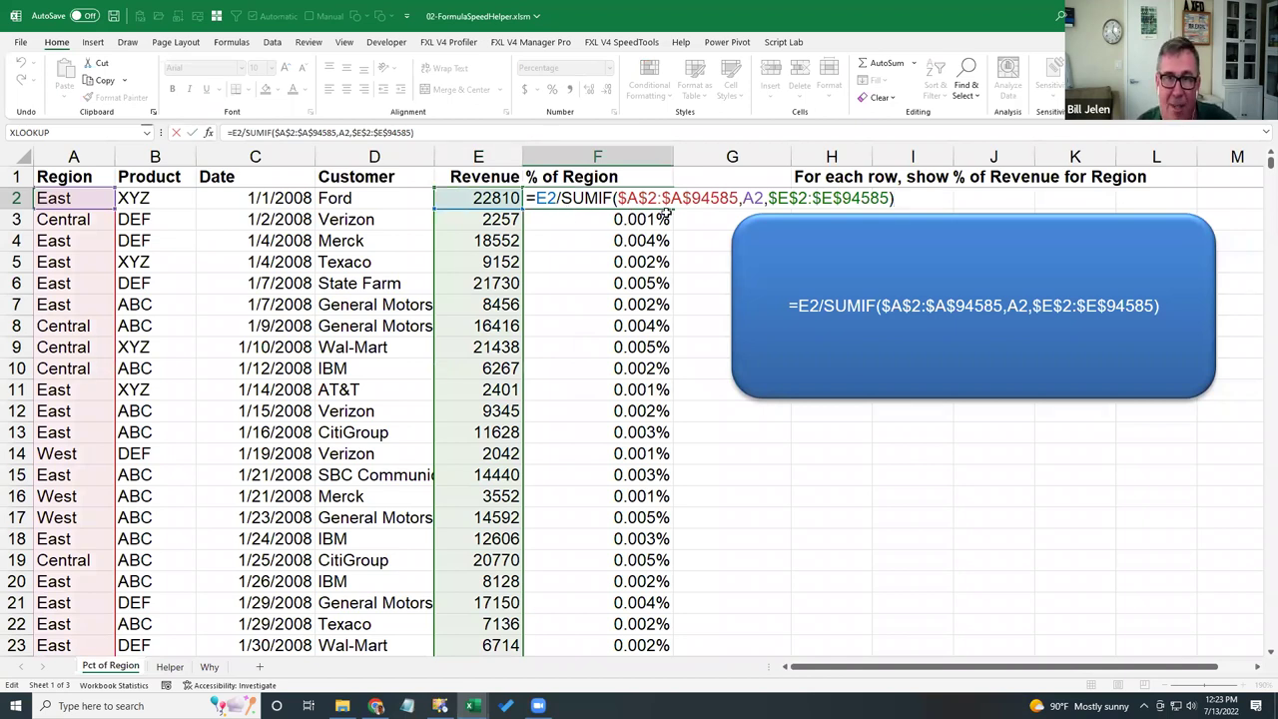
key("Escape")
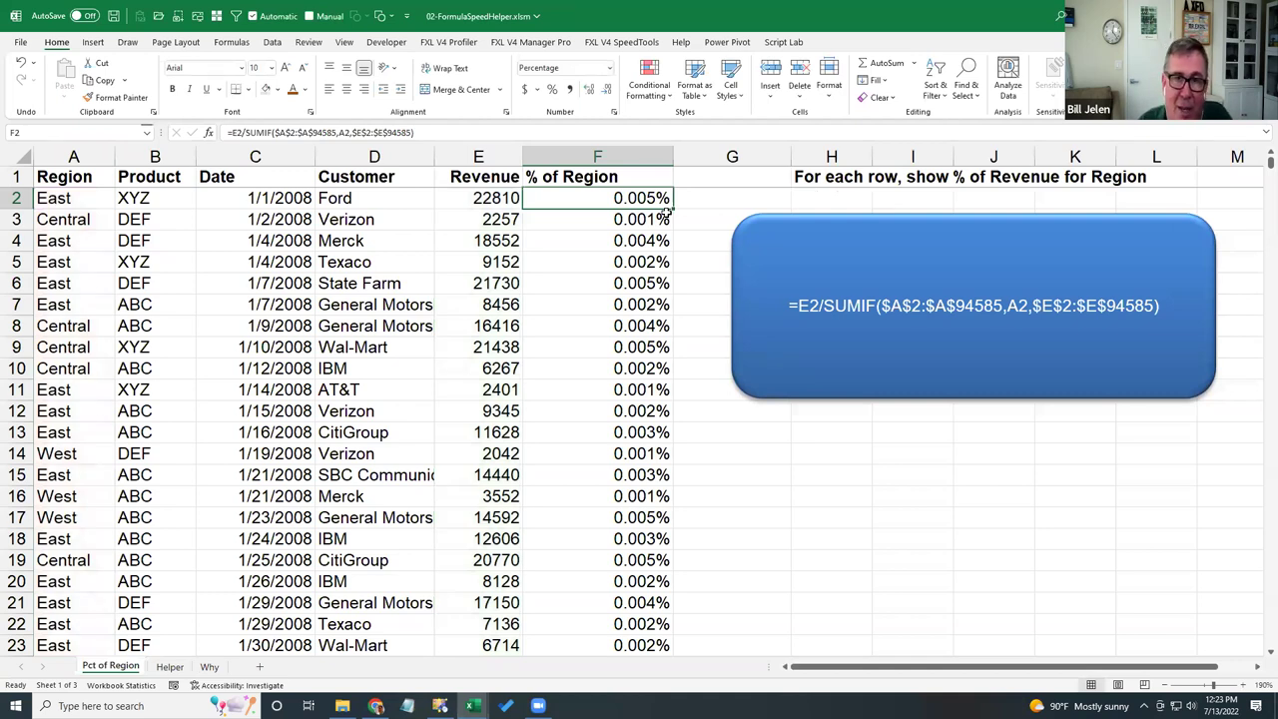
key("ctrl+Page_Down")
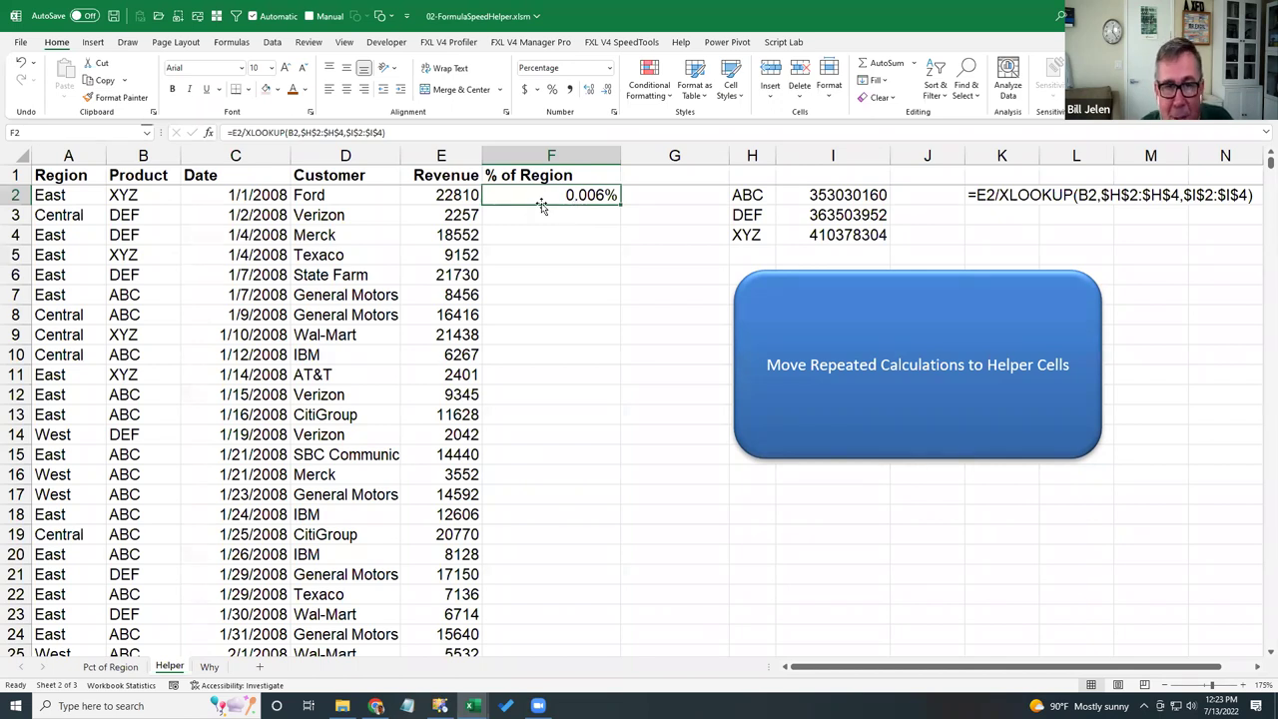
- Inspect I2's SUMIF product total, then run the timed fill of column F (0.63956 seconds)
left_click(816, 194)
double_click(816, 195)
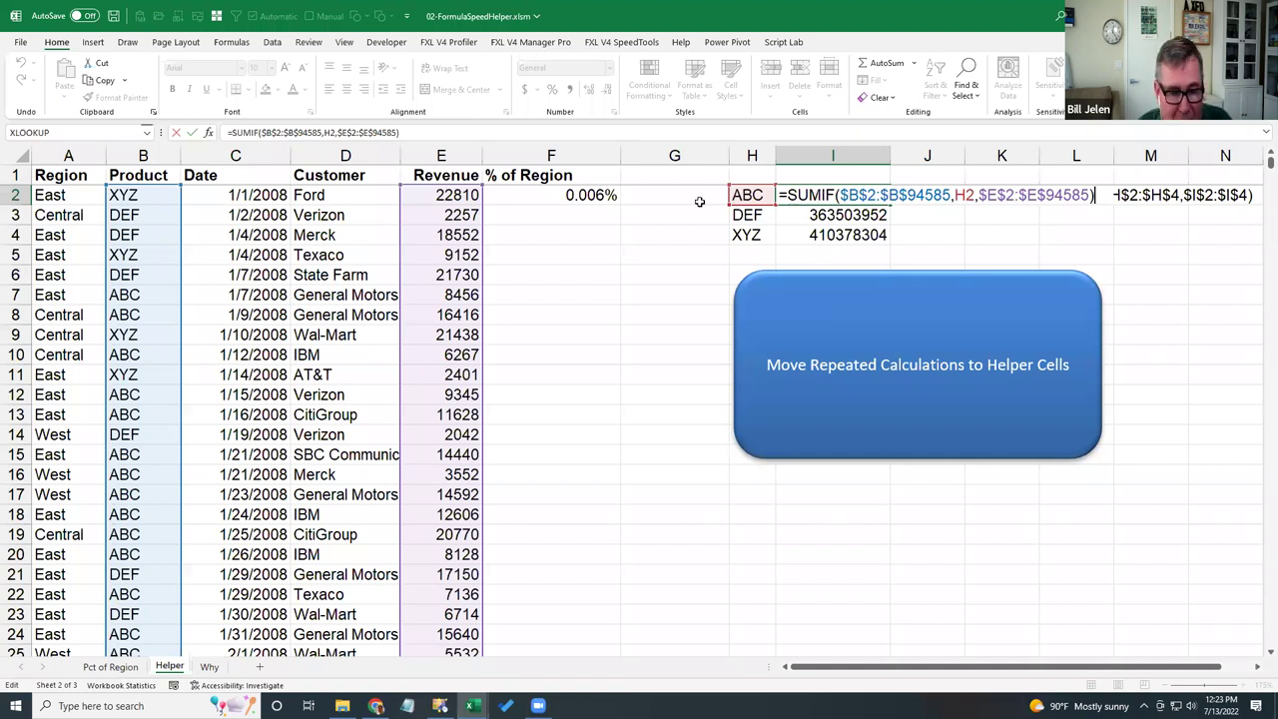
key("ctrl+Return")
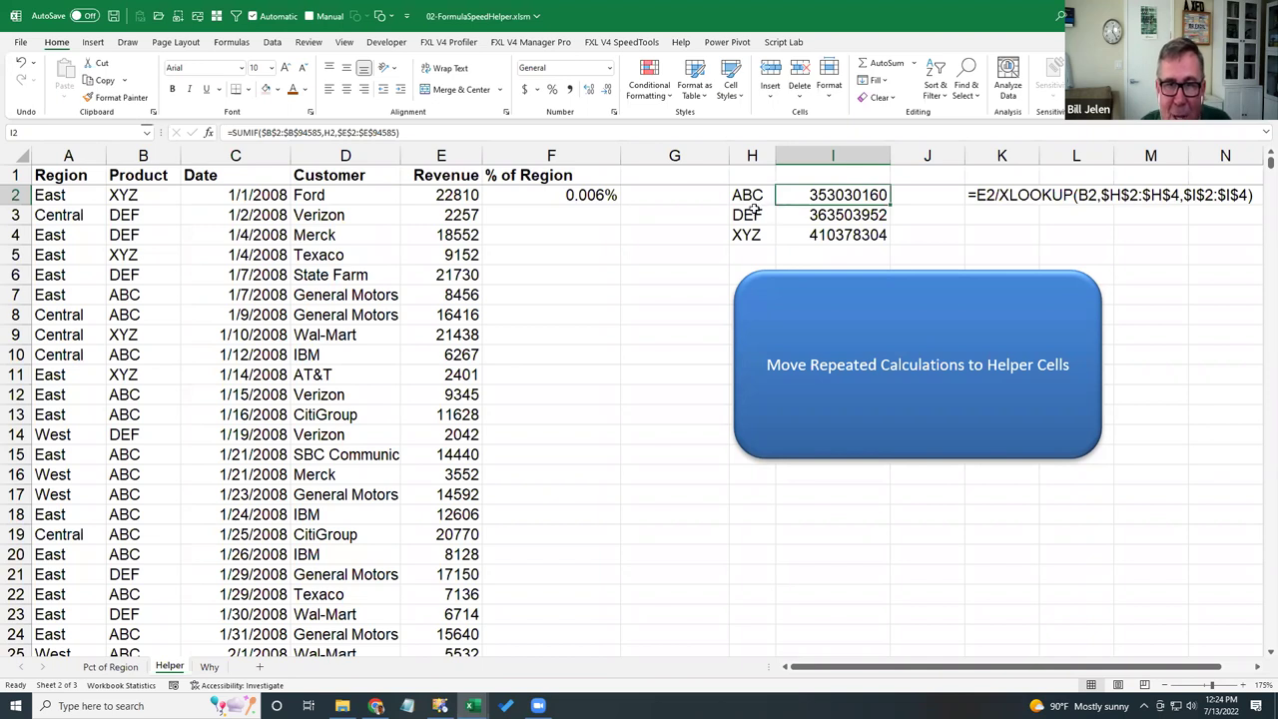
left_click(579, 196)
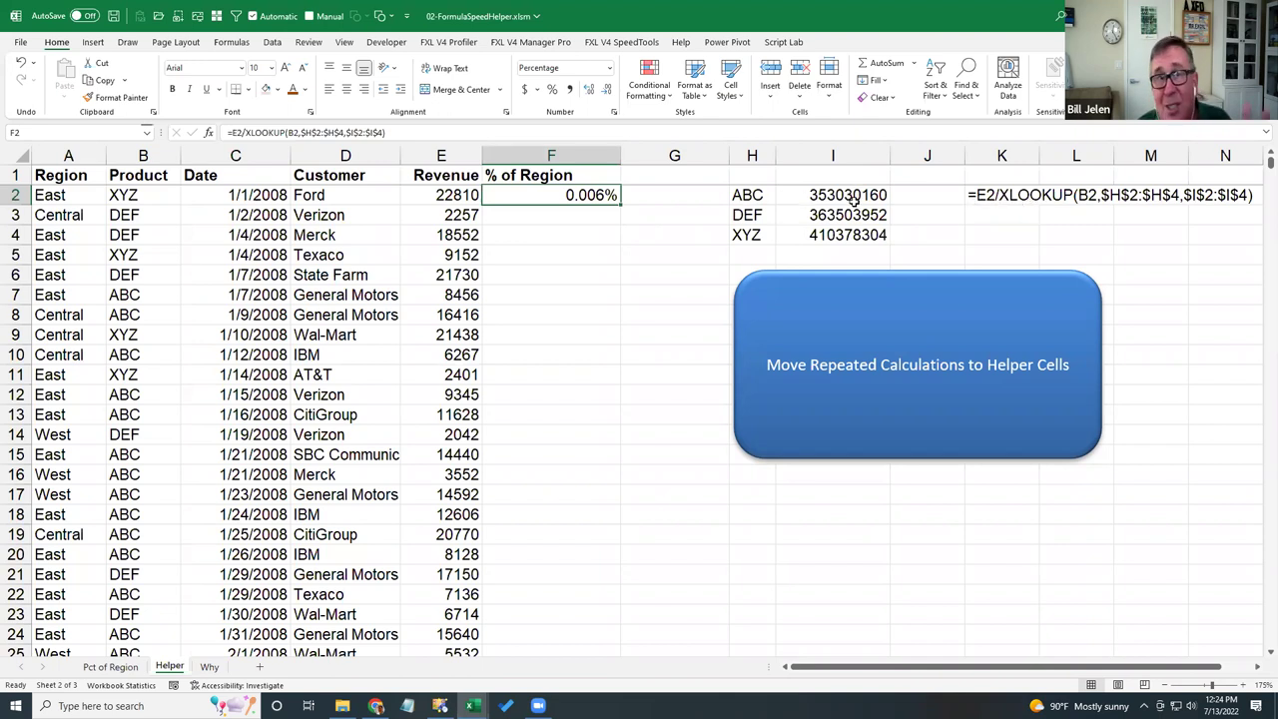
left_click(862, 435)
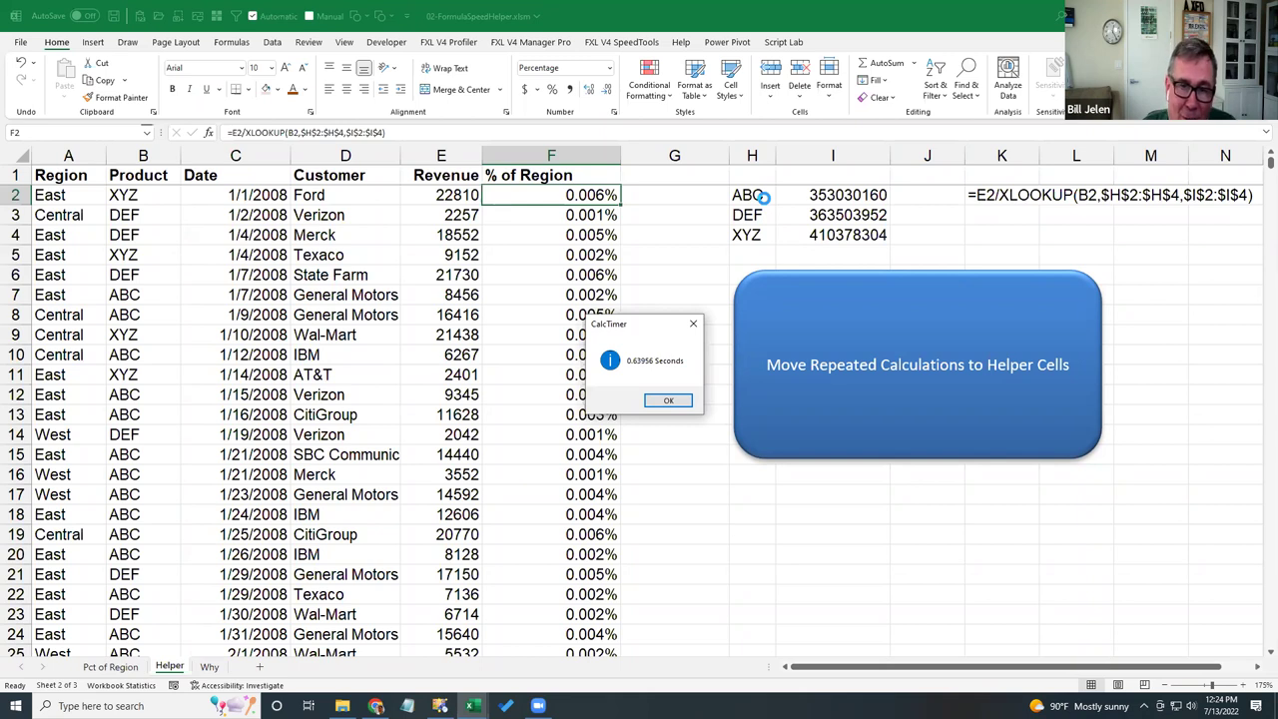
left_click(668, 401)
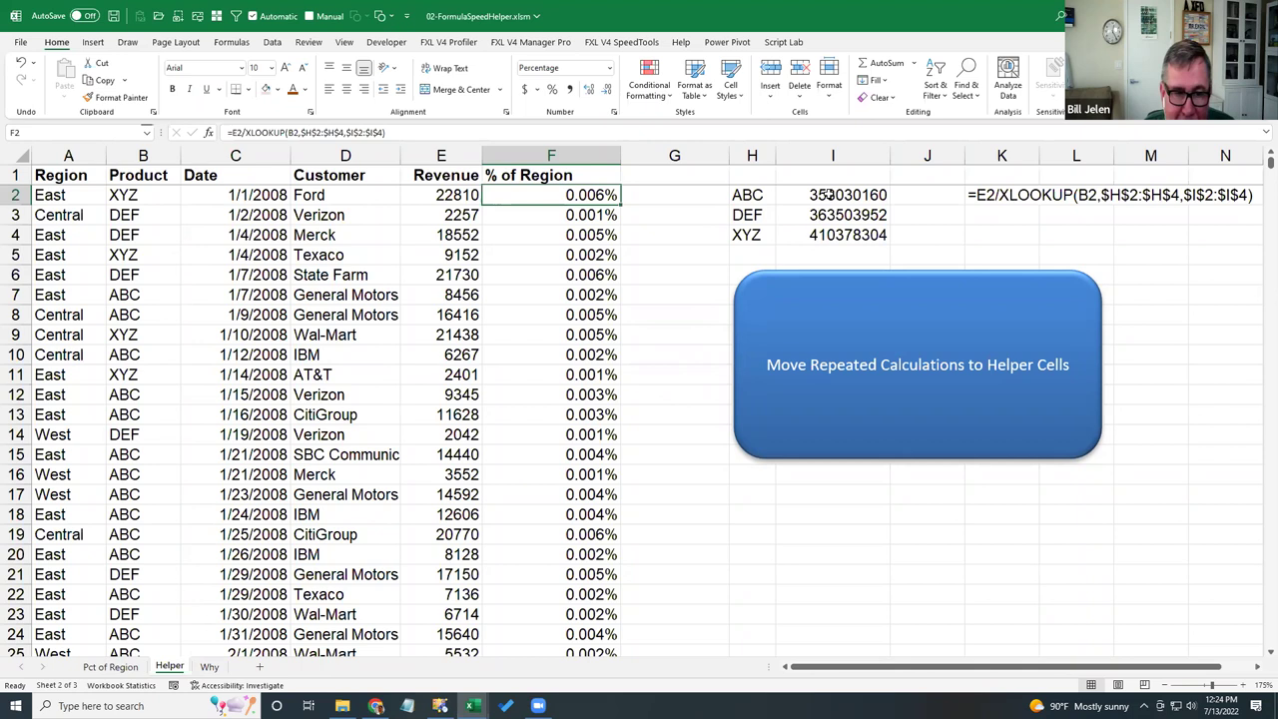
- Review the Why sheet's SUMIF vs XLOOKUP timing chart, then close 02-FormulaSpeedHelper, saving changes
left_click(210, 667)
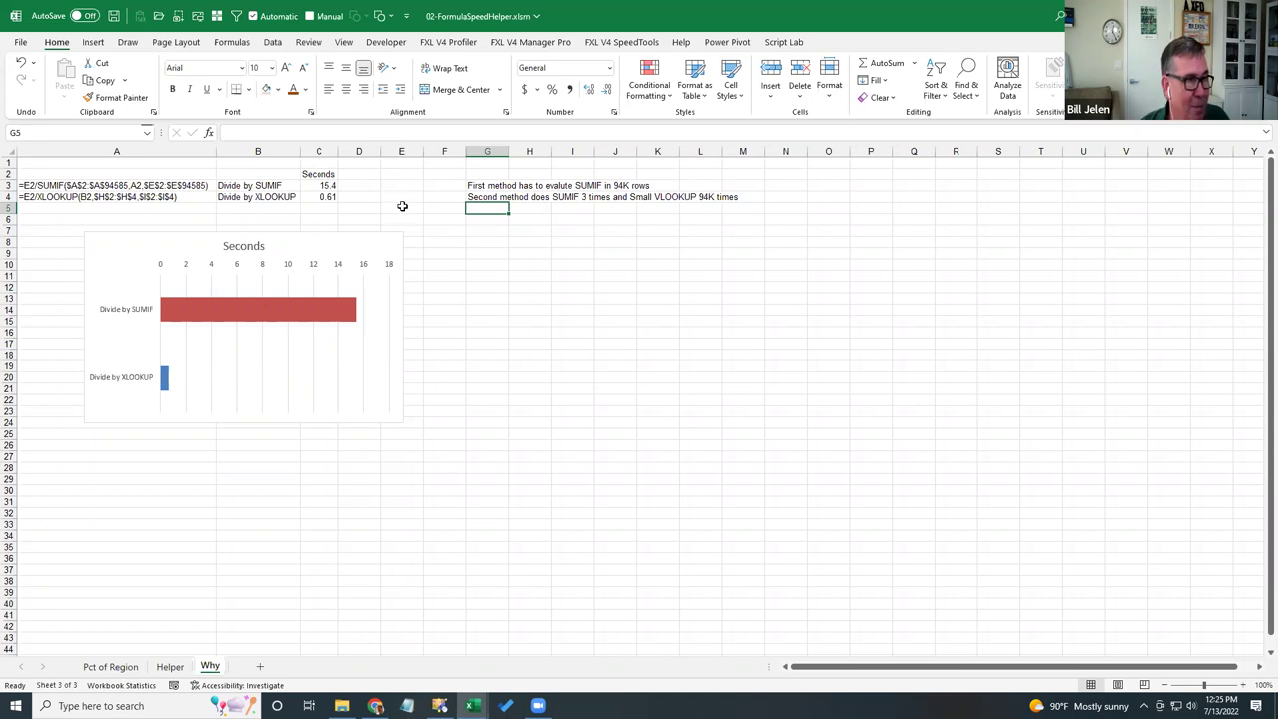
key("alt+f")
key("c")
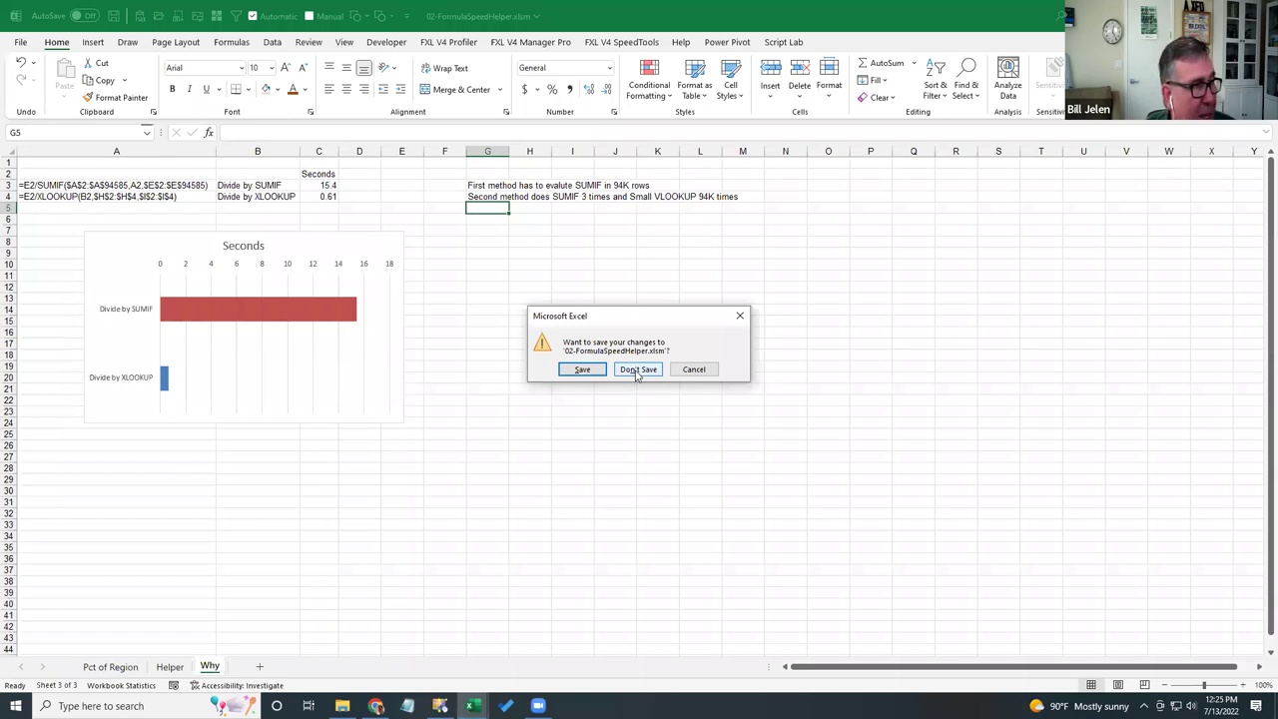
left_click(602, 370)
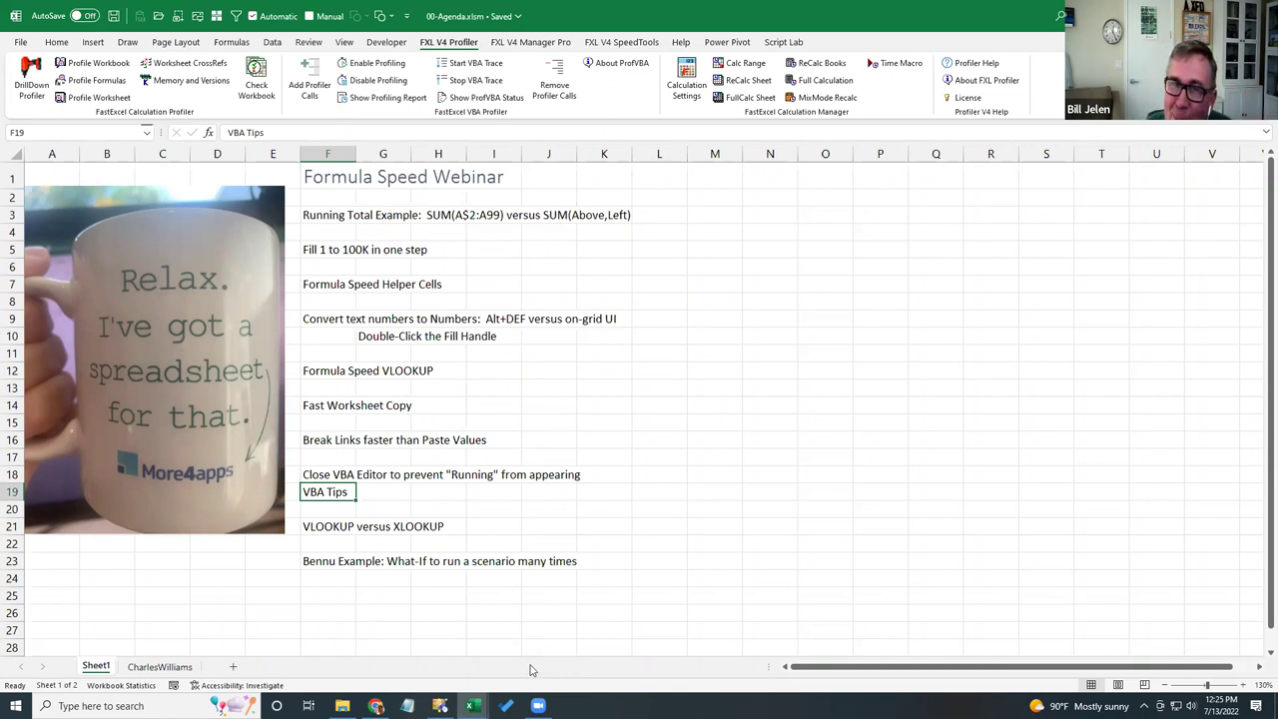
- Open 03-ConvertTextNumbers.xlsm from the More4AppsFormulaSpeed folder in File Explorer
left_click(342, 706)
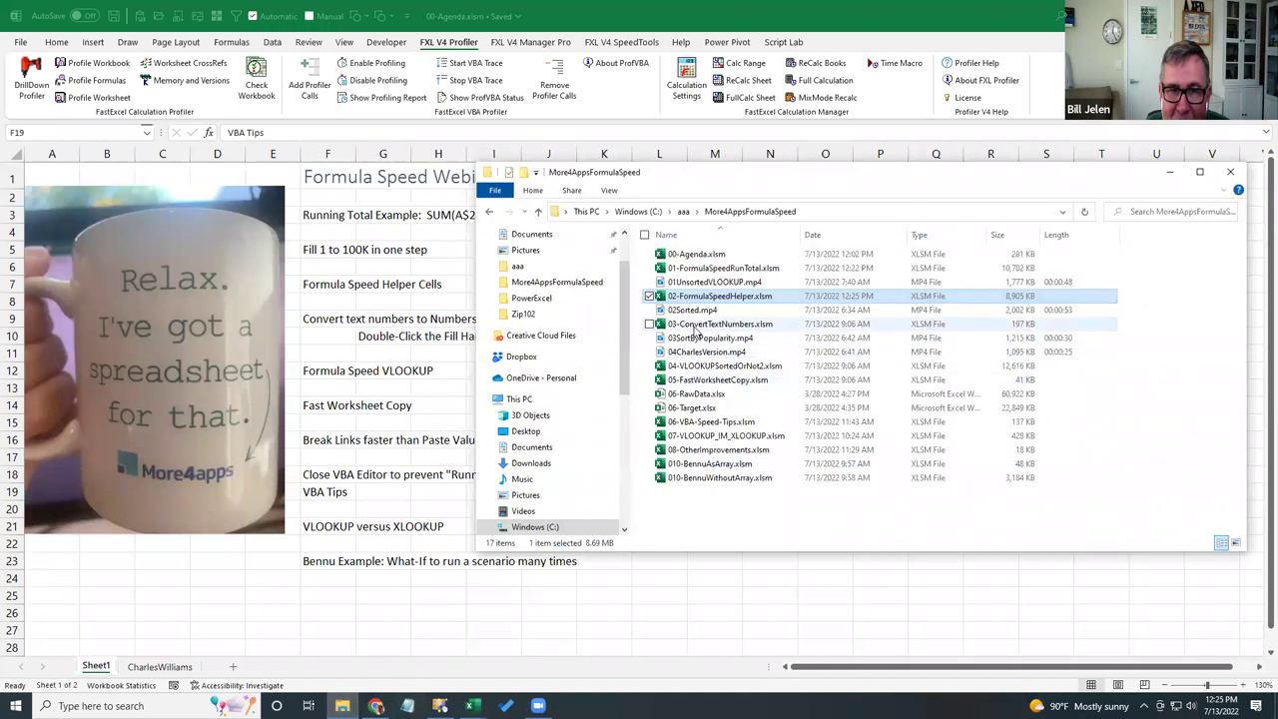
double_click(693, 325)
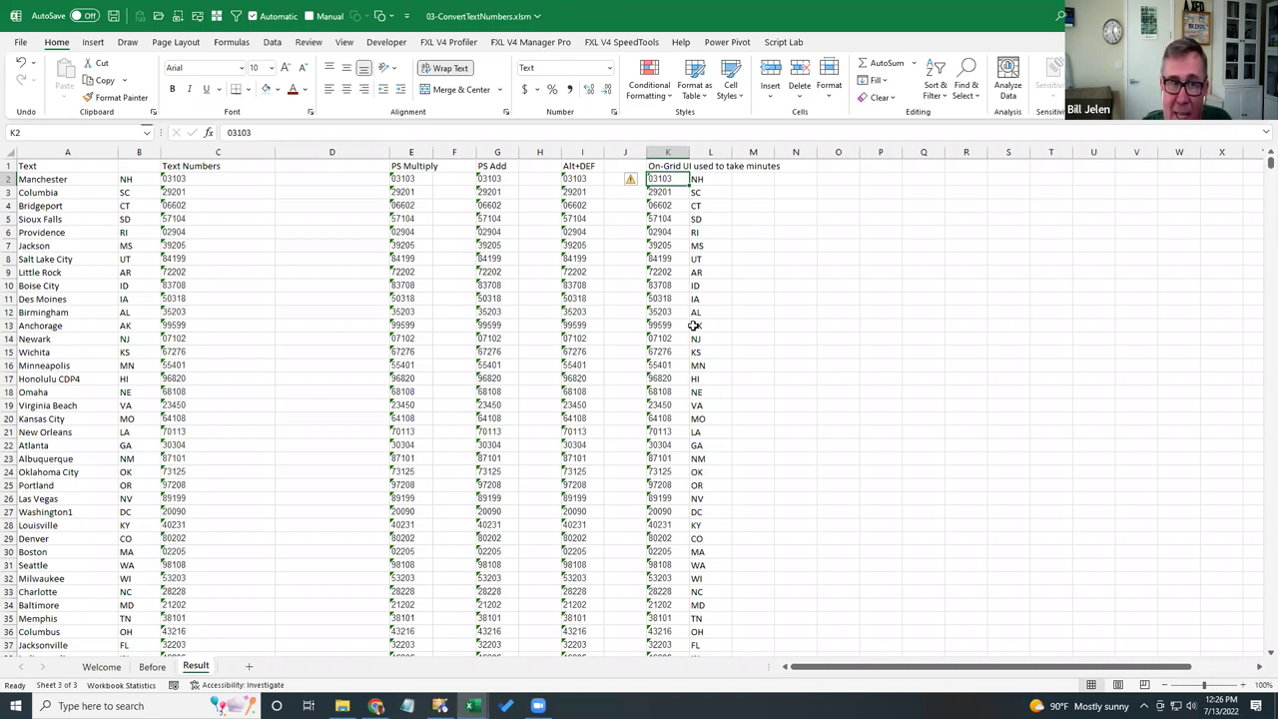
- On the Before sheet, inspect A2's city text and the RIGHT and TEXTAFTER ZIP formulas in B2 and C2
key("ctrl+Page_Up")
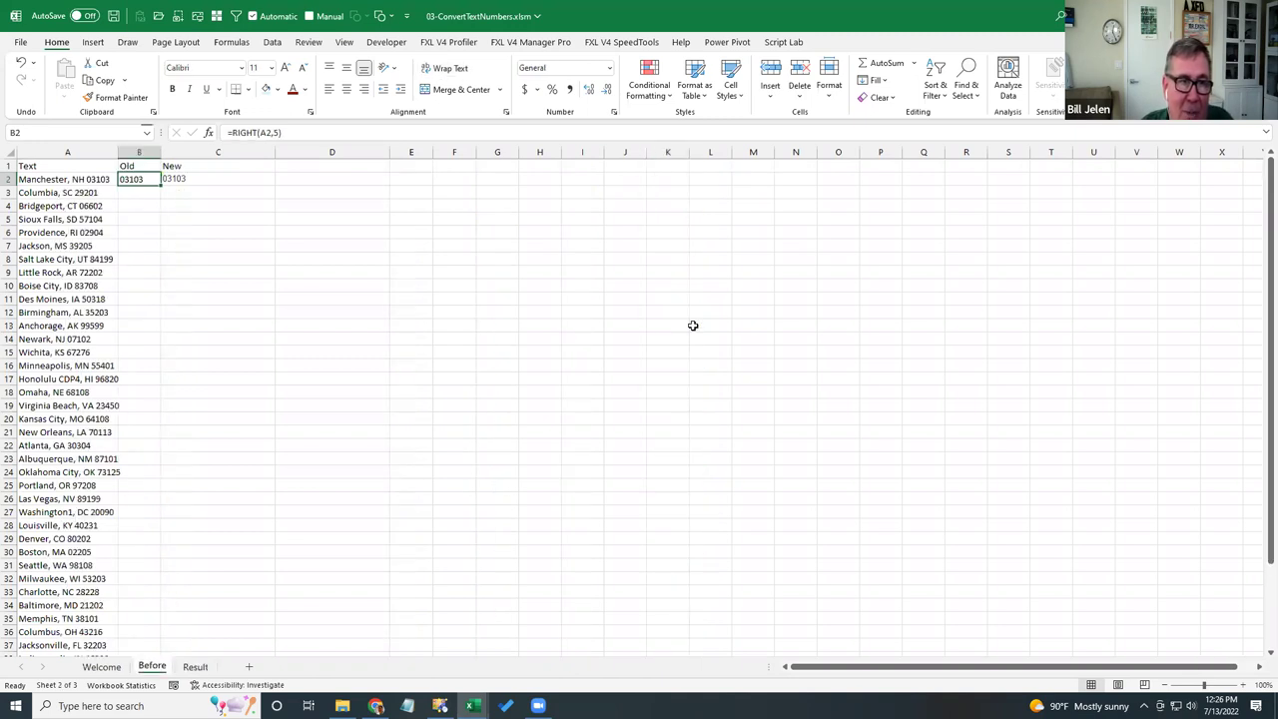
key("Left")
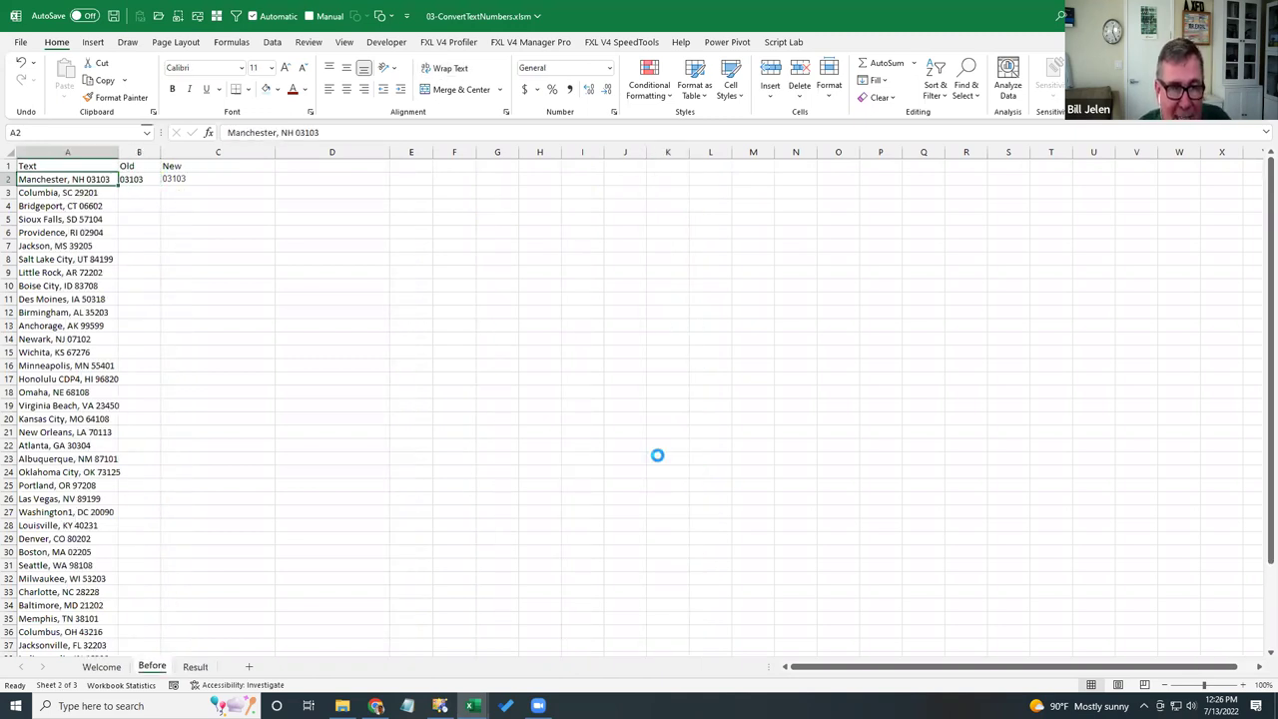
scroll(659, 452, "up", 4)
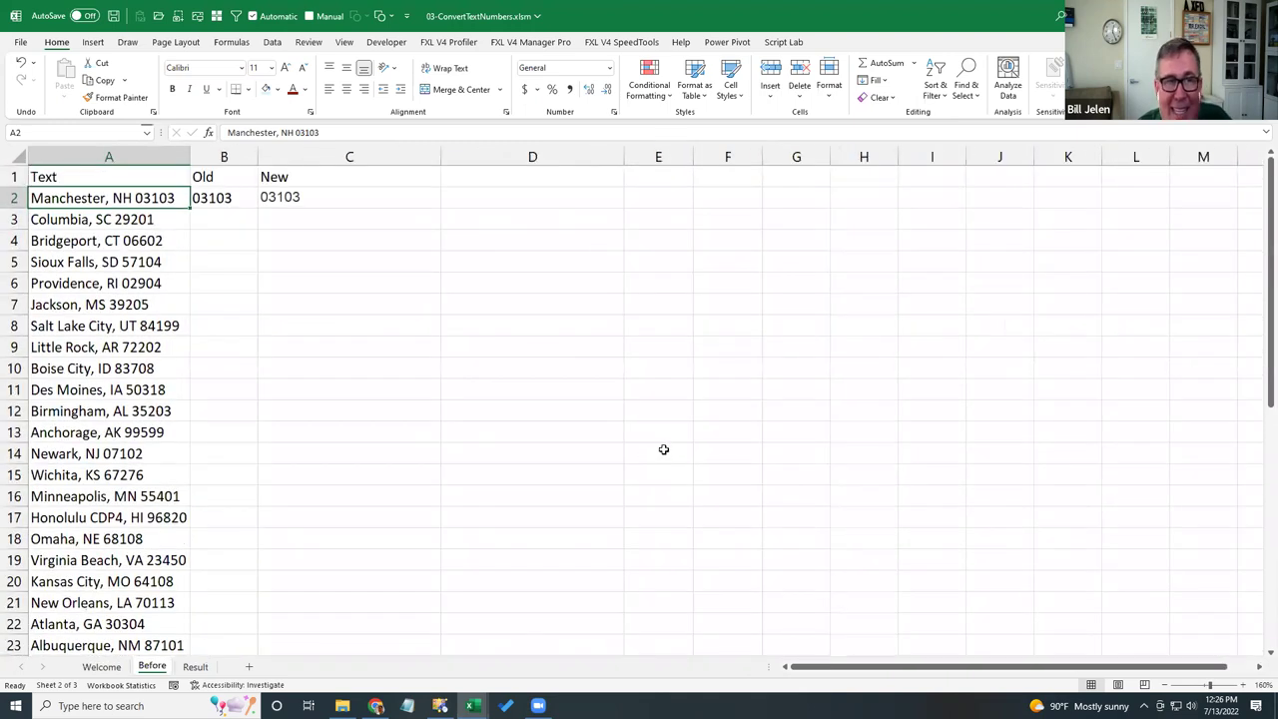
key("Right")
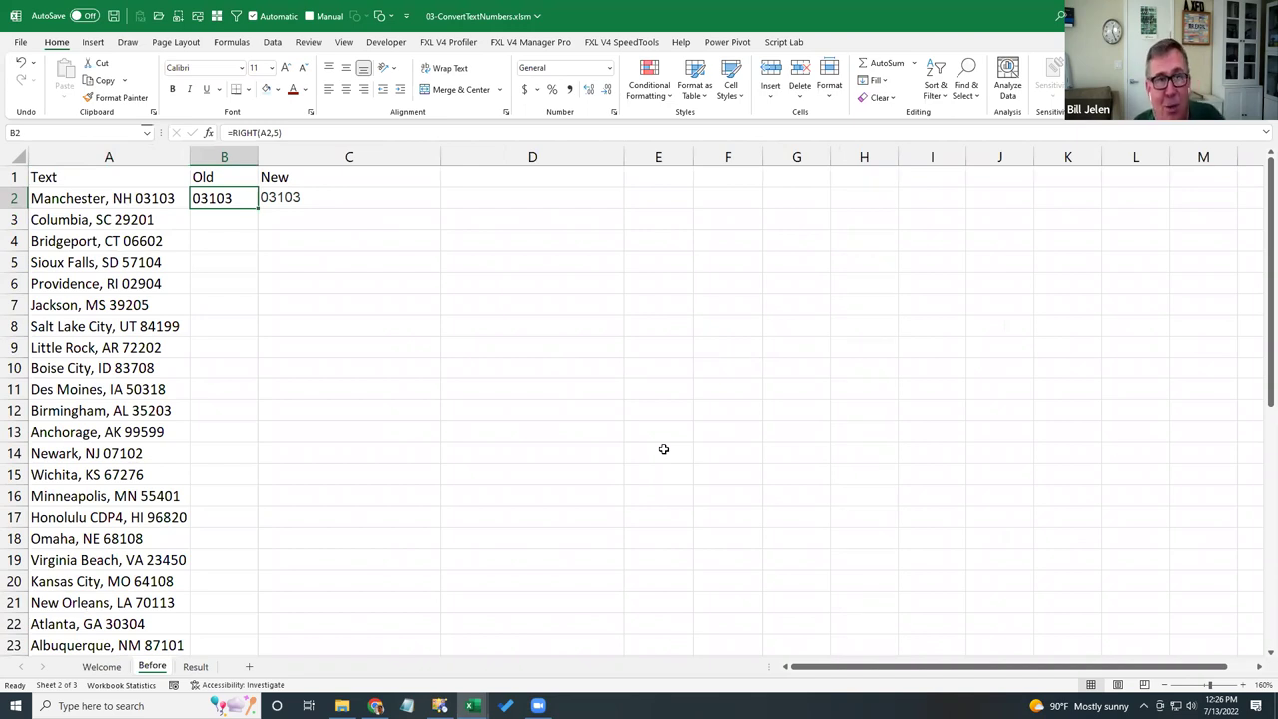
key("Right")
key("F2")
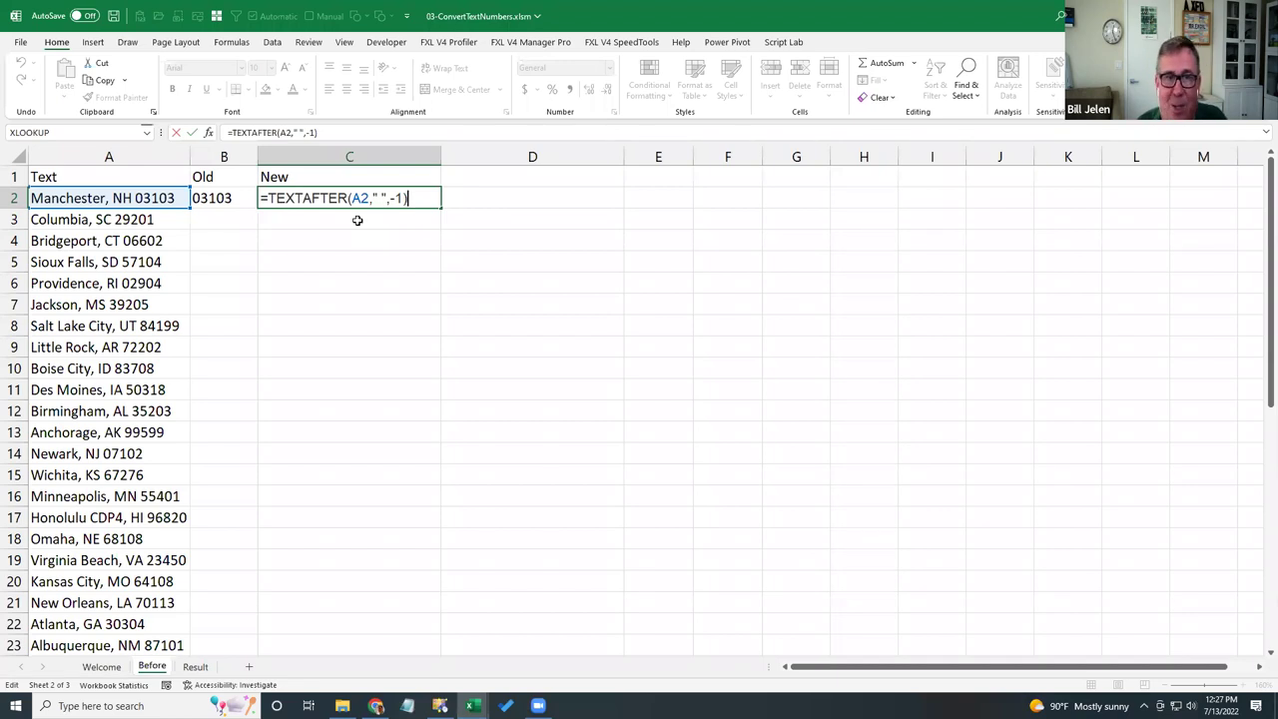
- Leave the C2 formula unchanged and go to cell C2 on the Result sheet
key("ctrl+Return")
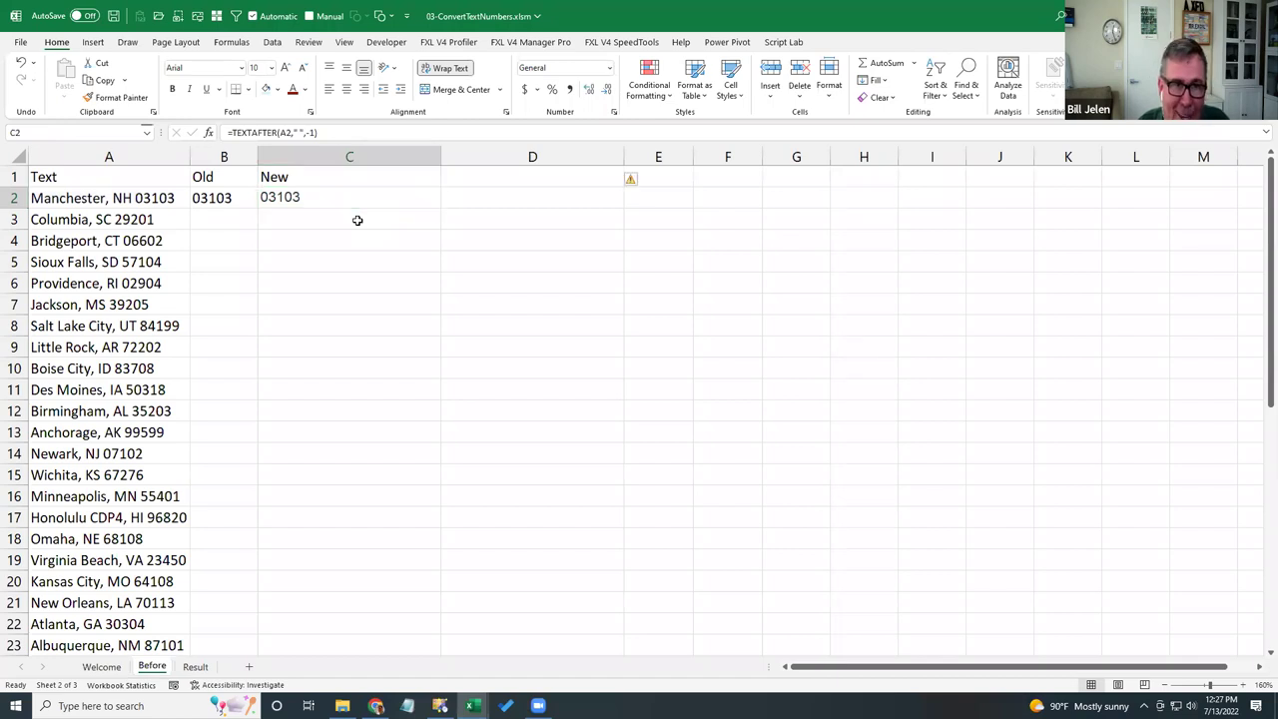
key("ctrl+Page_Down")
key("Left")
key("Left")
key("Left")
key("Left")
key("Left")
key("Left")
key("Left")
key("Left")
key("Left")
key("Left")
key("Right")
key("Right")
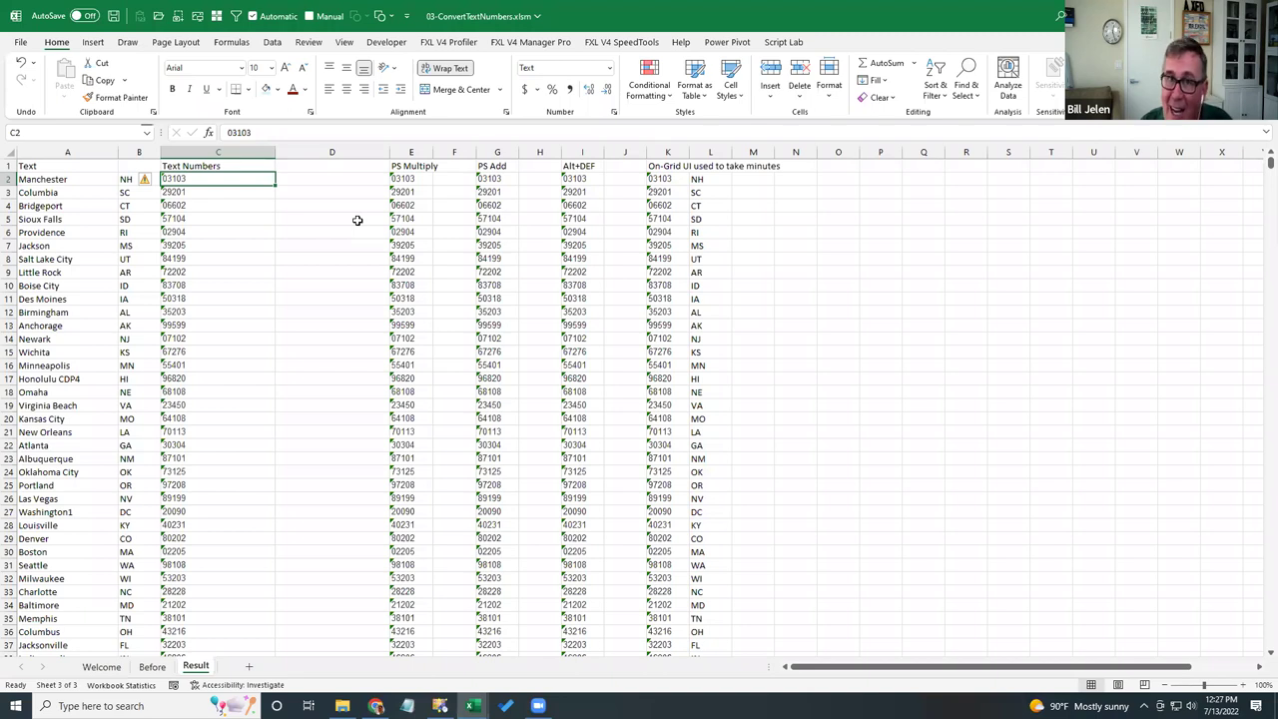
- Enter 1 in cell D1 and copy it as the multiplier
key("Up")
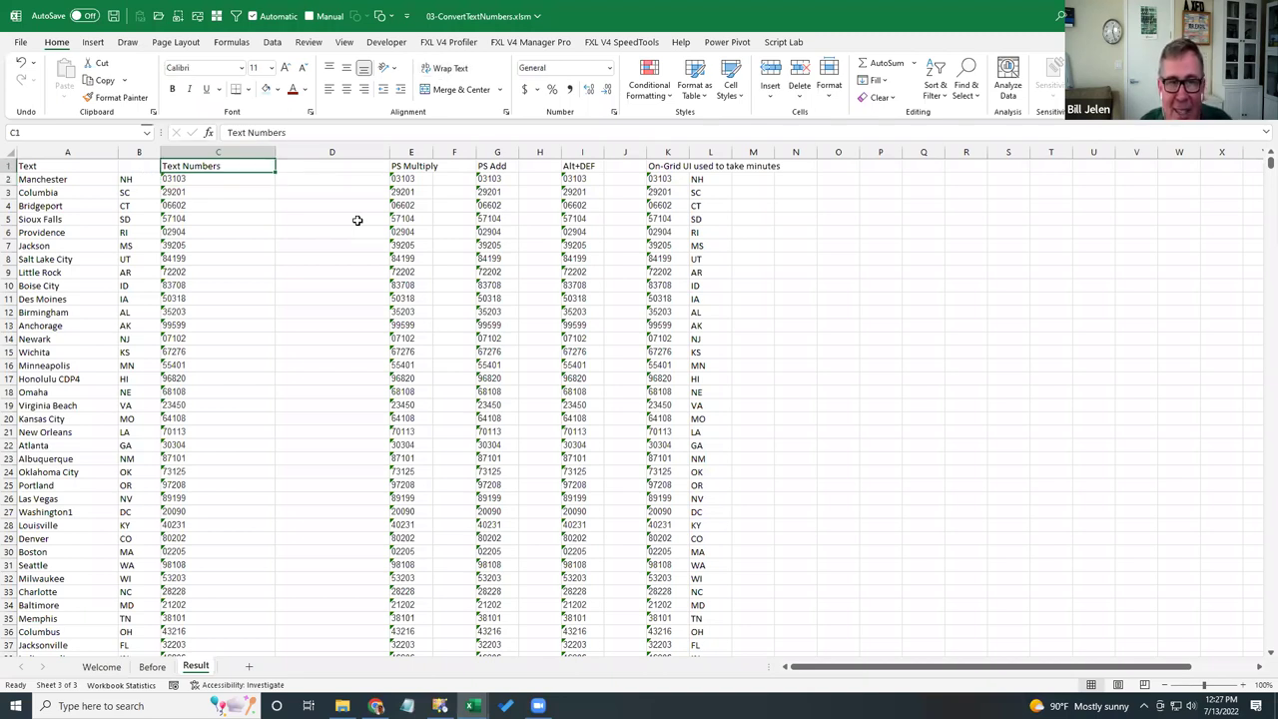
key("Down")
key("Right")
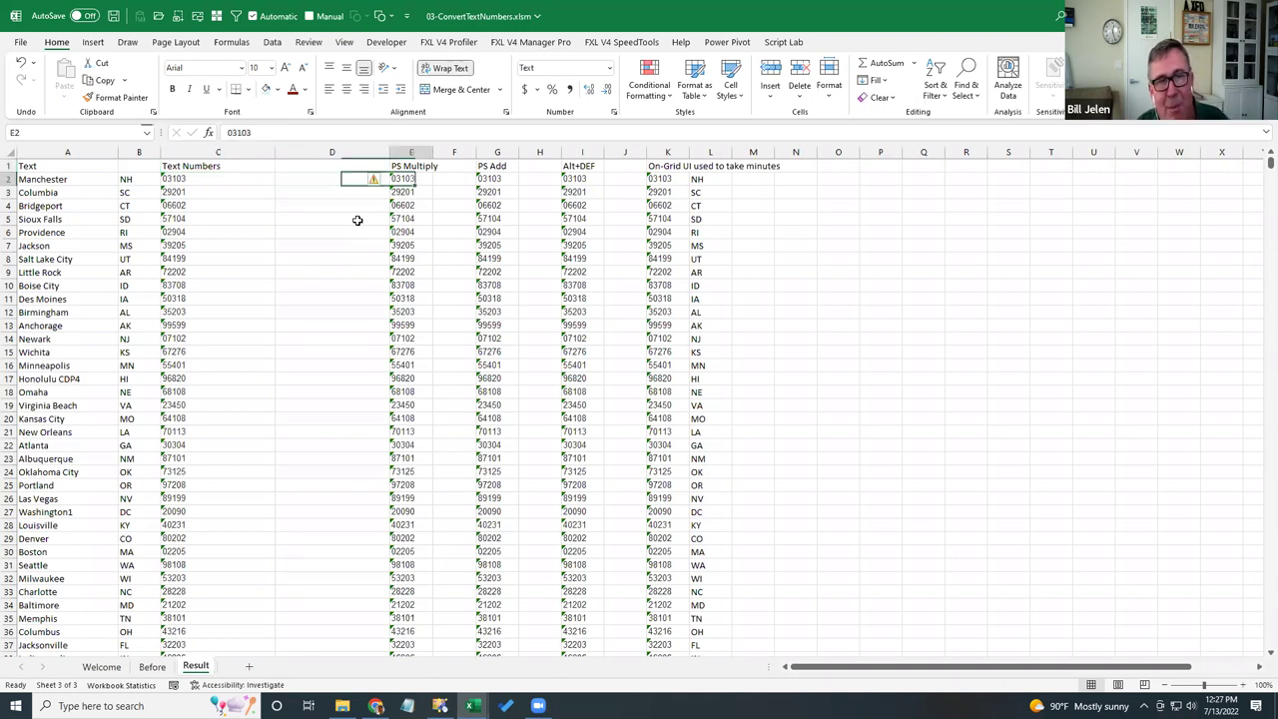
key("Up")
type("1")
key("Return")
key("Up")
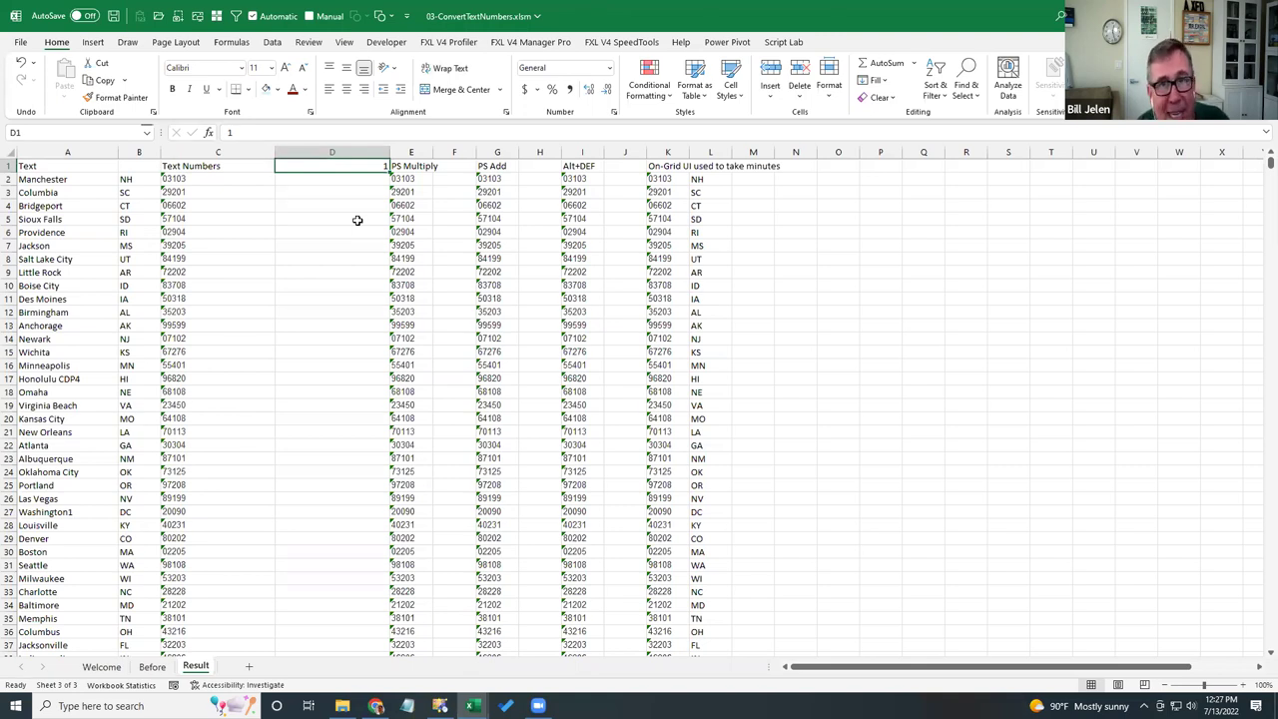
key("ctrl+c")
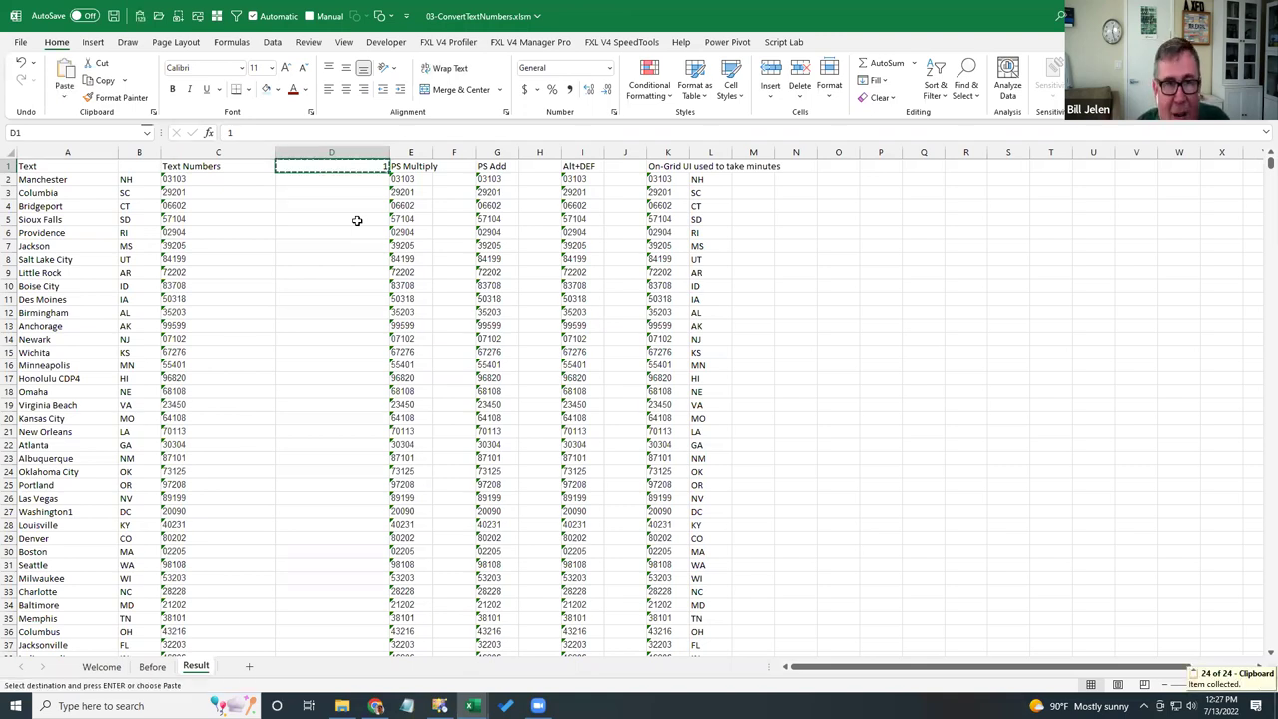
- Paste Special the 1 onto E2:E45 with Values and Multiply, turning 03103 into 3103
key("Down")
key("Right")
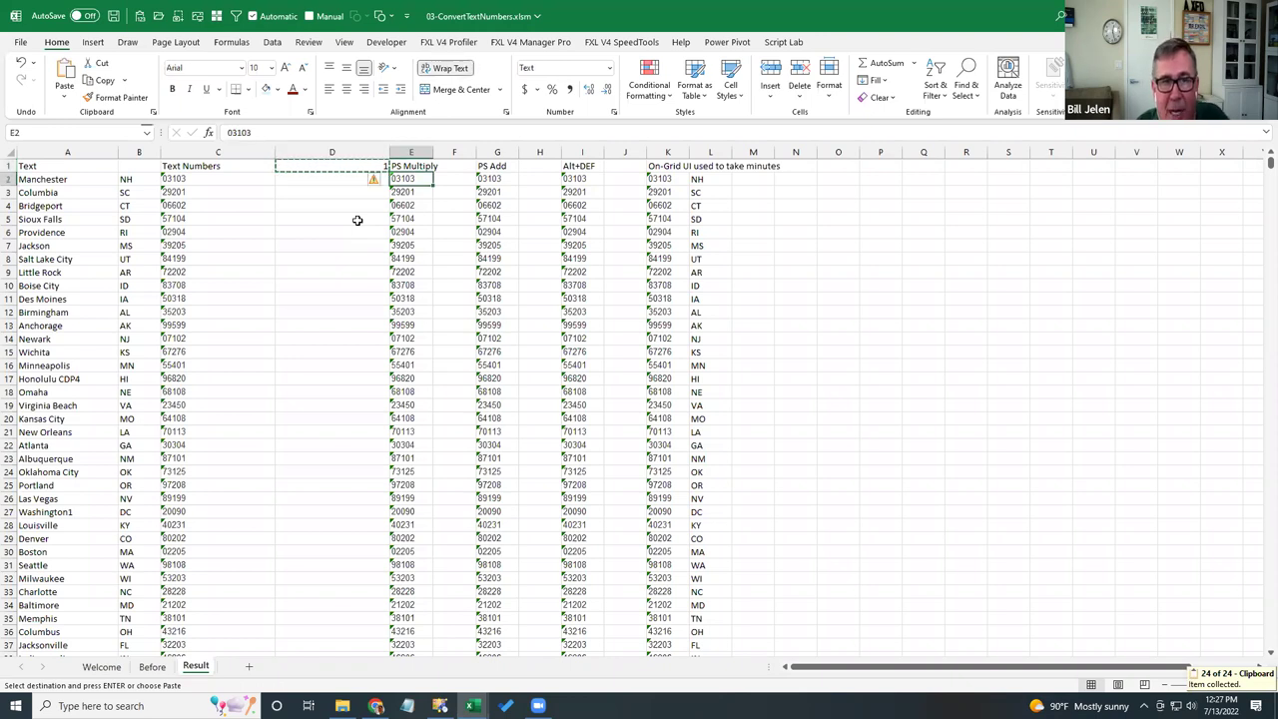
key("ctrl+shift+Down")
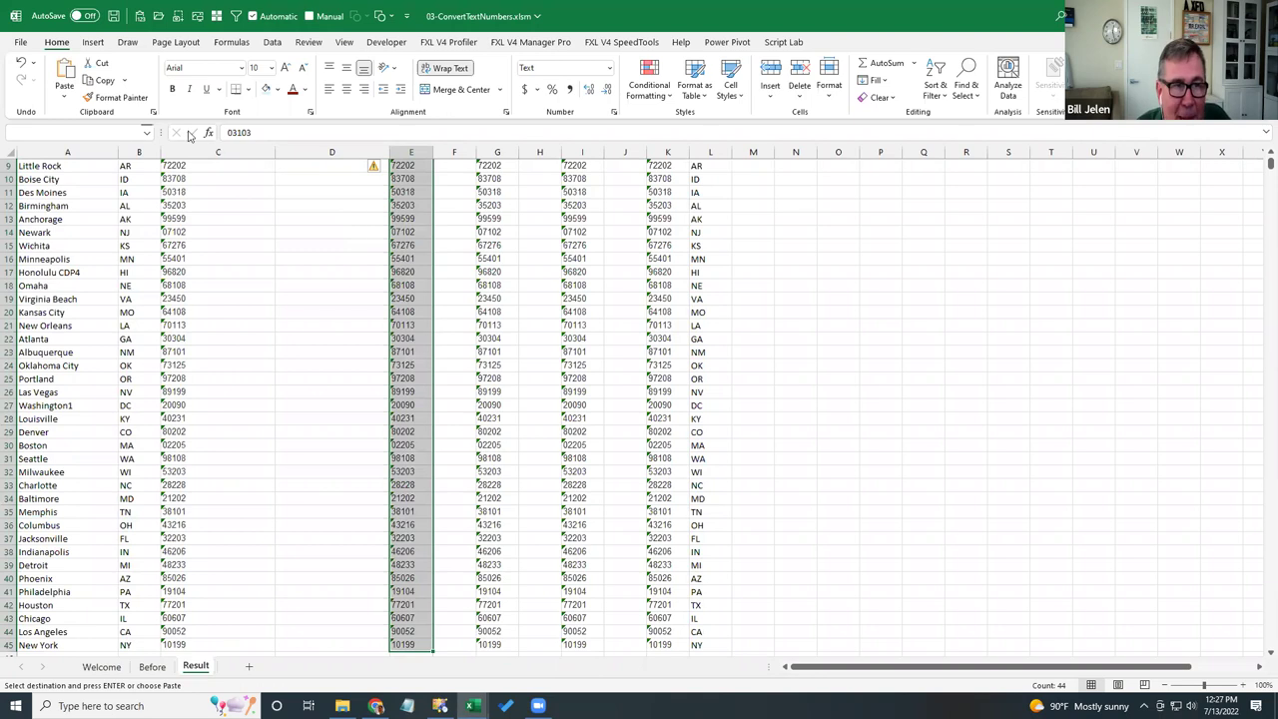
left_click(65, 97)
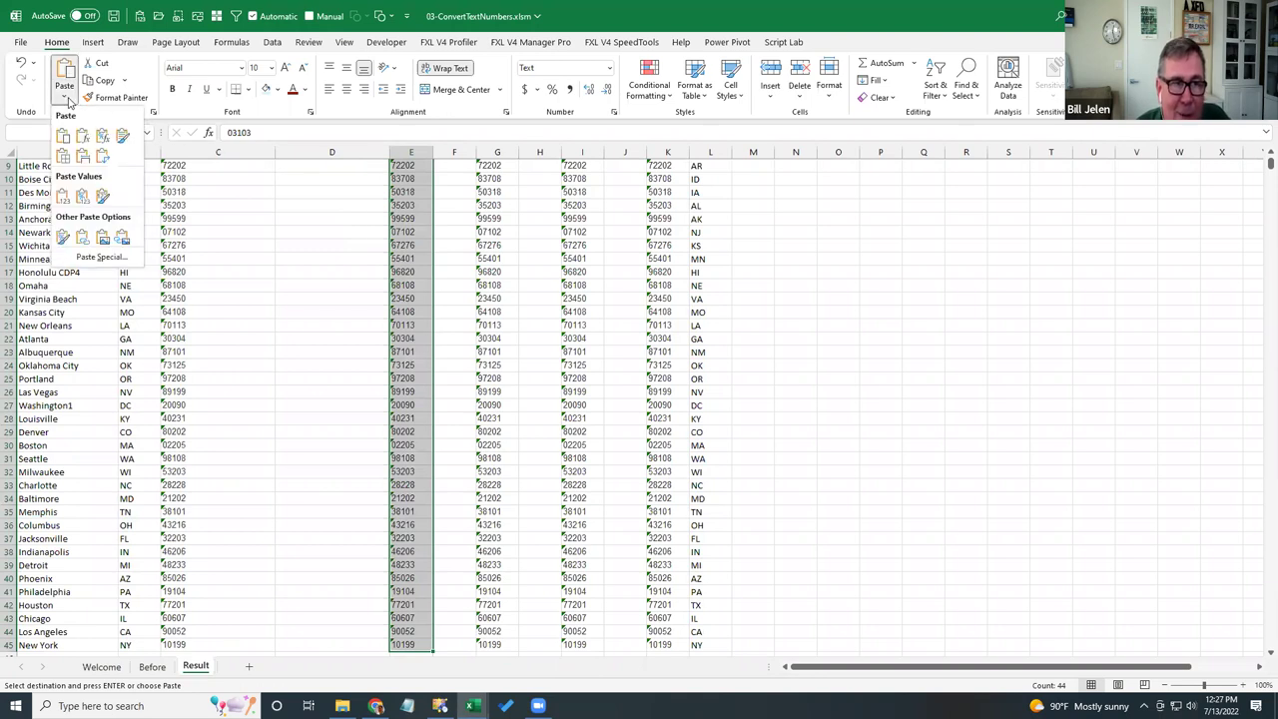
left_click(89, 258)
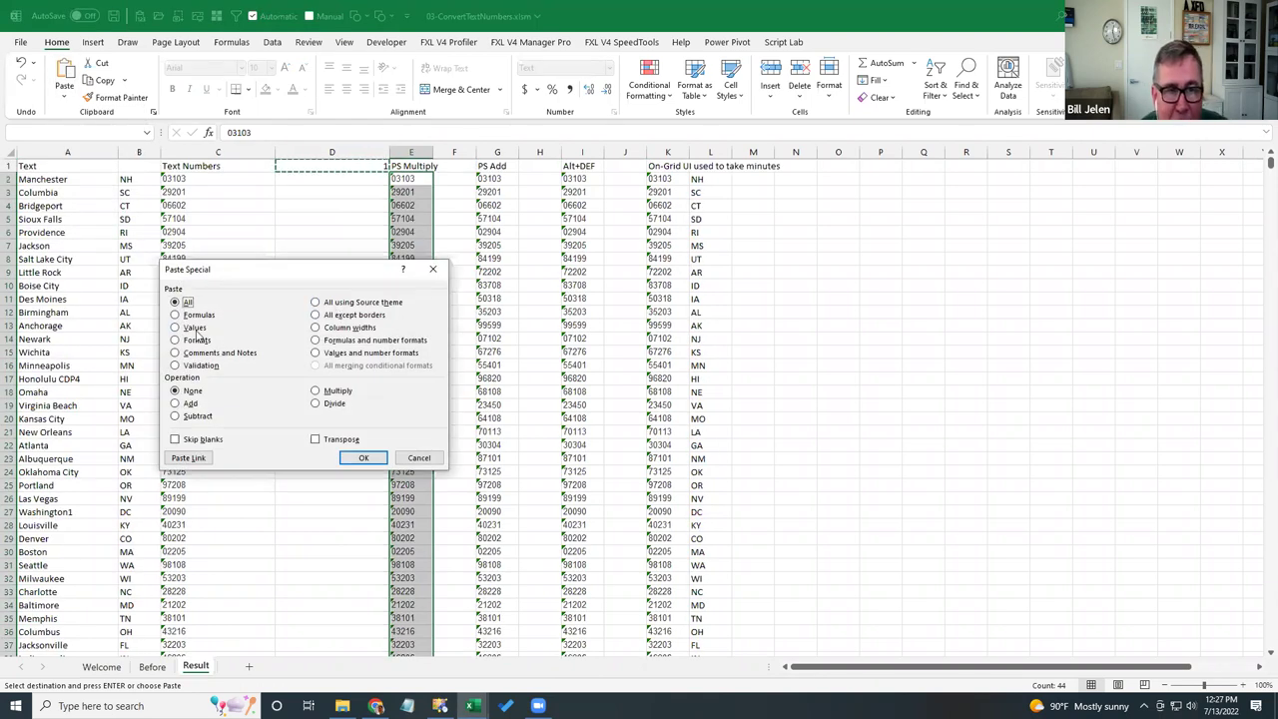
left_click(336, 392)
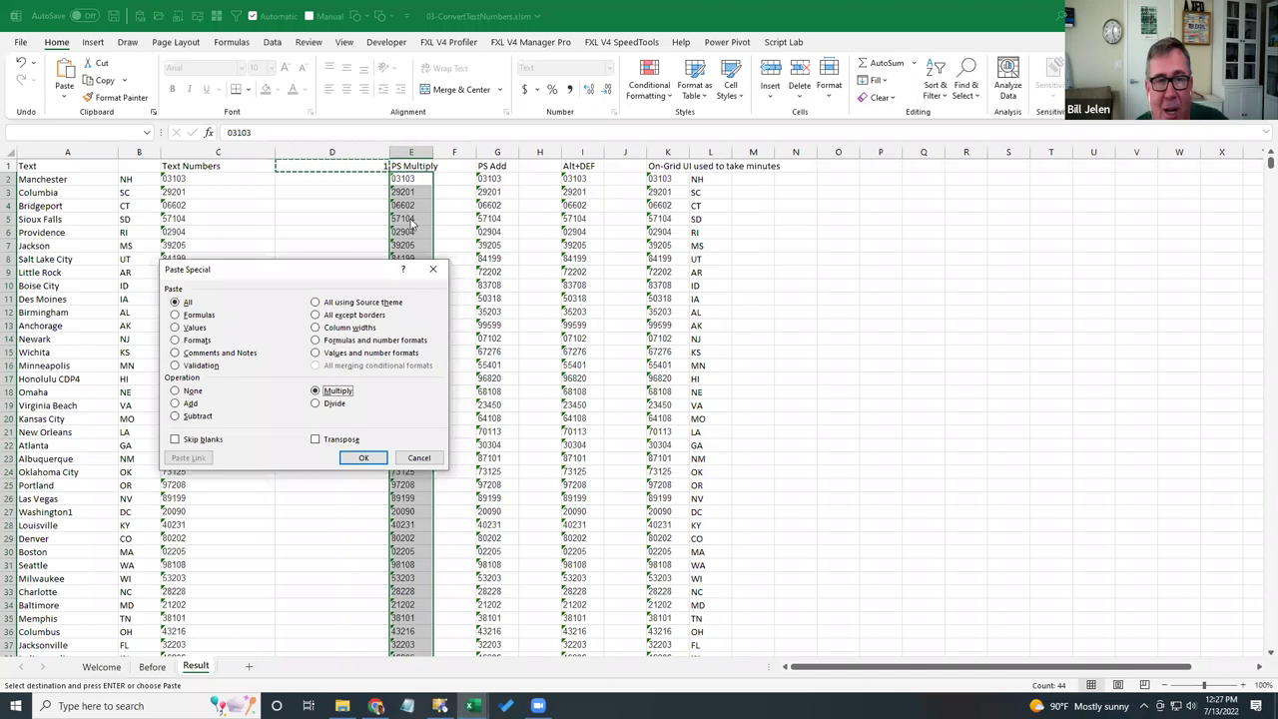
left_click(195, 330)
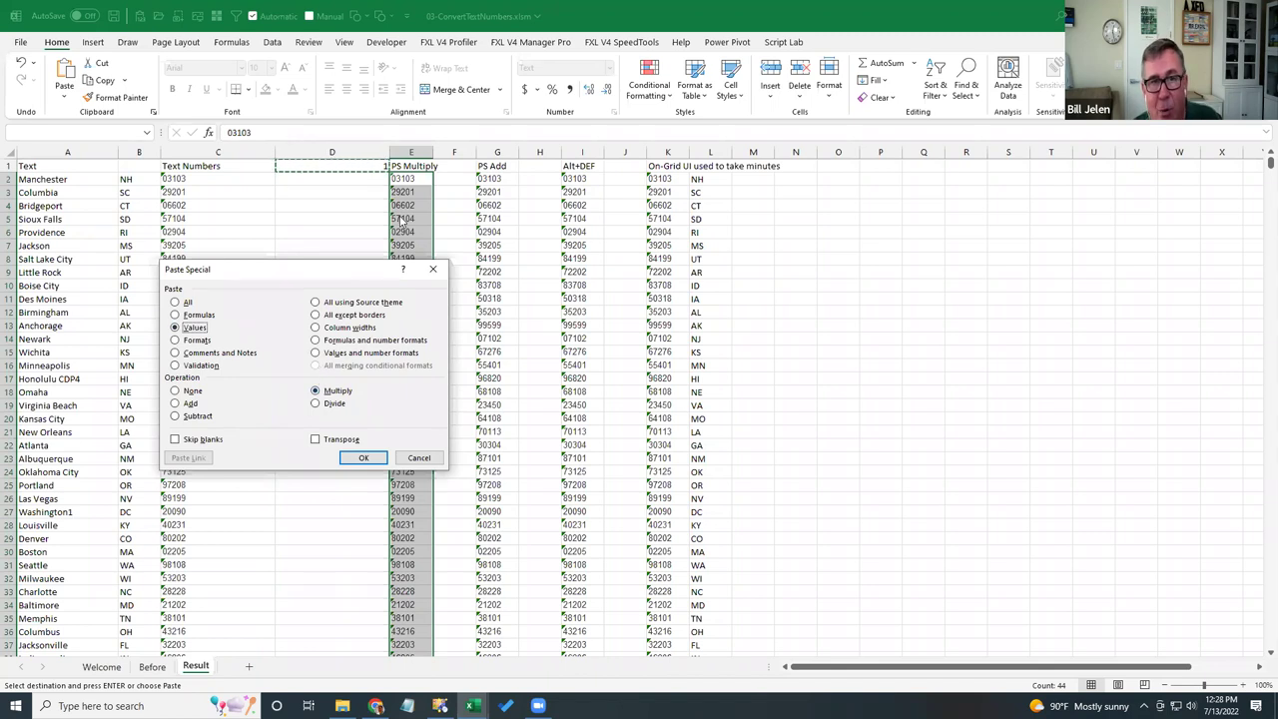
left_click(365, 457)
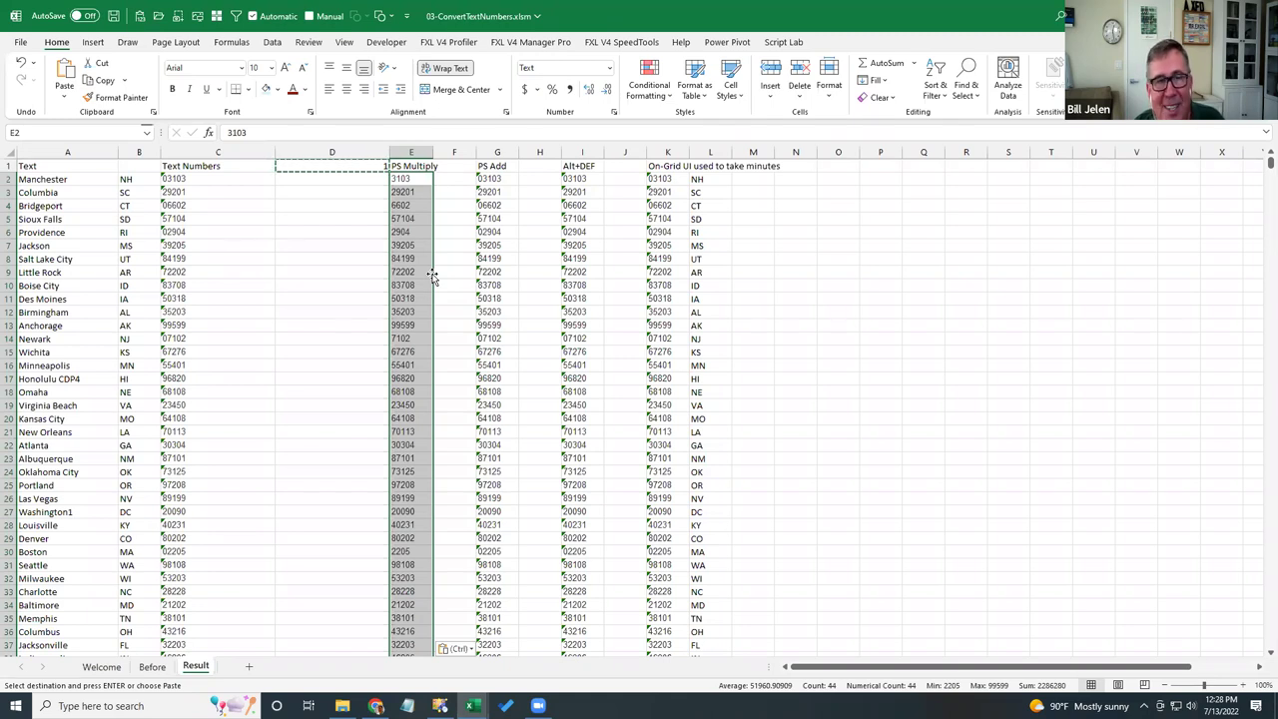
key("Up")
key("Right")
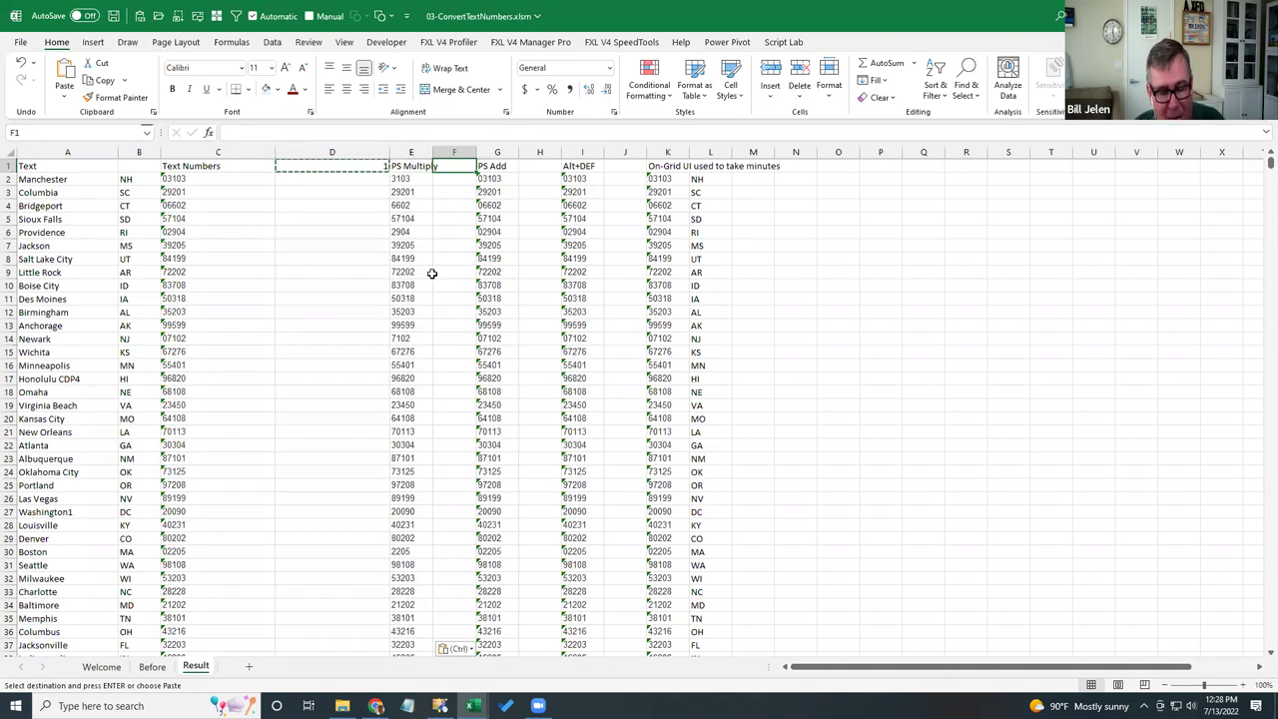
- Paste Special Add the copied blank F1 onto G2:G45, making all 44 values numeric
key("ctrl+c")
key("Down")
key("Right")
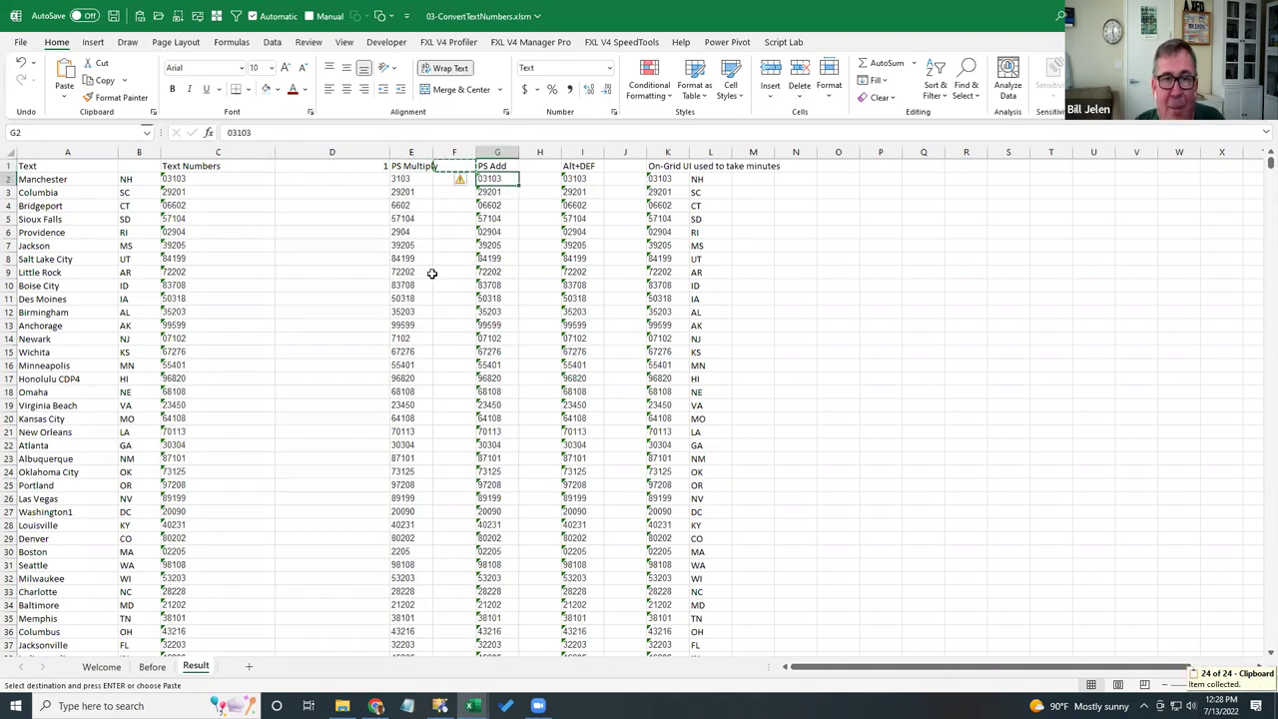
key("ctrl+shift+Down")
key("ctrl+BackSpace")
key("ctrl+alt+v")
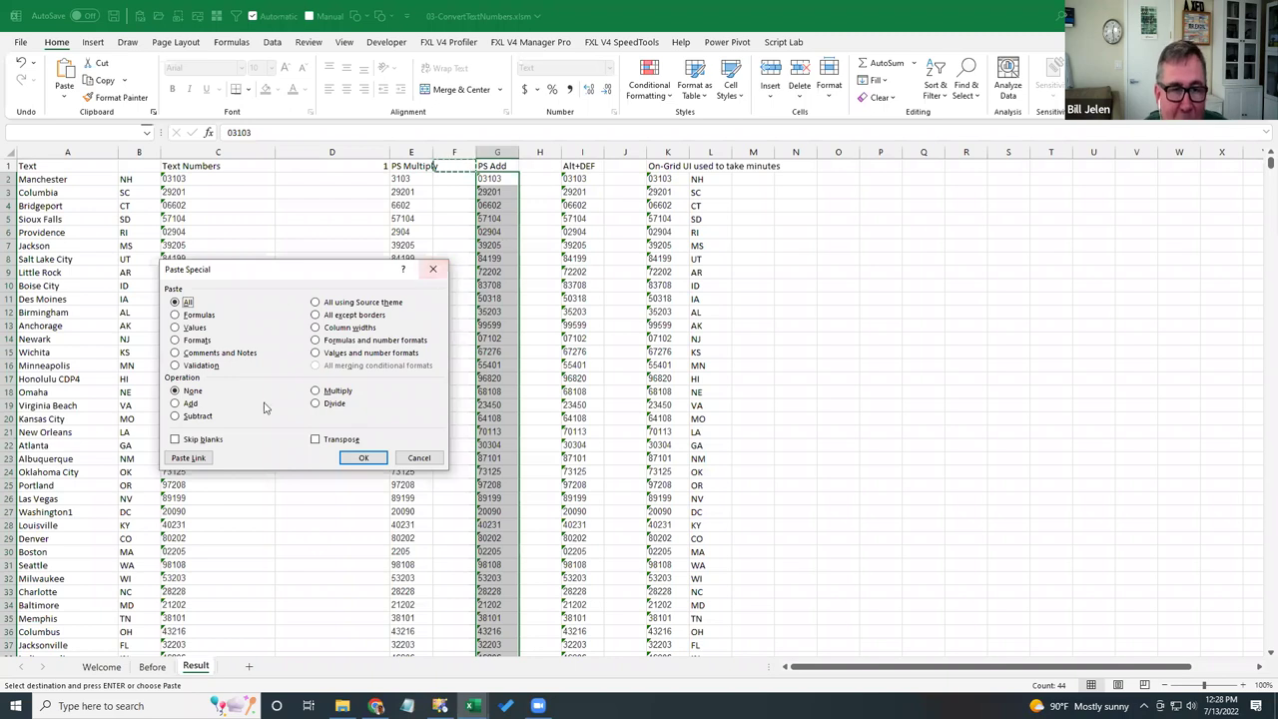
left_click(193, 405)
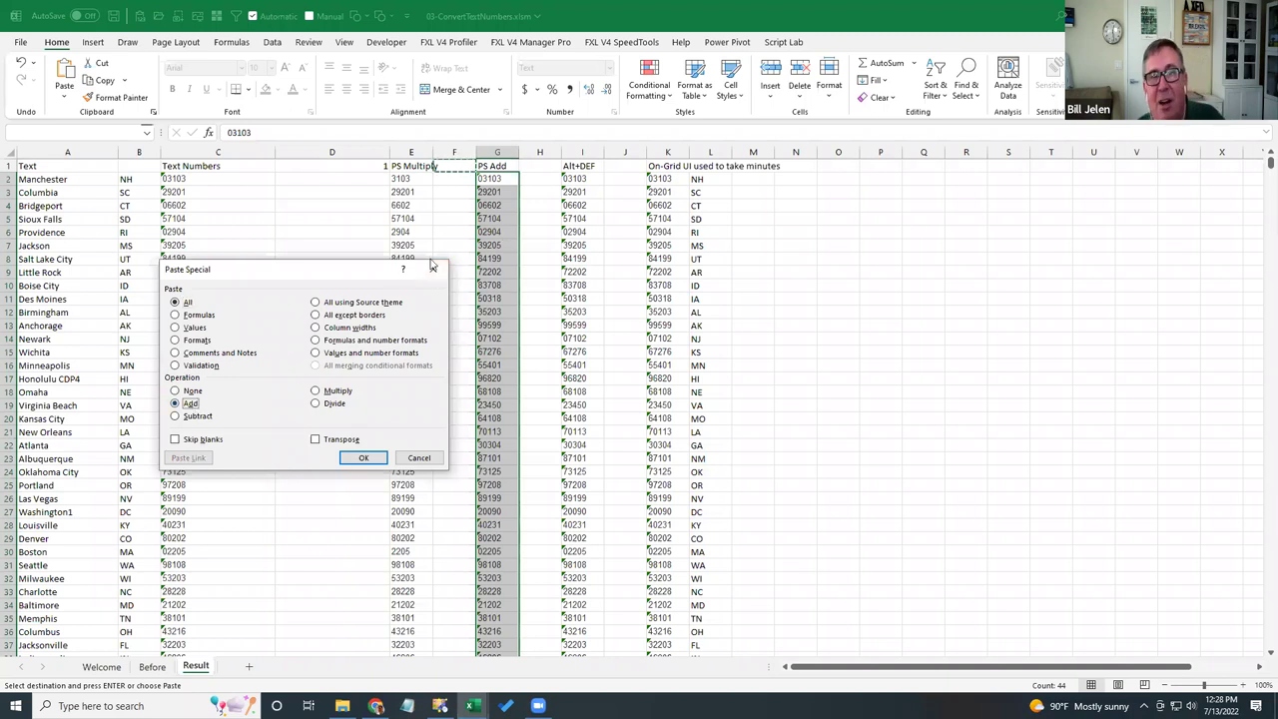
left_click(367, 457)
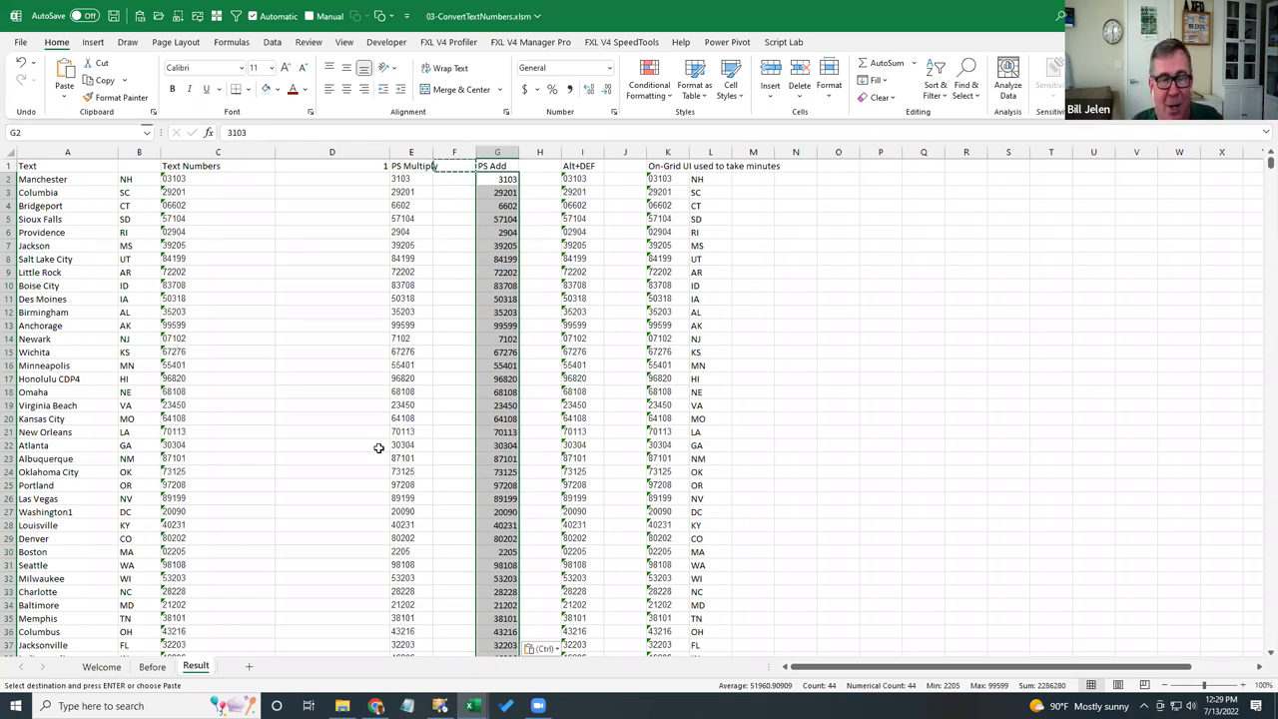
- Run Text to Columns (Alt+D, E, F) on I2:I45 and right-align the resulting numbers
key("Right")
key("Right")
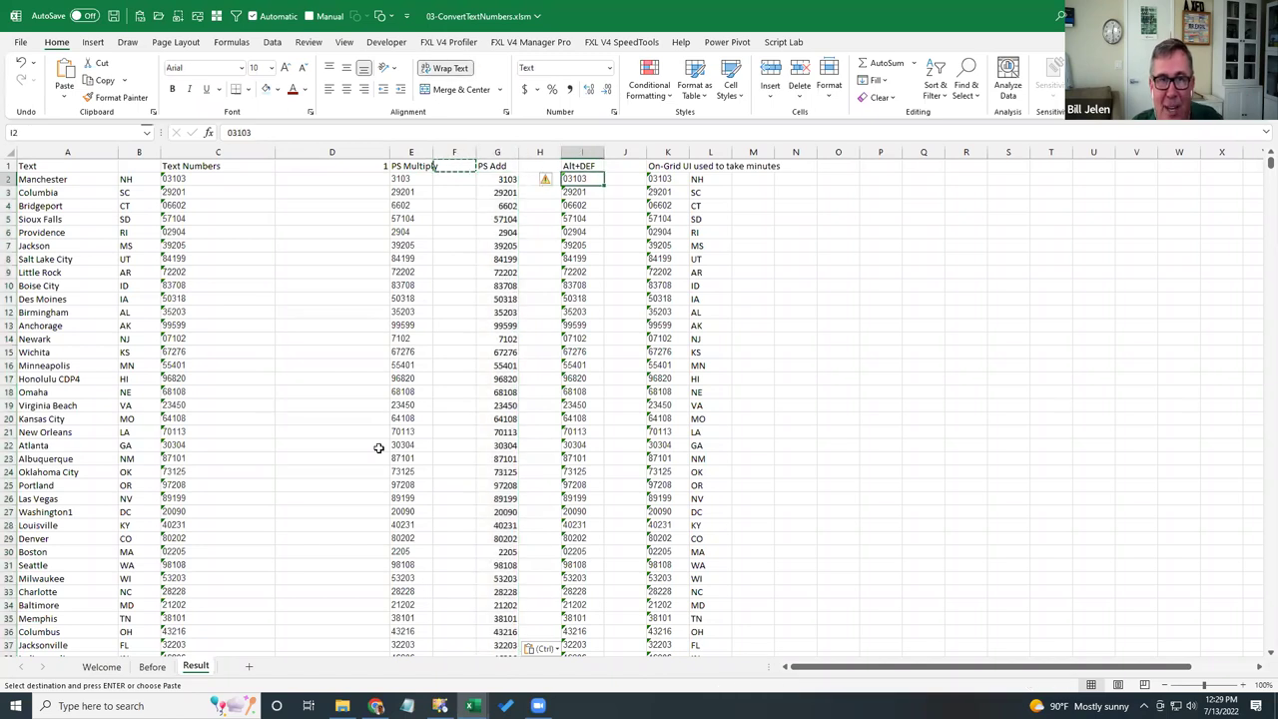
key("ctrl+shift+Down")
scroll(379, 447, "up", 3)
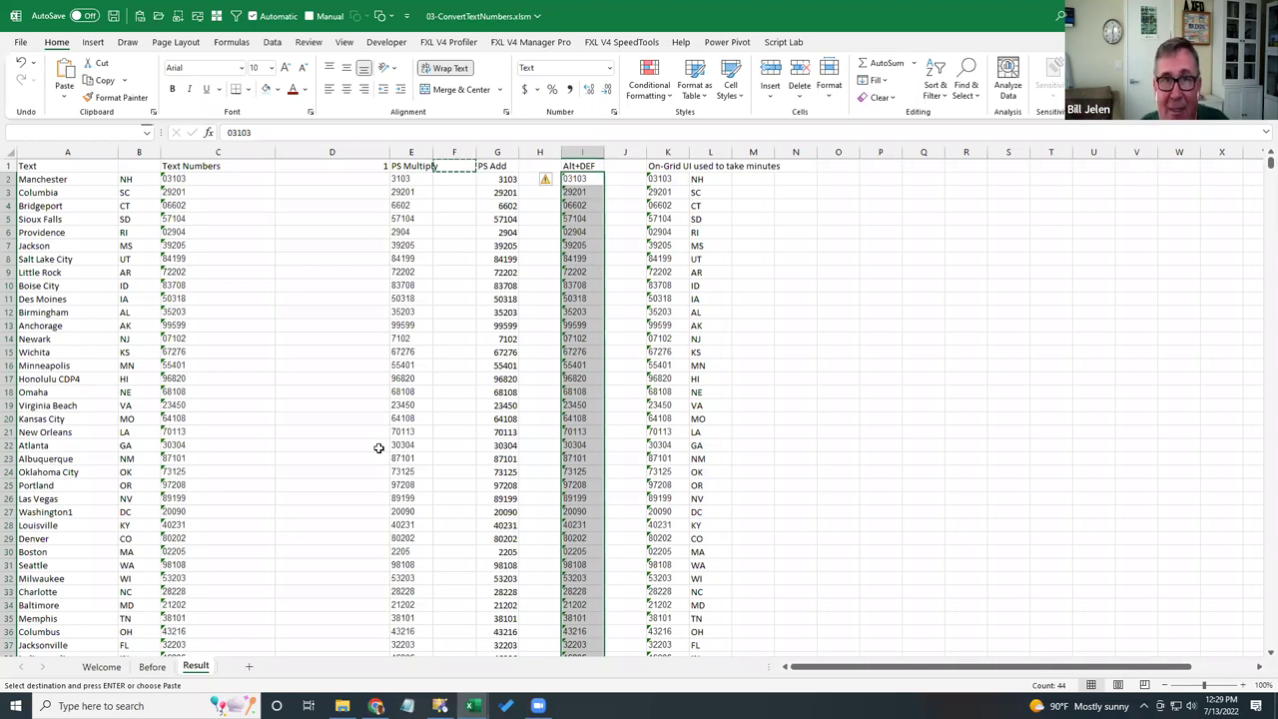
key("alt+d")
key("e")
key("f")
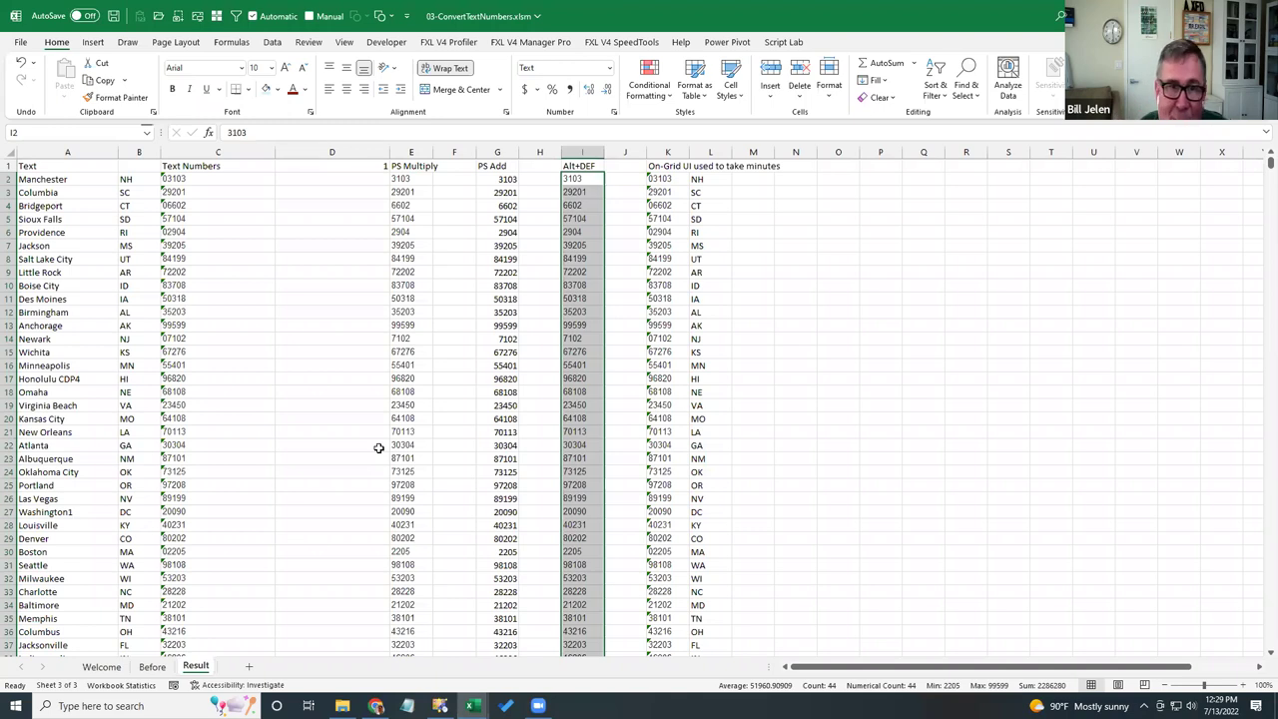
left_click(365, 90)
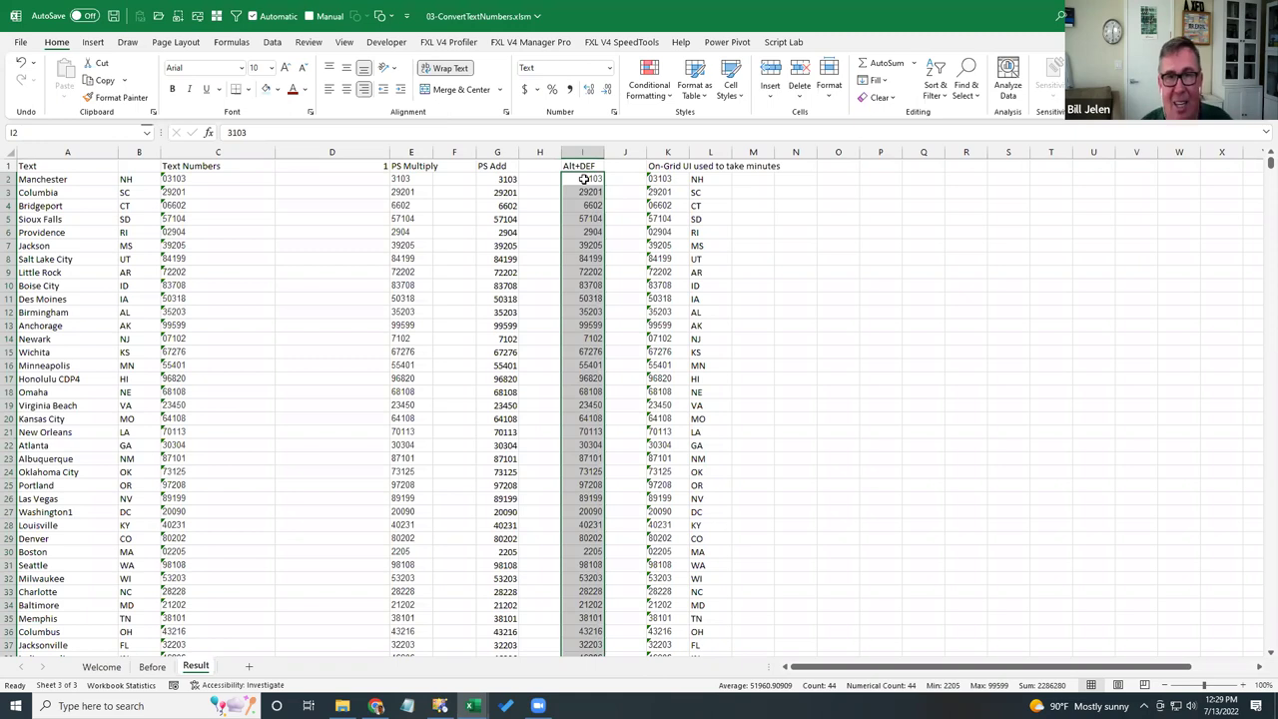
key("Right")
key("Right")
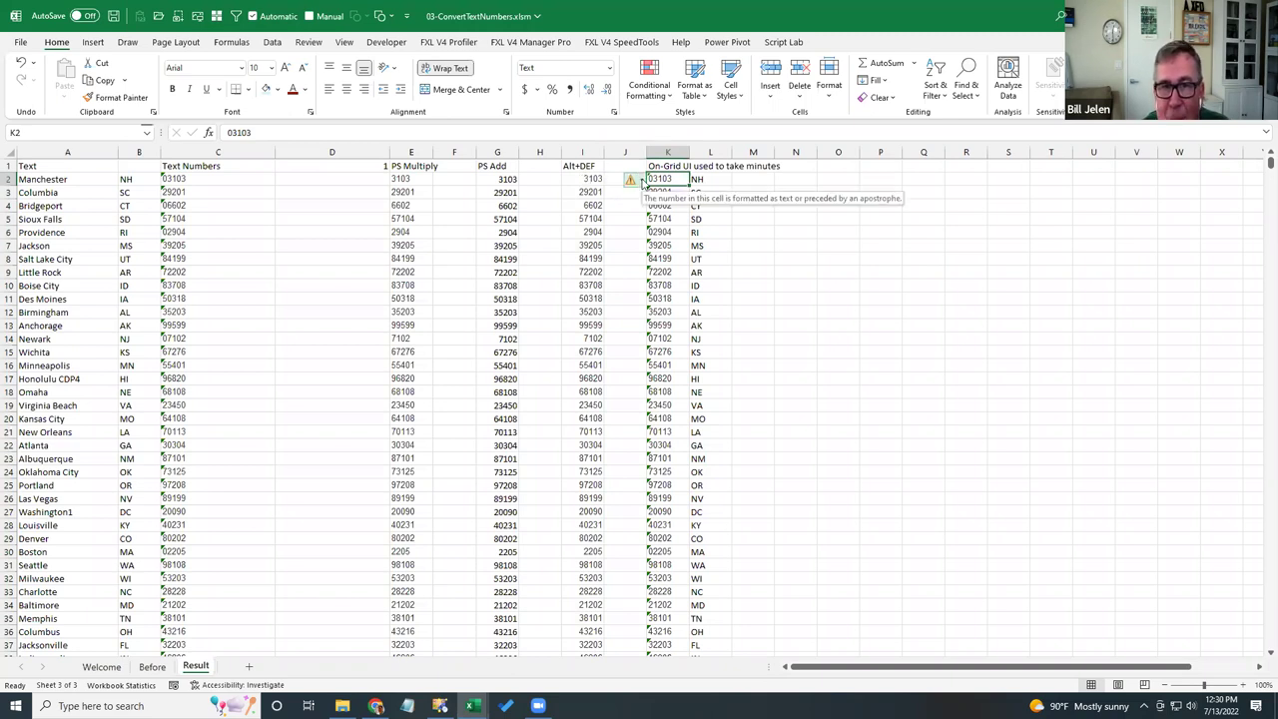
left_click(641, 183)
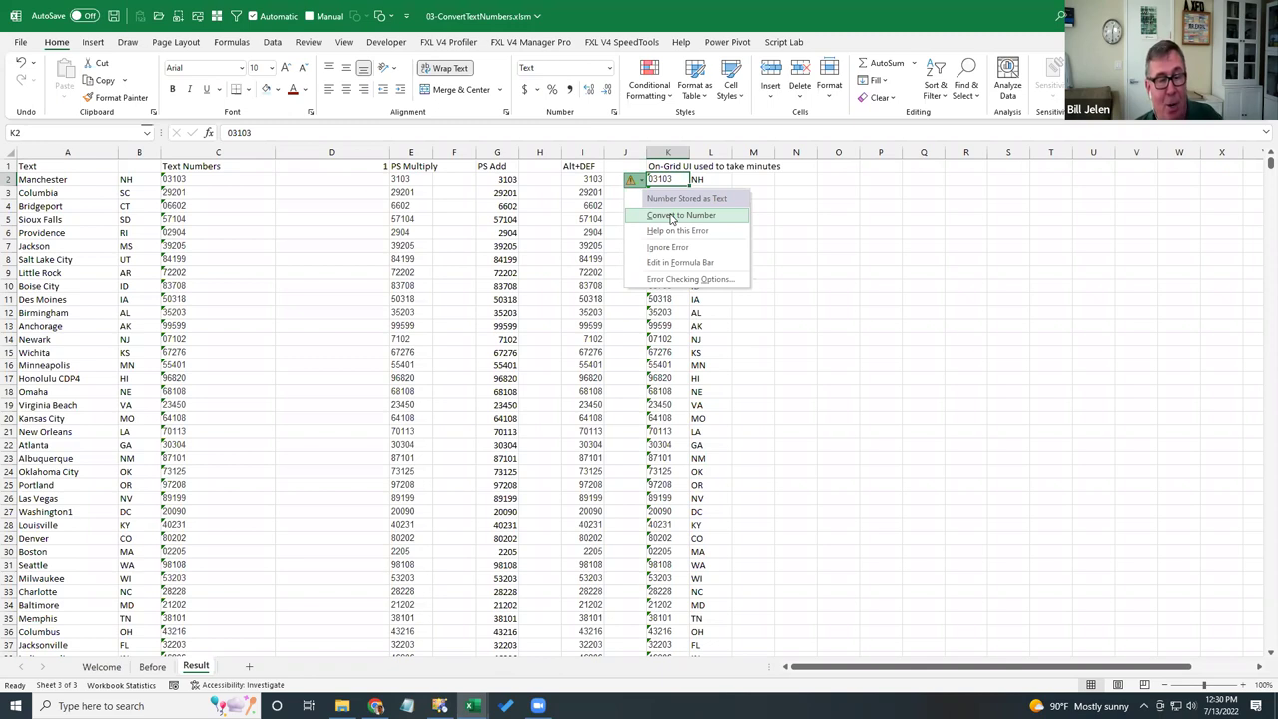
left_click(672, 216)
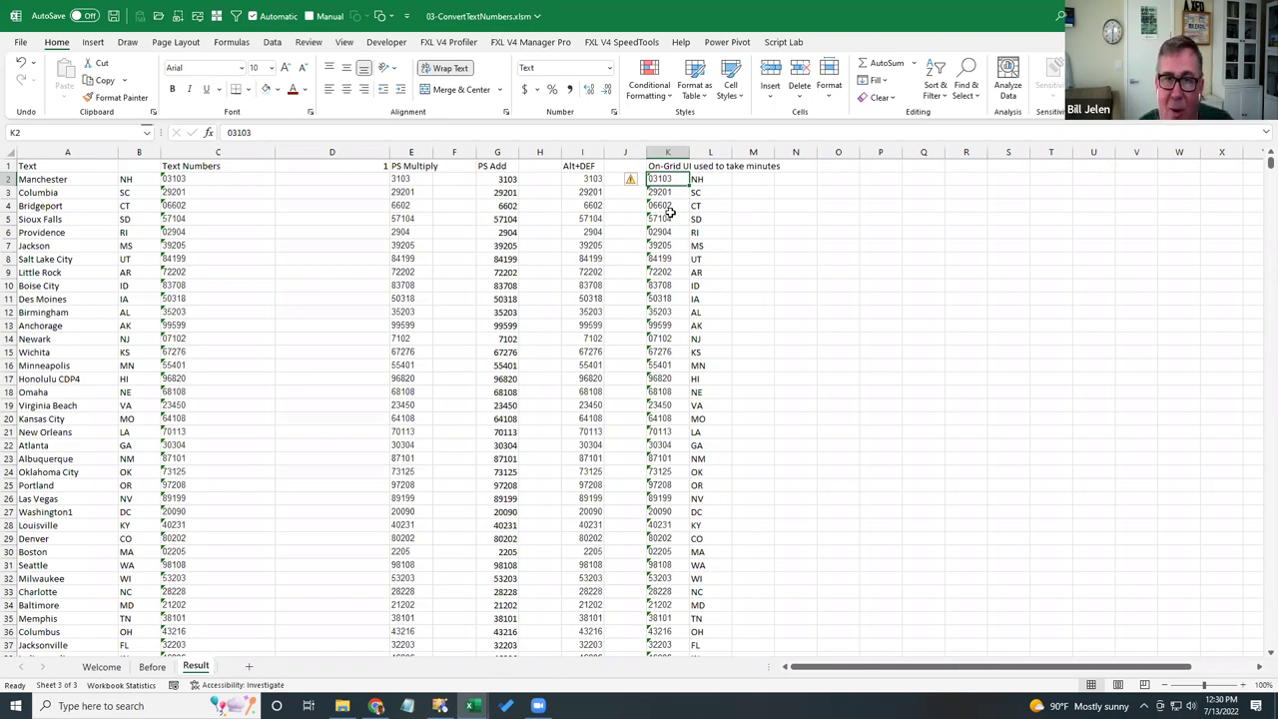
key("Right")
key("ctrl+Right")
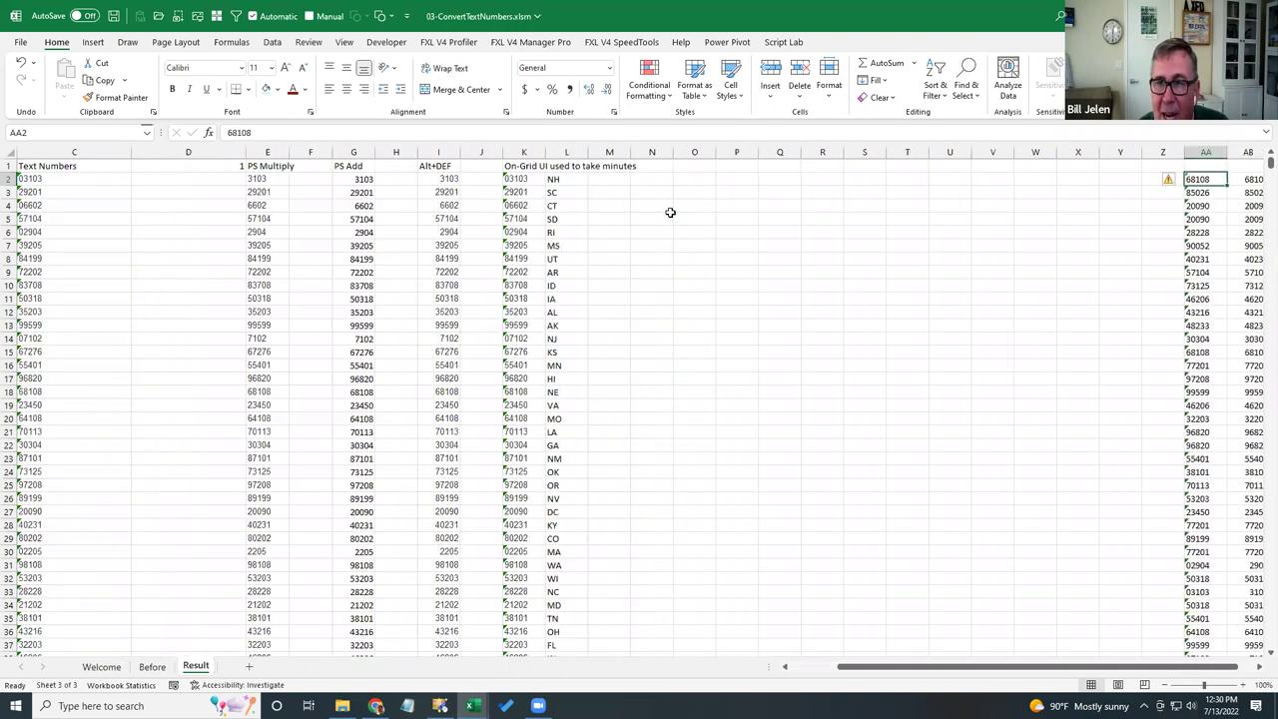
key("Right")
key("Right")
key("Left")
key("Left")
key("ctrl+Down")
key("ctrl+Up")
key("Up")
key("Down")
key("Left")
key("Left")
key("Left")
key("Left")
key("Left")
key("Left")
key("Left")
key("Left")
key("Left")
key("Left")
key("Left")
key("Left")
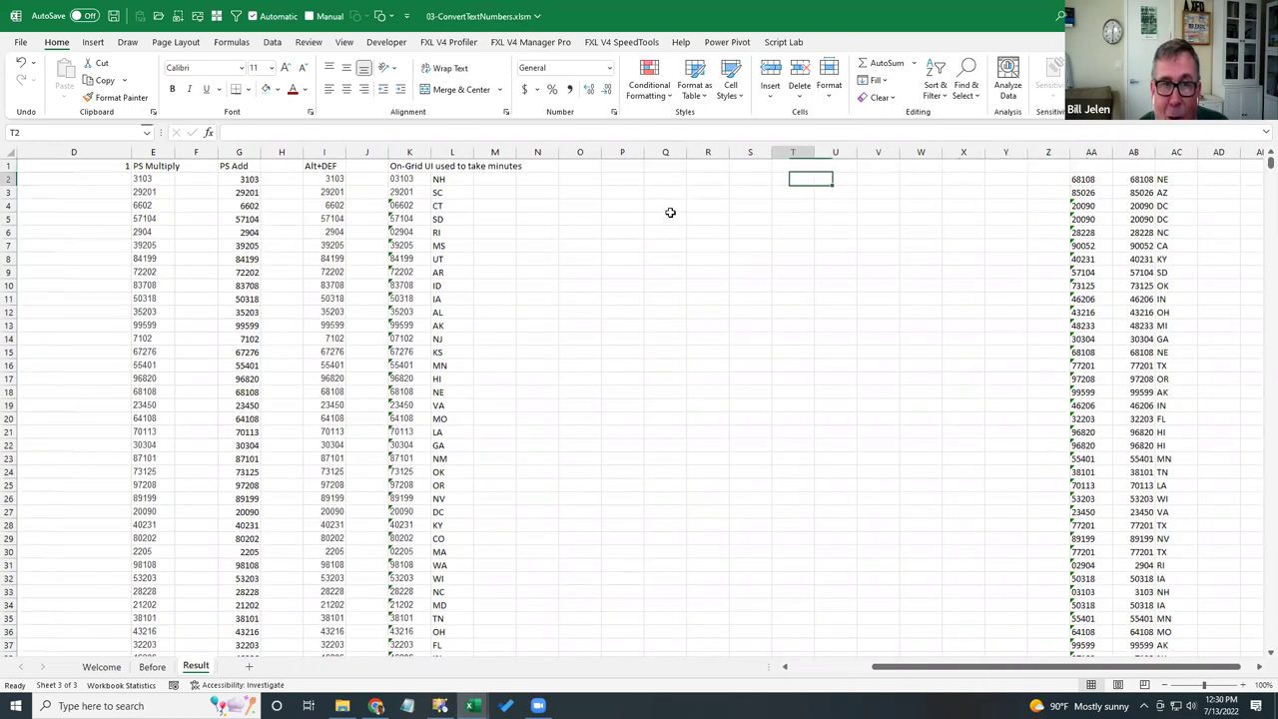
key("Left")
key("Left")
key("Left")
key("Left")
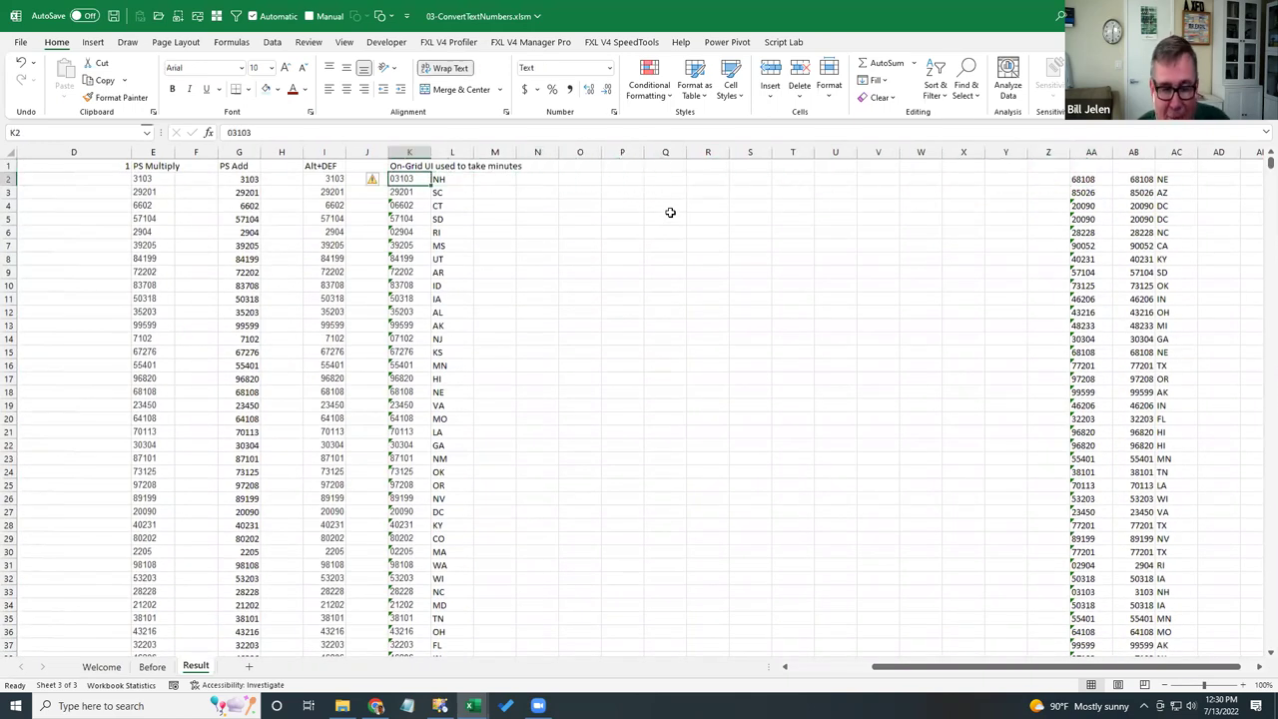
key("ctrl+shift+Down")
scroll(670, 212, "up", 5)
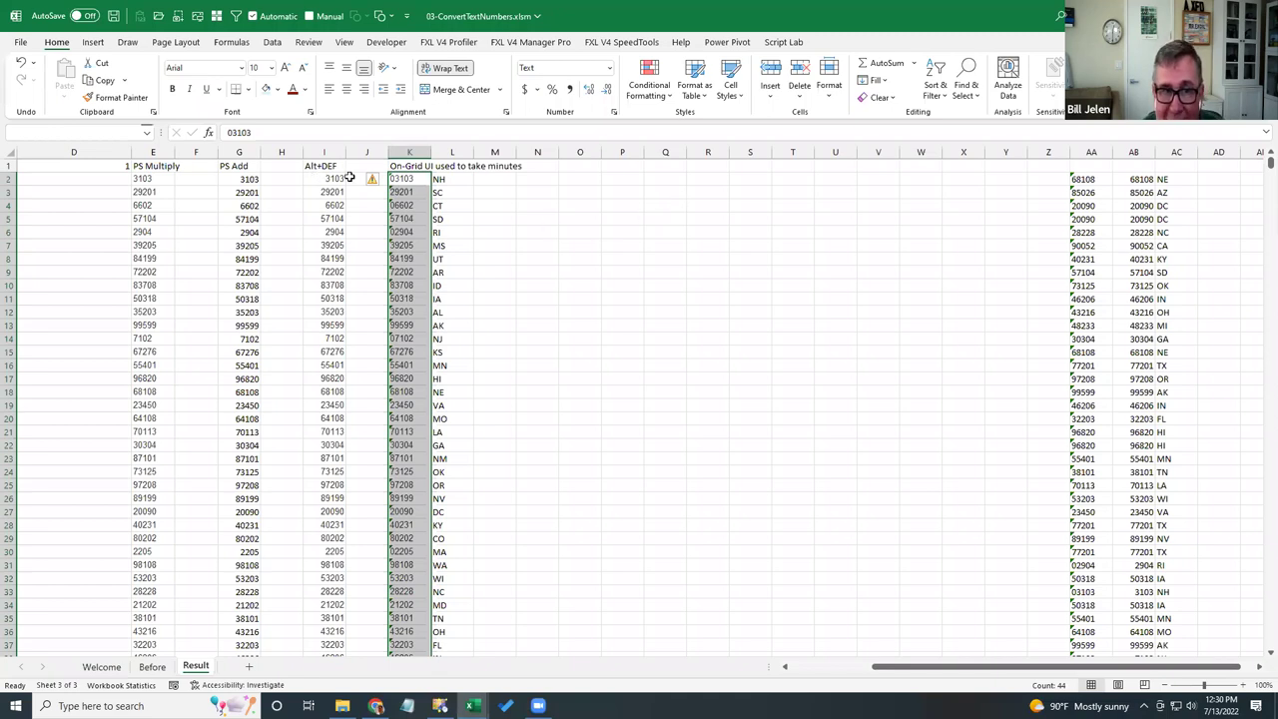
- Choose Convert to Number from the error-checking smart tag for K2:K45
left_click(381, 180)
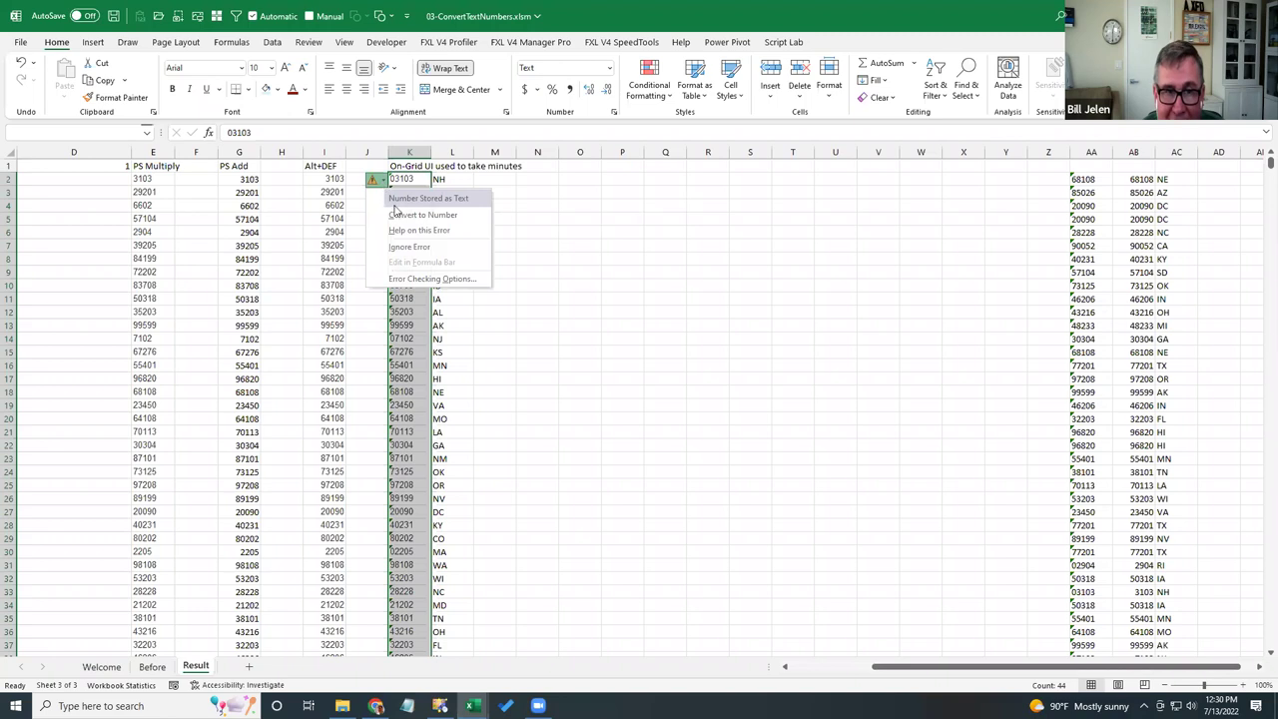
left_click(400, 217)
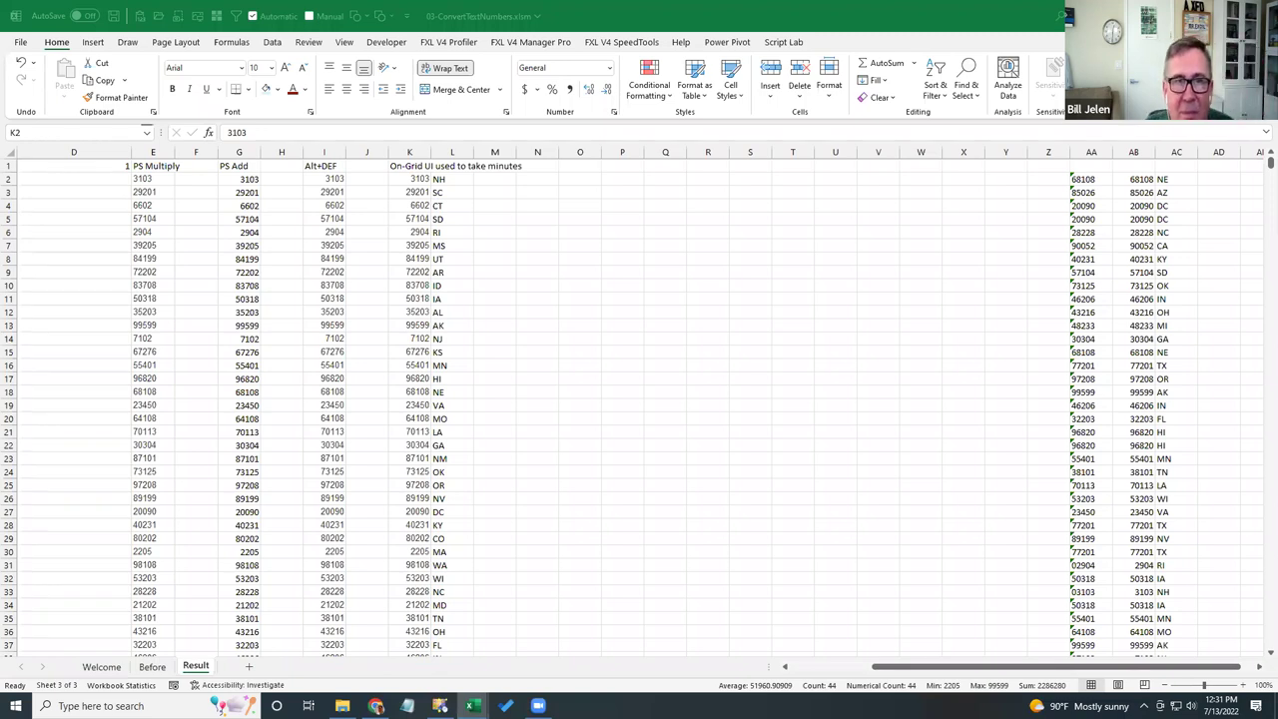
- Save and close the 03-ConvertTextNumbers workbook
left_click(114, 16)
left_click(21, 45)
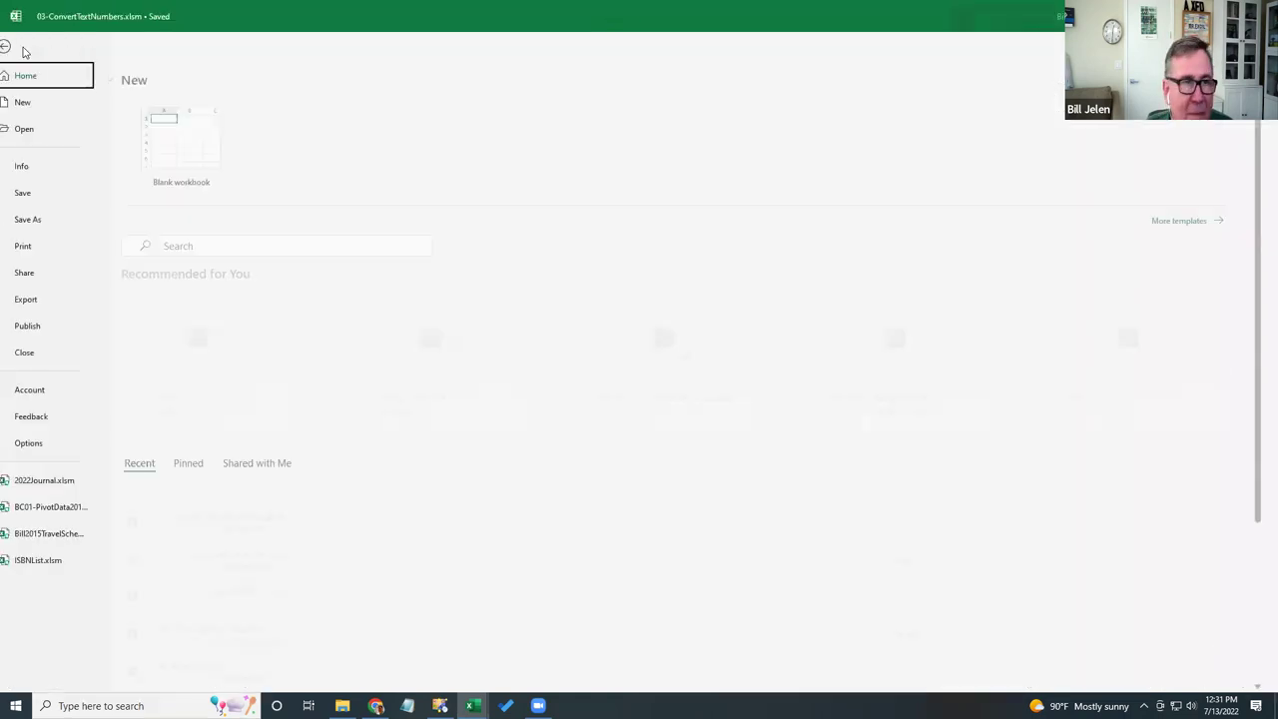
left_click(40, 351)
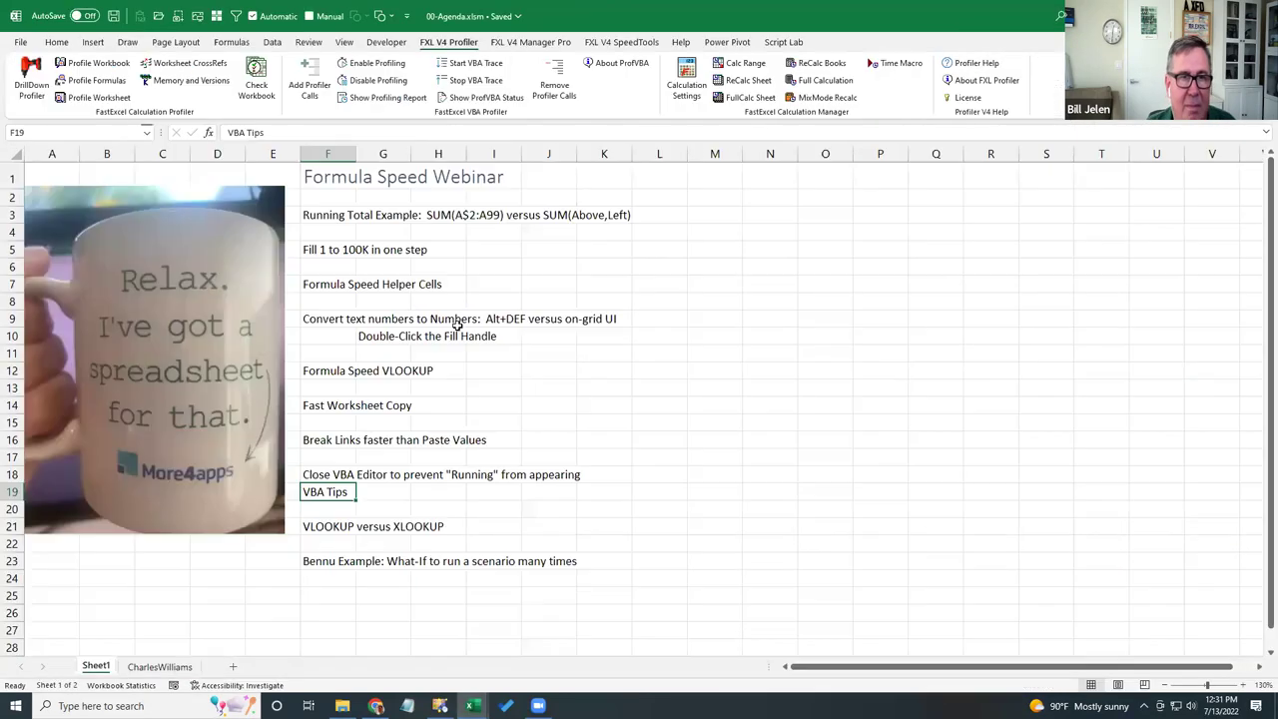
- Strike through the four finished agenda topics in F3–F9, then open 04-VLOOKUPSortedOrNot2.xlsm
left_click(325, 216)
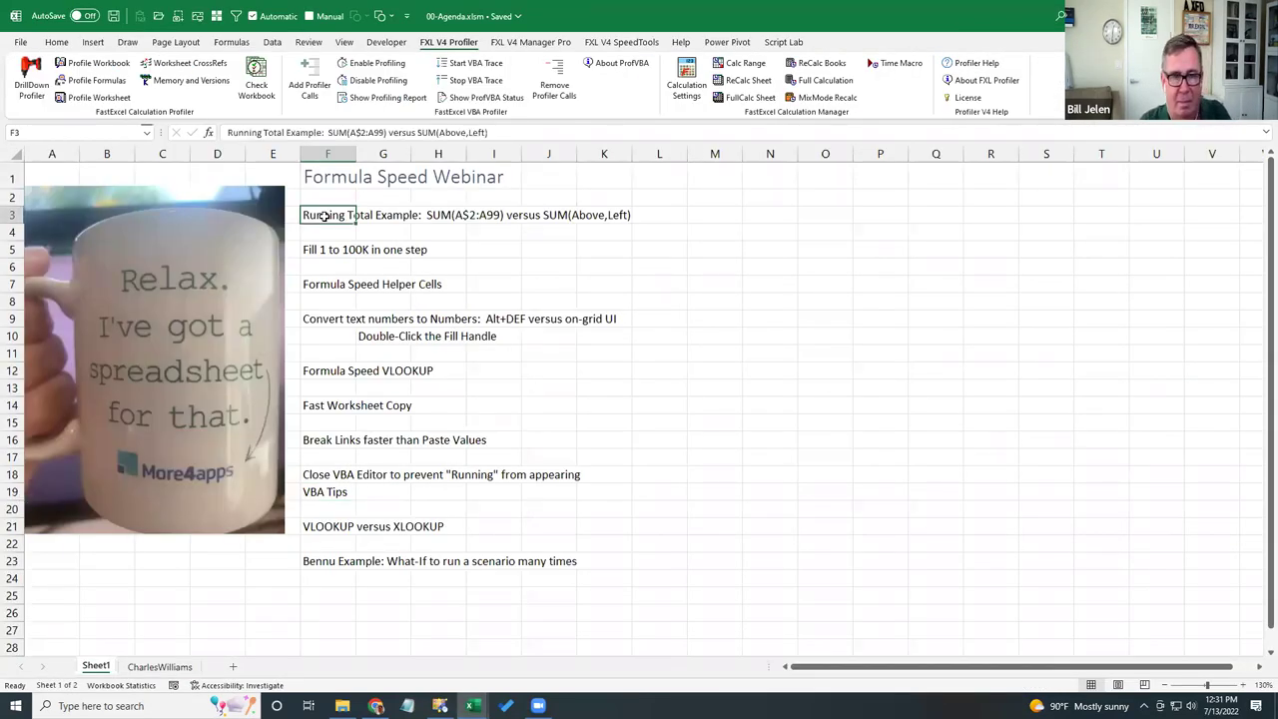
key("ctrl+5")
key("Down")
key("Down")
key("ctrl+5")
key("Down")
key("Down")
key("ctrl+5")
key("Down")
key("Down")
key("ctrl+5")
key("Down")
key("Down")
key("Down")
key("Down")
key("Up")
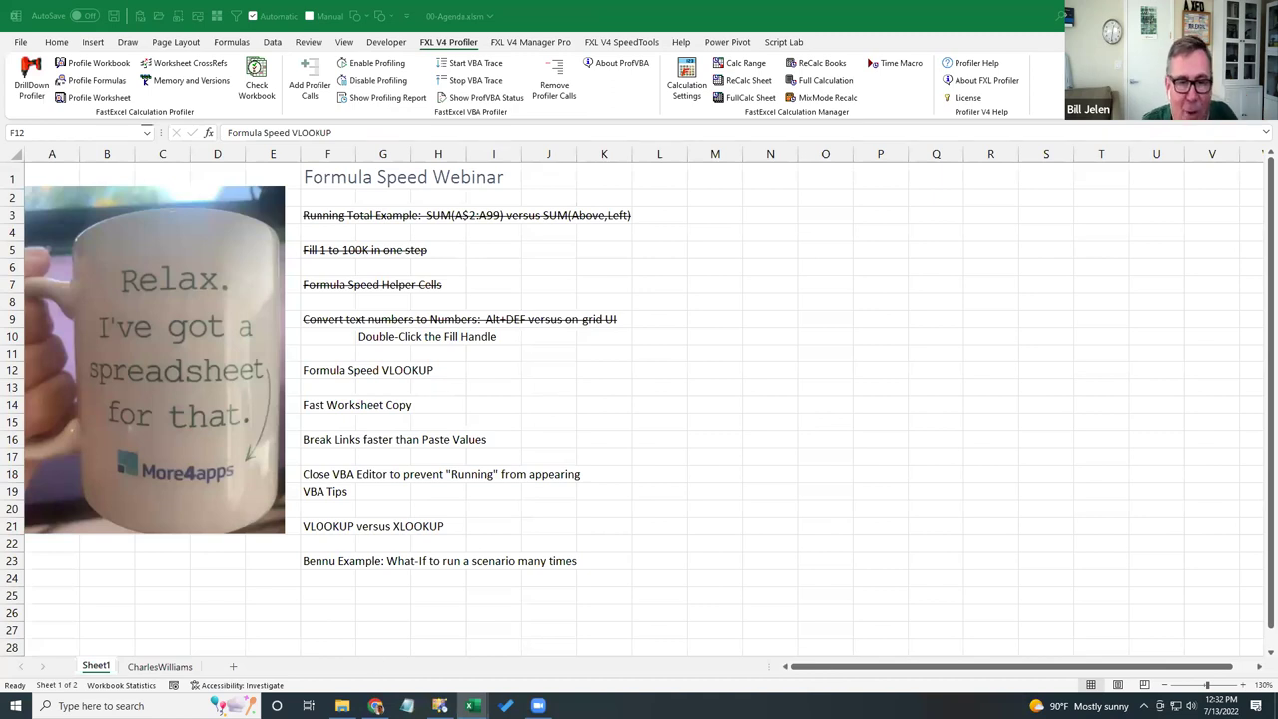
left_click(341, 706)
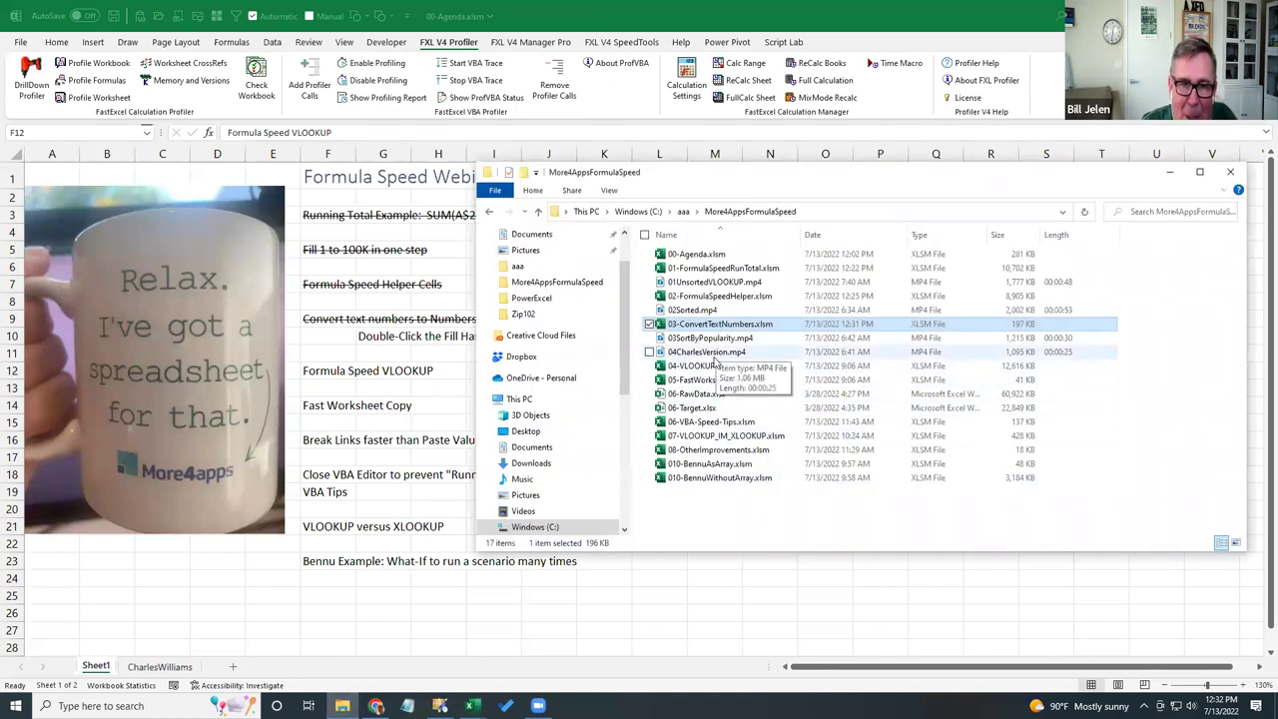
double_click(713, 365)
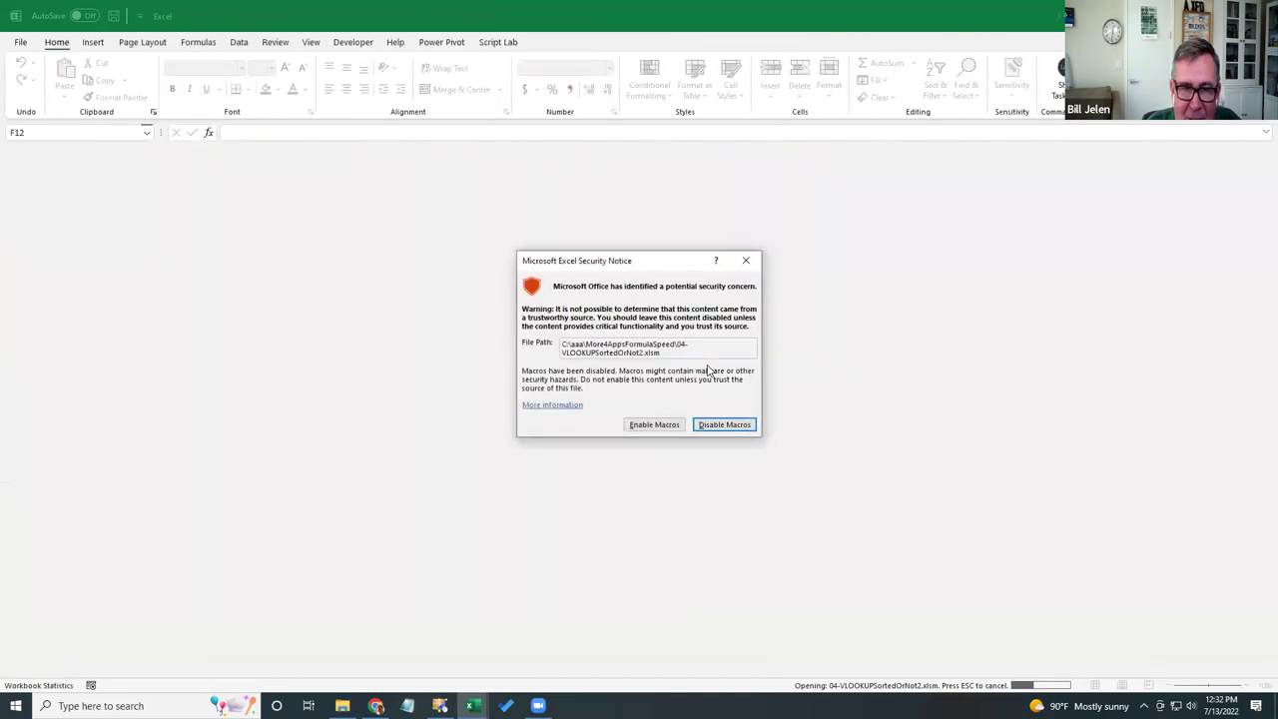
- Enable the workbook's macros and switch to the Tweets sheet
left_click(655, 424)
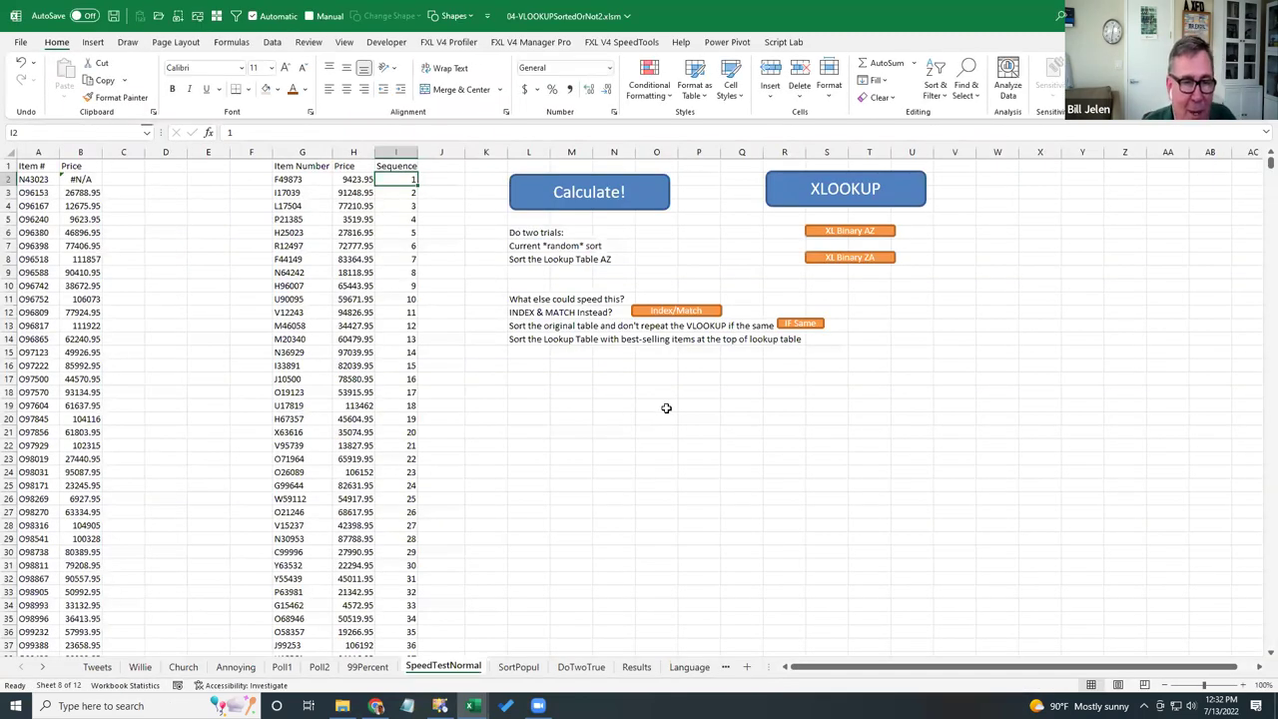
left_click(97, 667)
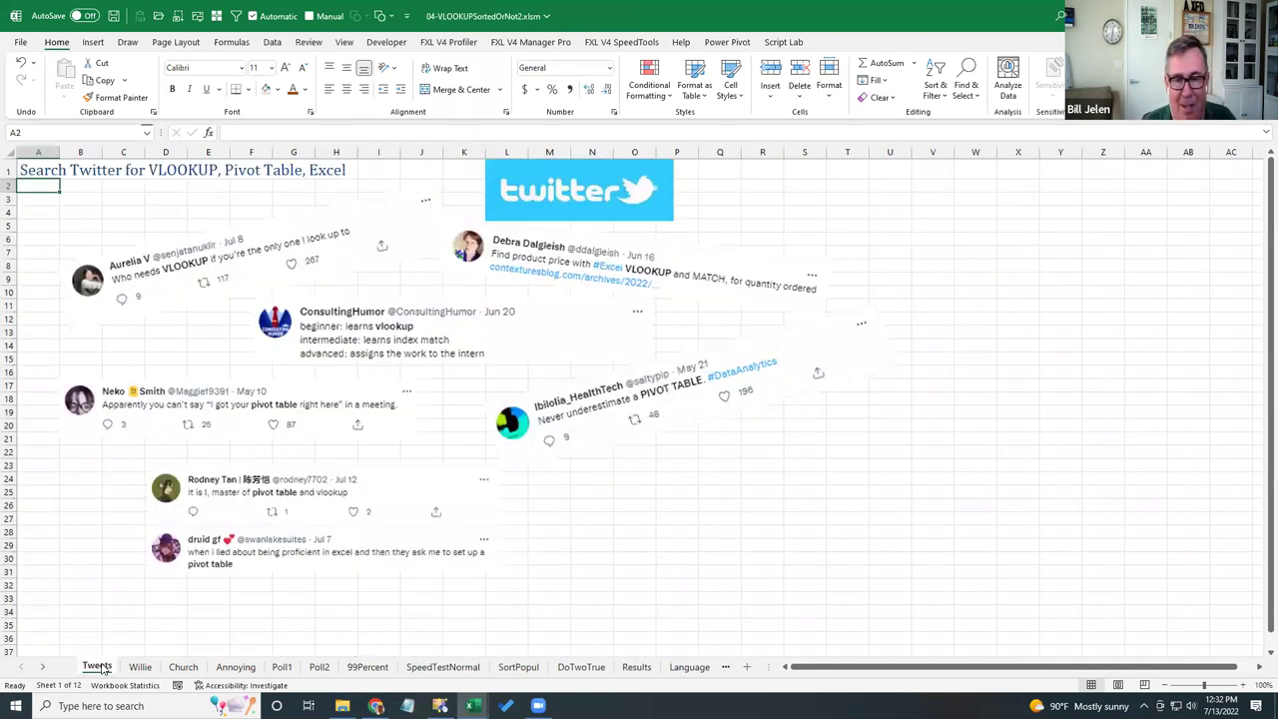
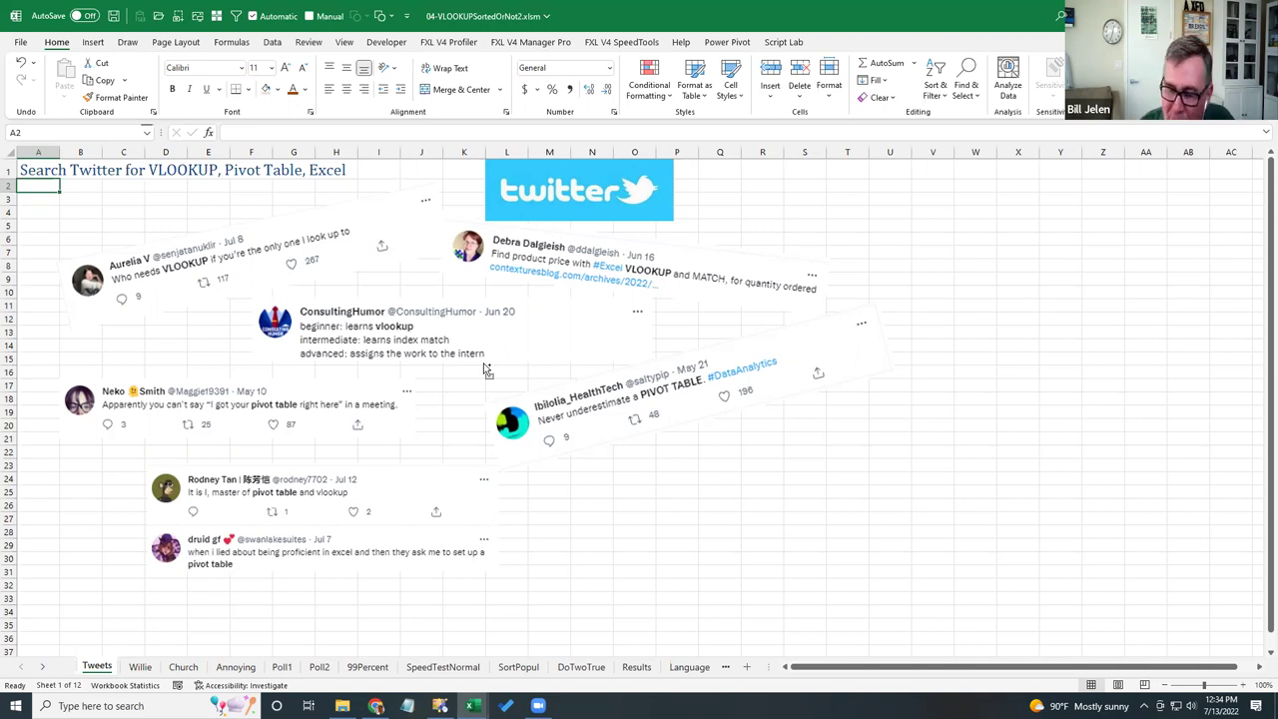
- Step sheet by sheet from Tweets through Willie, Church and Annoying to the Poll1 tweet poll
key("ctrl+Page_Down")
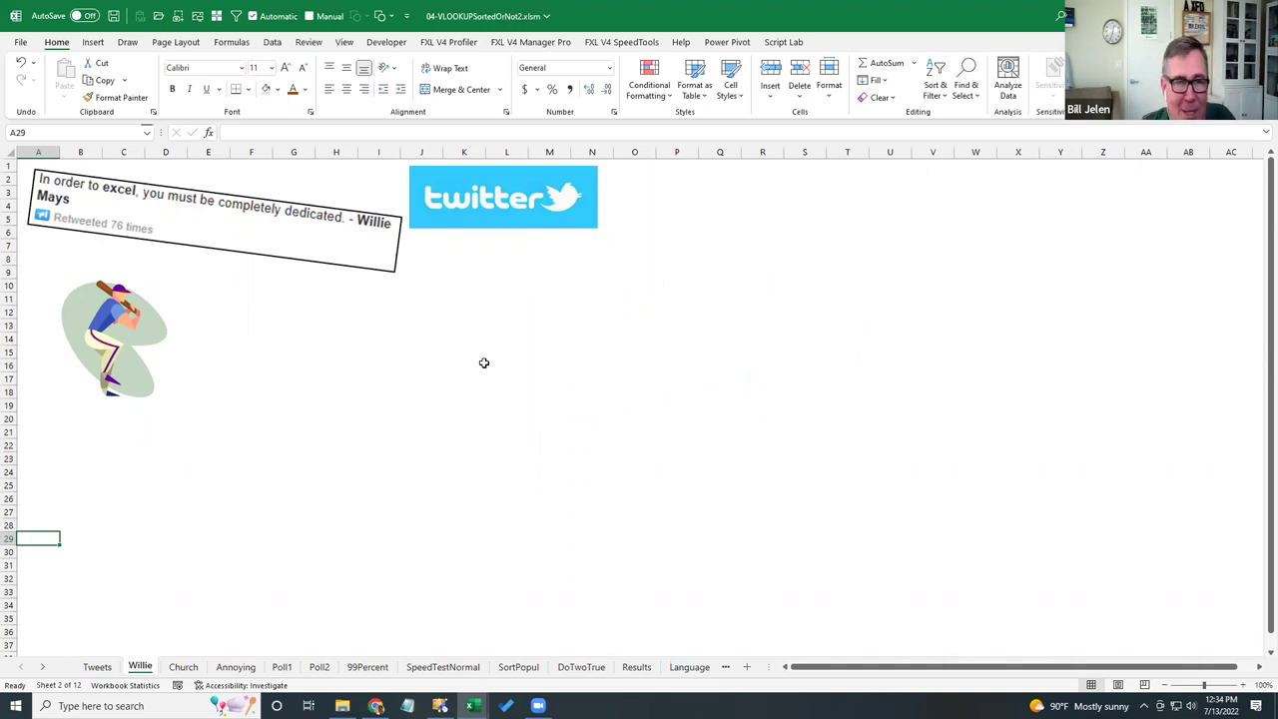
key("ctrl+Page_Down")
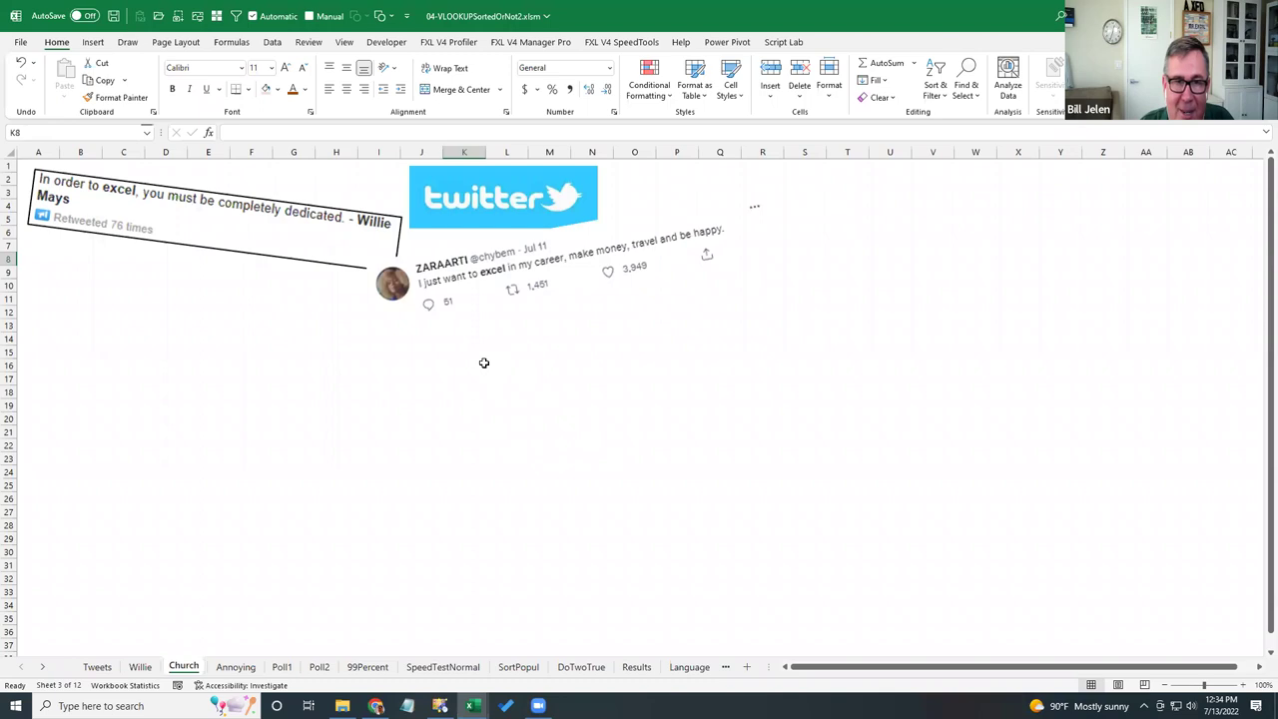
key("ctrl+Page_Down")
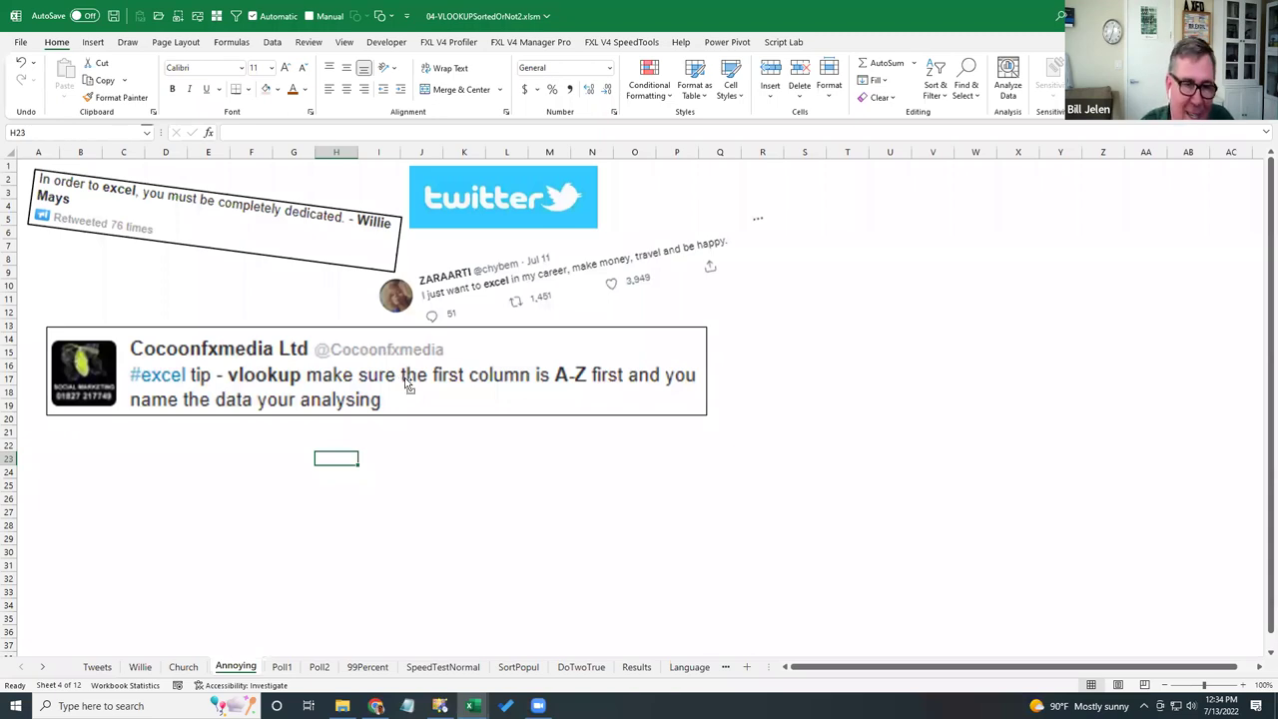
key("ctrl+Page_Down")
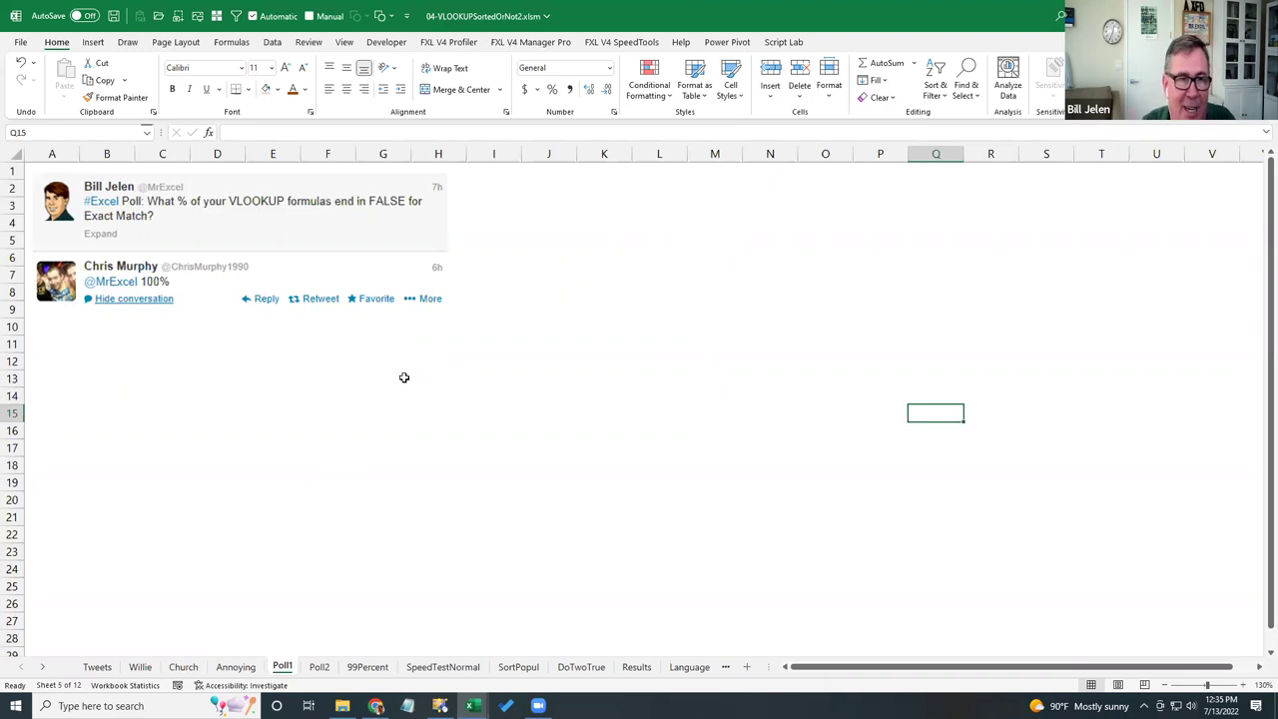
- Advance to Poll2, then go to the 99Percent and SpeedTestNormal sheets
key("ctrl+Page_Down")
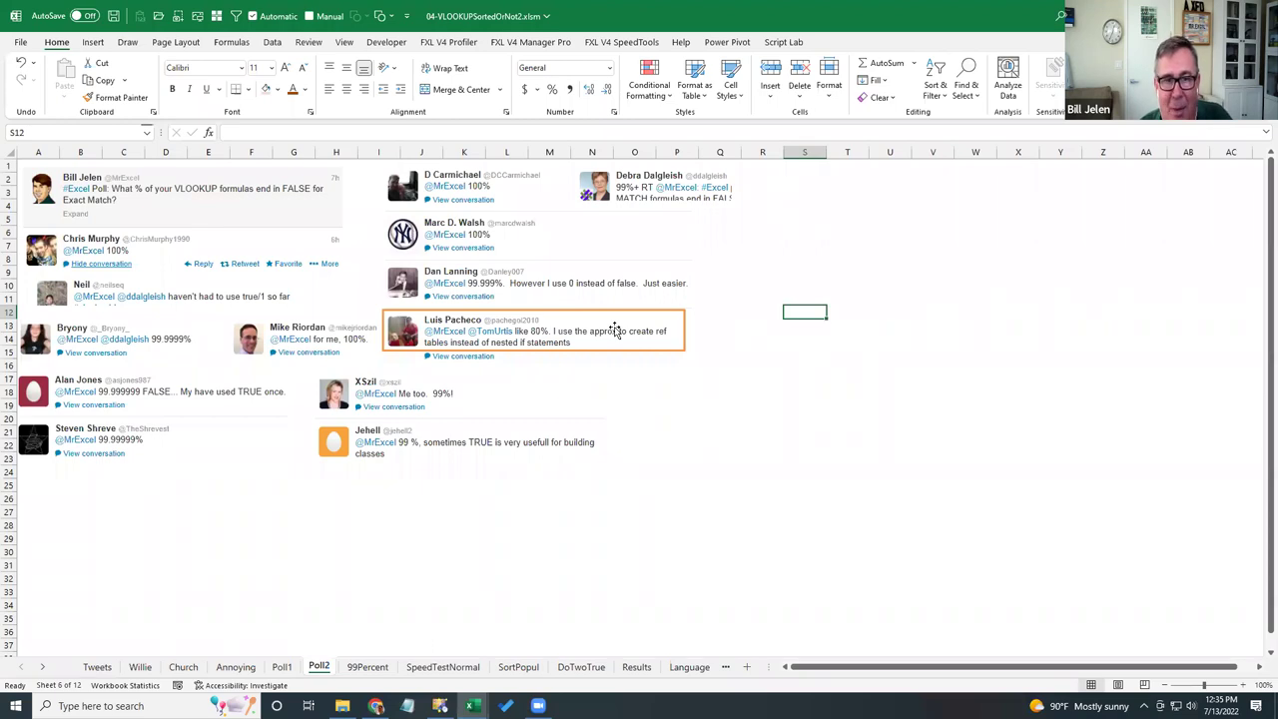
left_click(367, 667)
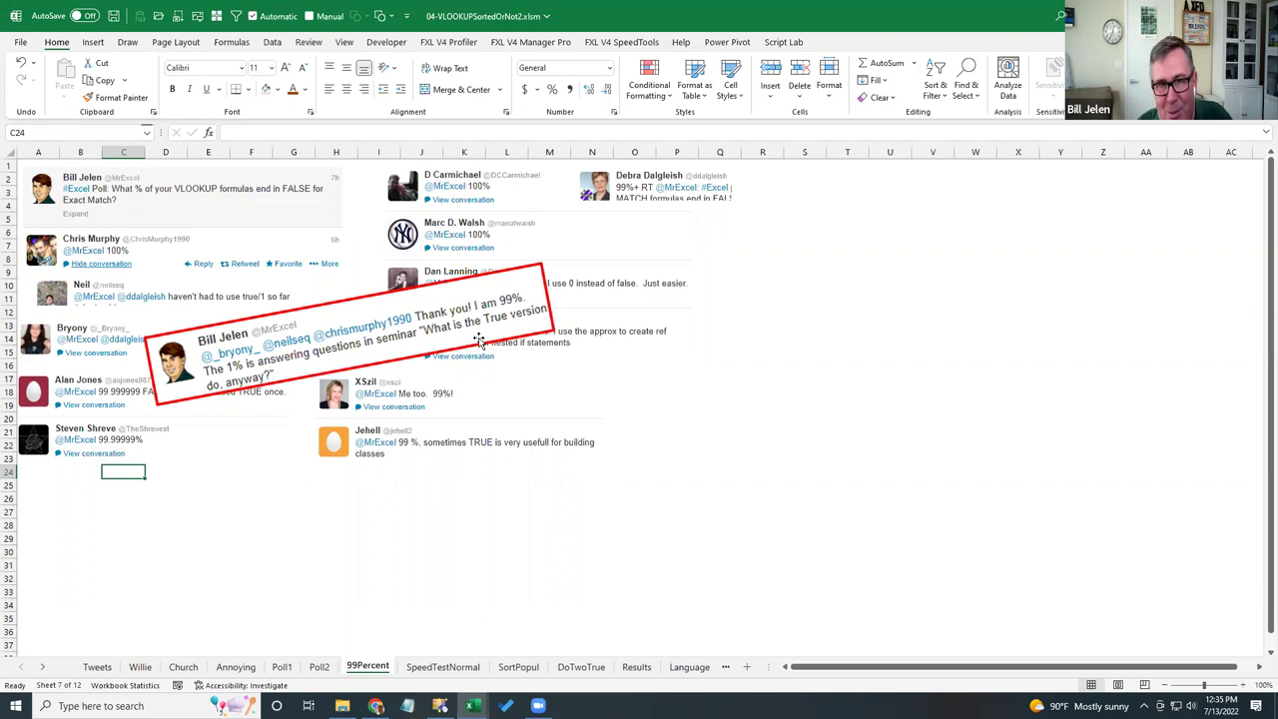
left_click(444, 667)
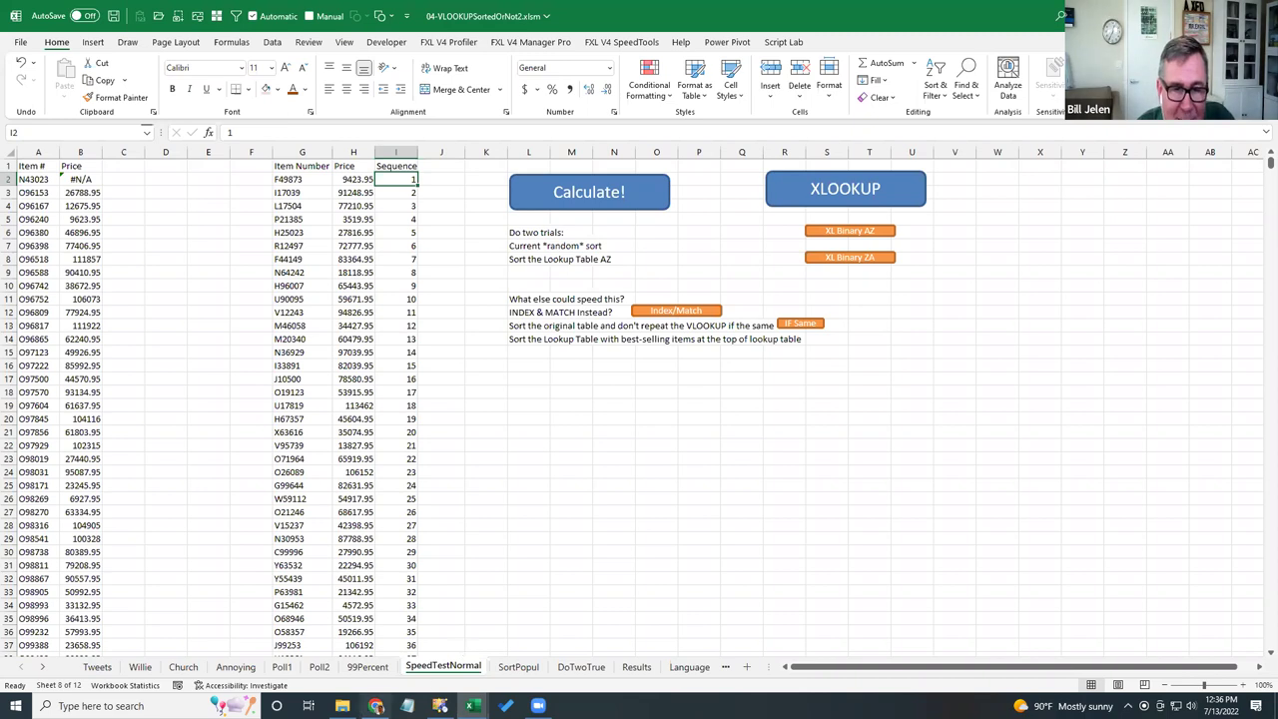
- Play 01UnsortedVLOOKUP.mp4 from the demo folder through its CalcTimer result, then close it and select 02Sorted.mp4
left_click(341, 706)
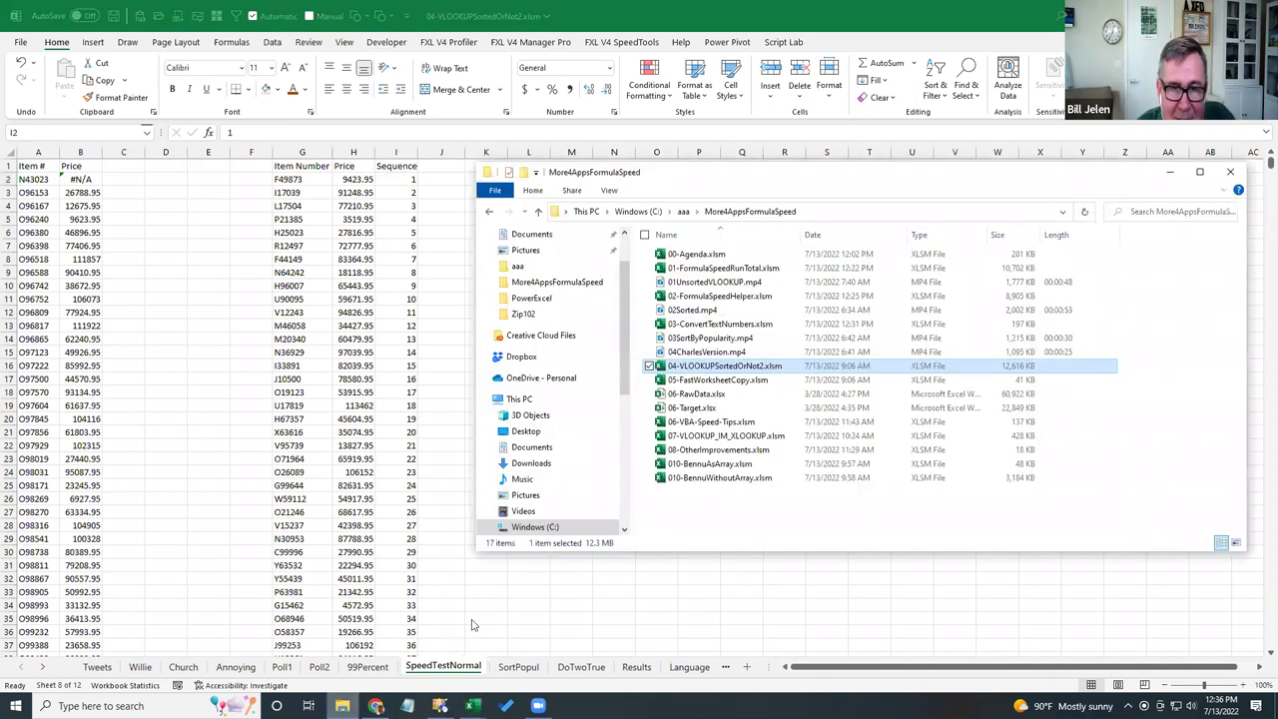
left_click(697, 282)
double_click(696, 282)
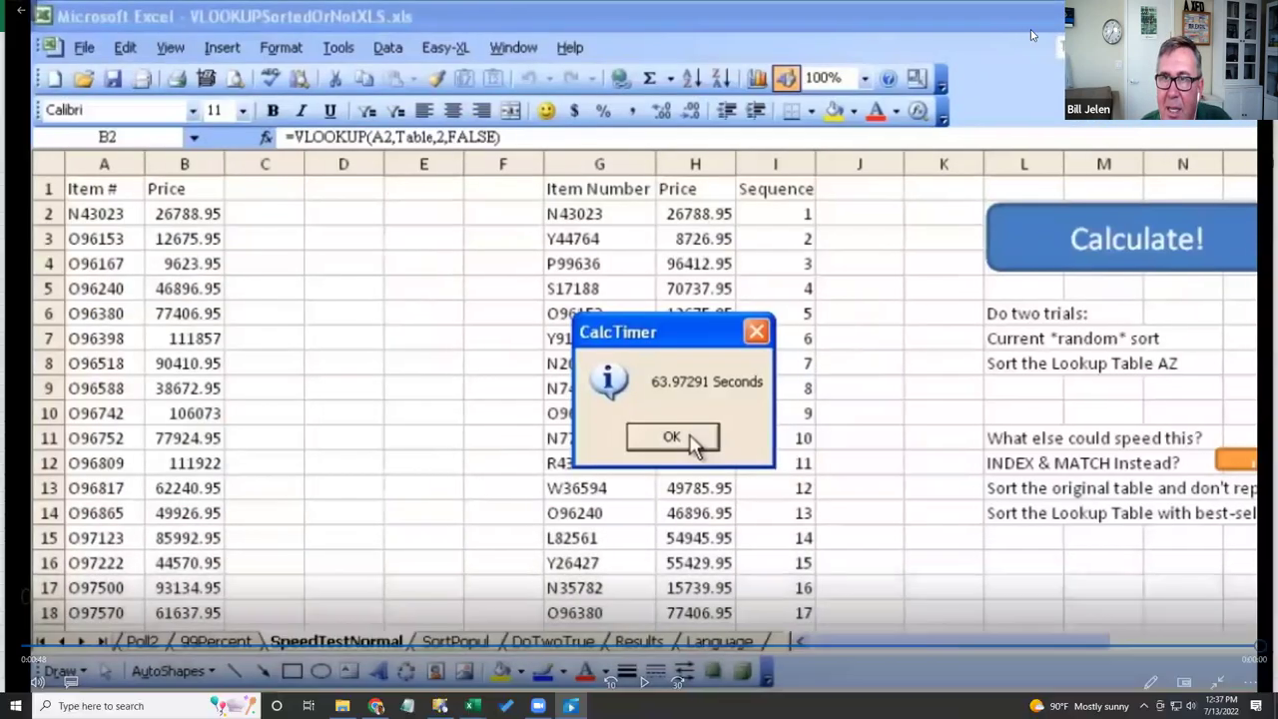
key("alt+F4")
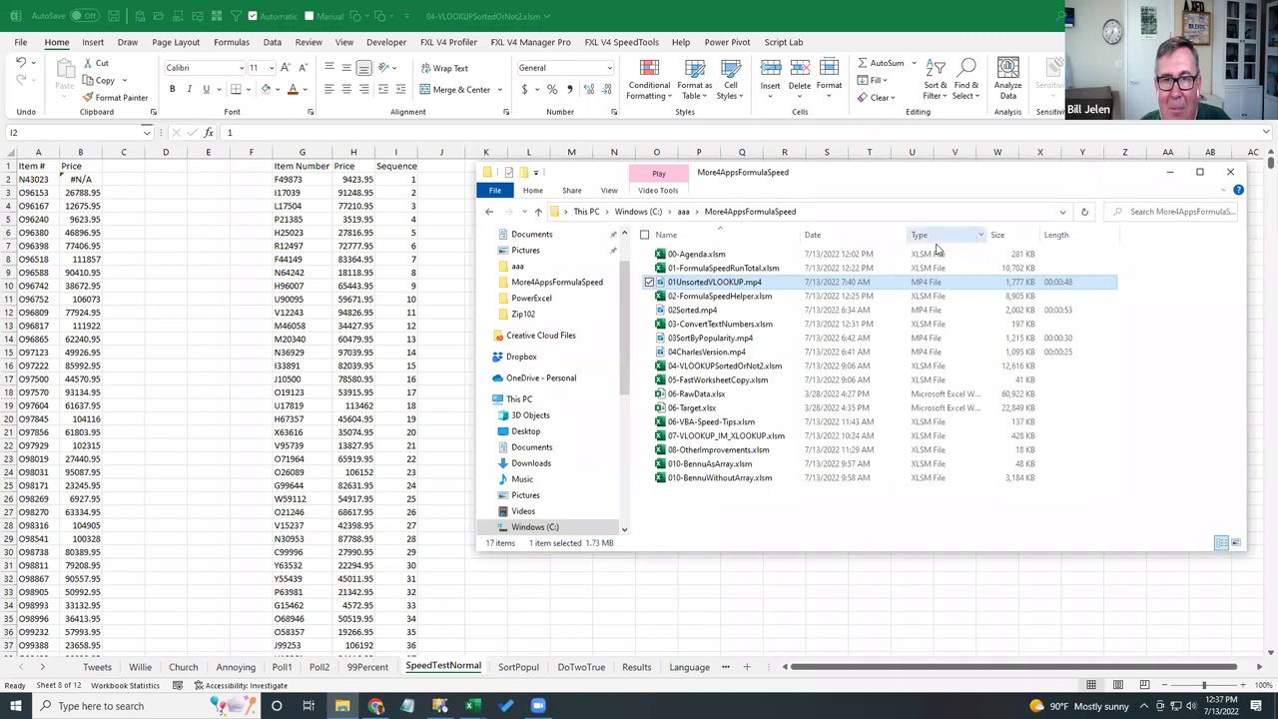
left_click(702, 311)
- Play 02Sorted.mp4 to its 76.75707-second CalcTimer result, close it, and return to Excel
double_click(701, 312)
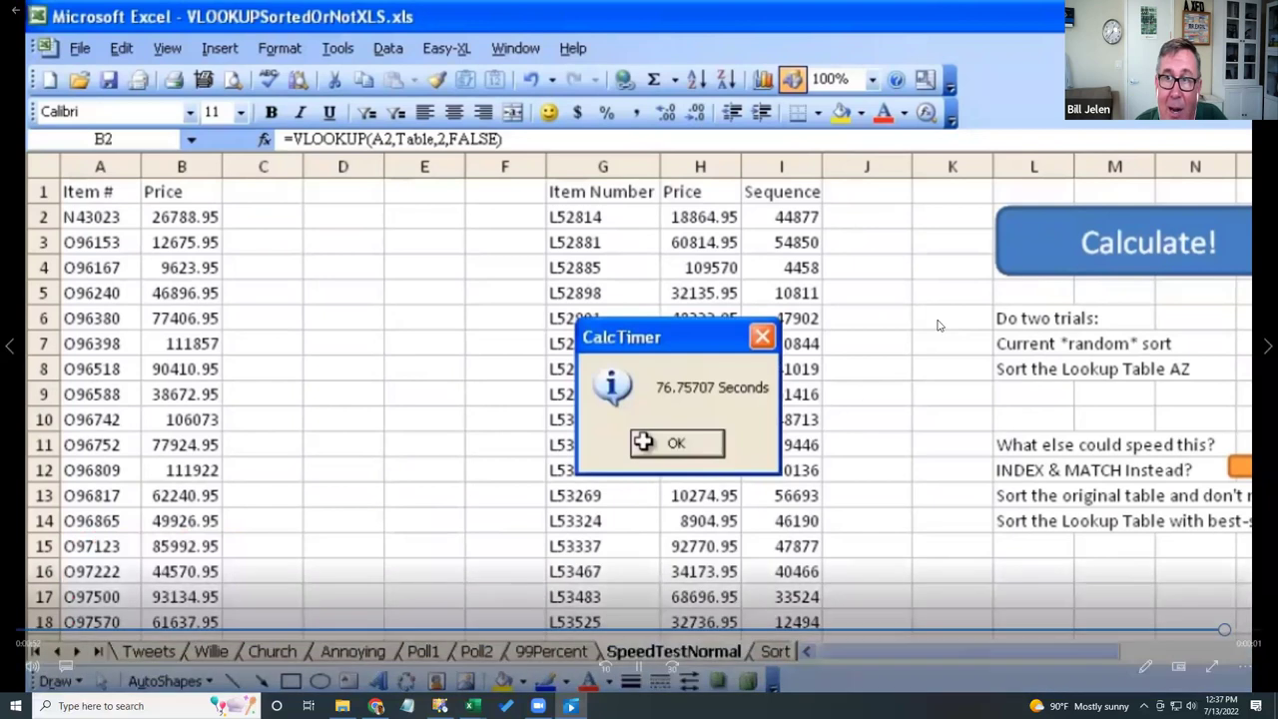
key("alt+F4")
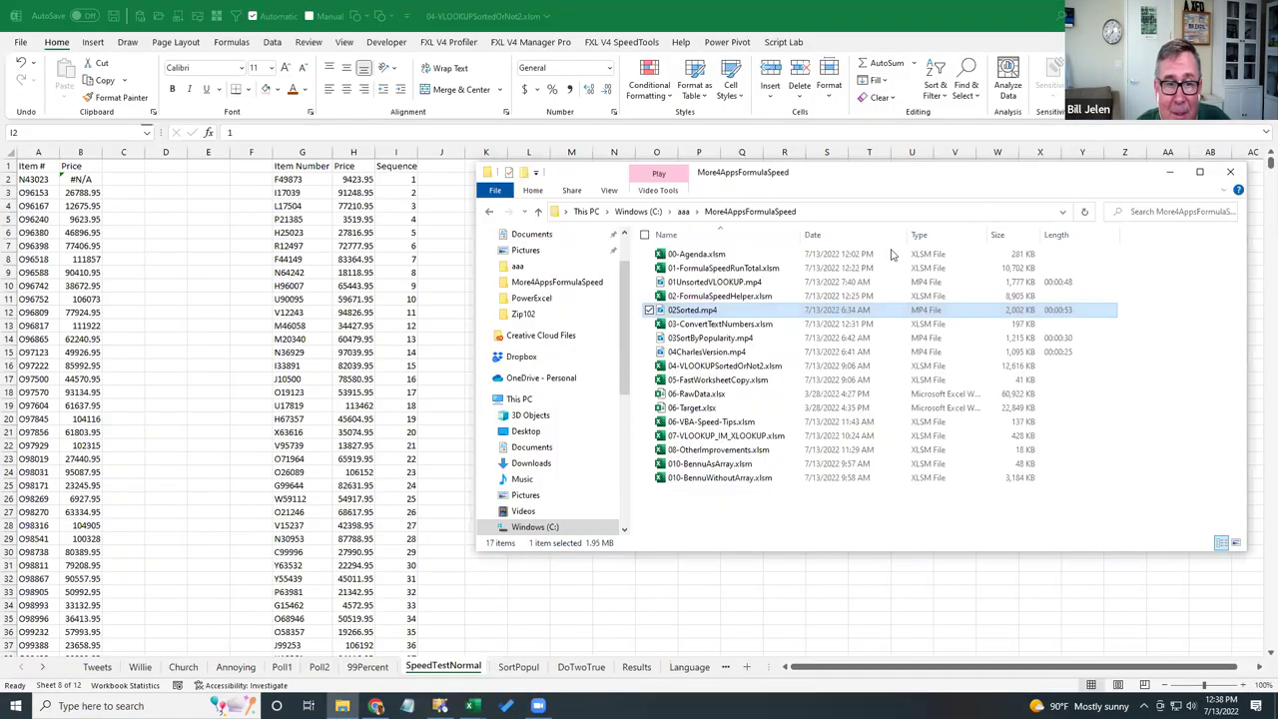
left_click(517, 668)
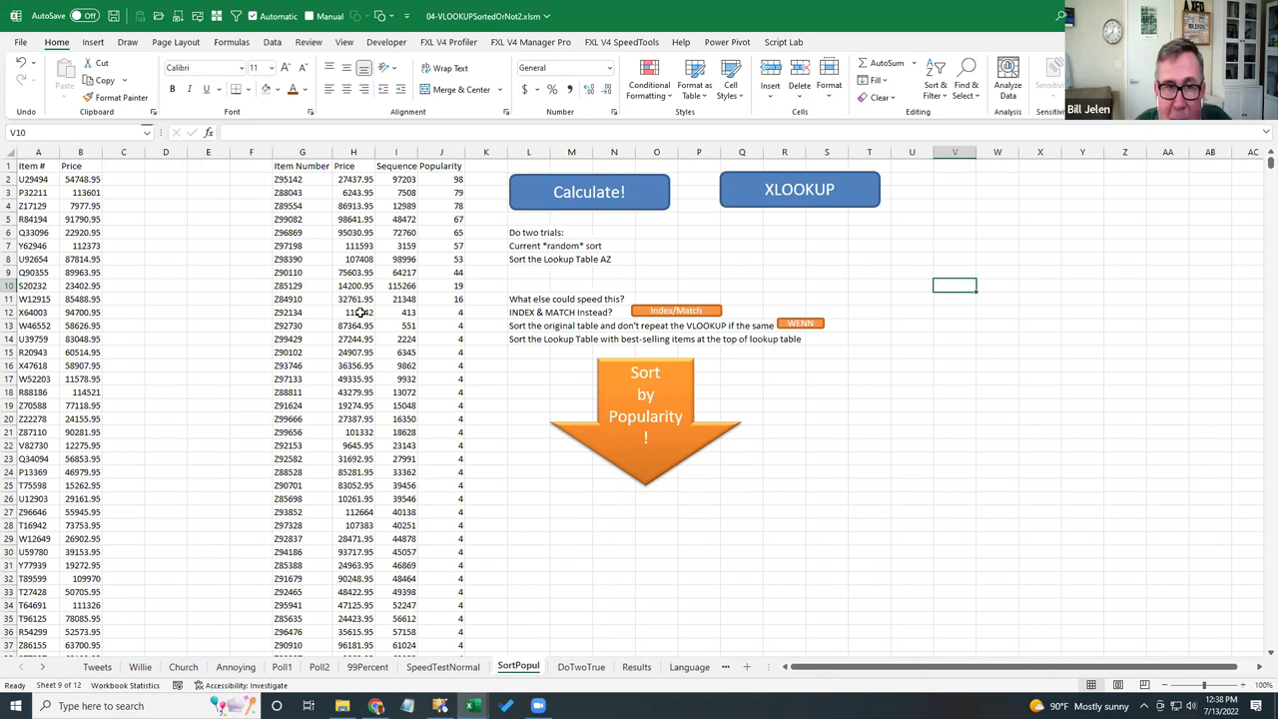
- Play 03SortByPopularity.mp4 to its 30.20357-second result, close it, and return to Excel
key("alt+Tab")
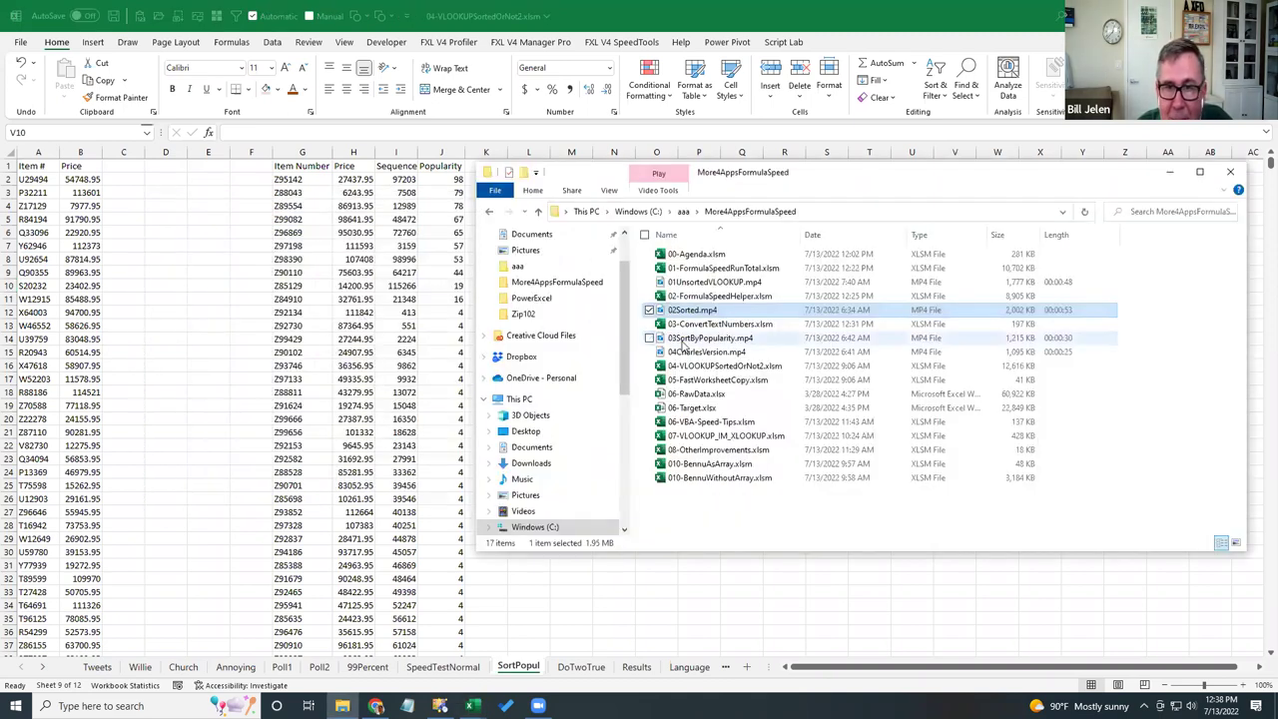
double_click(684, 341)
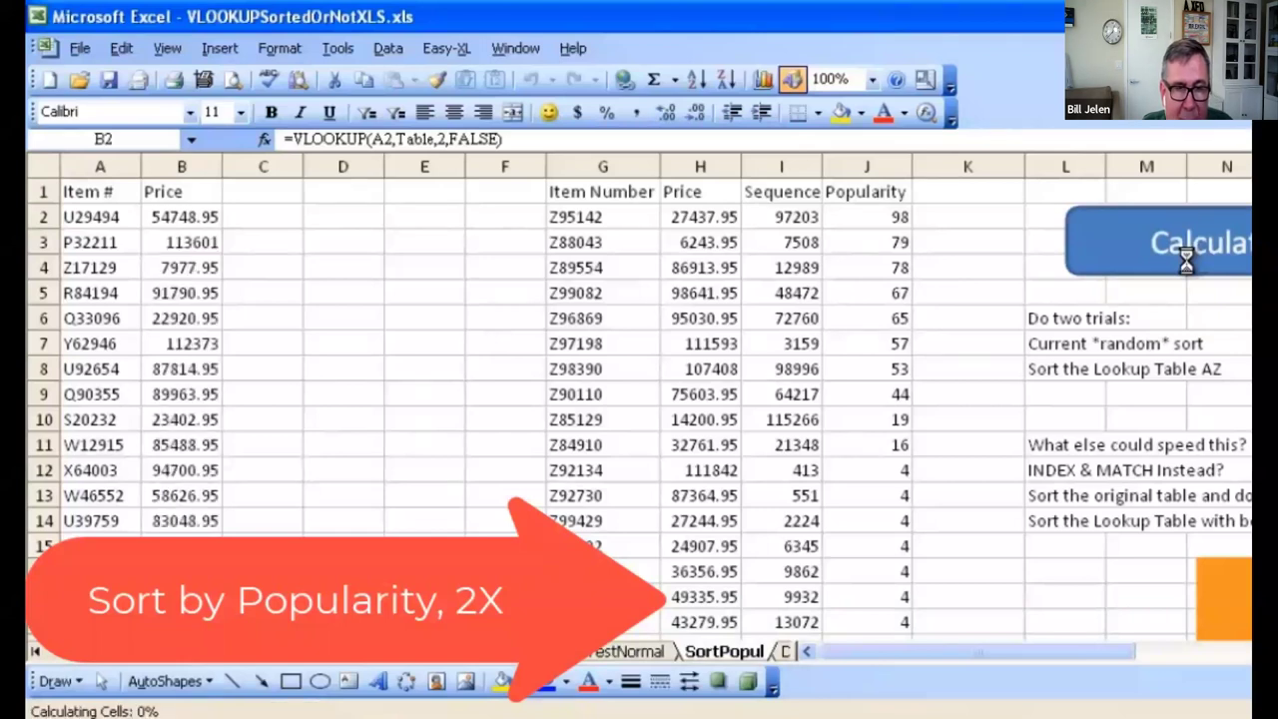
mouse_move(267, 637)
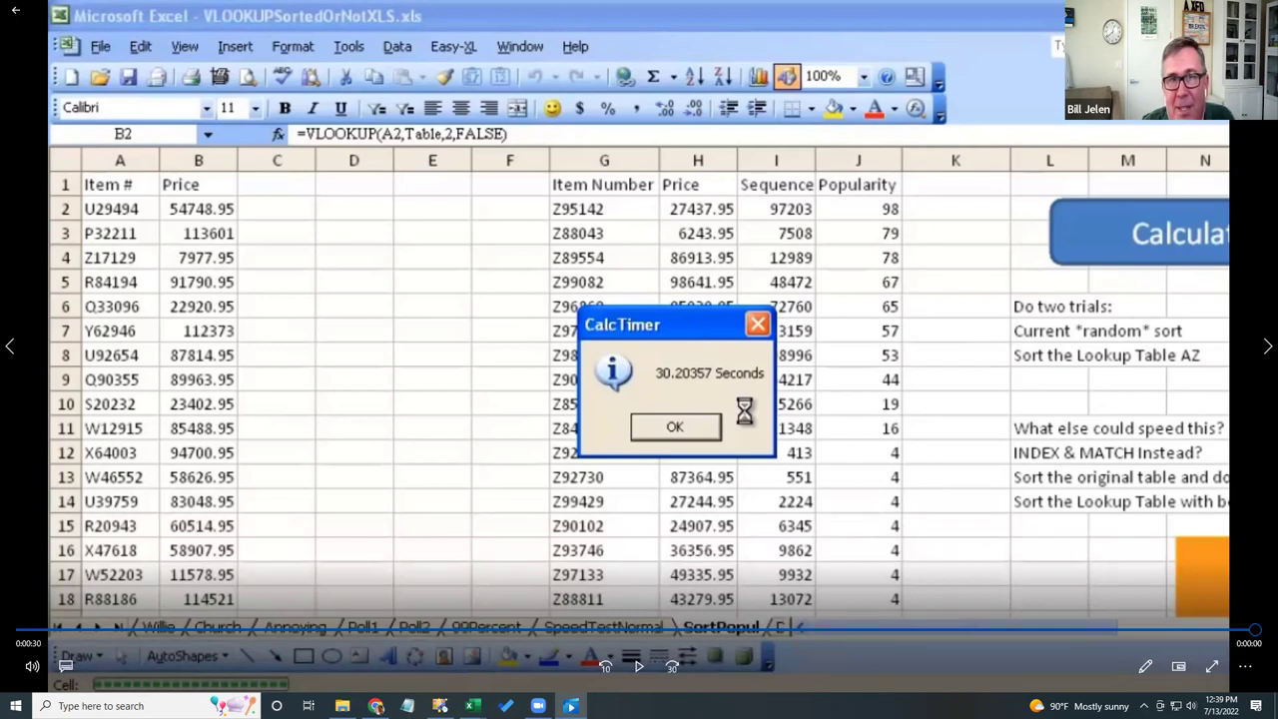
key("alt+F4")
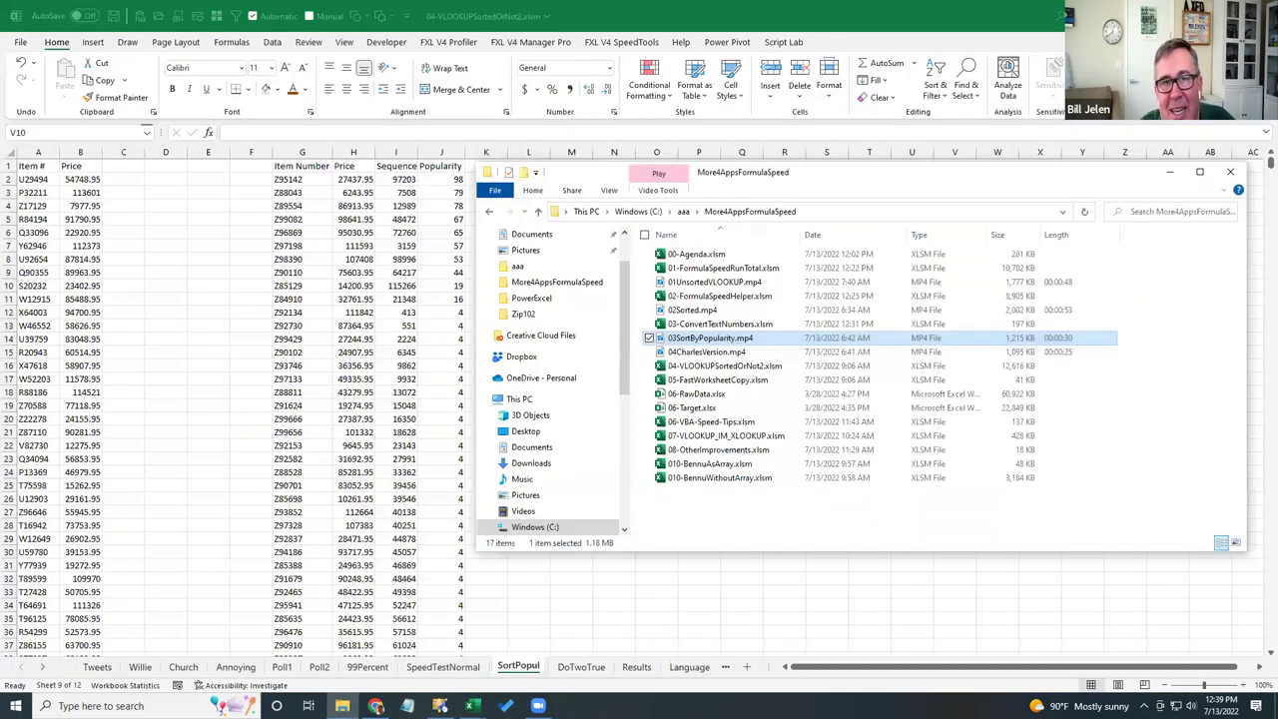
key("alt+Tab")
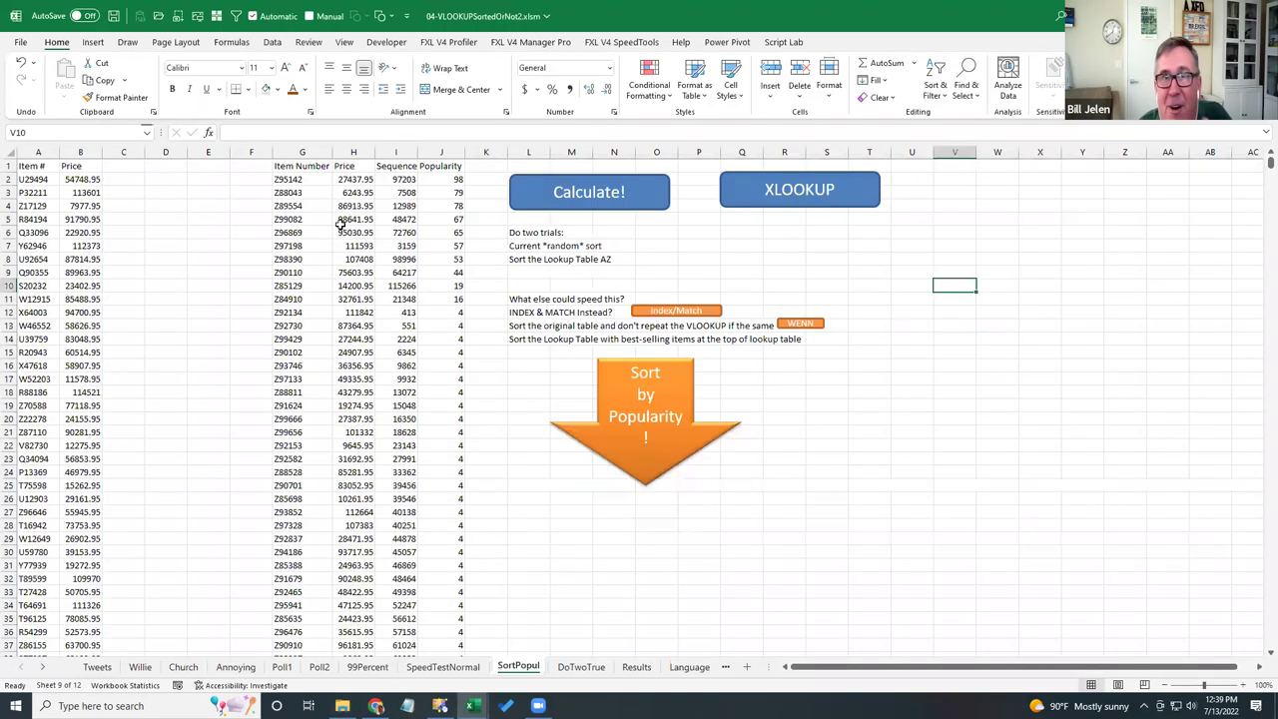
left_click(573, 673)
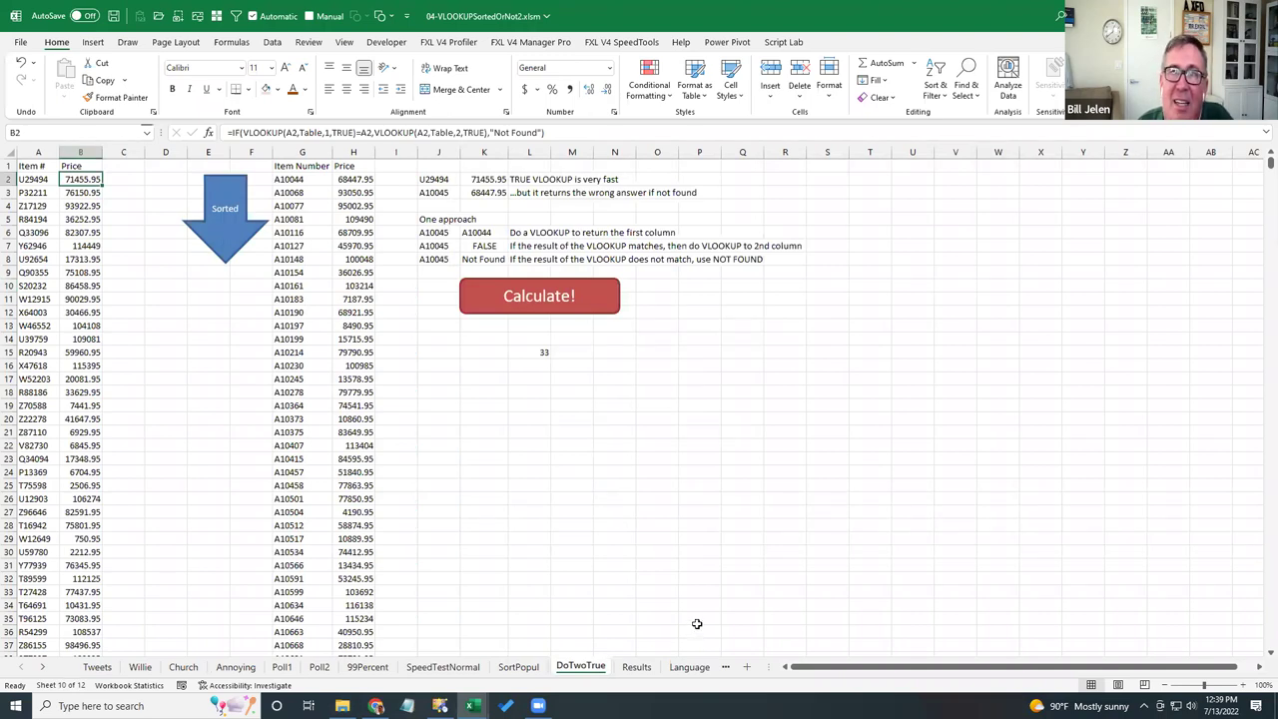
scroll(677, 602, "up", 1, "ctrl")
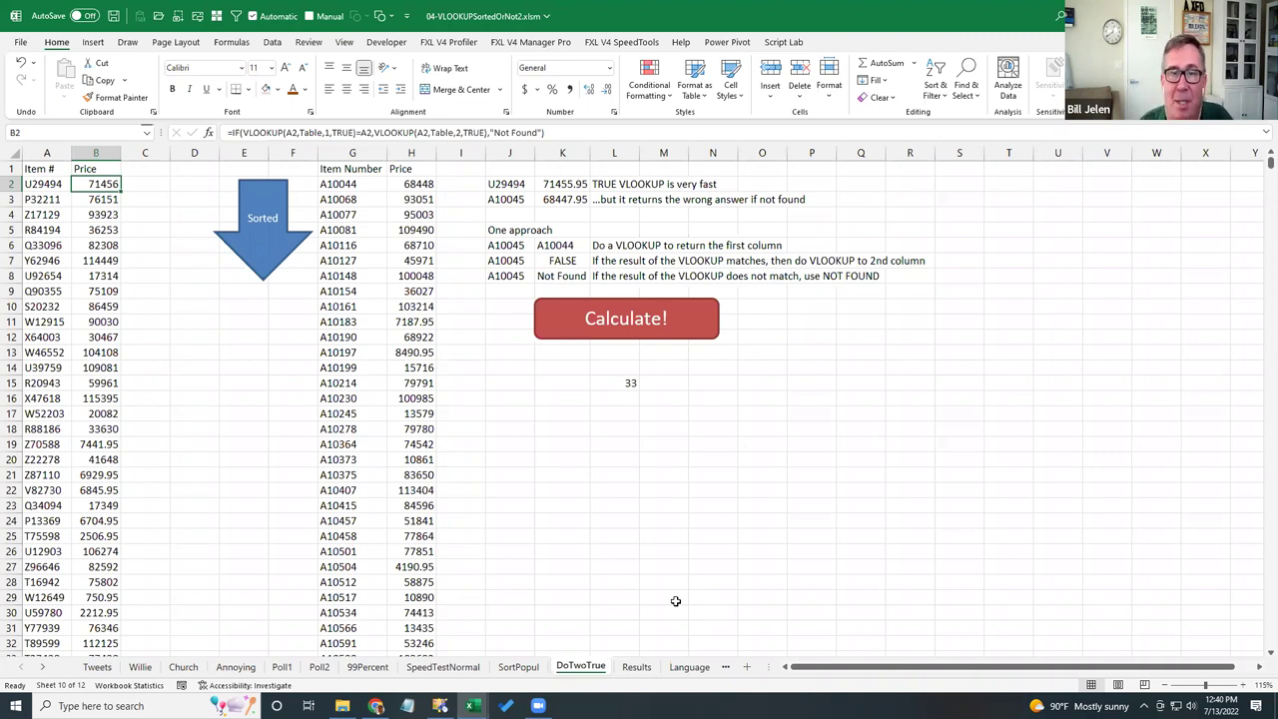
left_click(565, 184)
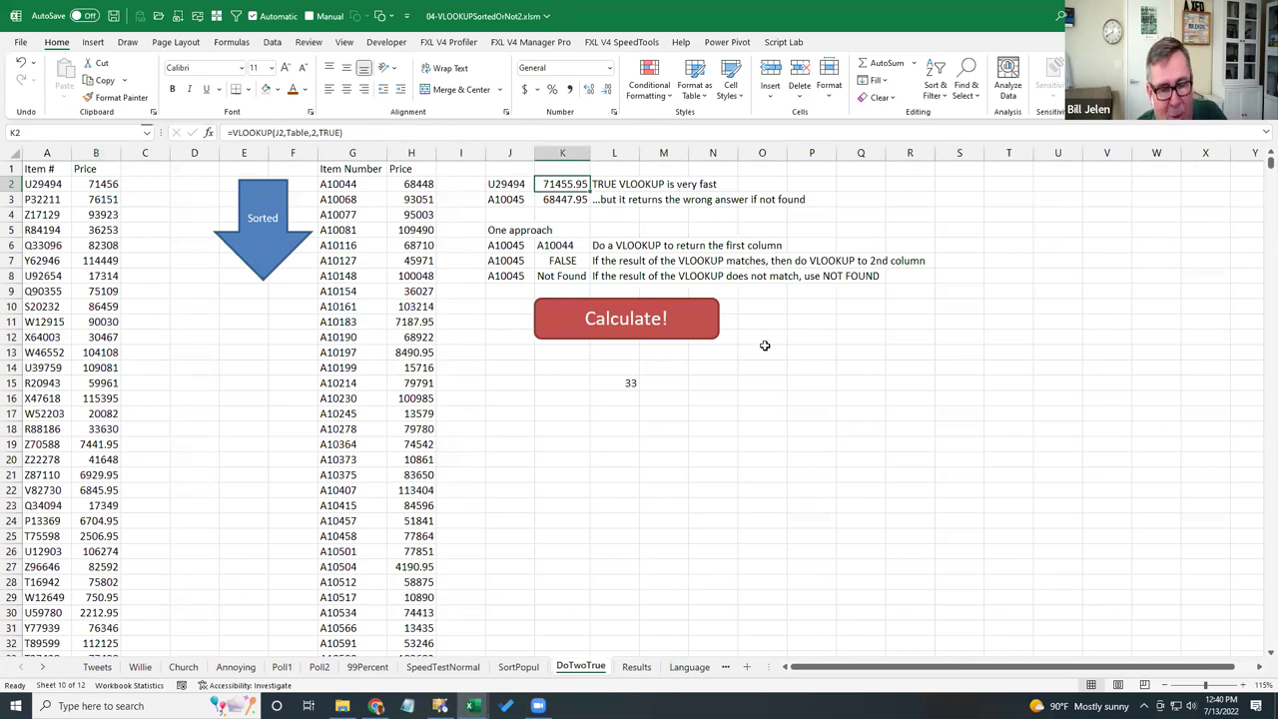
key("F2")
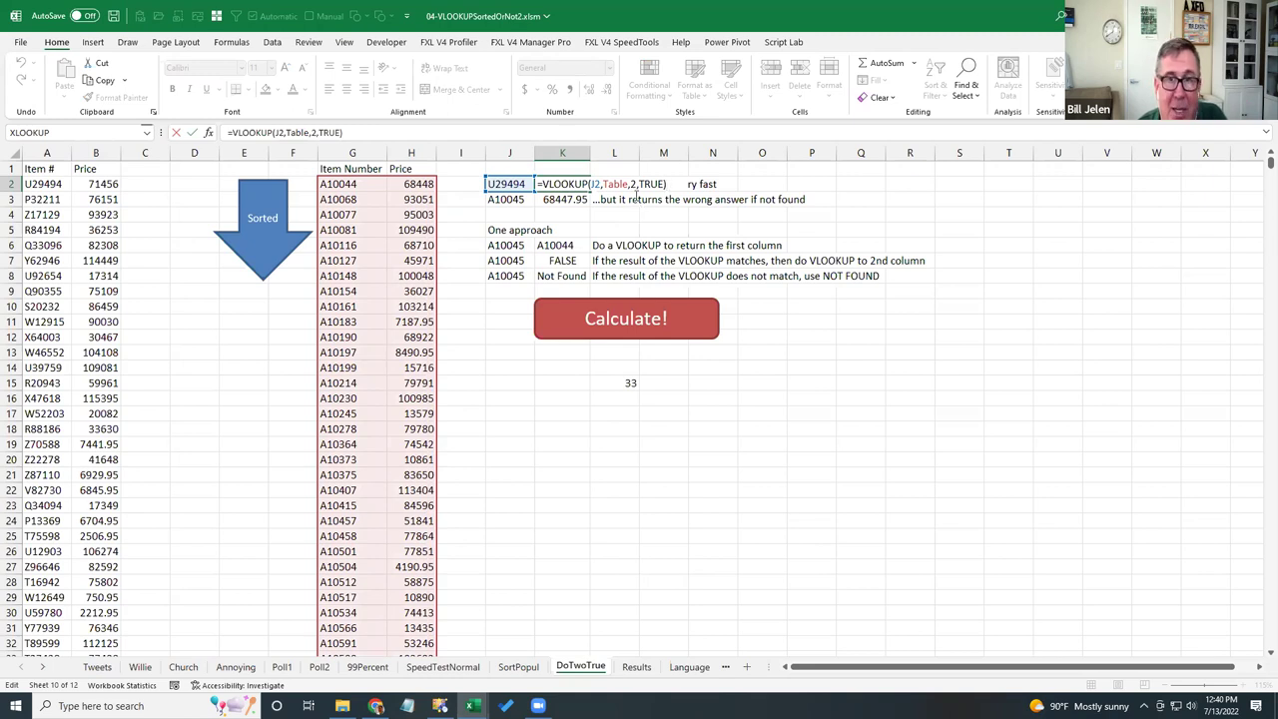
key("ctrl+Return")
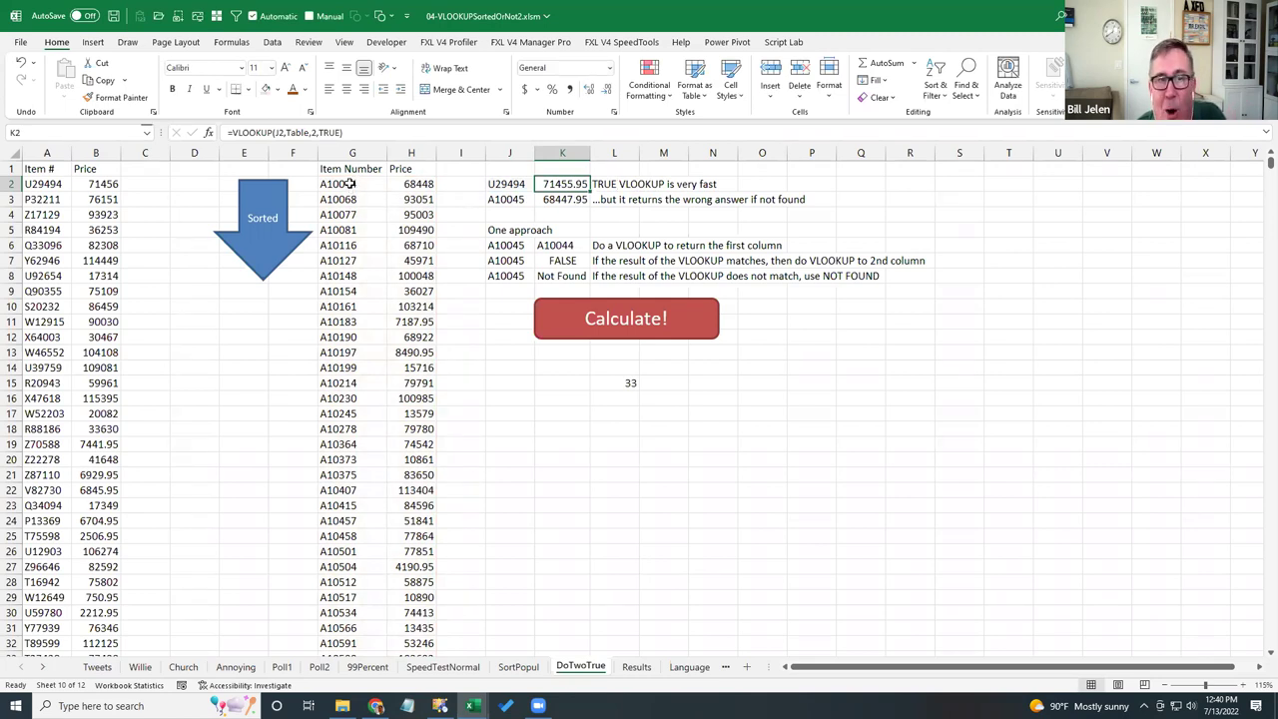
left_click(548, 200)
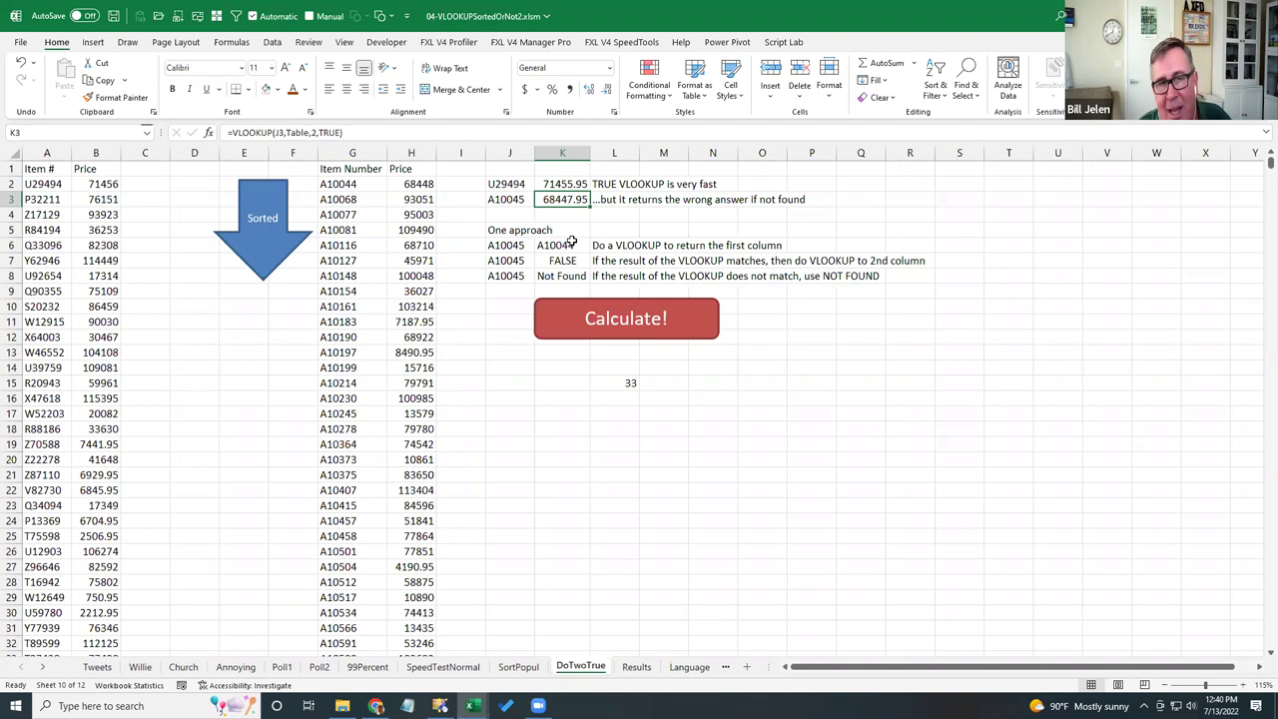
- Check the H2 price, then commit the K8 IF formula with two TRUE VLOOKUPs returning Not Found
left_click(414, 185)
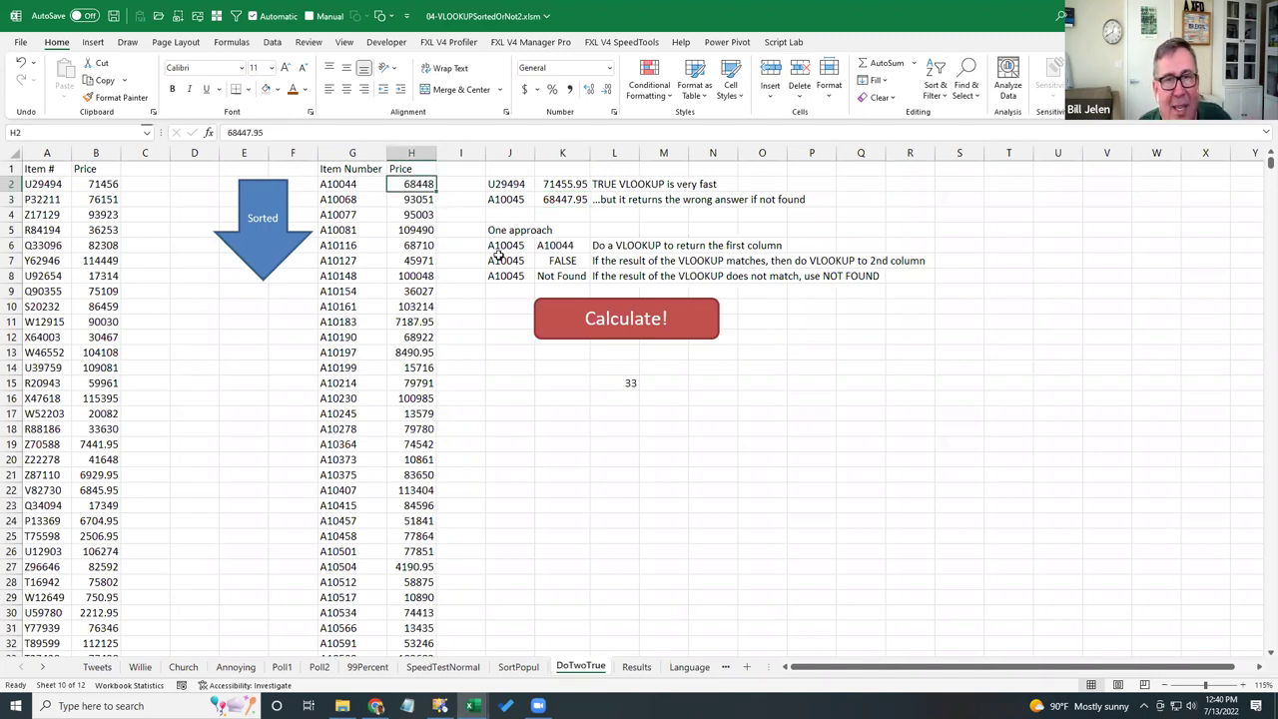
left_click(544, 276)
key("F2")
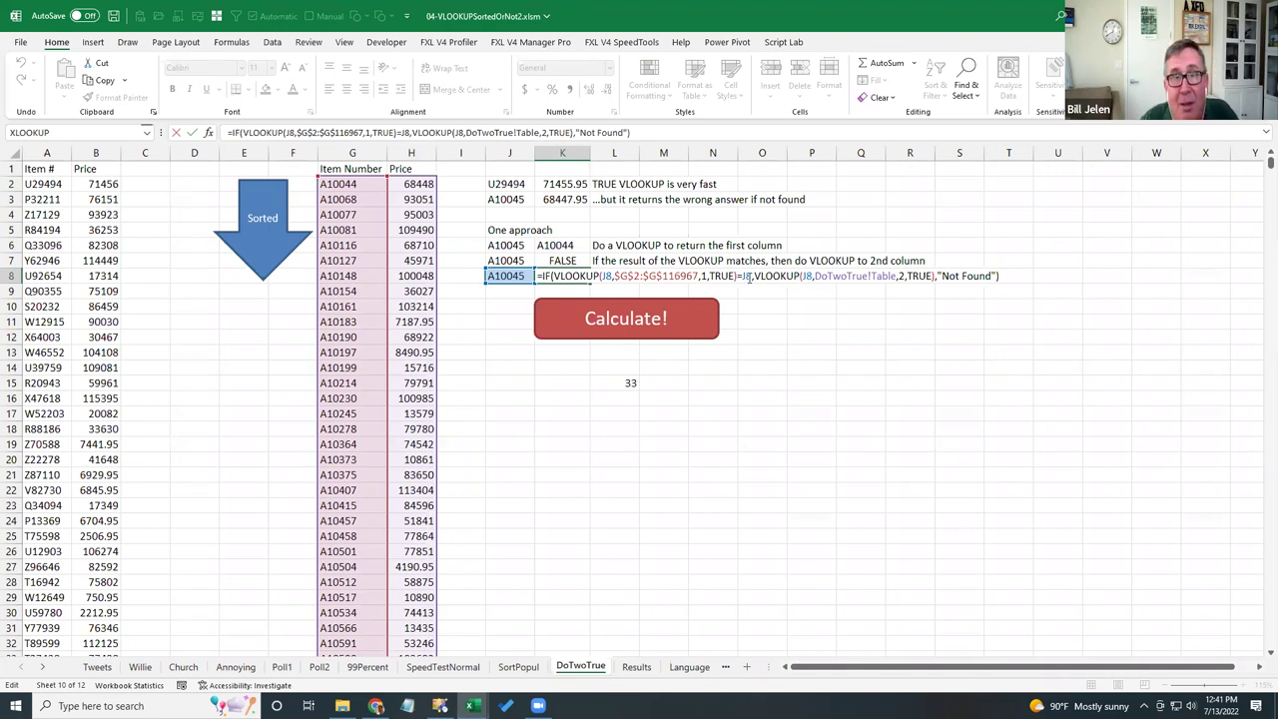
key("ctrl+Return")
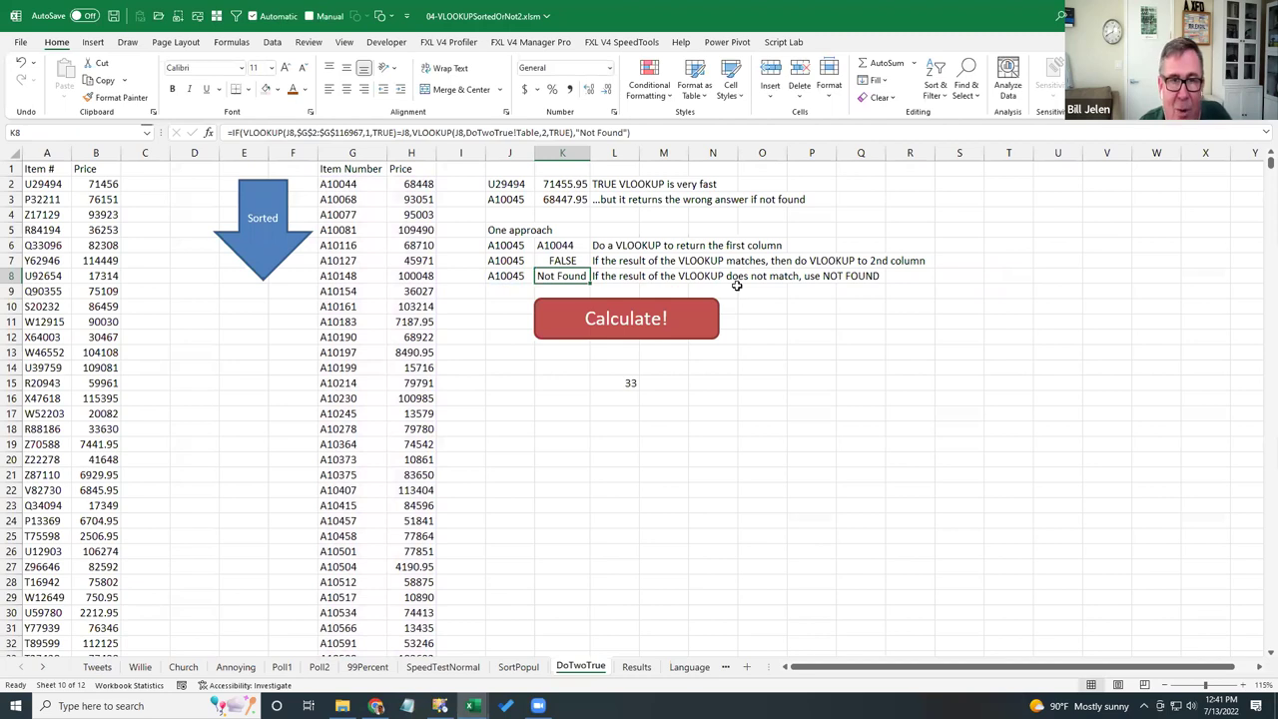
key("alt+Tab")
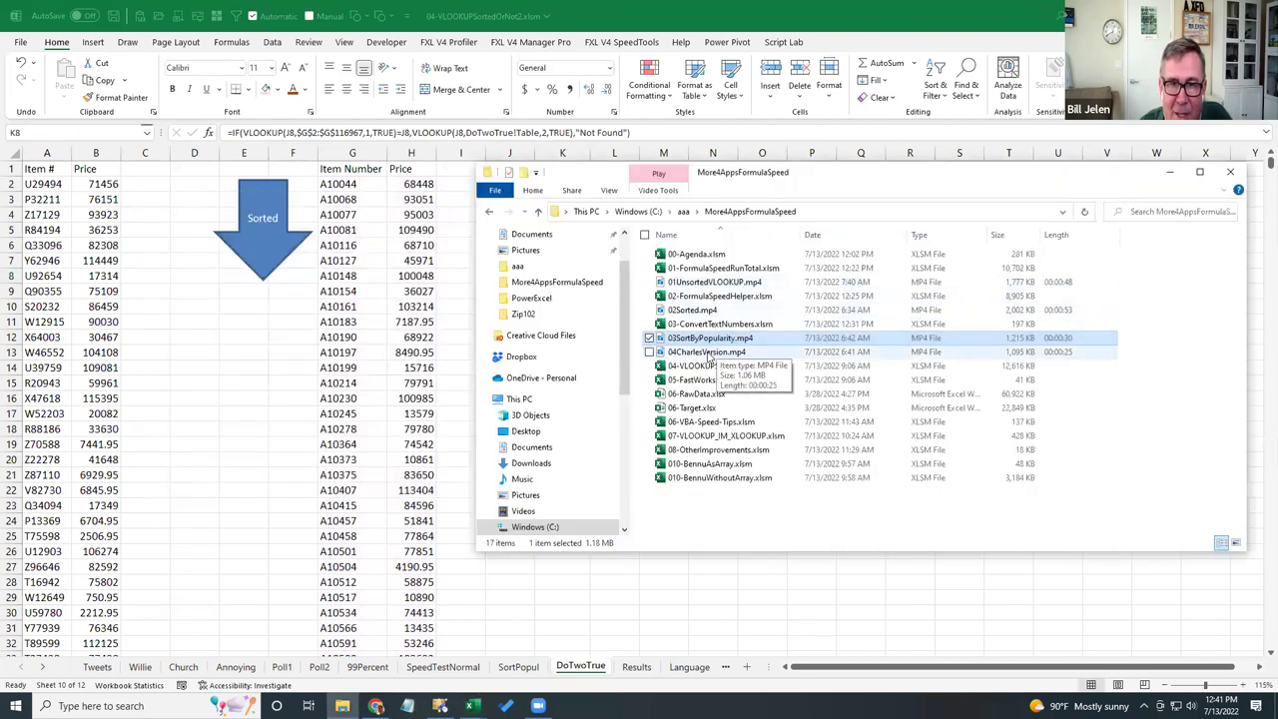
- Play 04CharlesVersion.mp4, the two-VLOOKUP test finishing at 6.17739 seconds
double_click(707, 353)
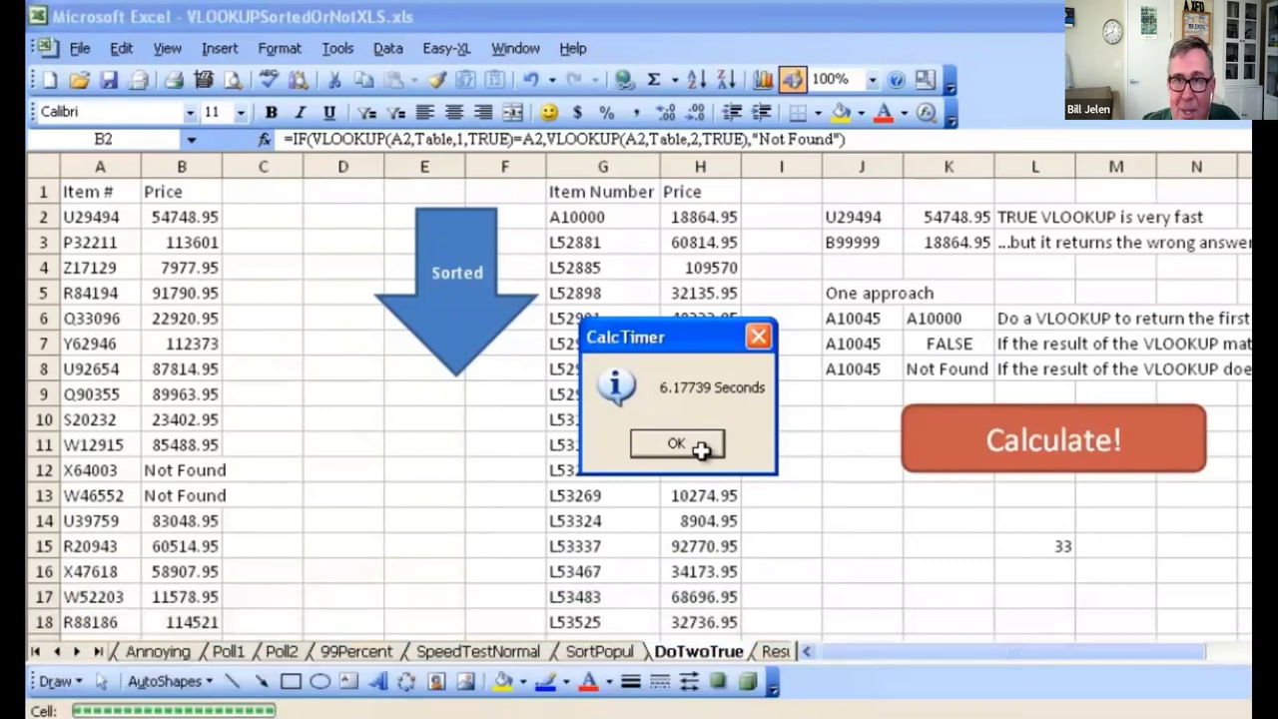
- Exit full-screen playback and close the 04CharlesVersion video player
key("Escape")
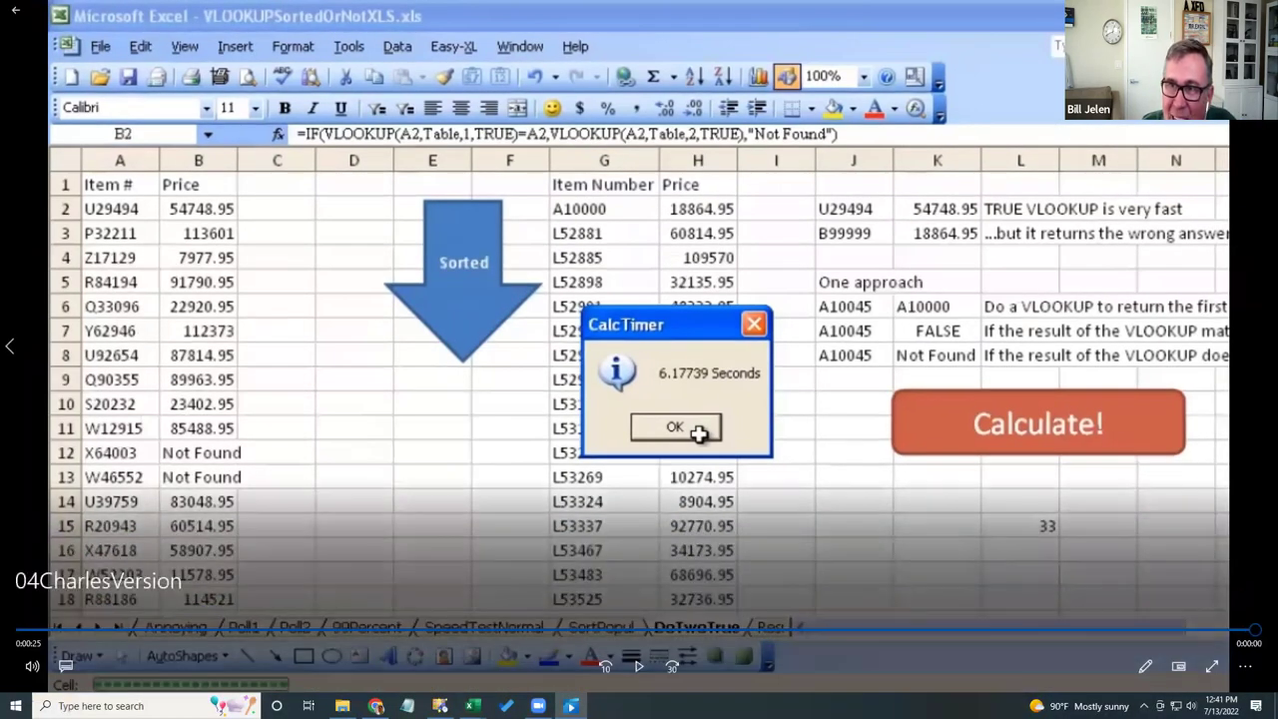
key("alt+F4")
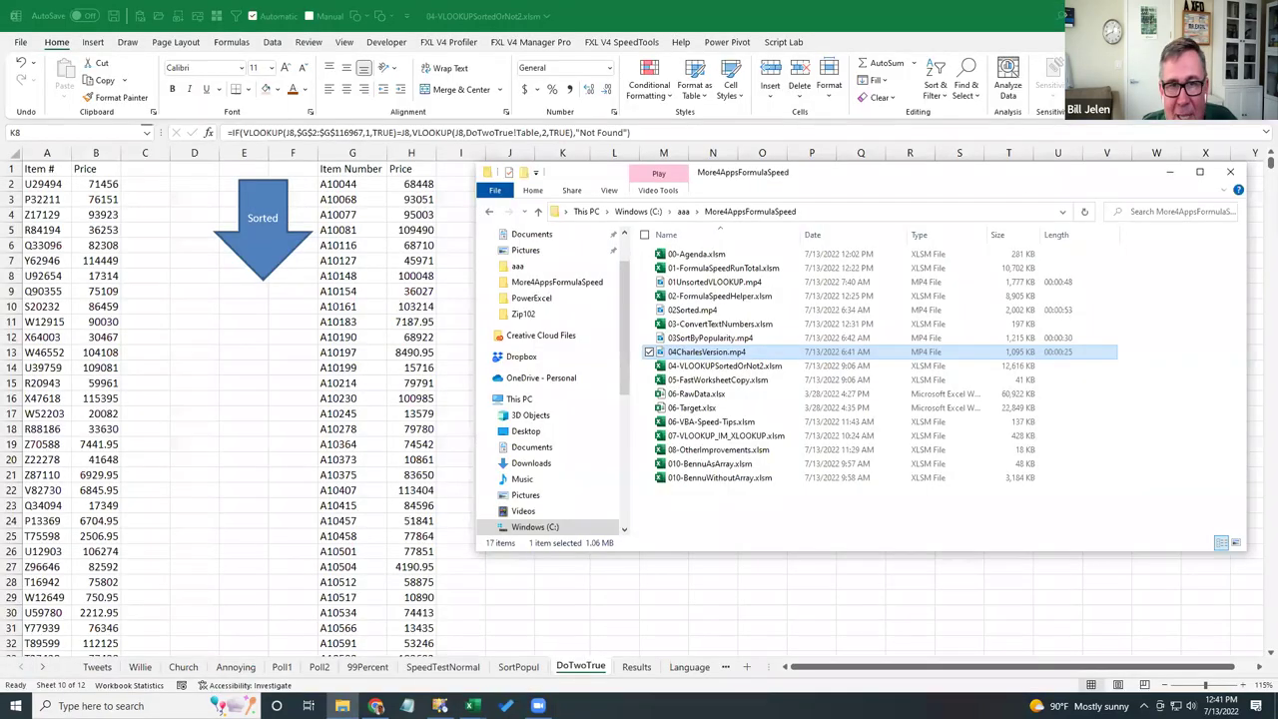
- Minimize the demo folder window and go to the SpeedTestNormal sheet
left_click(1169, 176)
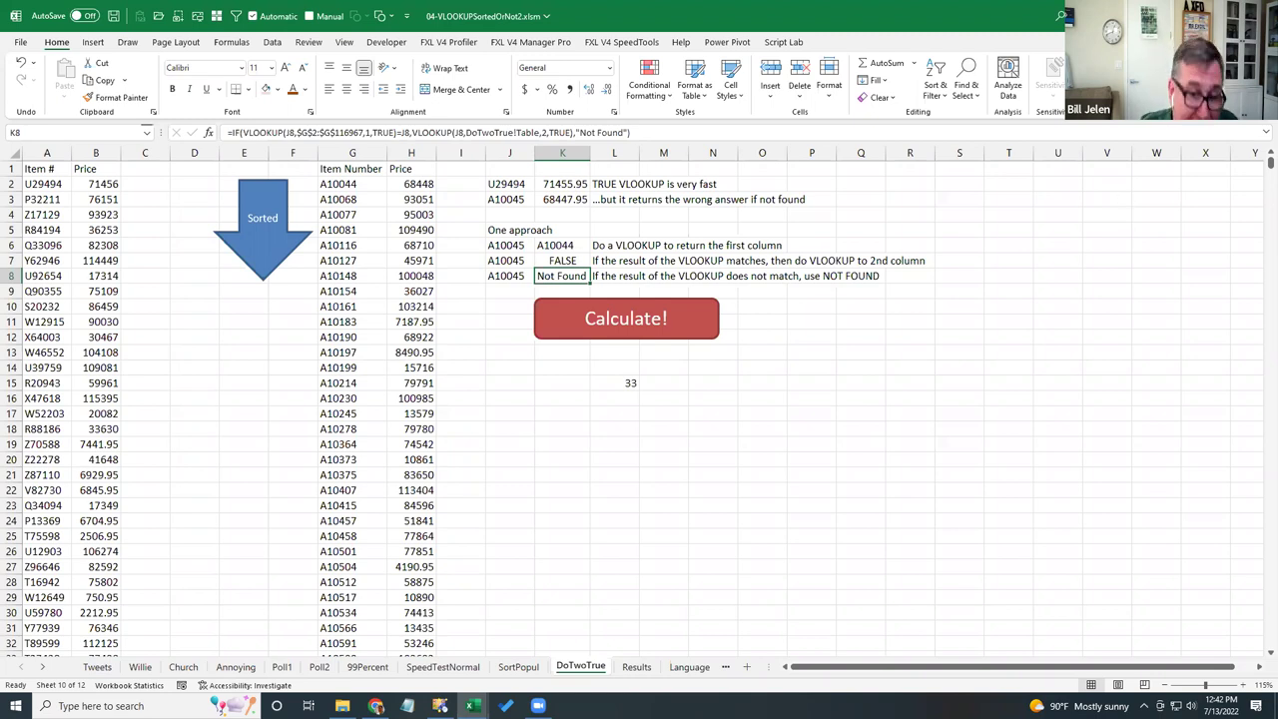
left_click(427, 667)
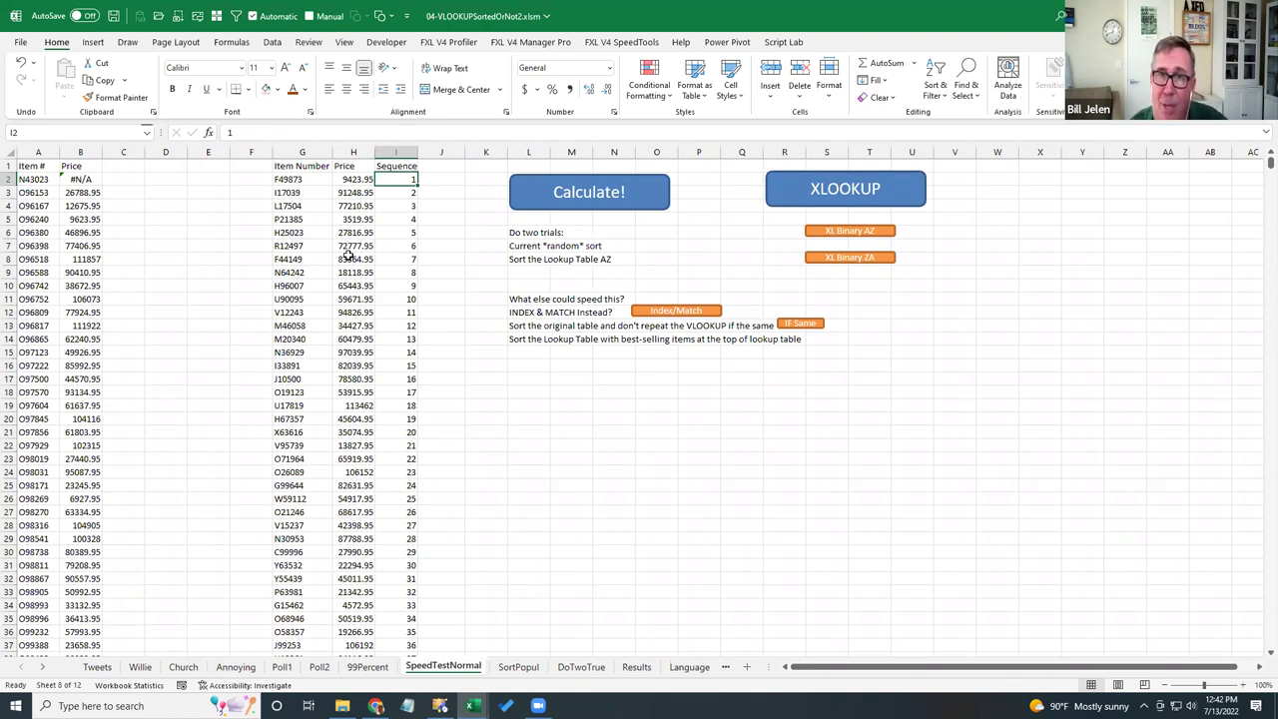
- Time the Calculate!, Index/Match and IF Same recalculations: 0.82112, 0.8311 and 0.83409 seconds
left_click(589, 195)
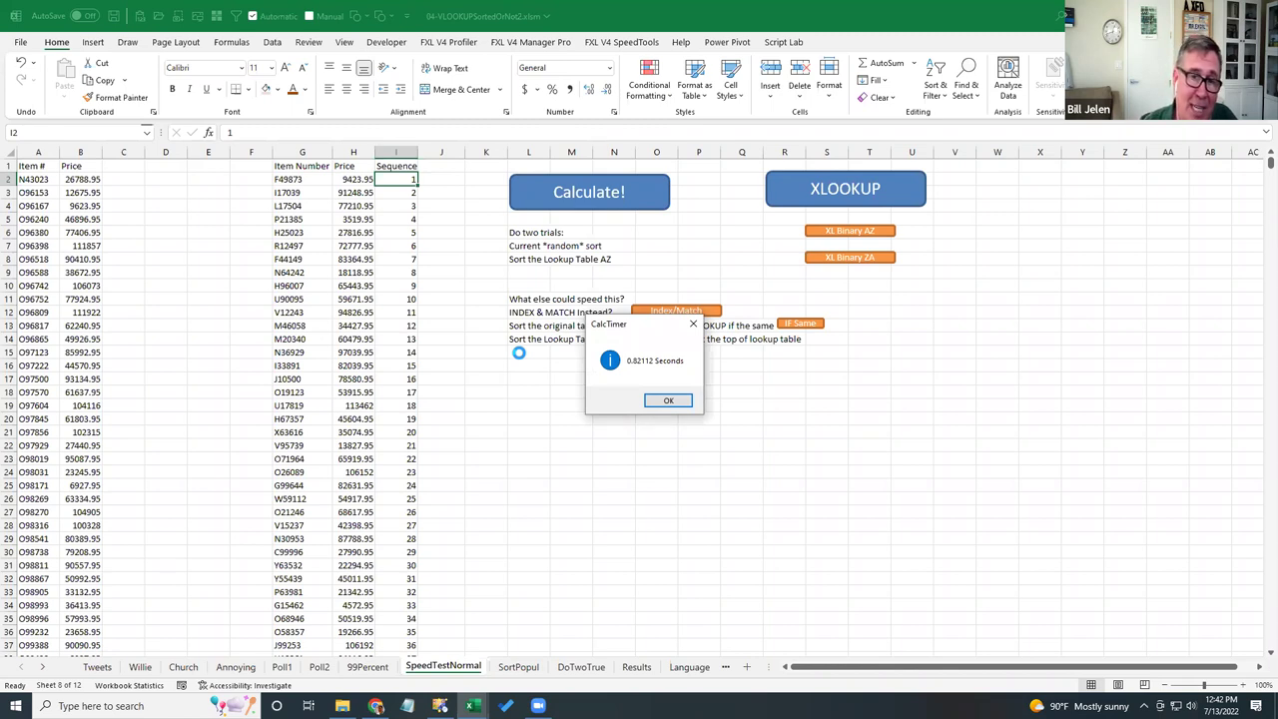
left_click(668, 401)
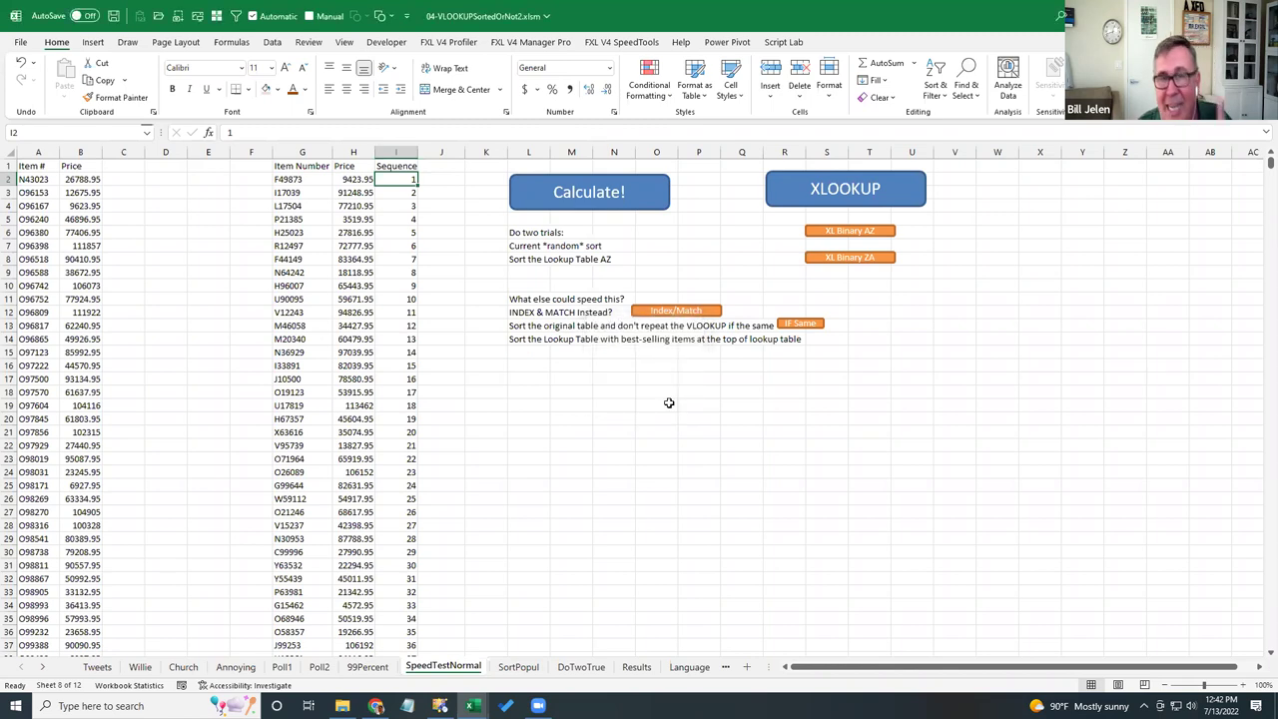
left_click(658, 310)
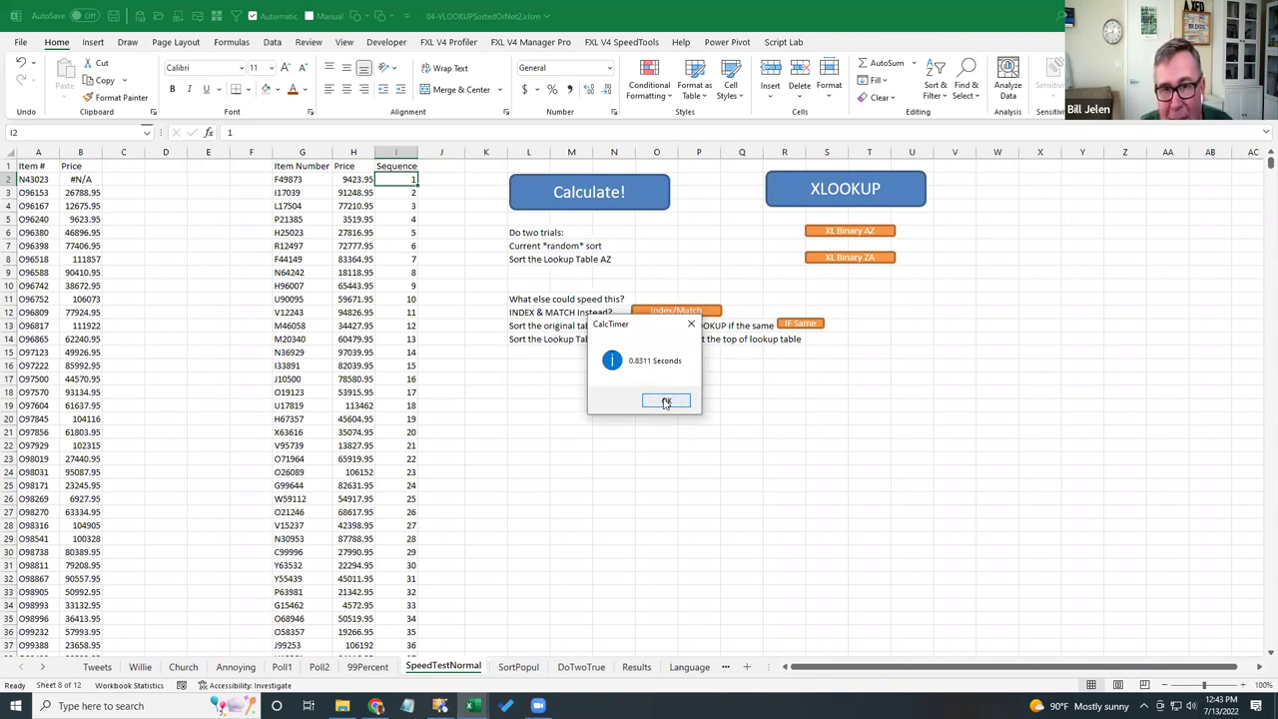
left_click(666, 401)
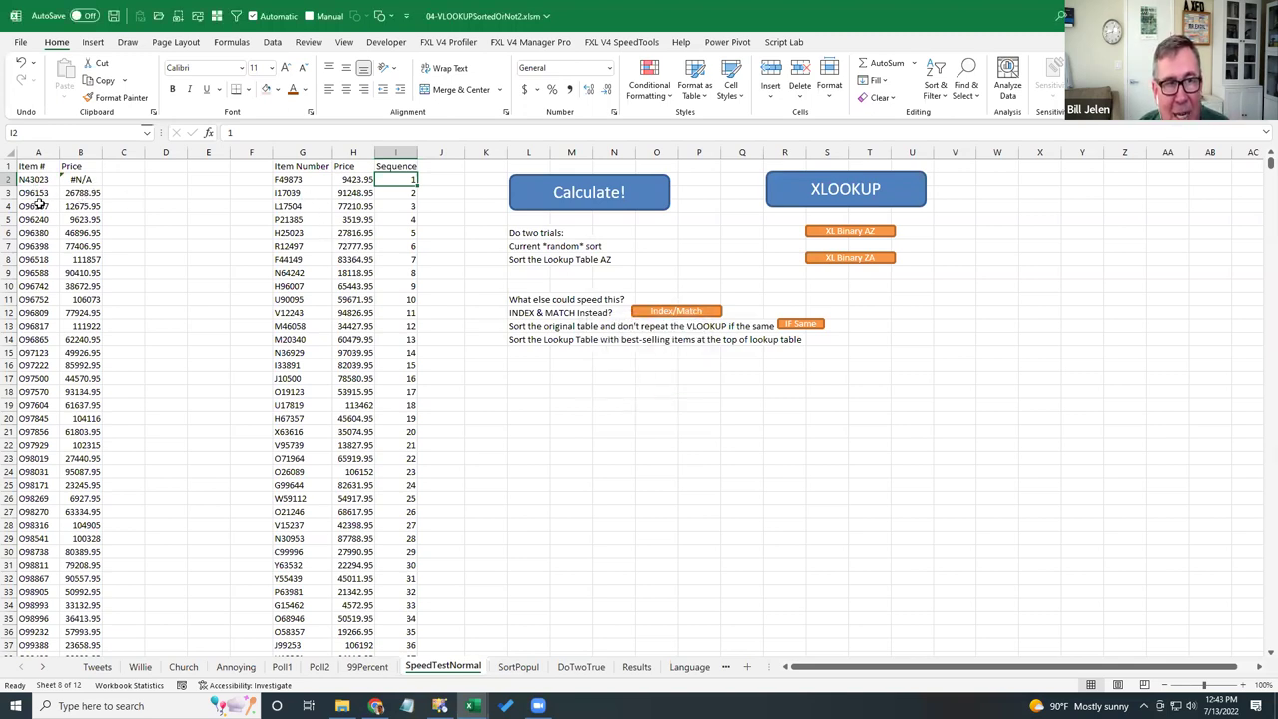
left_click(789, 322)
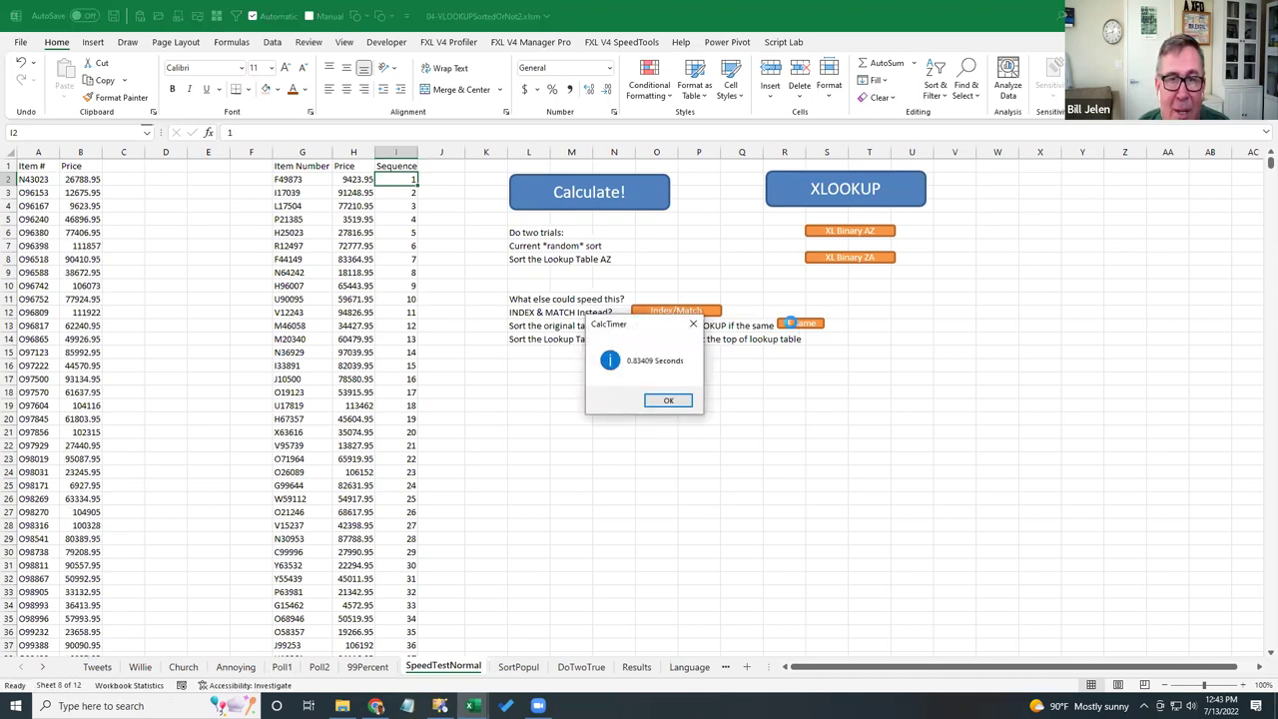
left_click(668, 402)
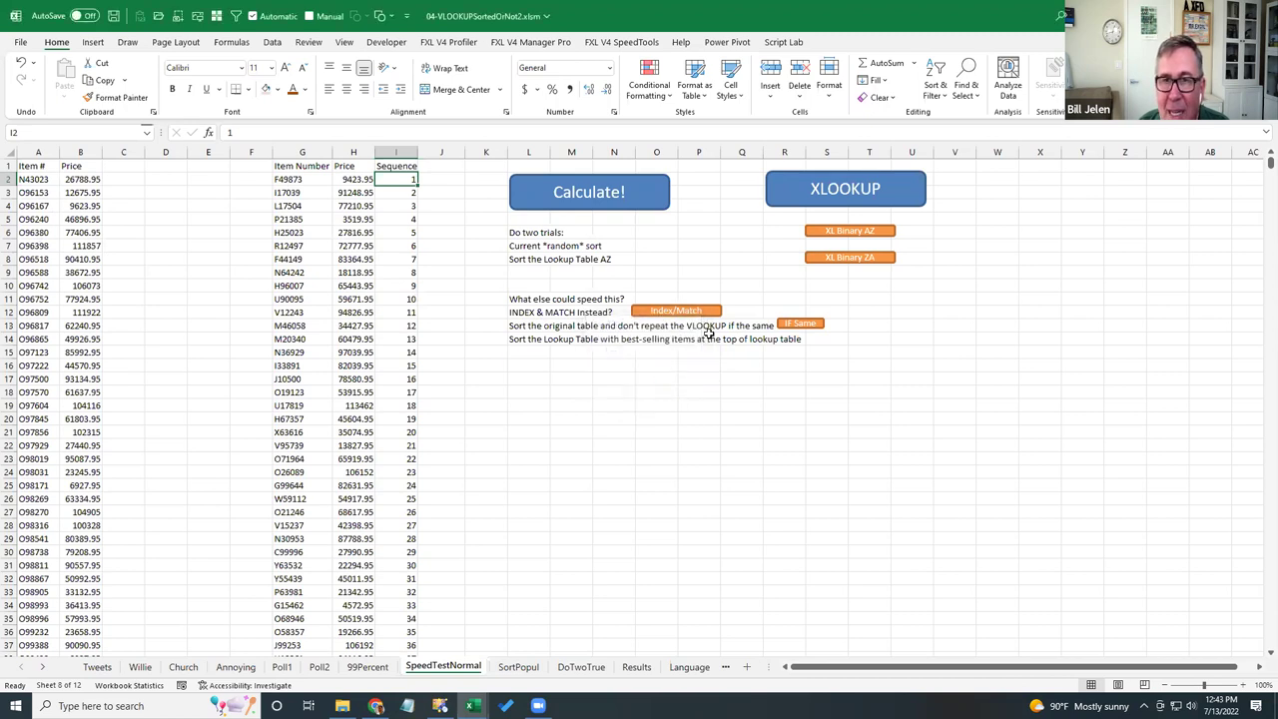
- Time the XLOOKUP recalculation at 0.65465 seconds, then select G2 in the lookup table
left_click(834, 197)
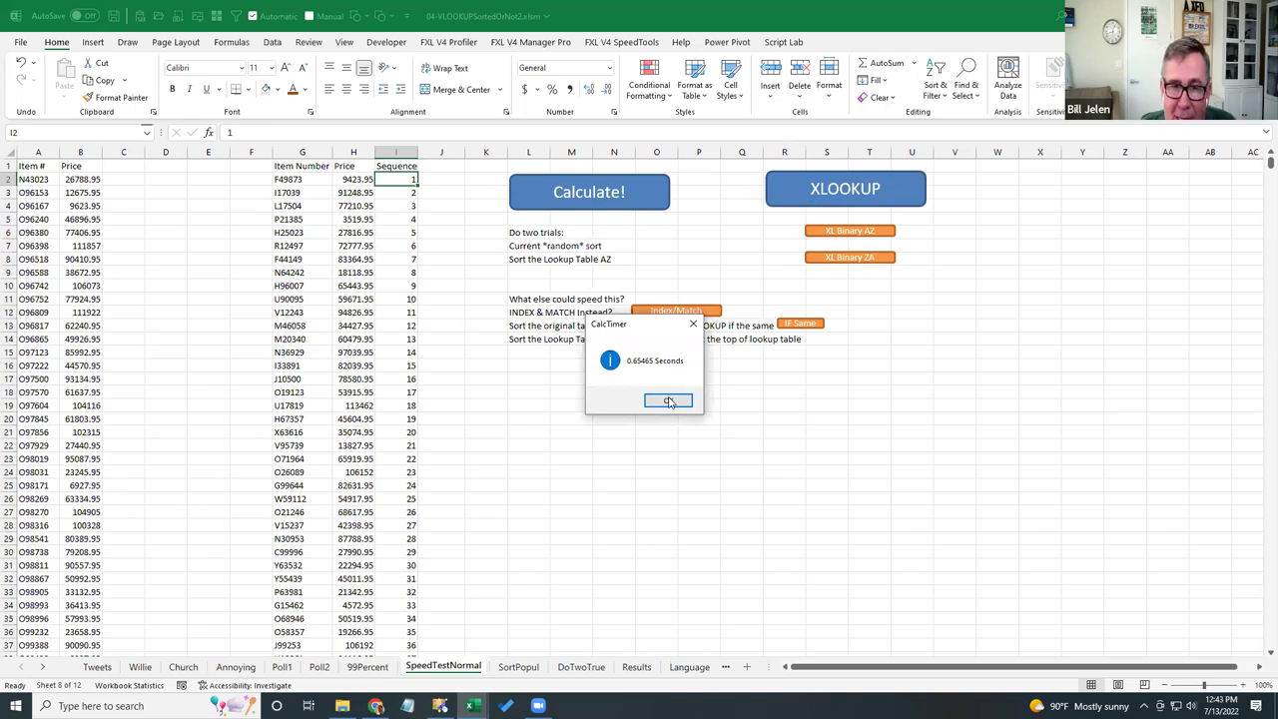
left_click(668, 401)
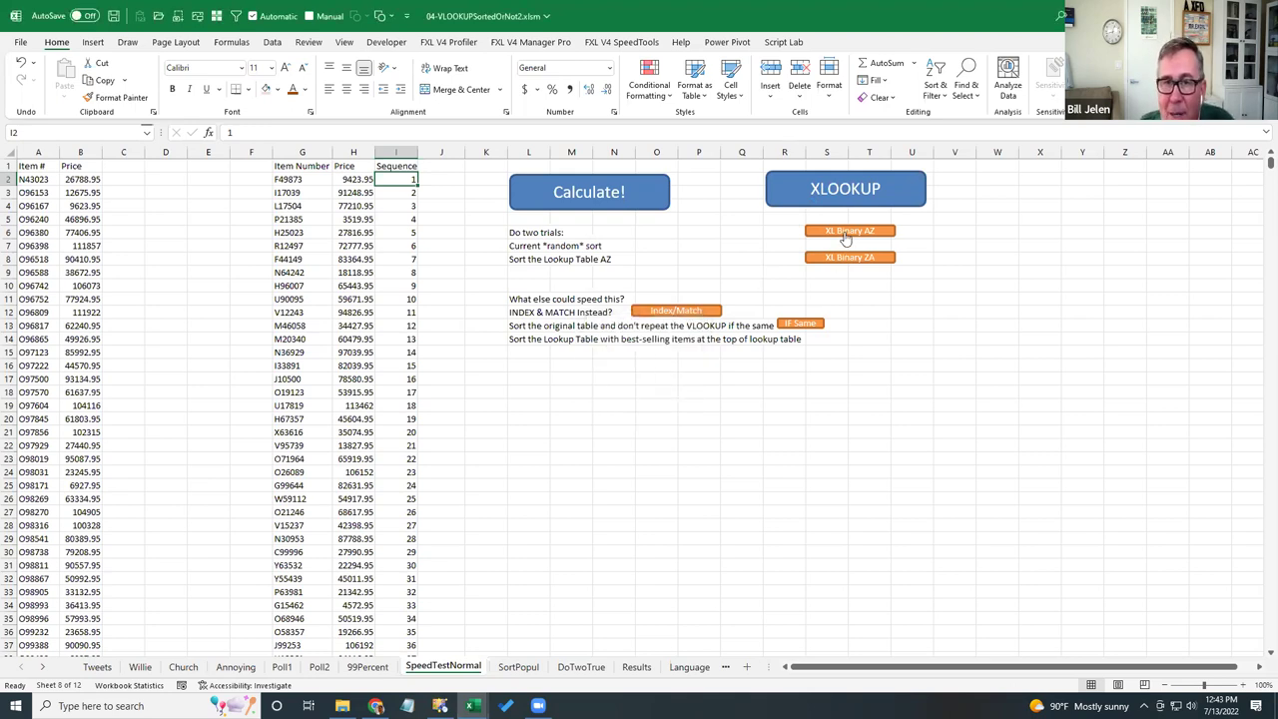
left_click(290, 180)
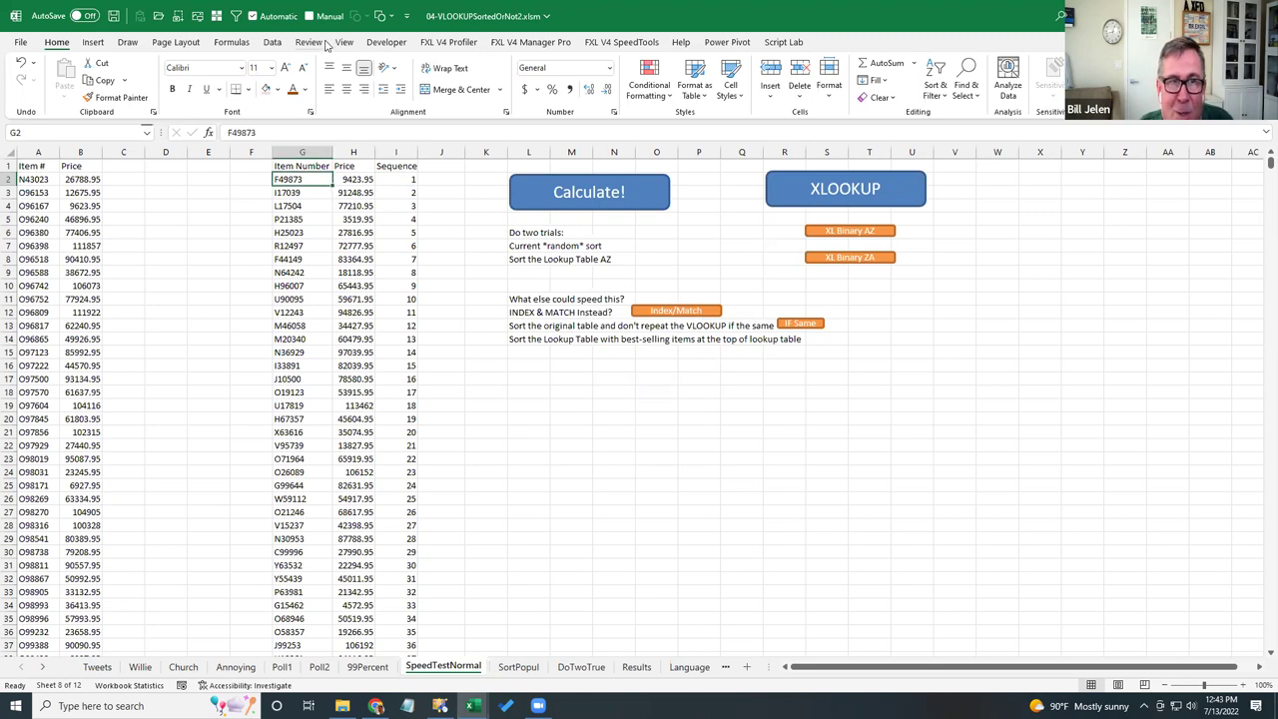
left_click(274, 44)
- Sort the lookup table by Item Number A to Z, then run XL Binary AZ, timed at 0.04395 seconds
left_click(673, 70)
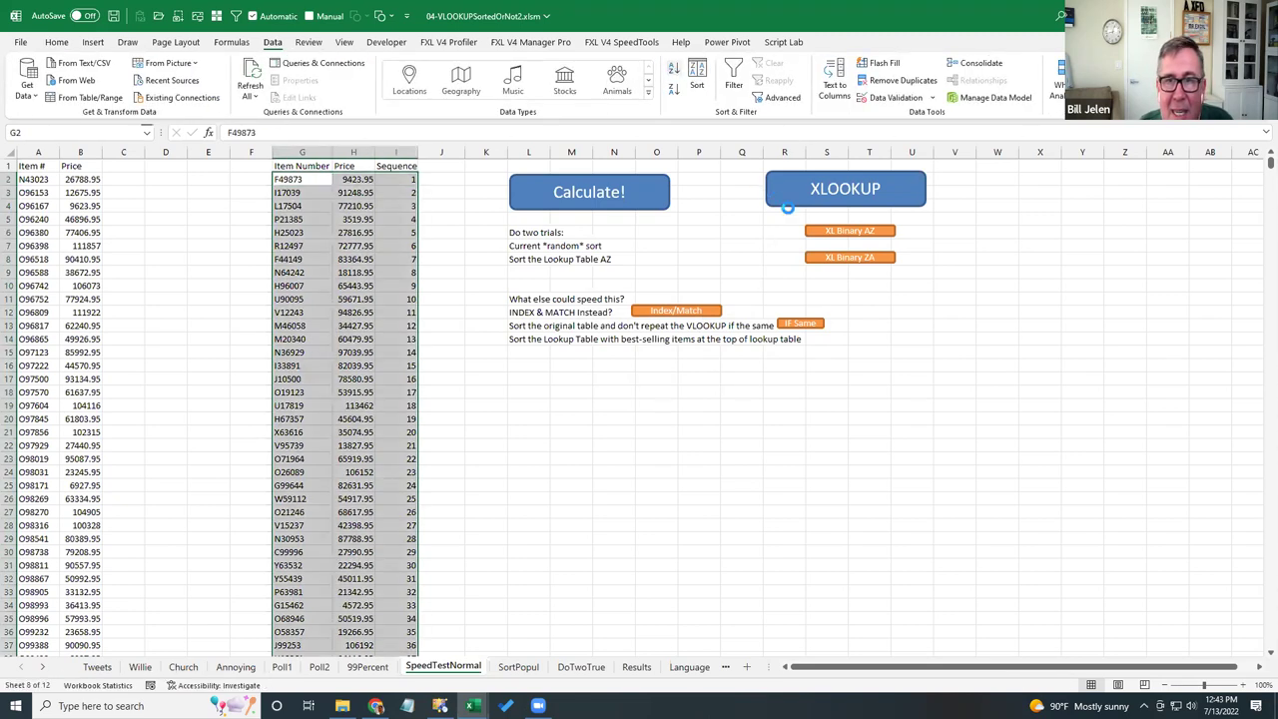
left_click(839, 232)
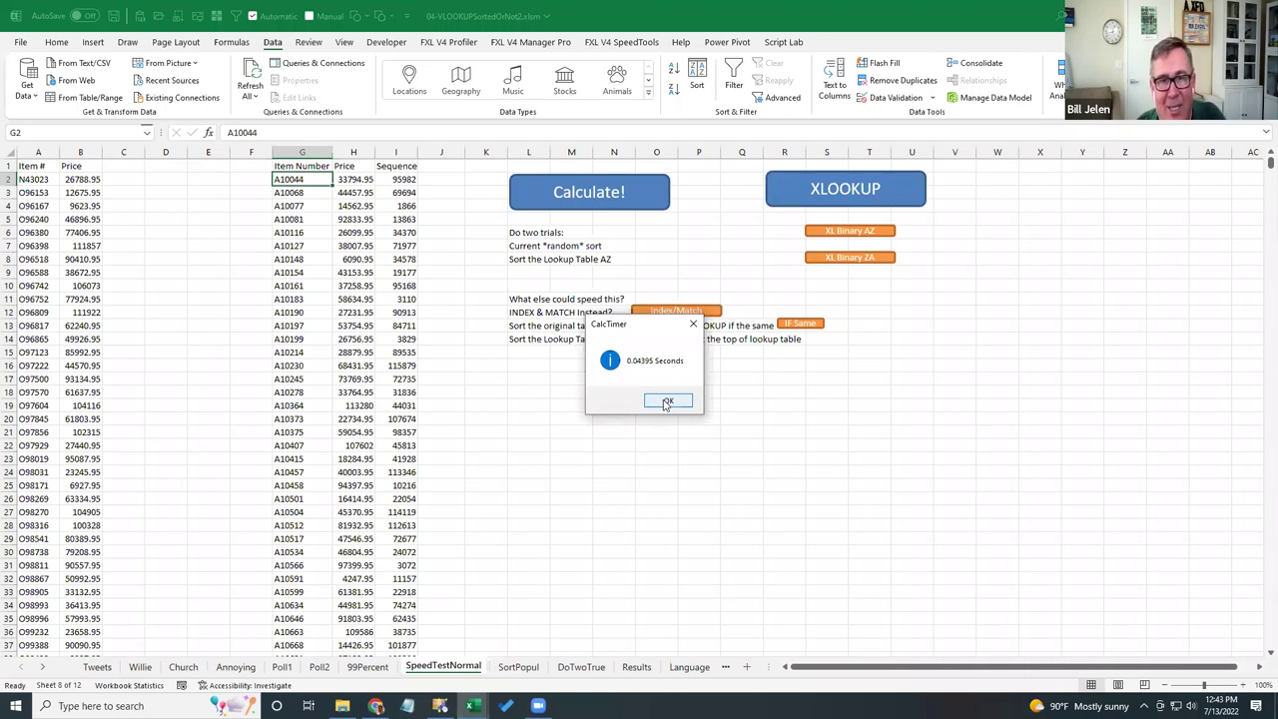
left_click(666, 403)
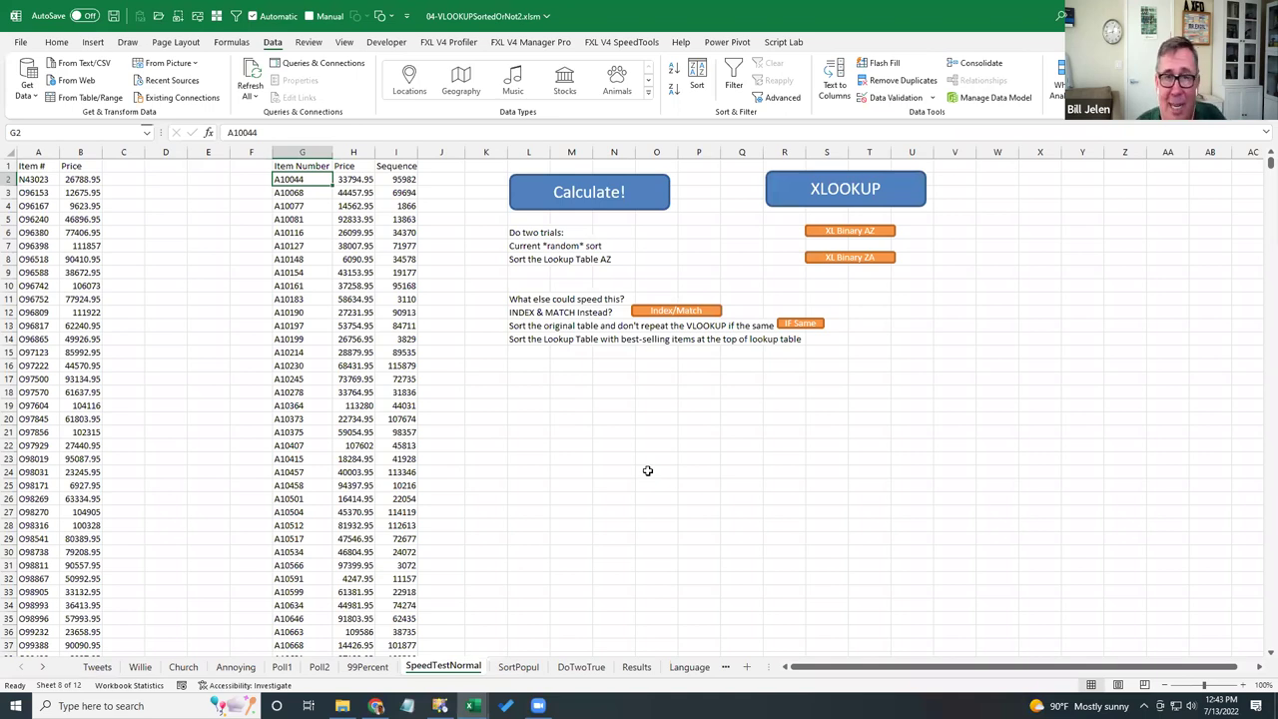
- Show the Results sheet with the lookup timing chart
left_click(634, 668)
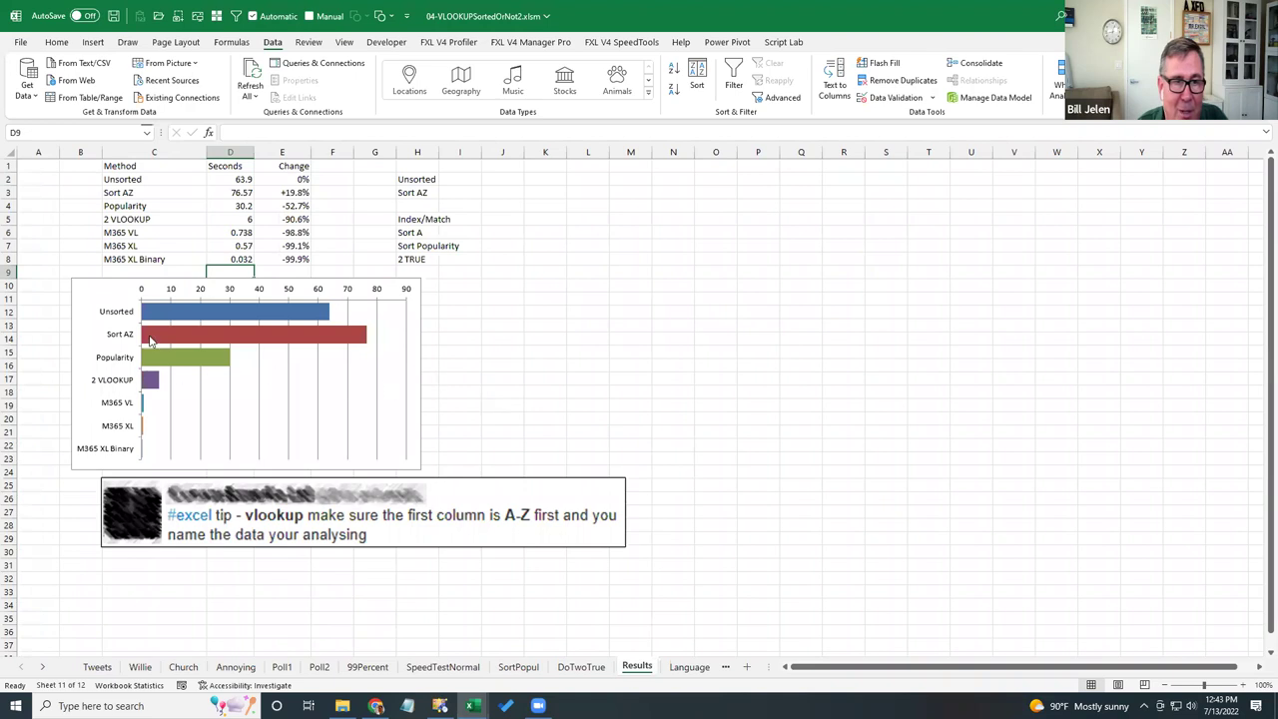
mouse_move(330, 316)
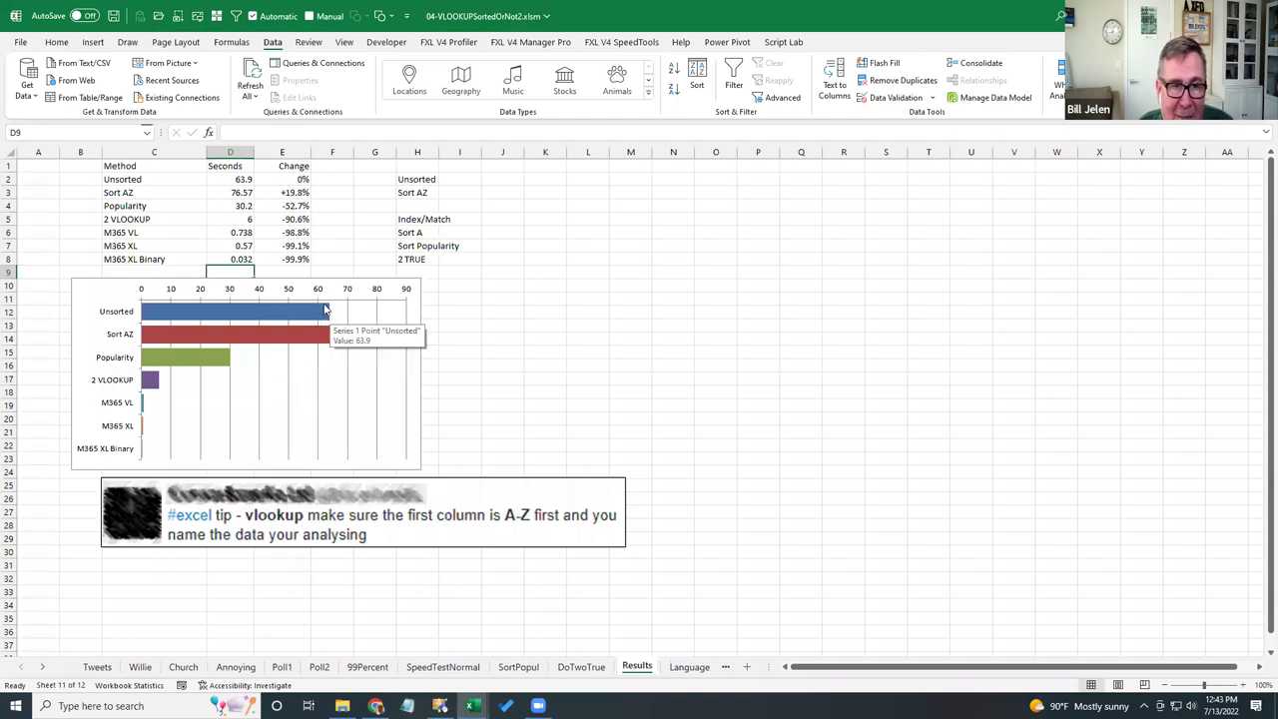
mouse_move(349, 336)
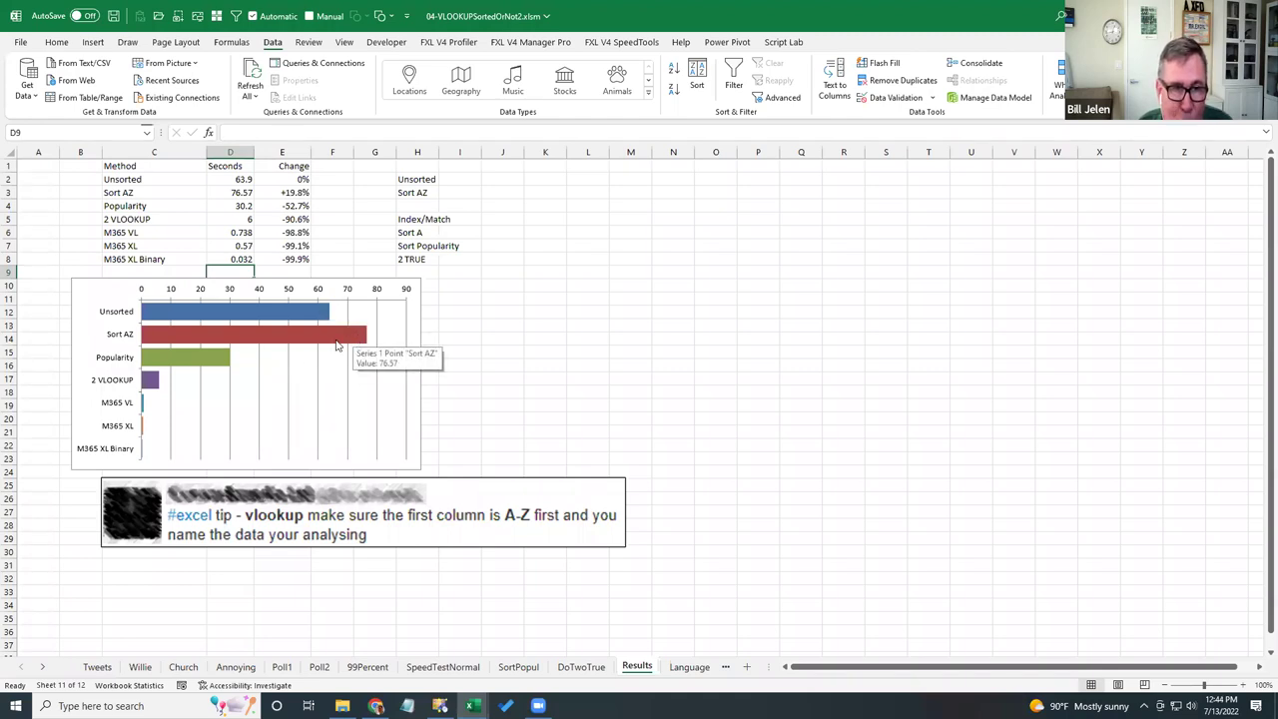
mouse_move(210, 366)
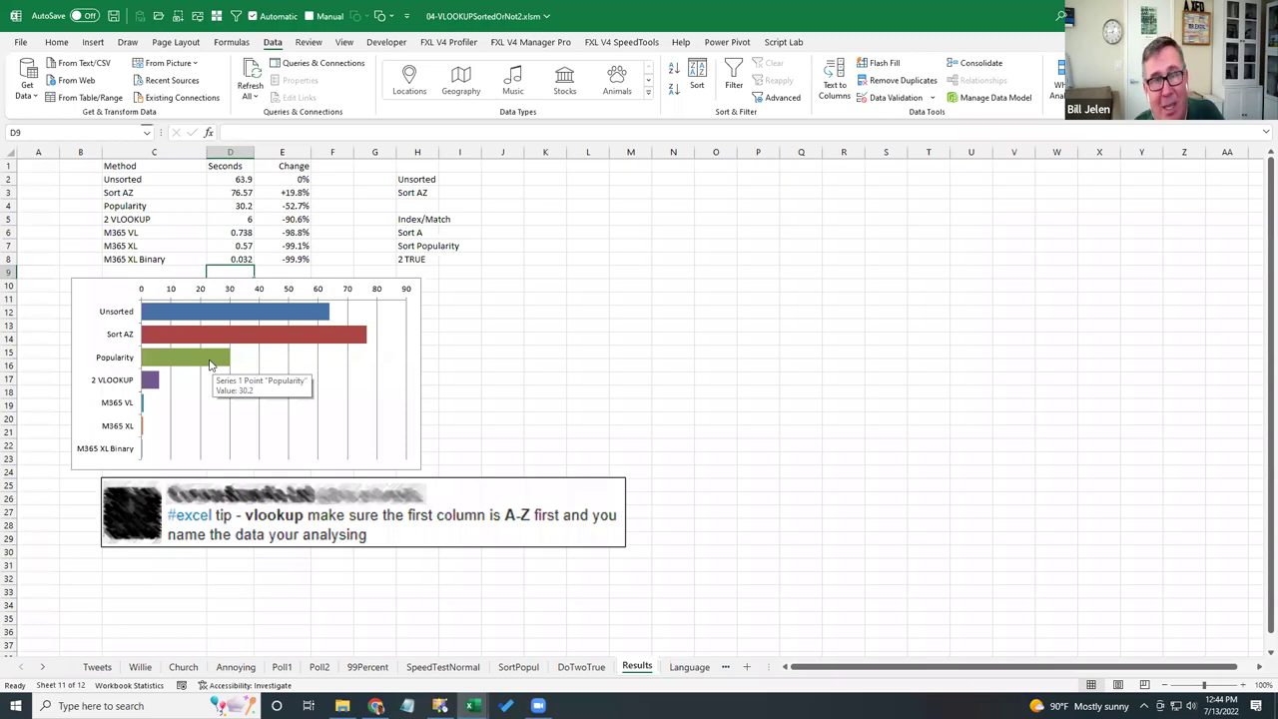
mouse_move(149, 383)
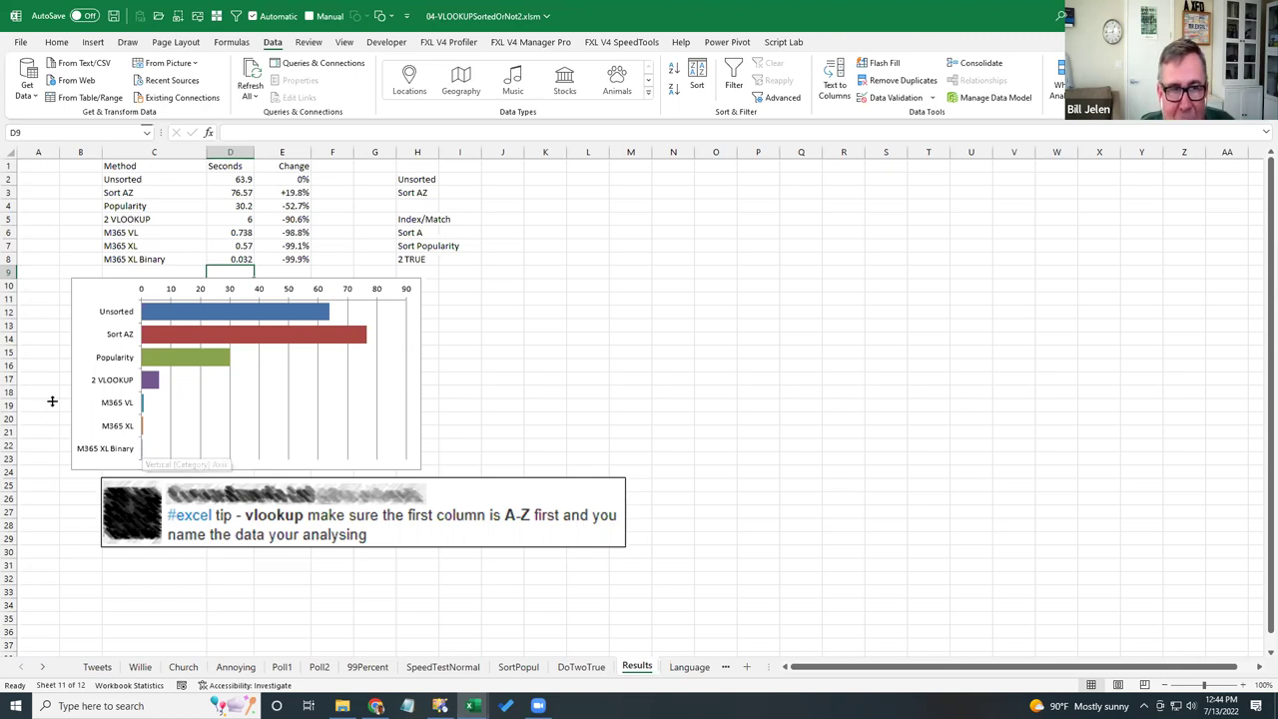
- Save the workbook and switch to the 00-Agenda workbook
left_click(115, 17)
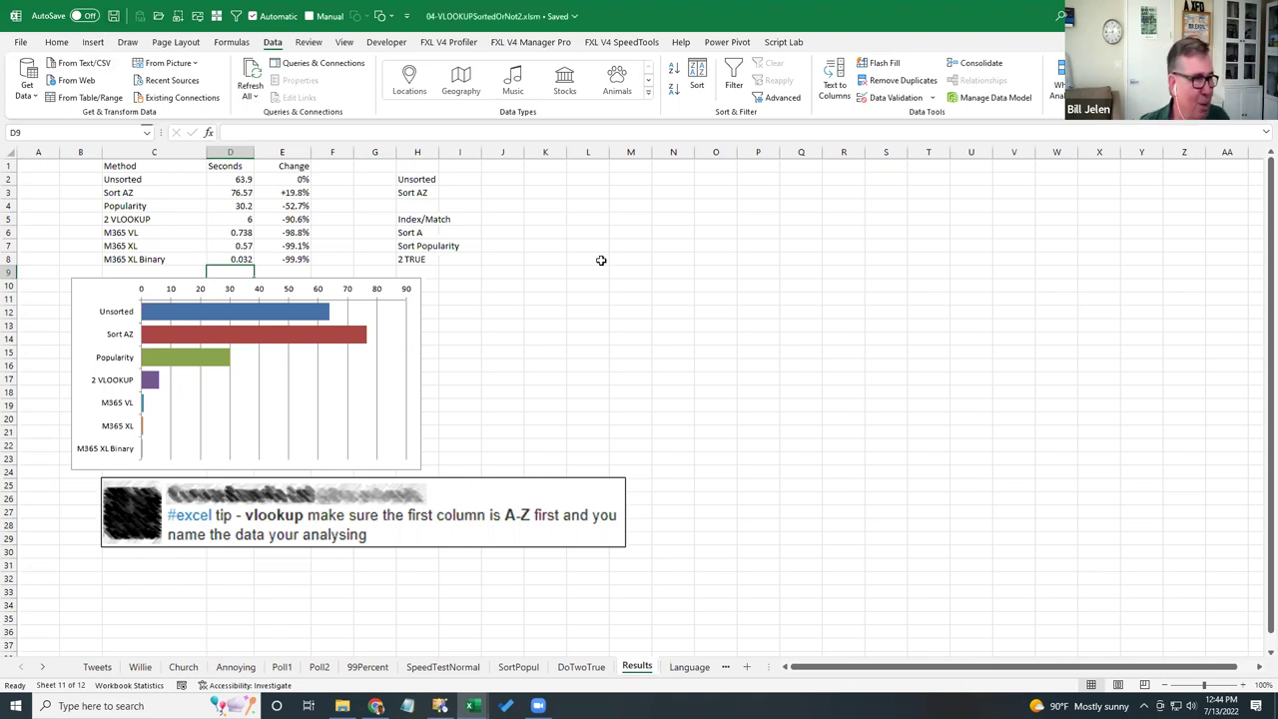
left_click(519, 289)
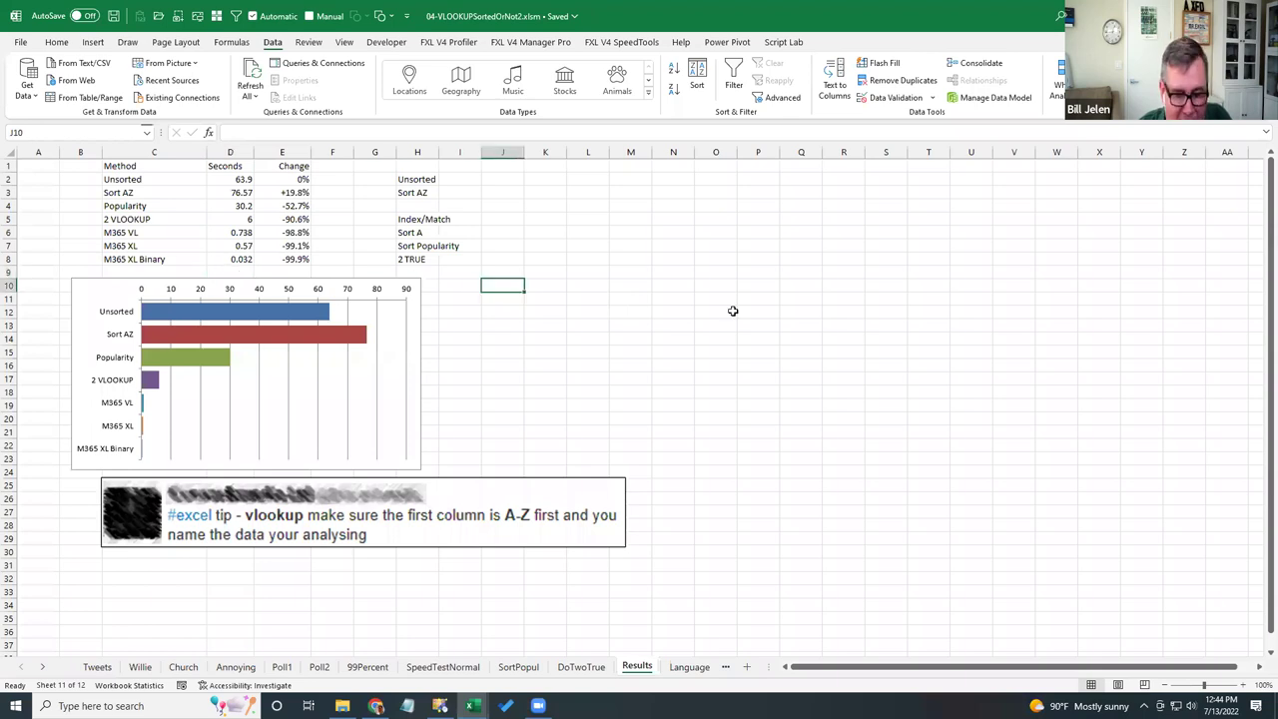
key("ctrl+Tab")
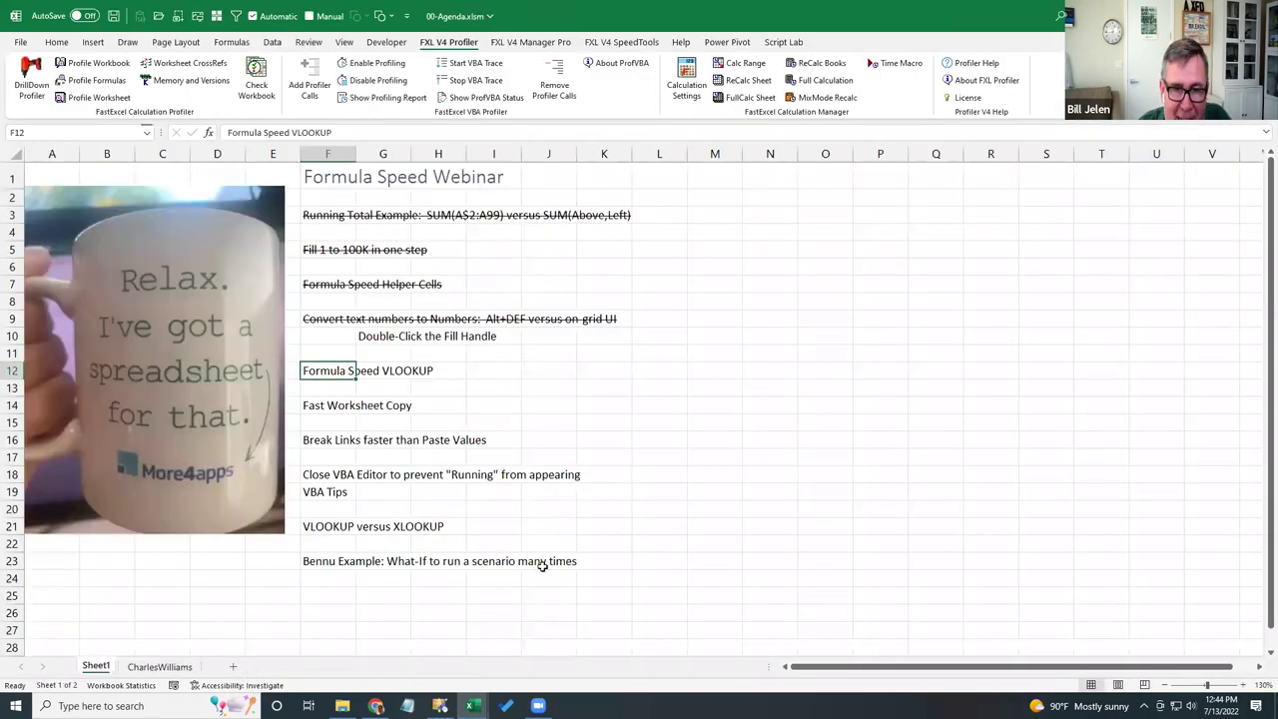
- Open 05-FastWorksheetCopy.xlsm from the More4AppsFormulaSpeed folder
left_click(341, 706)
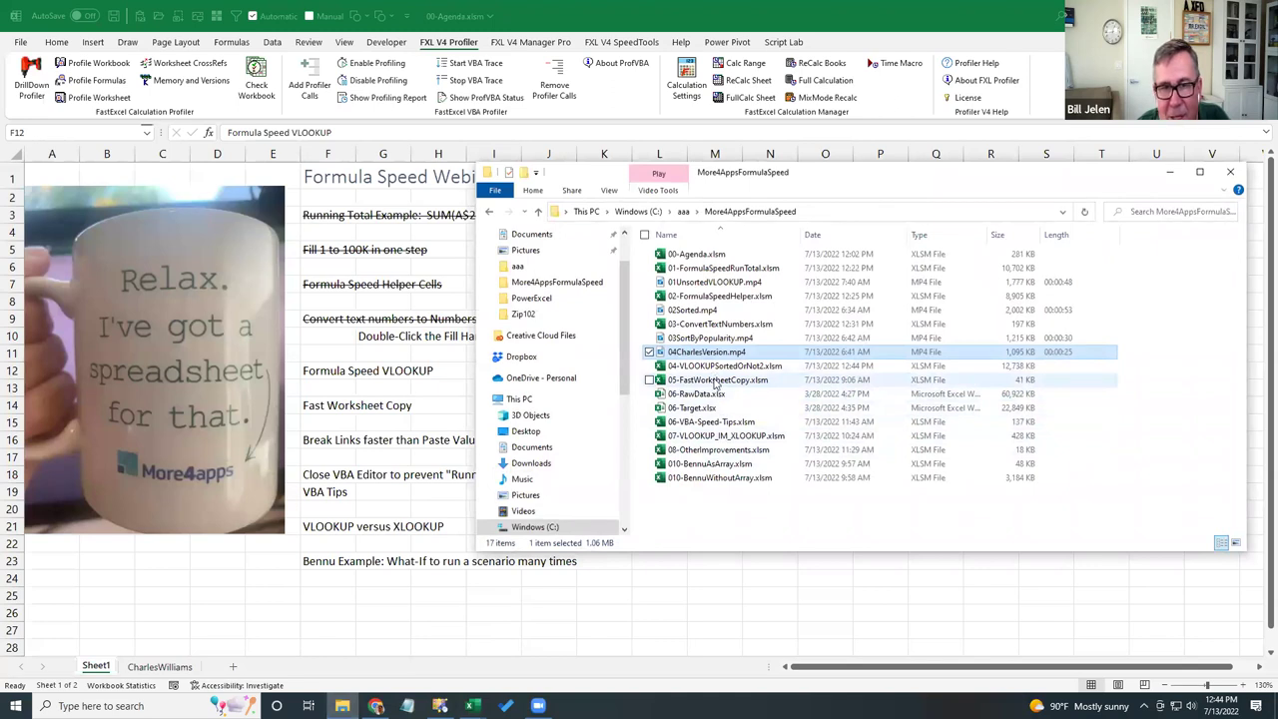
key("alt+Tab")
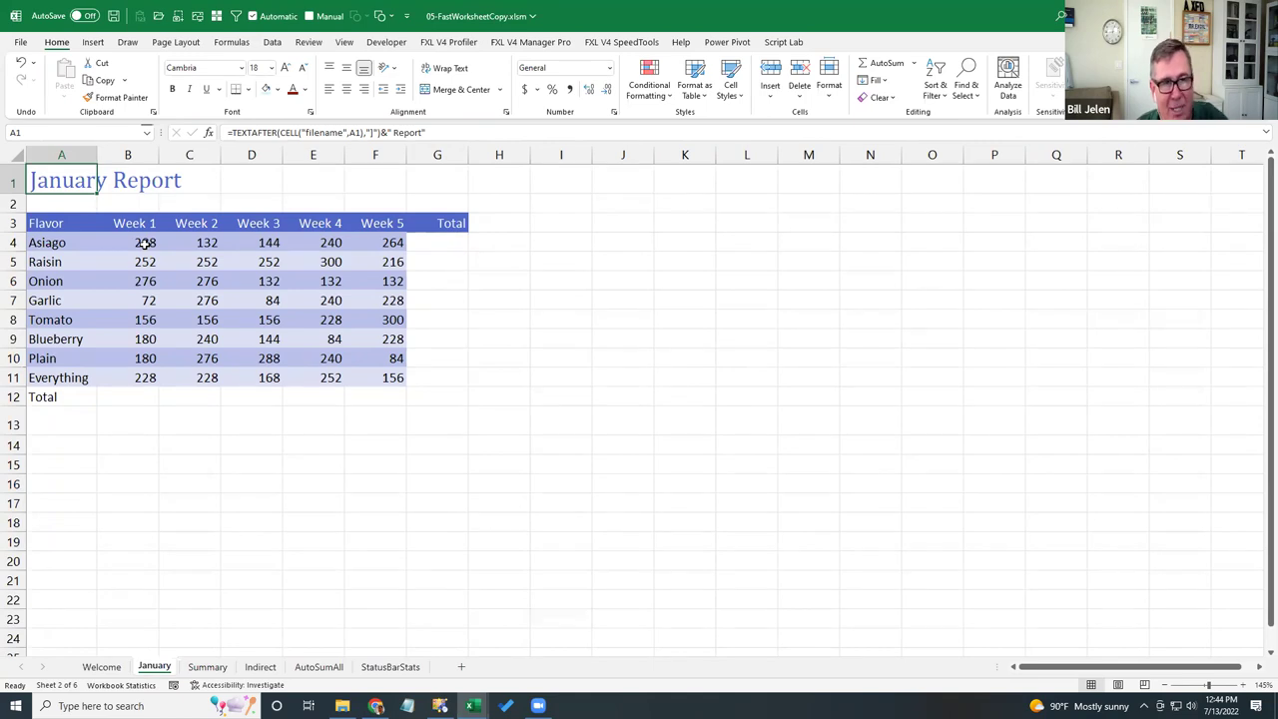
- AutoSum B4:G12 to fill the column G and row 12 totals, reaching 8160
left_click(145, 243)
key("ctrl+shift+Down")
key("ctrl+shift+Right")
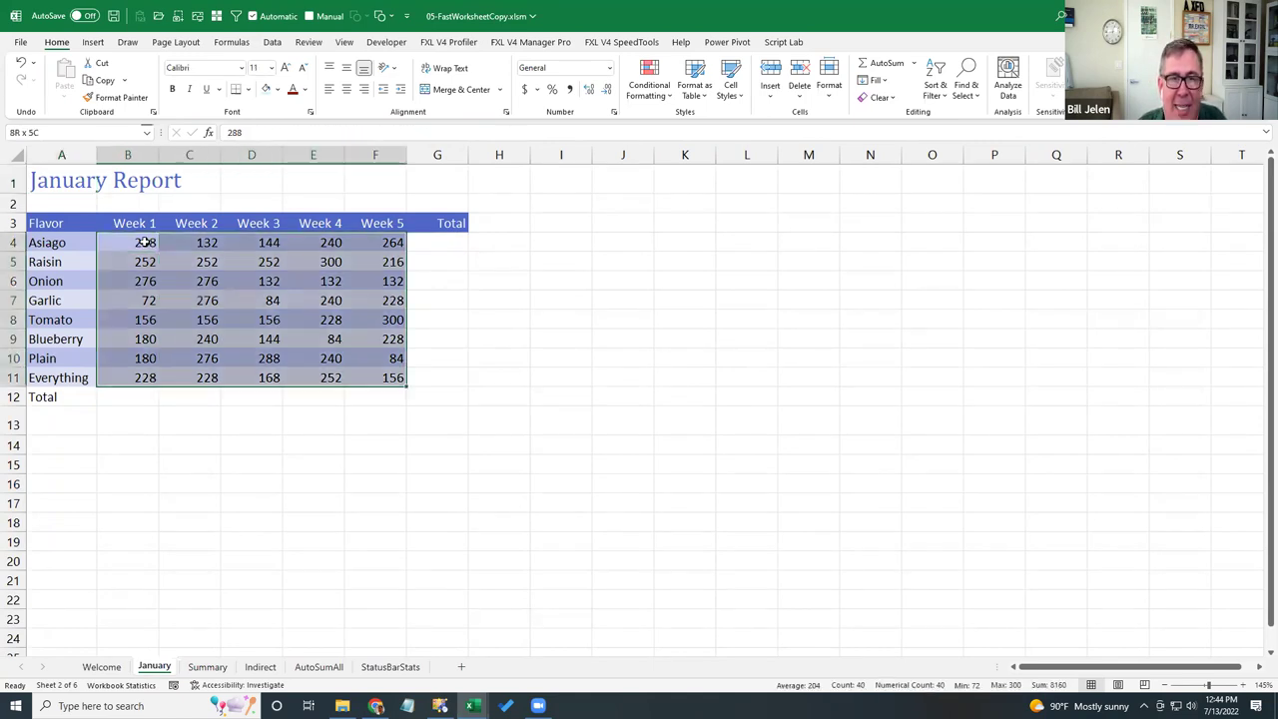
key("shift+Down")
key("shift+Right")
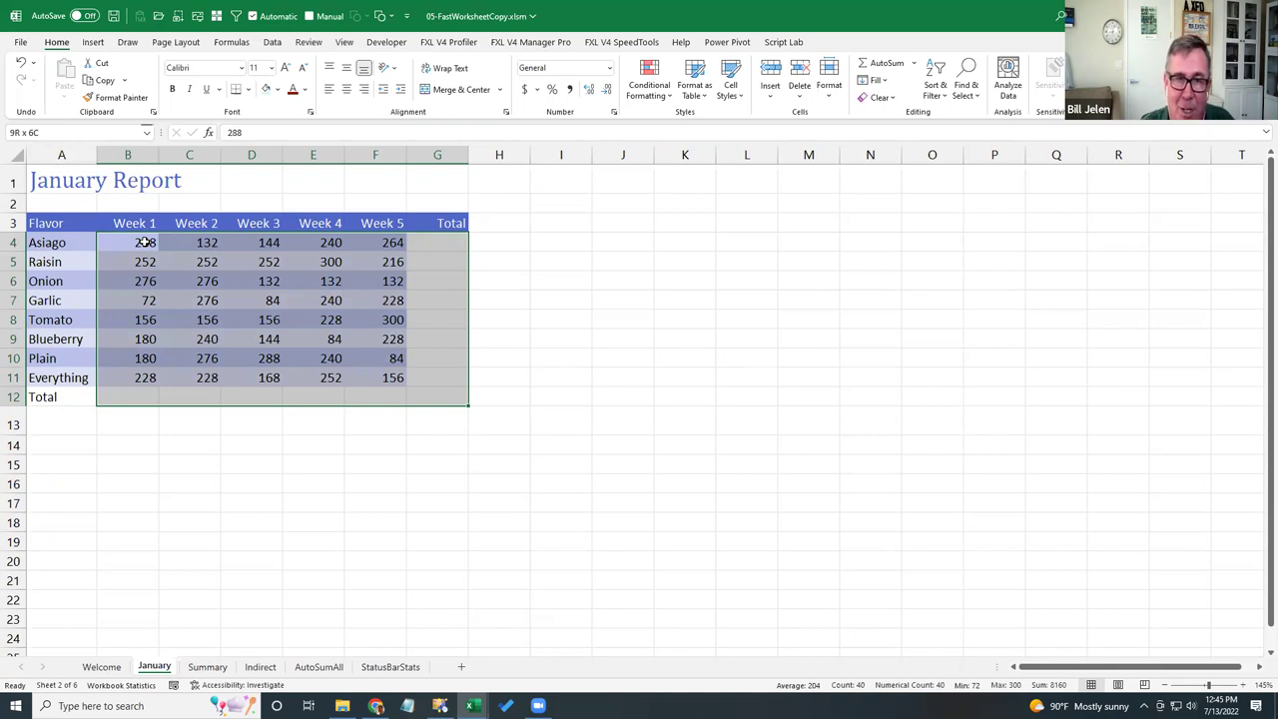
left_click(885, 64)
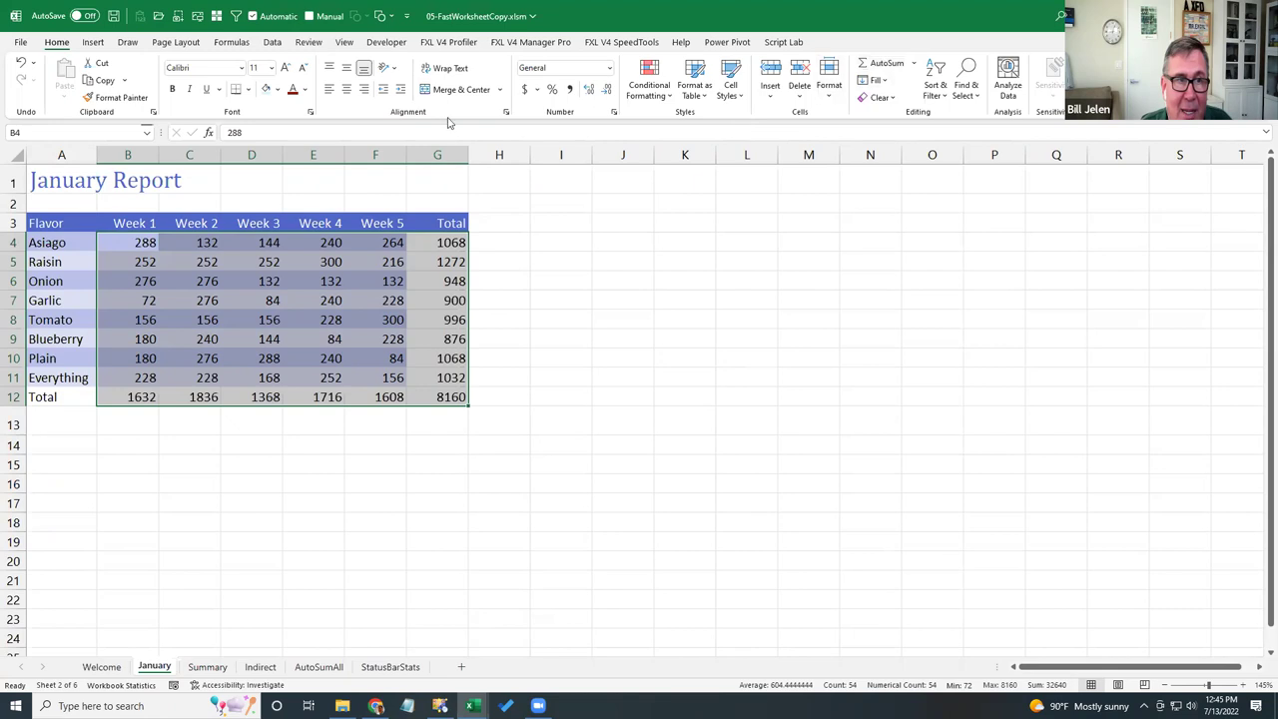
- Inspect the A1 title's TEXTAFTER(CELL("filename",A1),"]")&" Report" formula
left_click(42, 175)
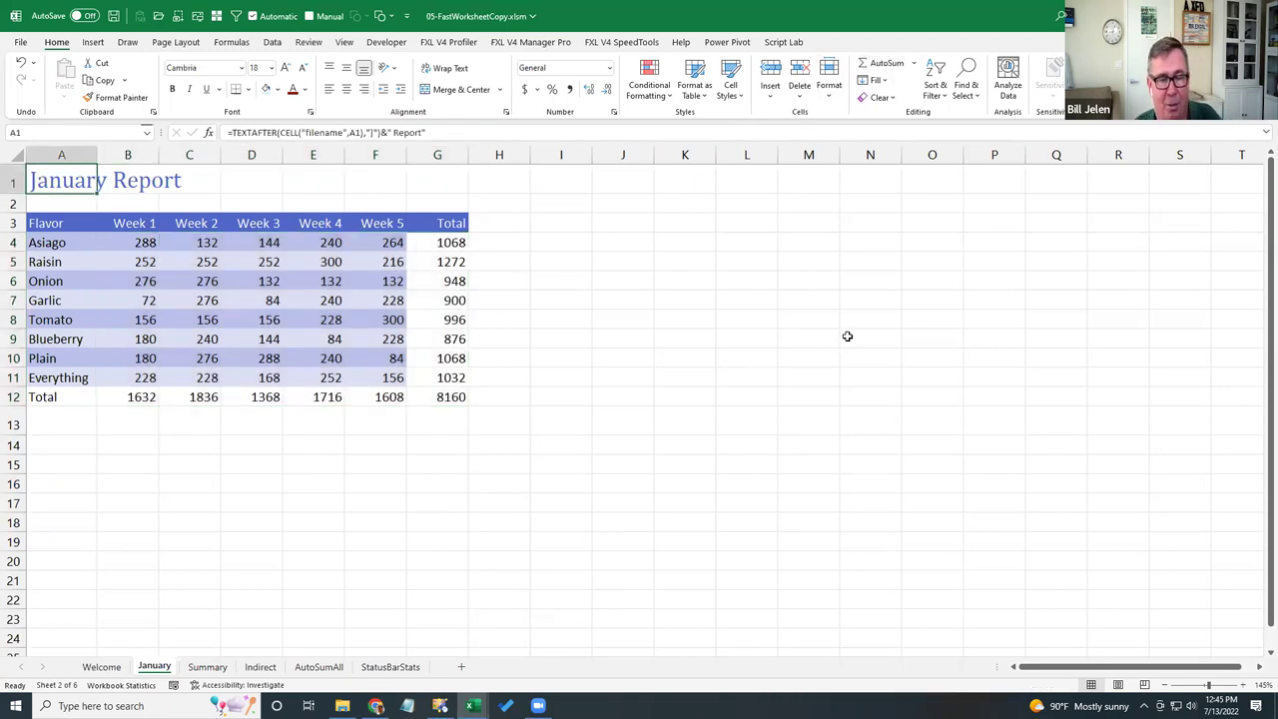
key("F2")
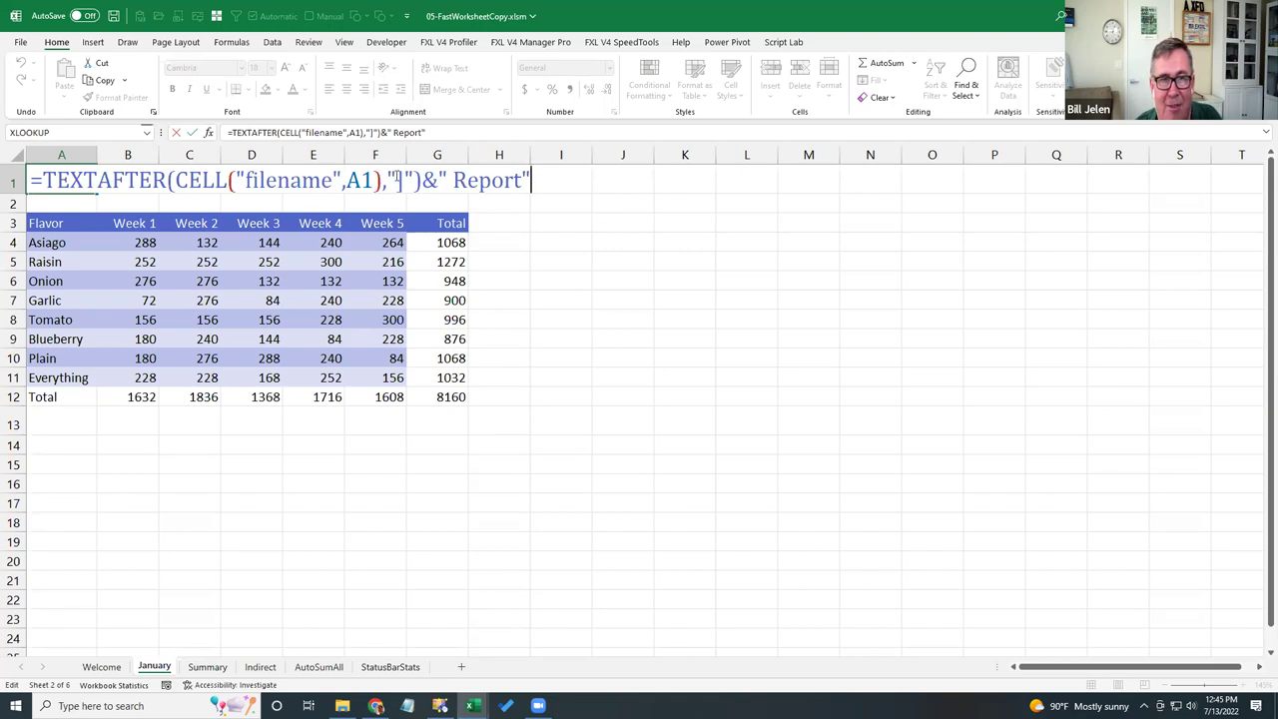
key("ctrl+Return")
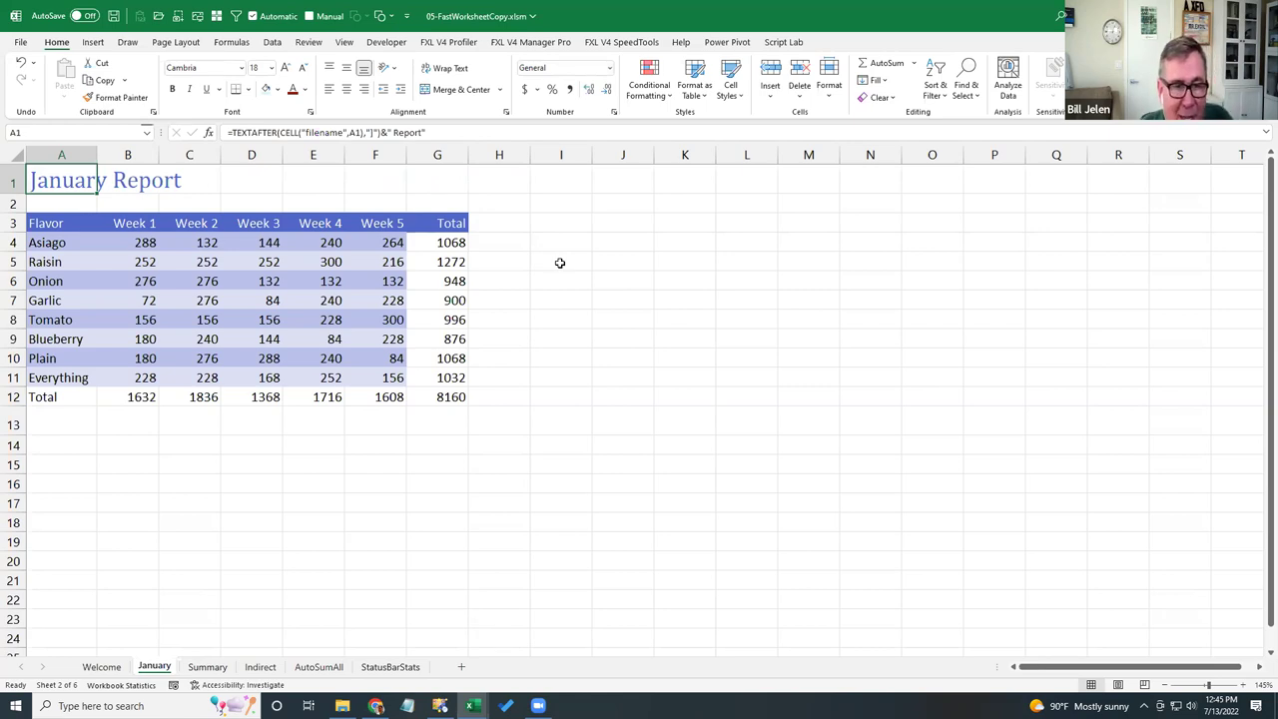
right_click(165, 667)
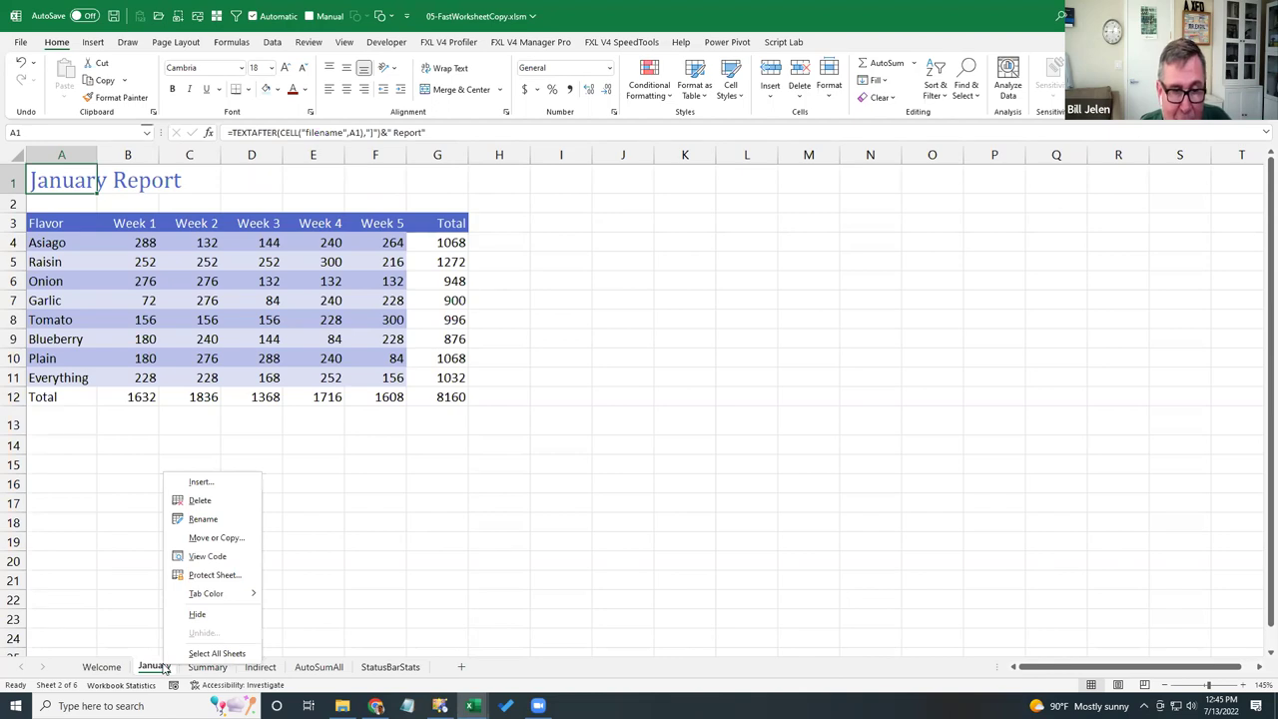
- Copy the January sheet repeatedly, then group and copy again, creating January (2) through January (12)
left_click(214, 538)
left_click(155, 605)
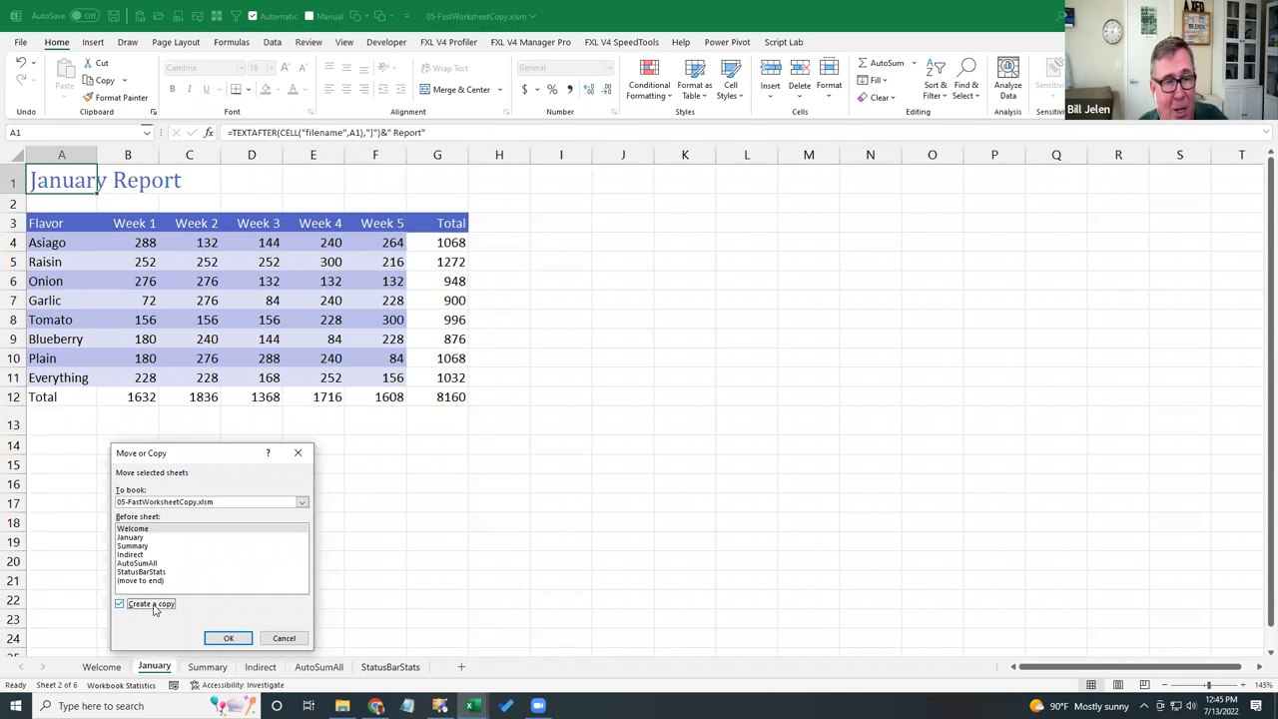
left_click(282, 639)
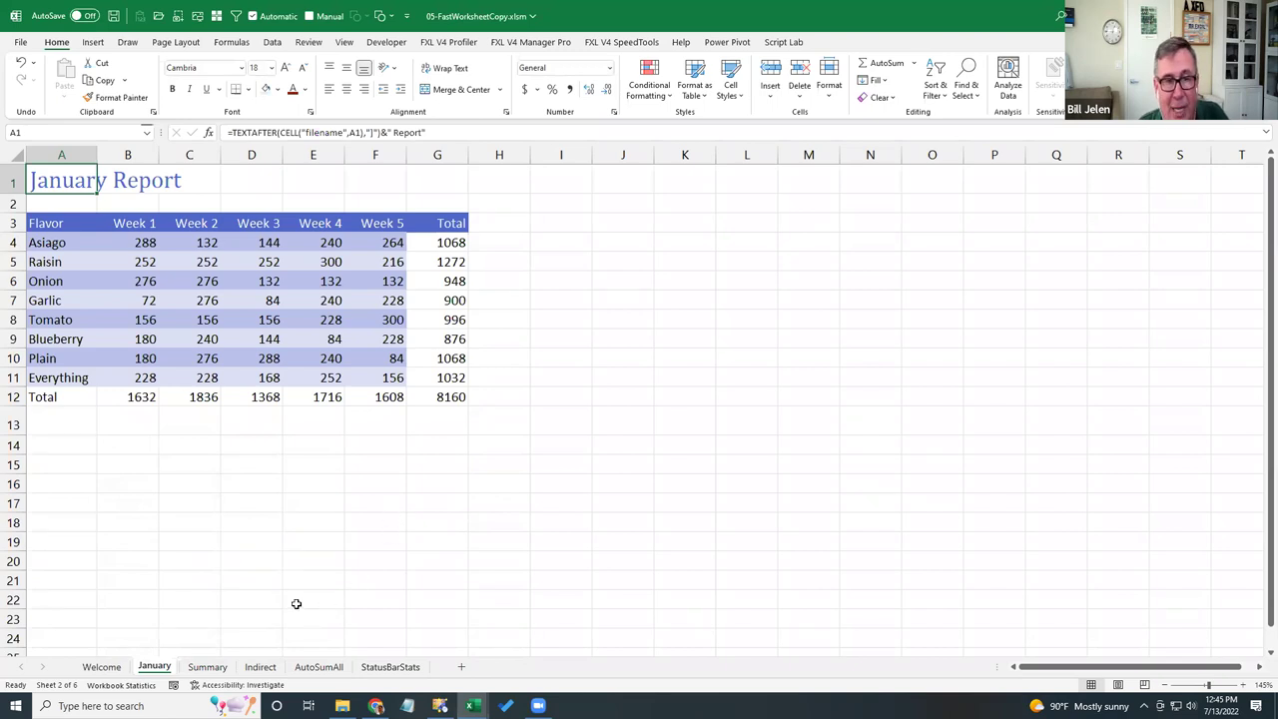
left_click_drag(154, 669, 196, 666)
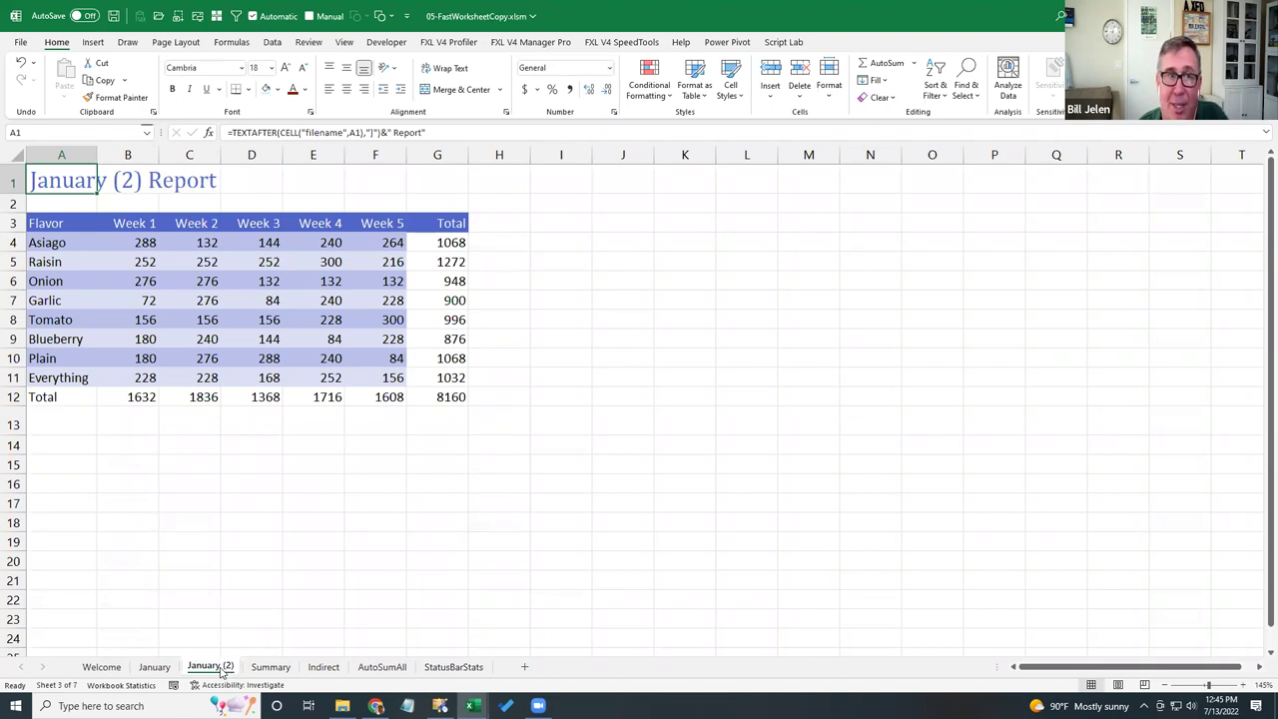
left_click_drag(221, 674, 479, 665)
left_click(155, 669)
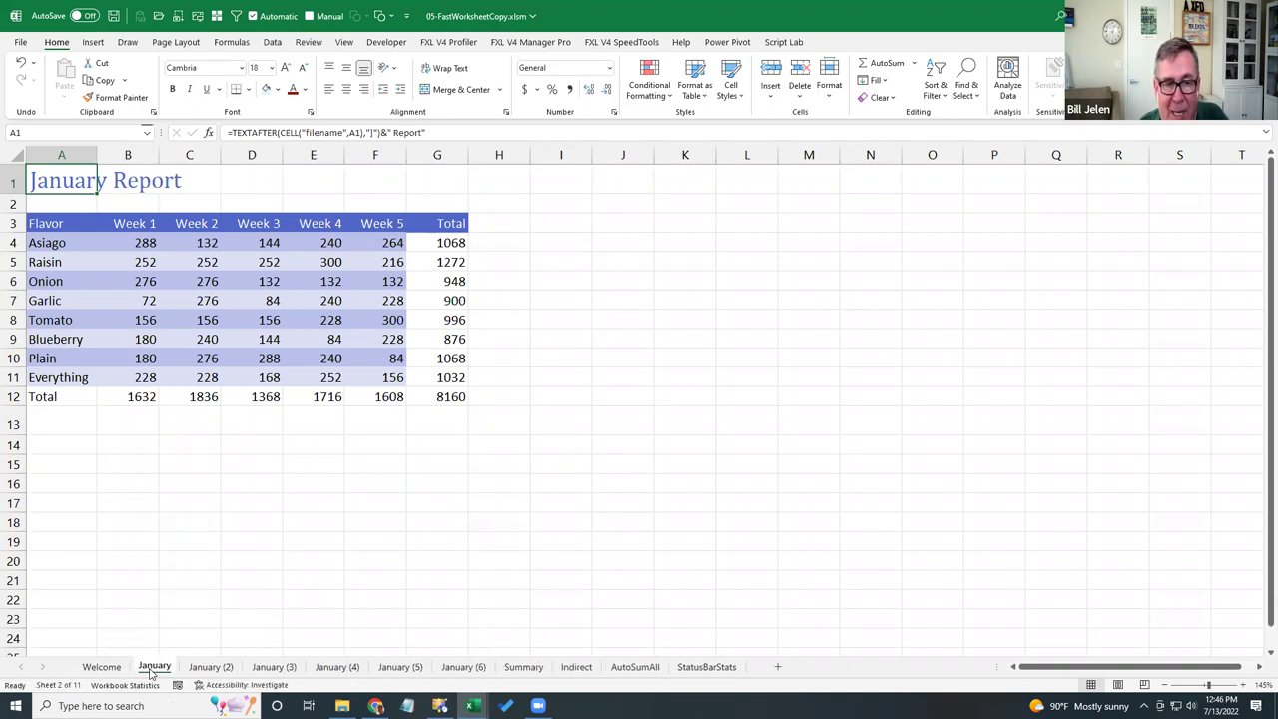
left_click(455, 675, "shift")
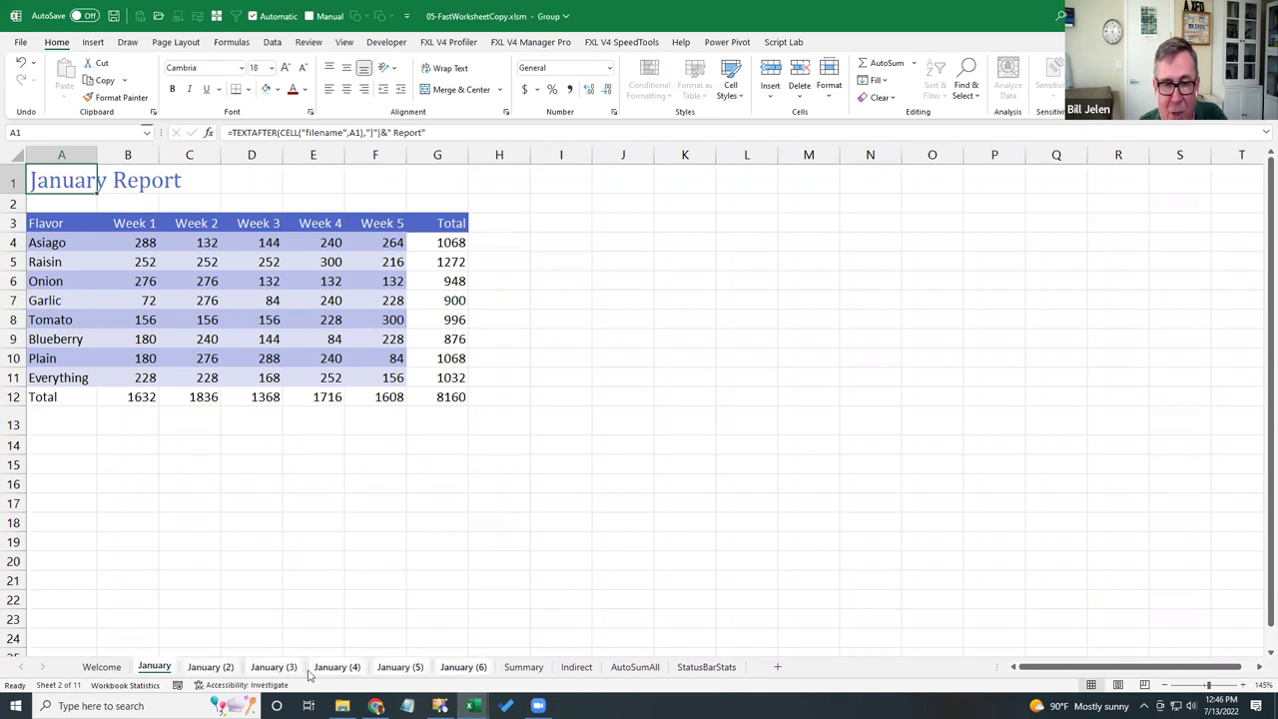
left_click_drag(166, 675, 503, 636)
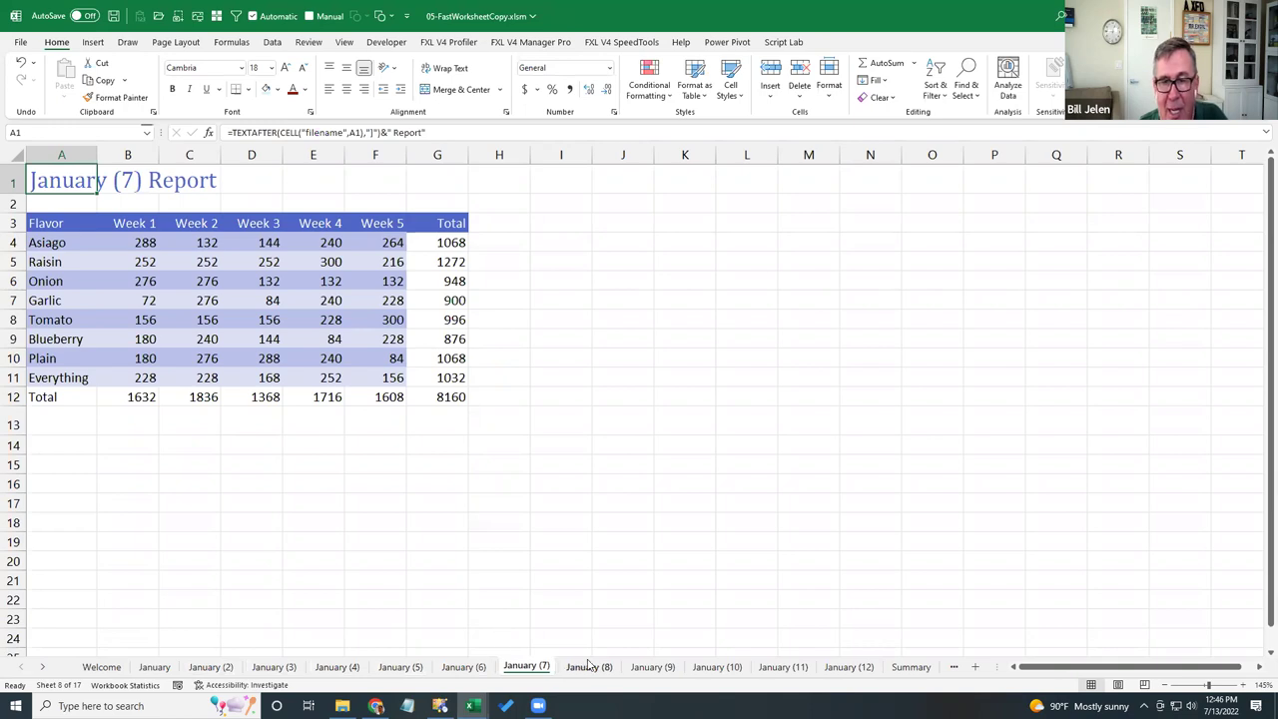
- Rename the January (12) sheet to December
left_click(846, 666)
double_click(841, 669)
type("December")
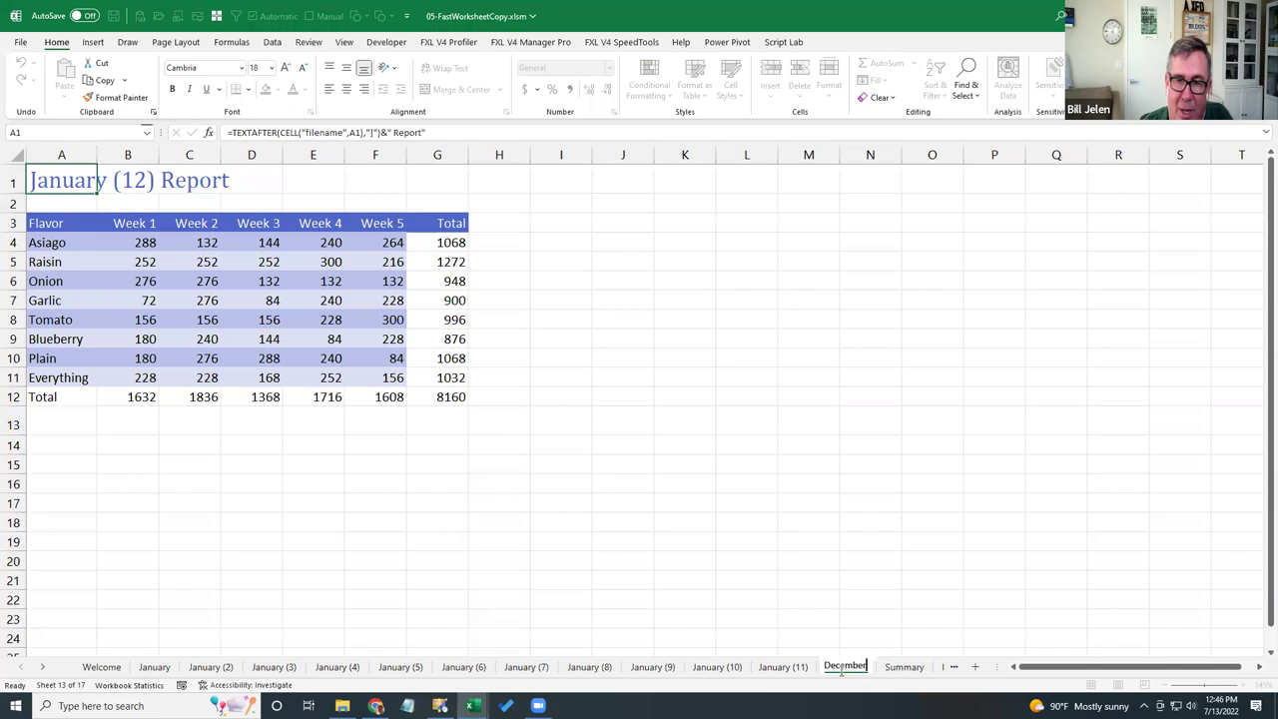
key("Return")
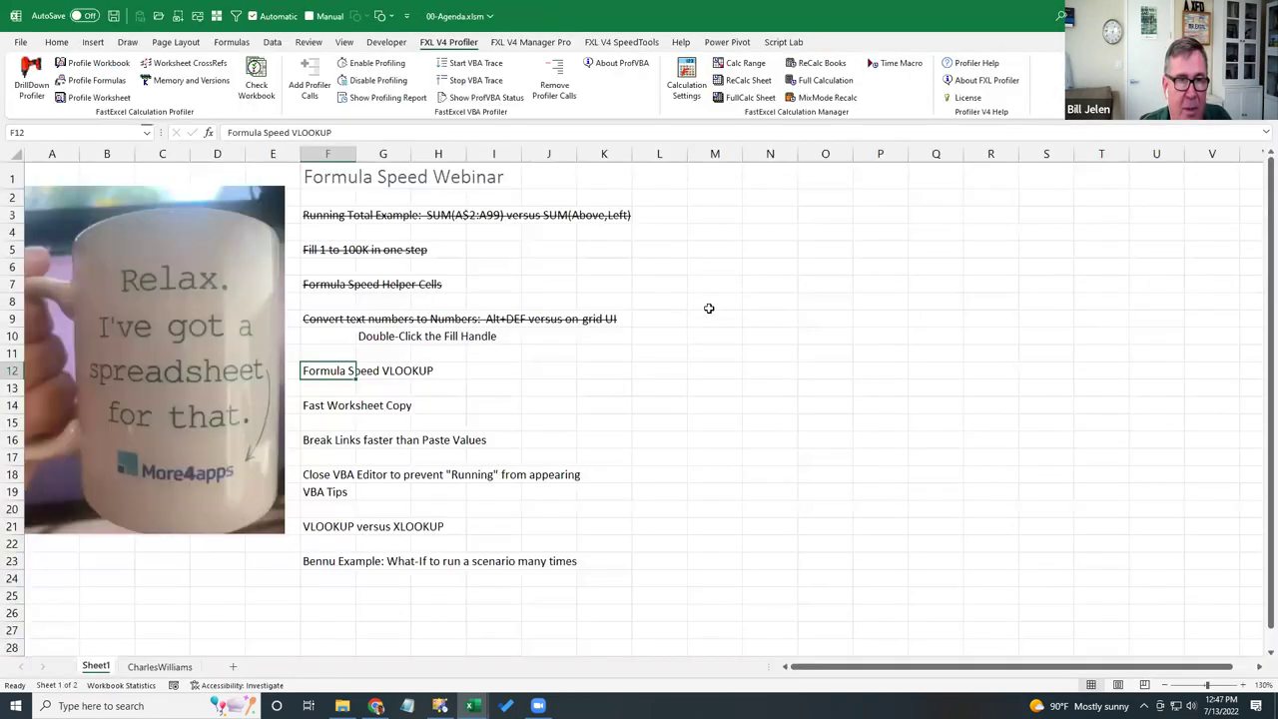
- Apply Ctrl+5 strikethrough to the Formula Speed VLOOKUP and Fast Worksheet Copy agenda items
key("ctrl+5")
key("Down")
key("Down")
key("ctrl+5")
key("Down")
key("Down")
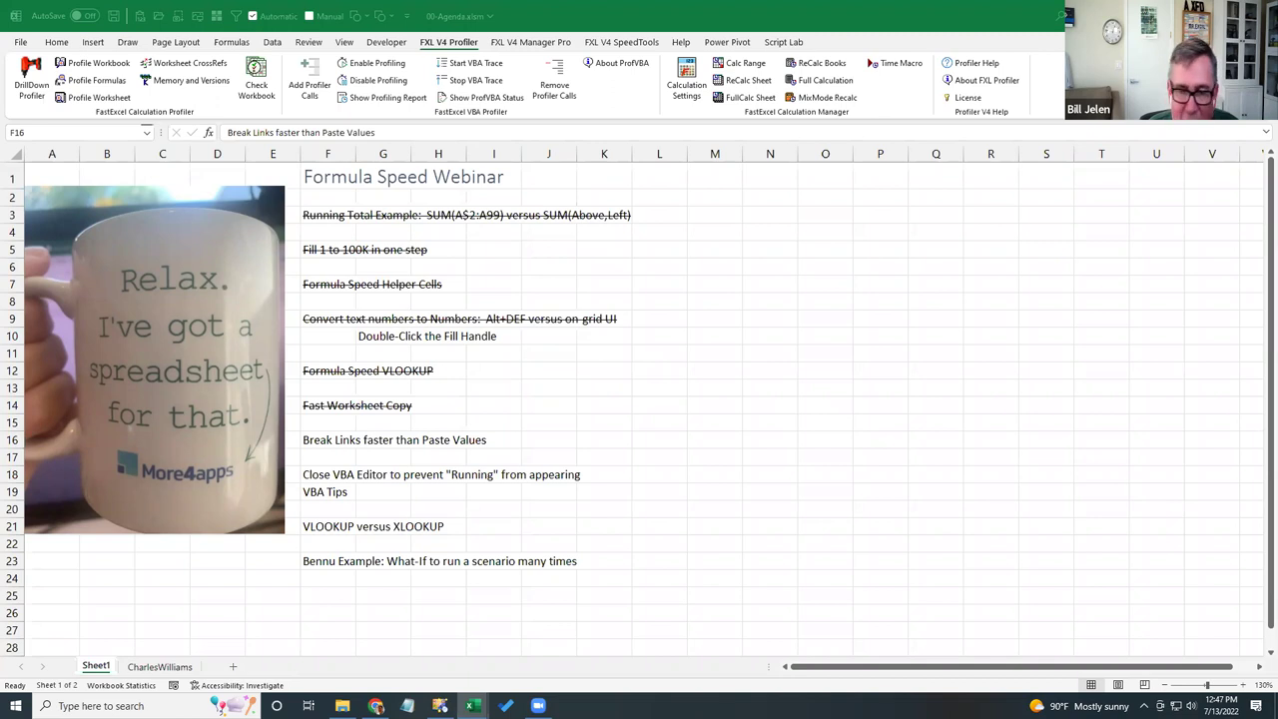
key("alt+Tab")
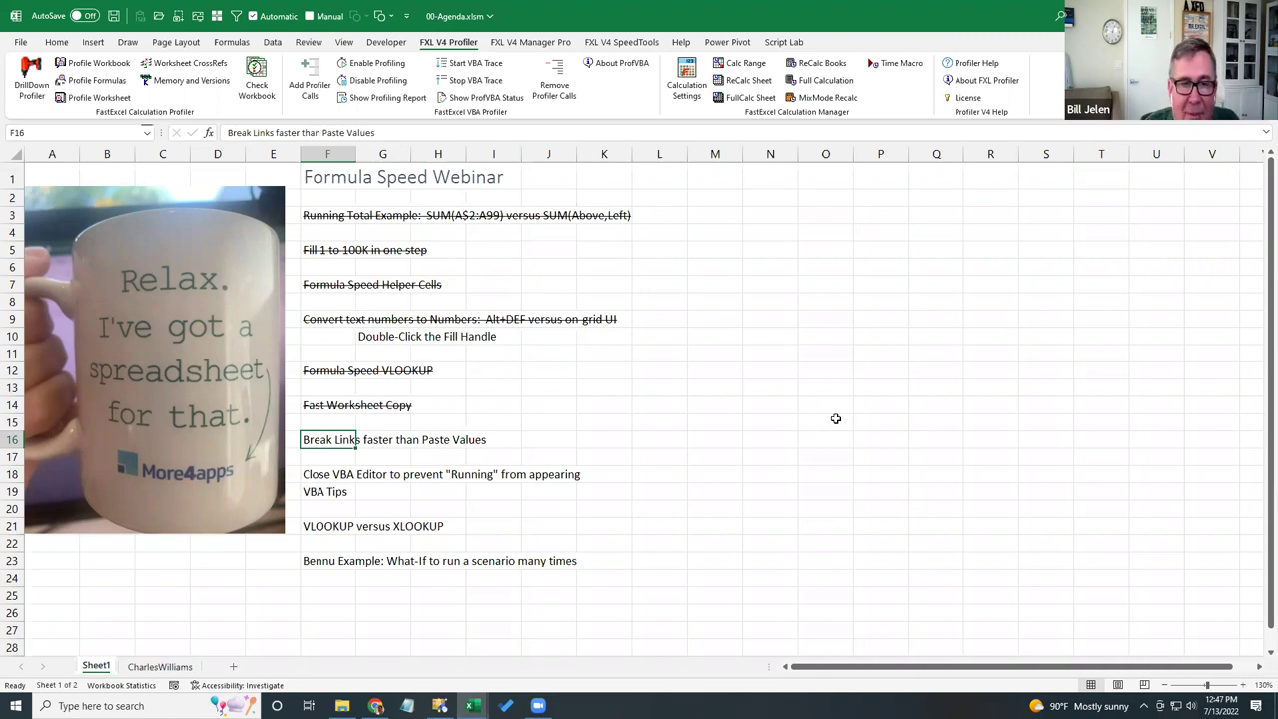
key("Down")
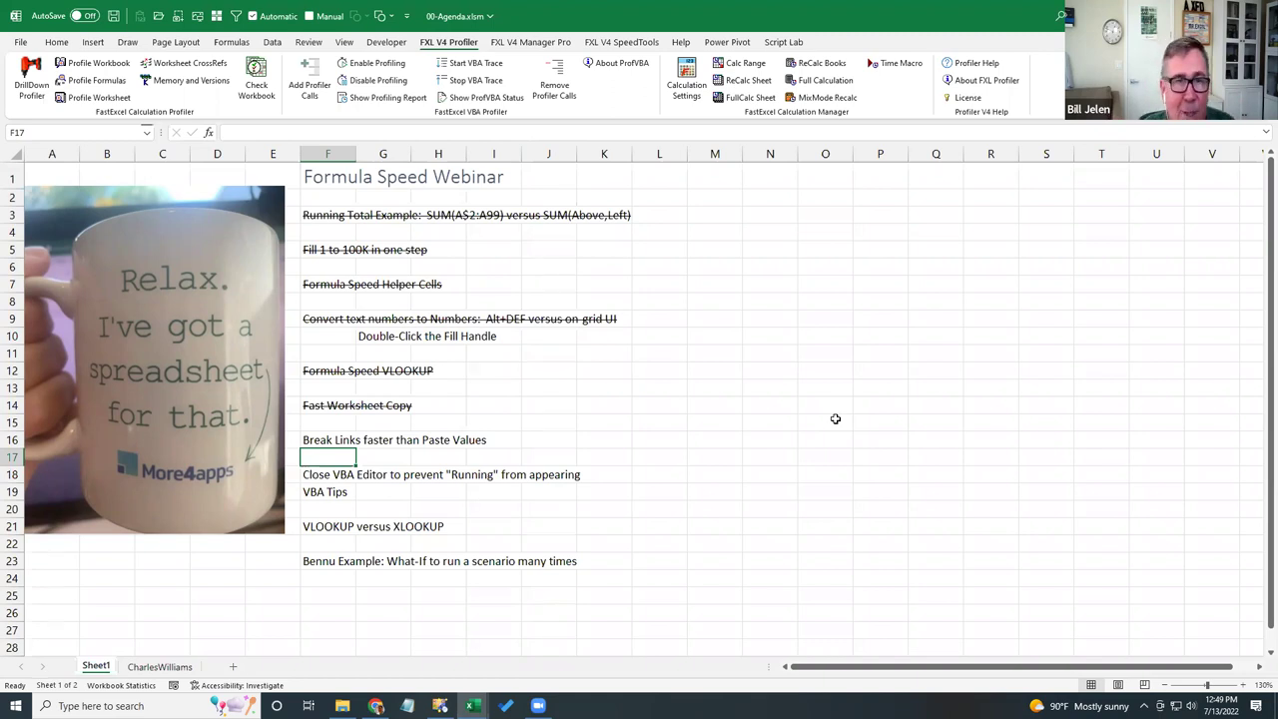
- Search Excel's commands for 'link', then select the VBA Tips agenda item
left_click(1059, 16)
type("link")
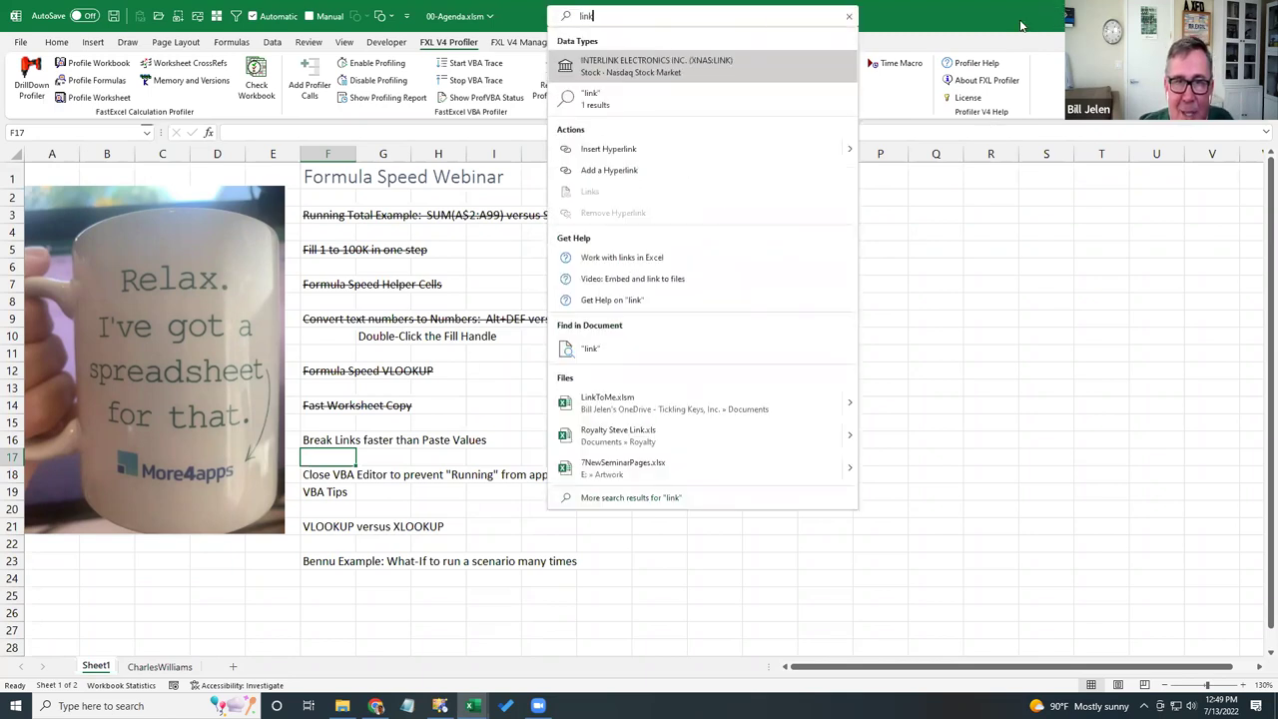
type("s")
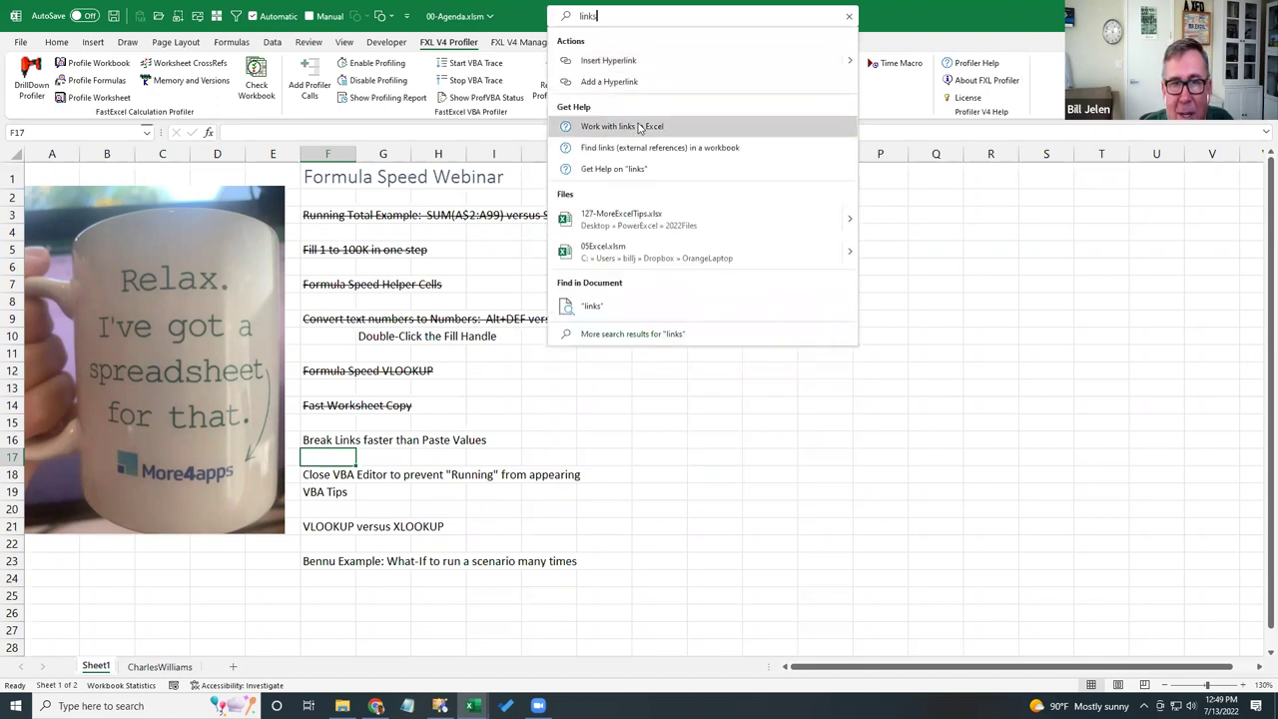
left_click_drag(613, 17, 532, 11)
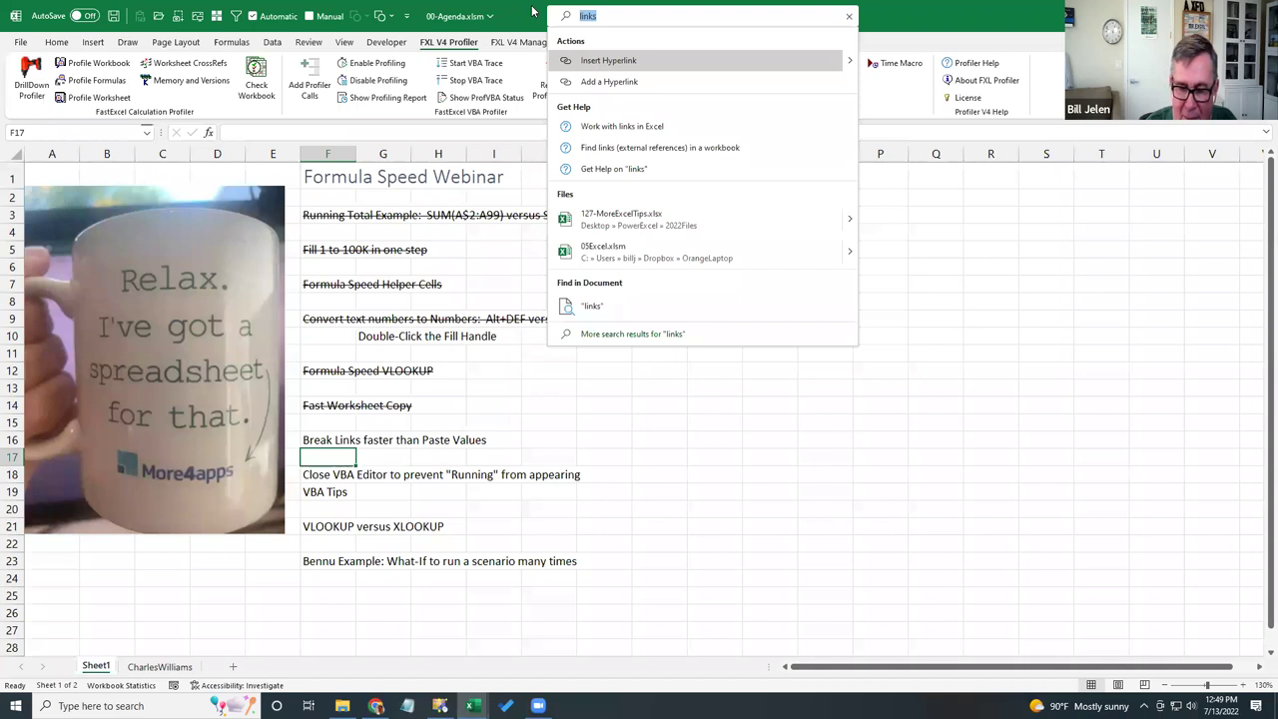
type("link")
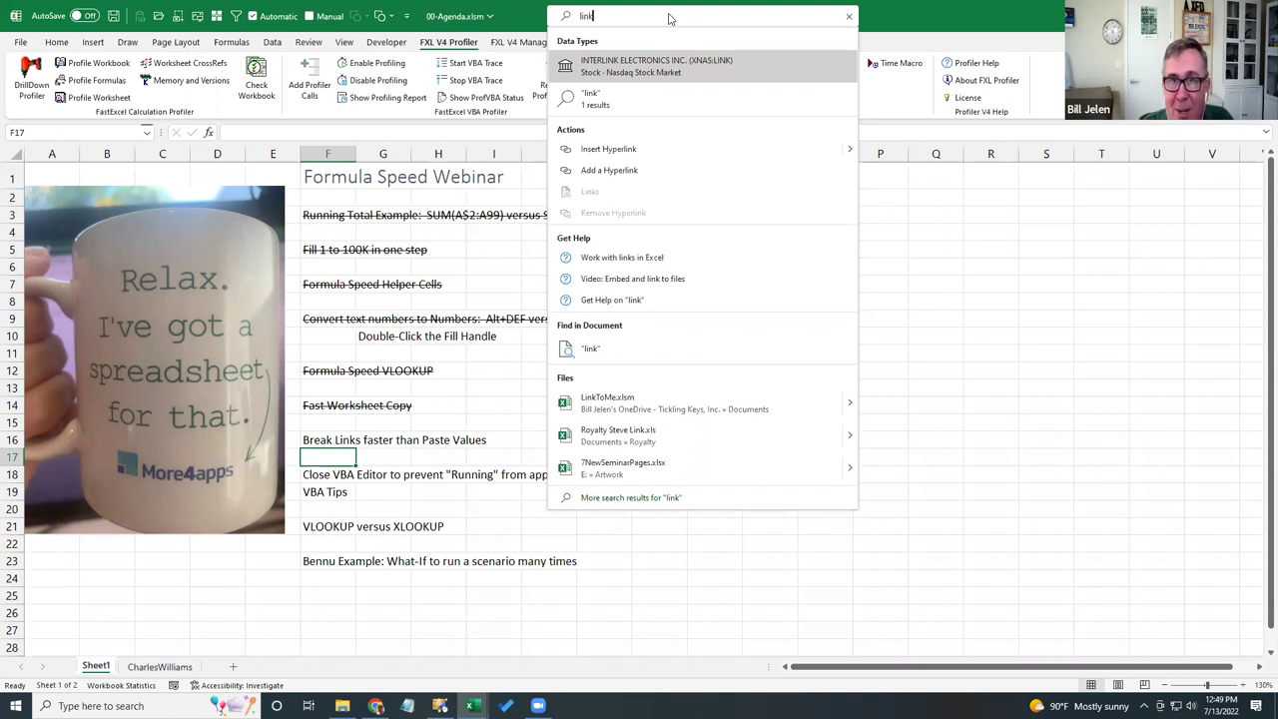
left_click(894, 11)
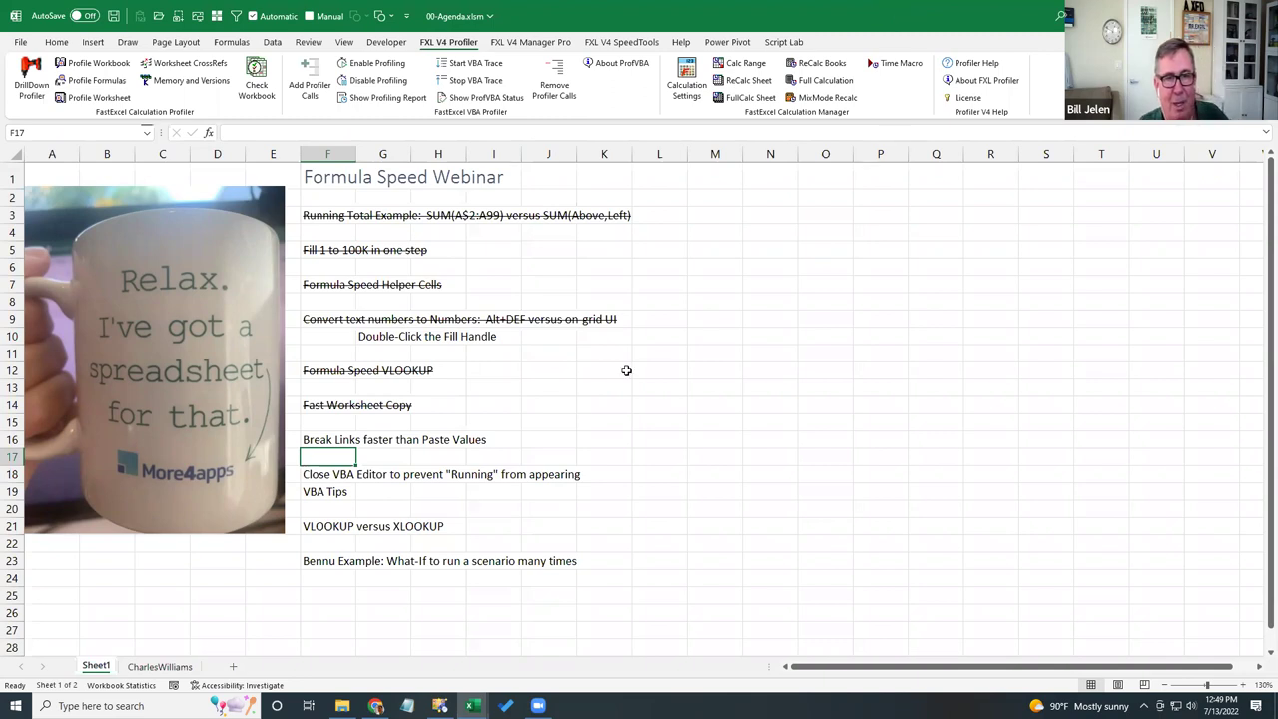
left_click(390, 492)
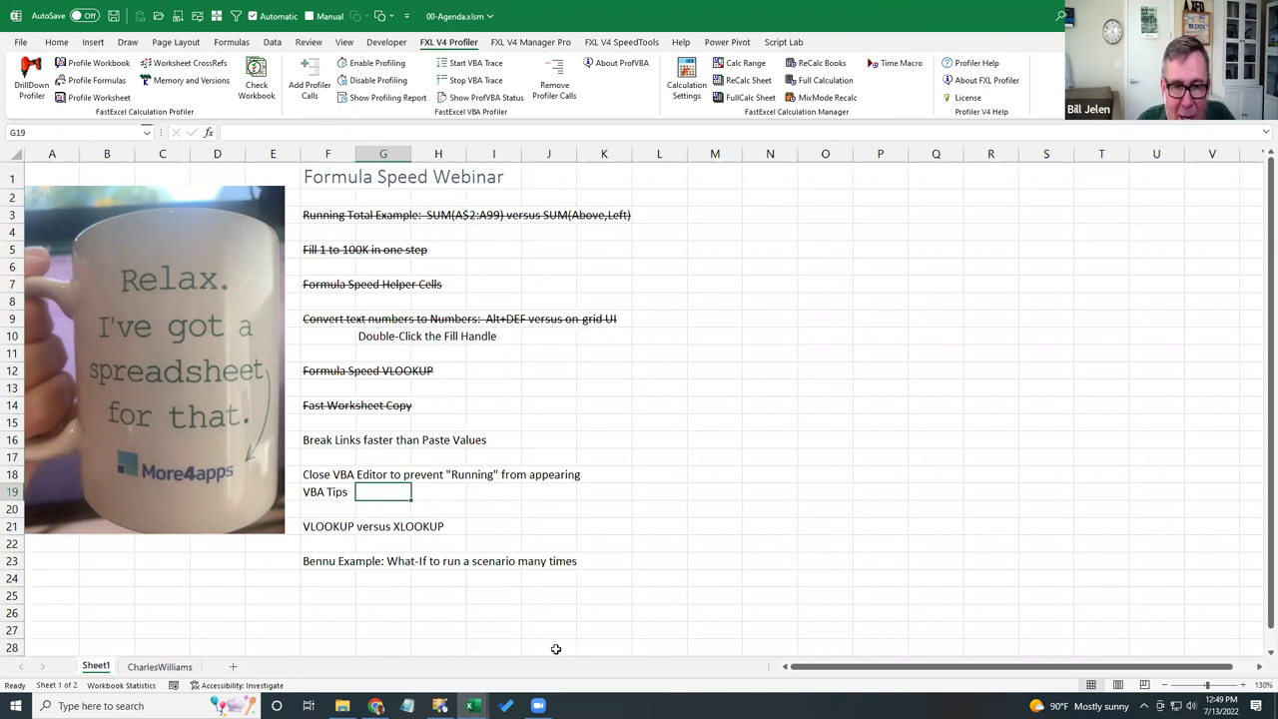
- Open 06-VBA-Speed-Tips.xlsm from the More4AppsFormulaSpeed folder and enable its macros
left_click(342, 706)
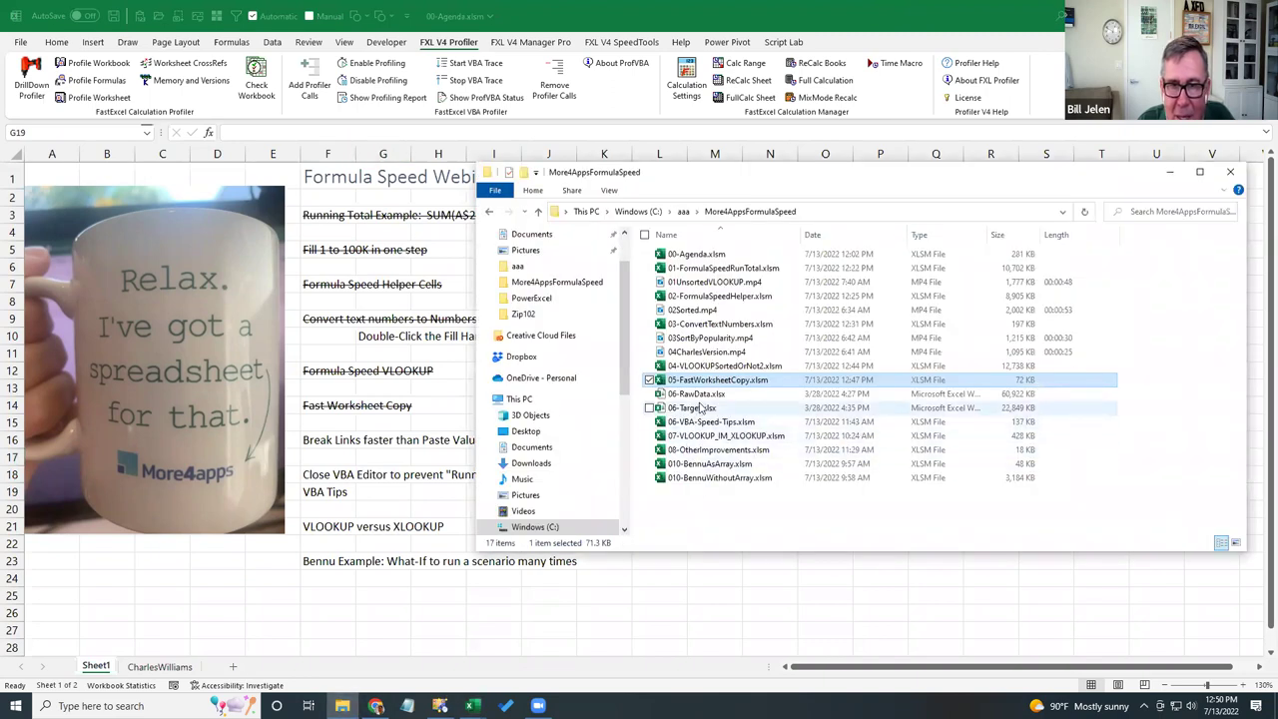
double_click(710, 421)
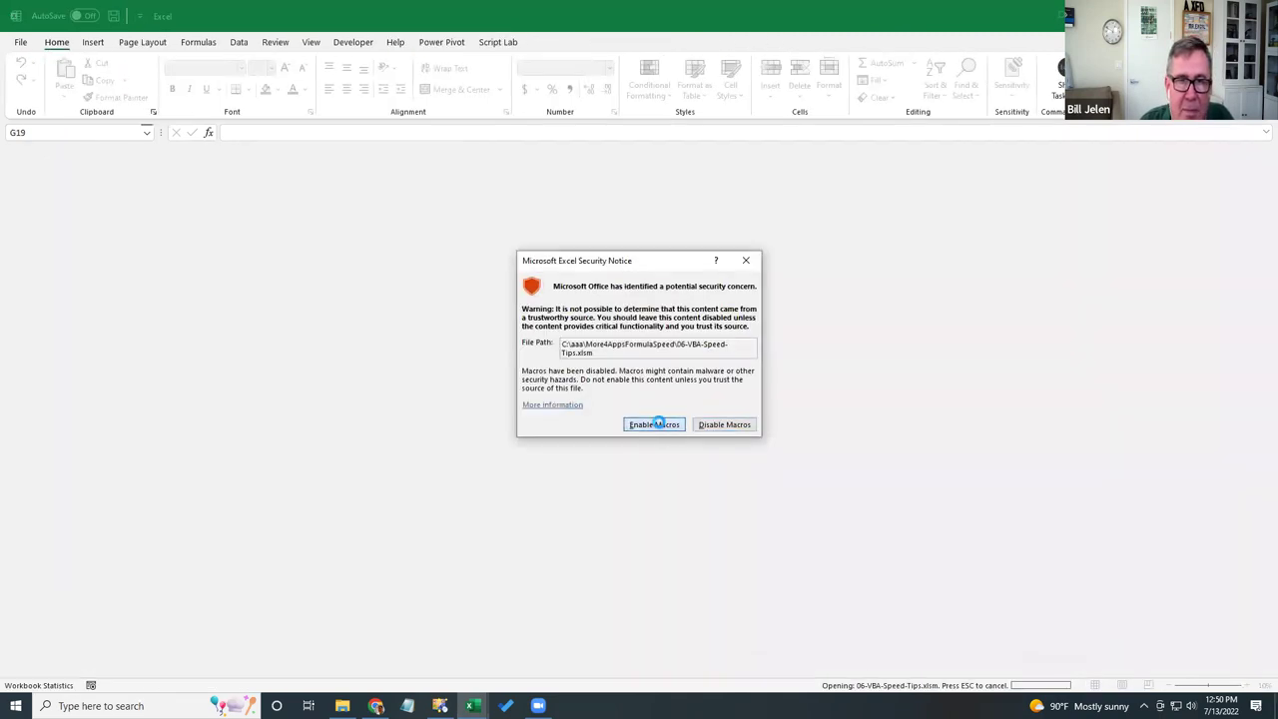
left_click(654, 424)
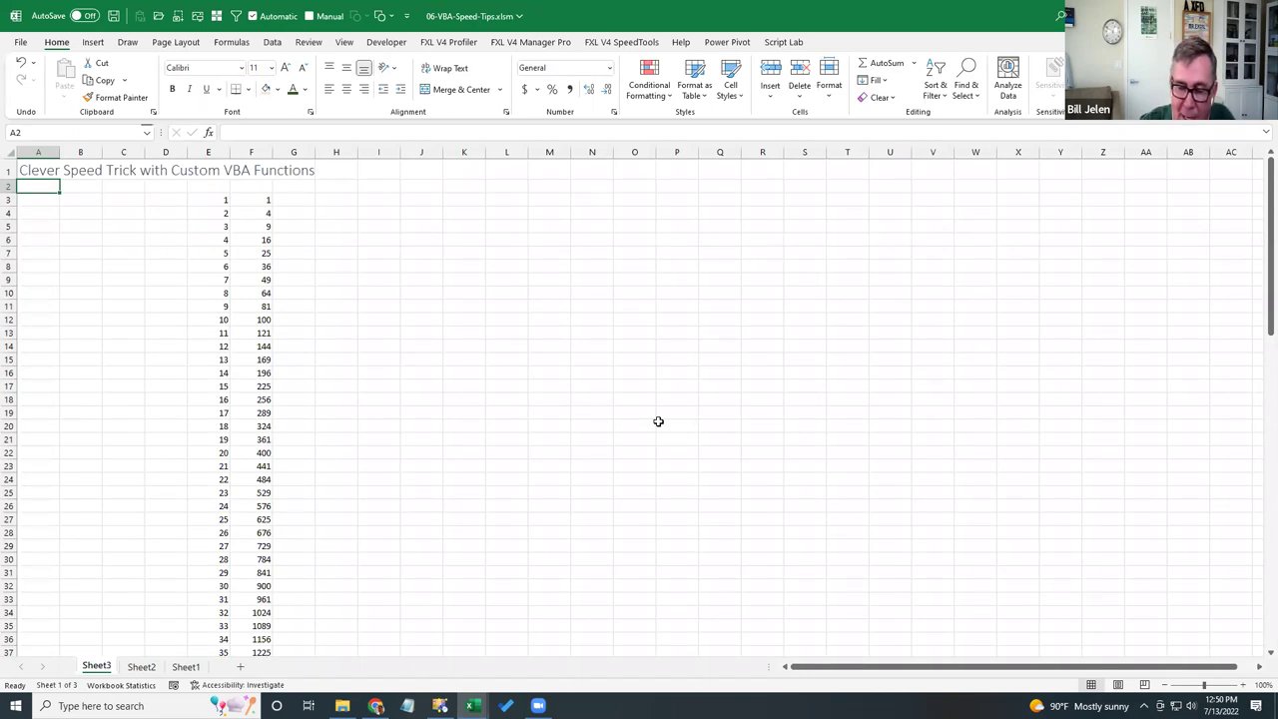
- Run the TakeALongTime macro in the VBA editor, twice
key("alt+F11")
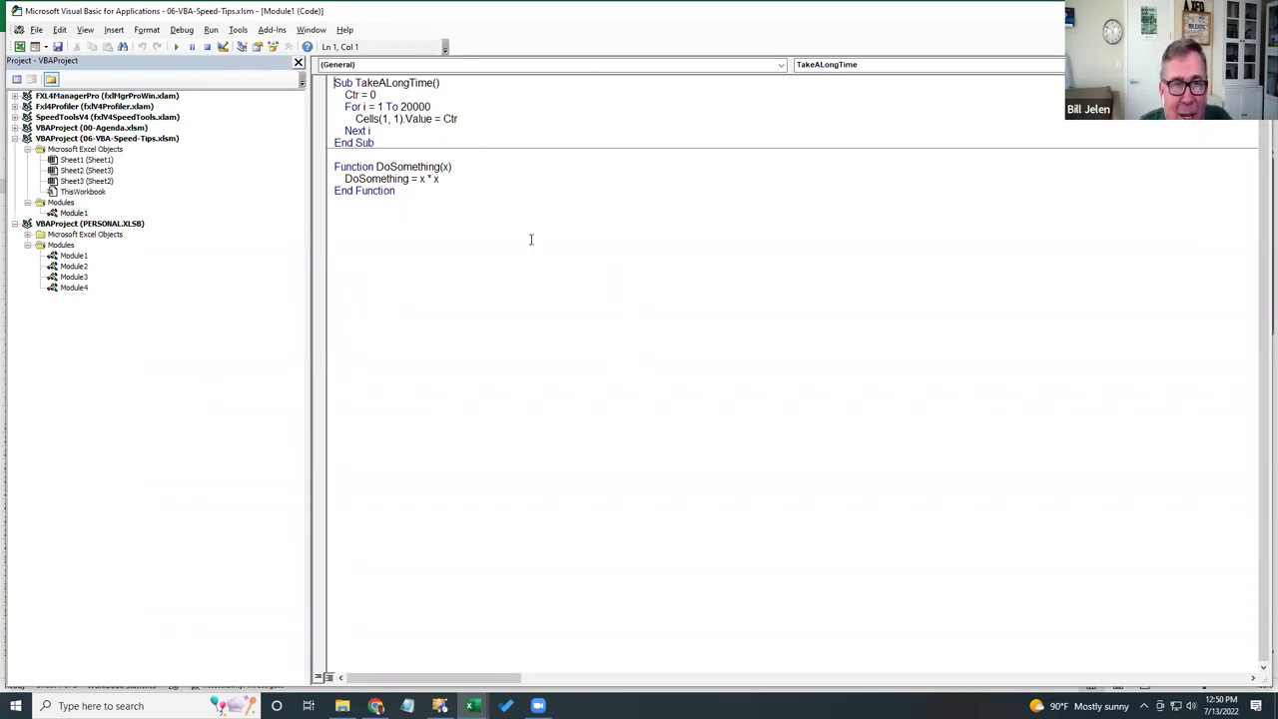
left_click(390, 86)
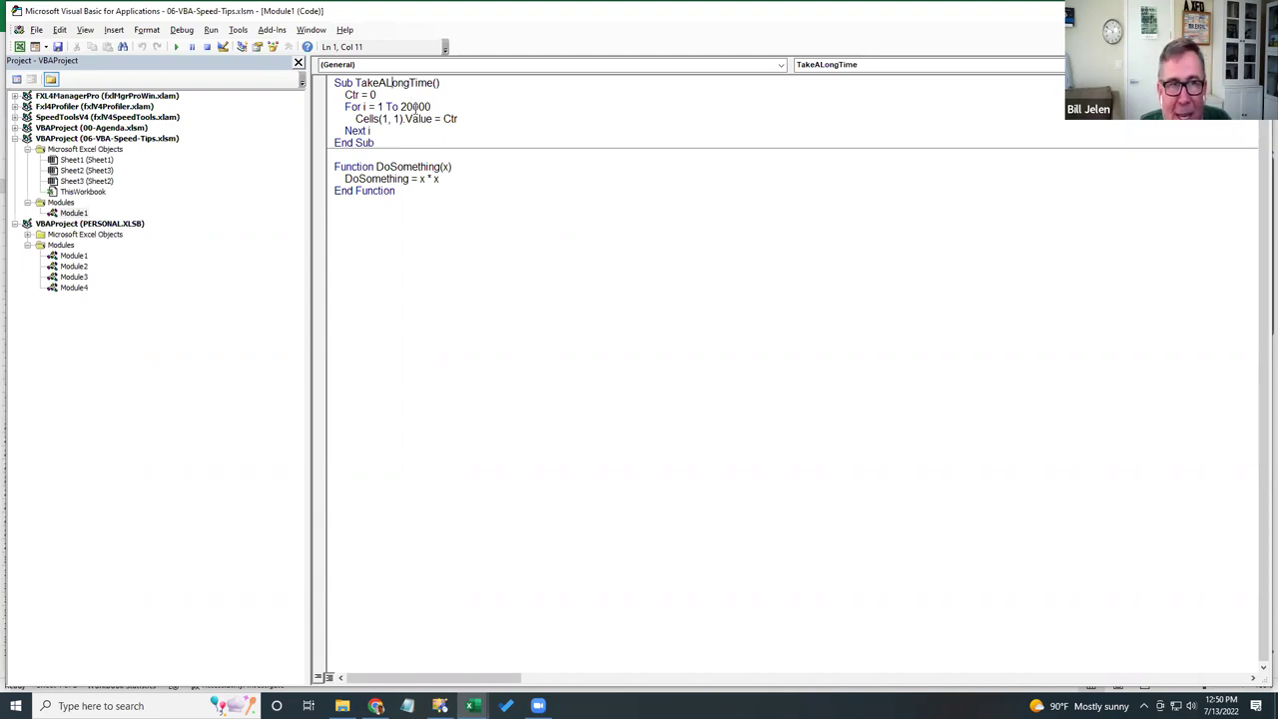
key("super+plus")
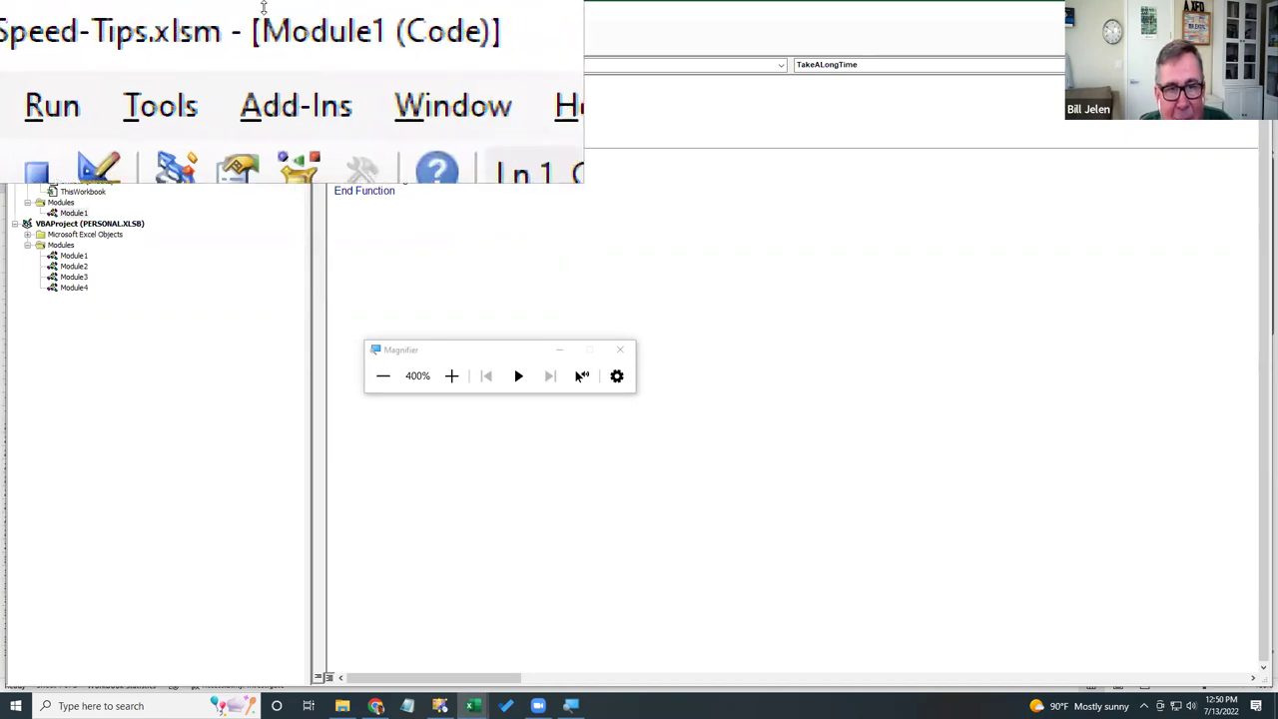
key("super+Escape")
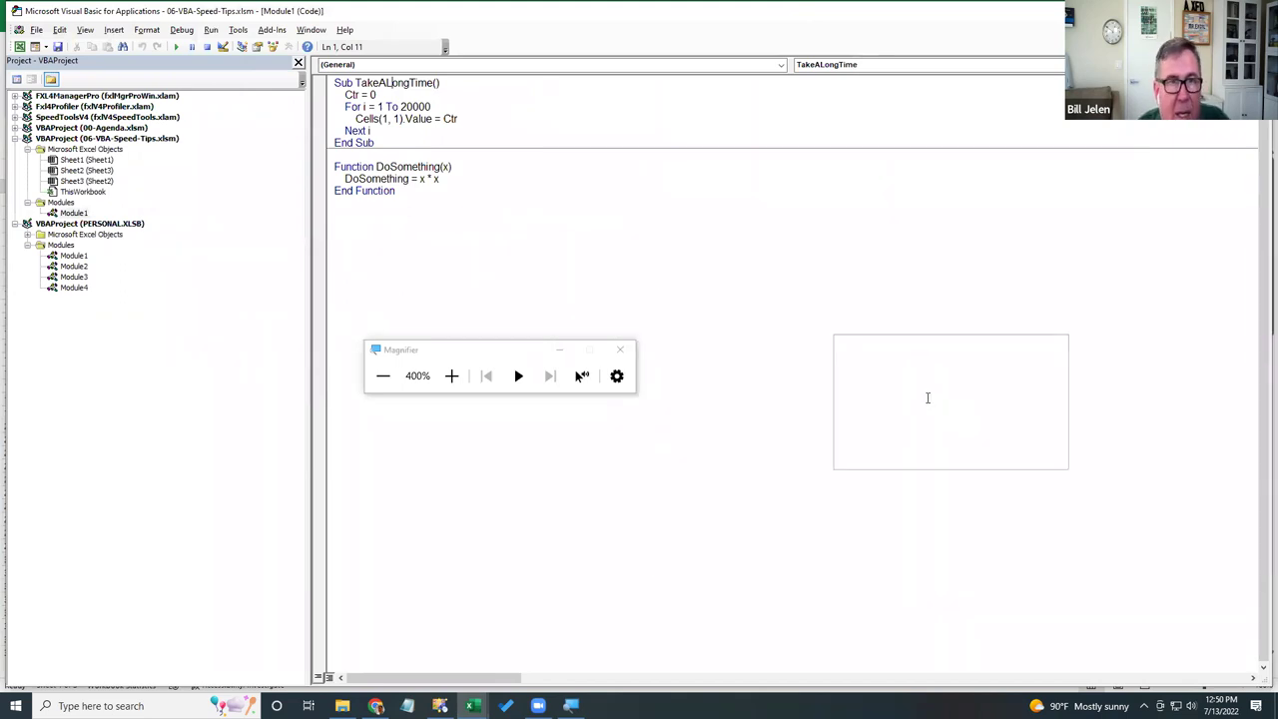
left_click(177, 46)
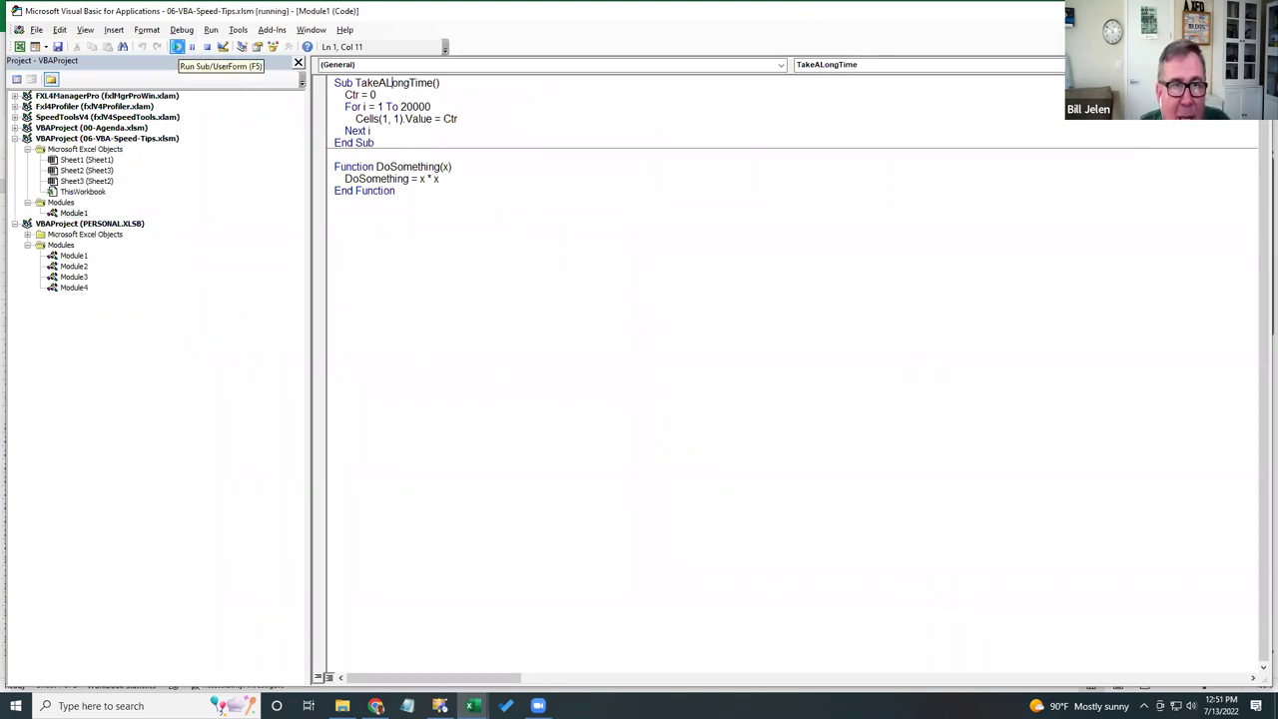
key("super+plus")
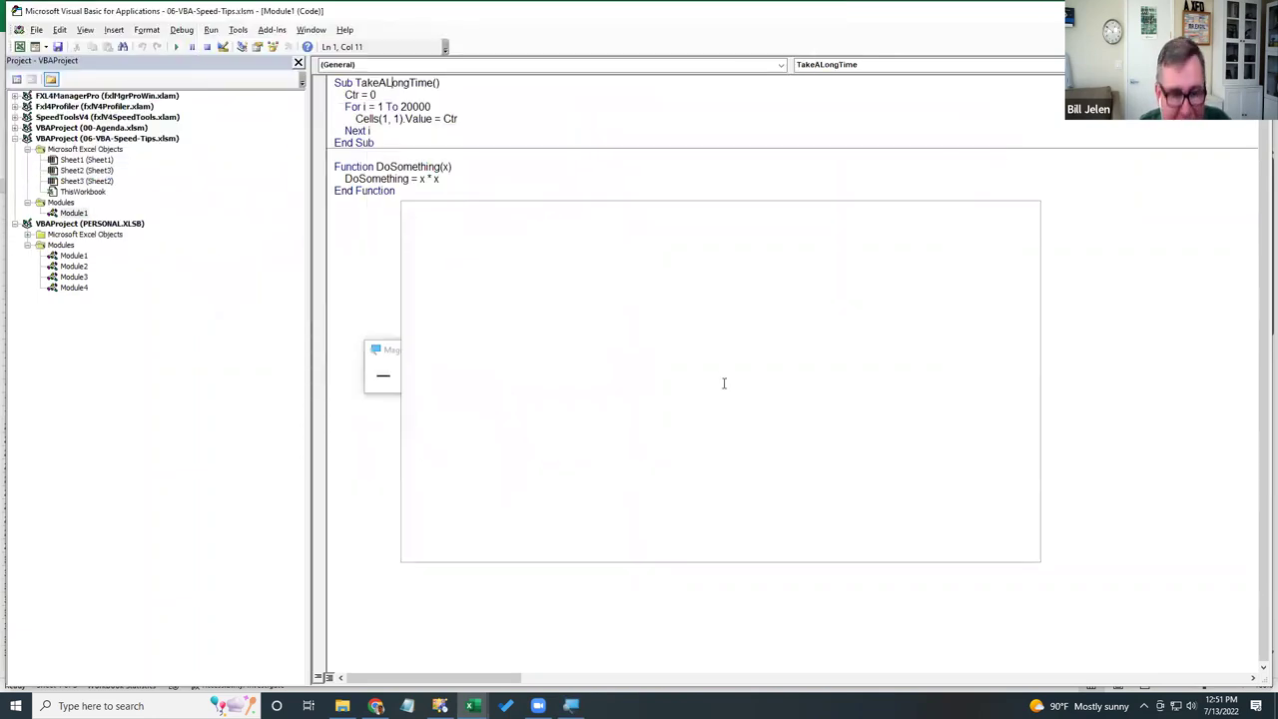
key("super+Escape")
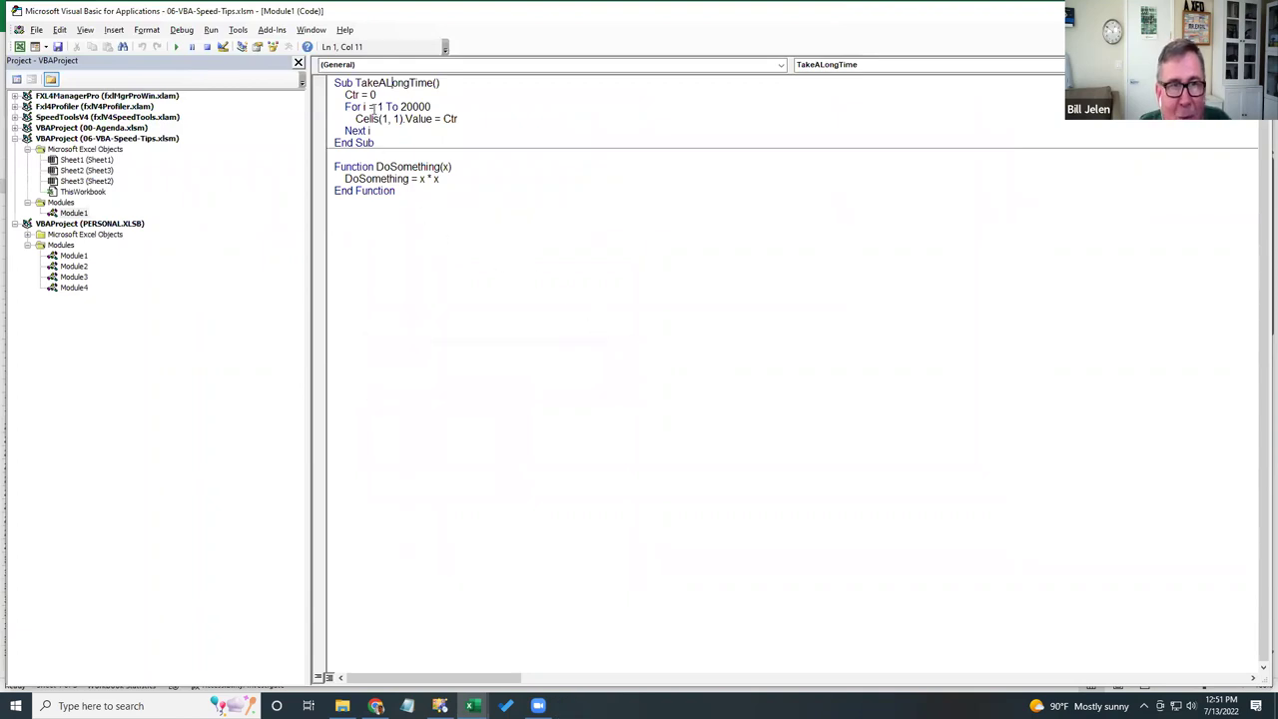
left_click(369, 83)
left_click(176, 47)
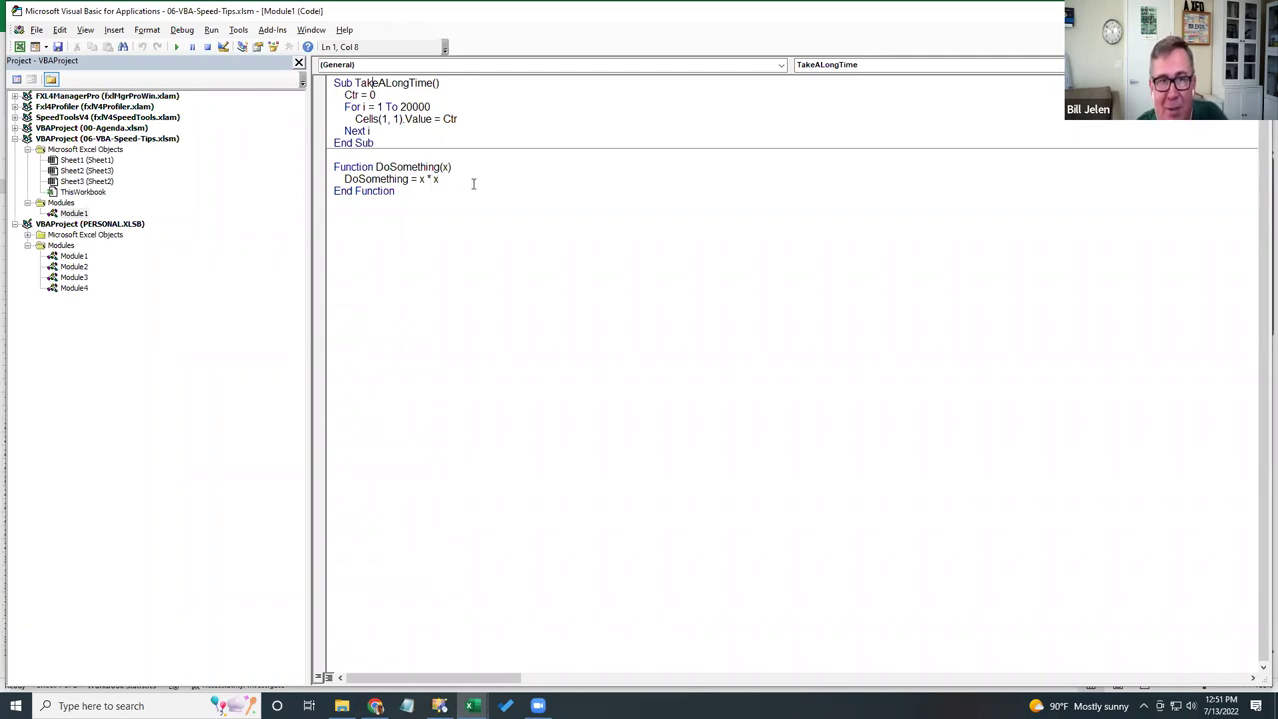
- Re-enter the DoSomething formula in F3 to recalculate it
key("alt+Tab")
key("Right")
key("Right")
key("Right")
key("Right")
key("Right")
key("Down")
key("F2")
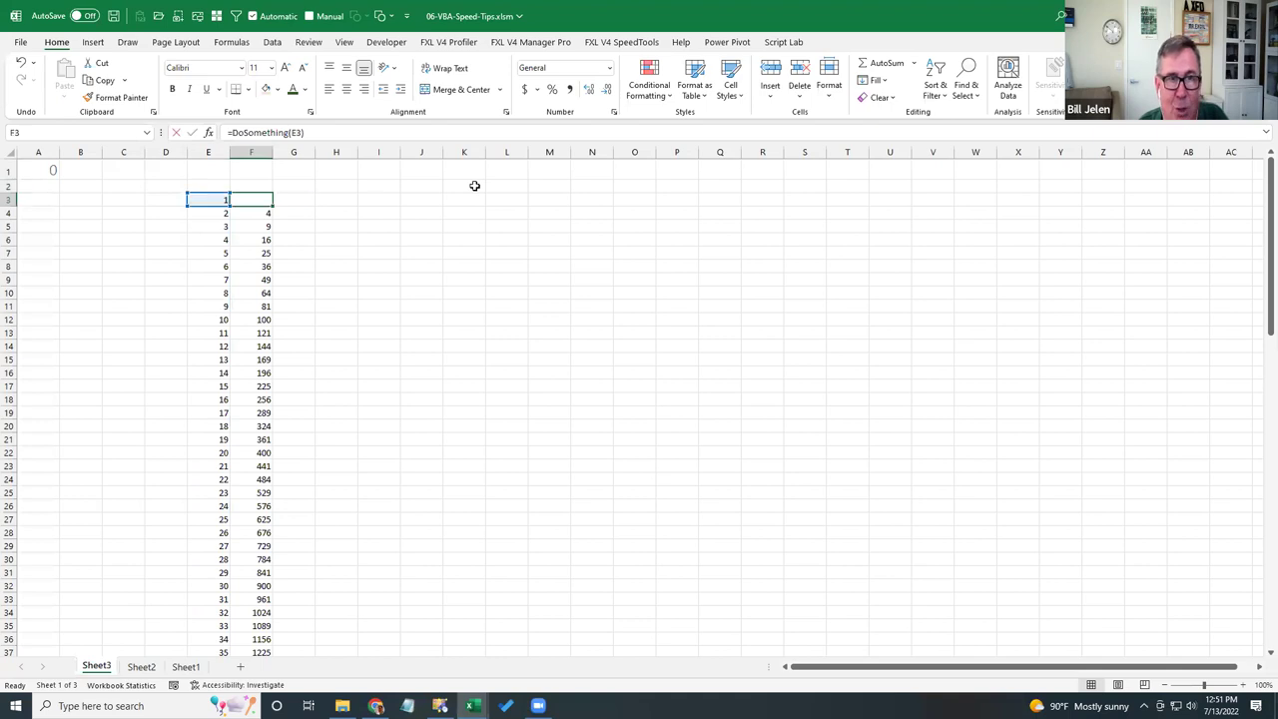
key("Return")
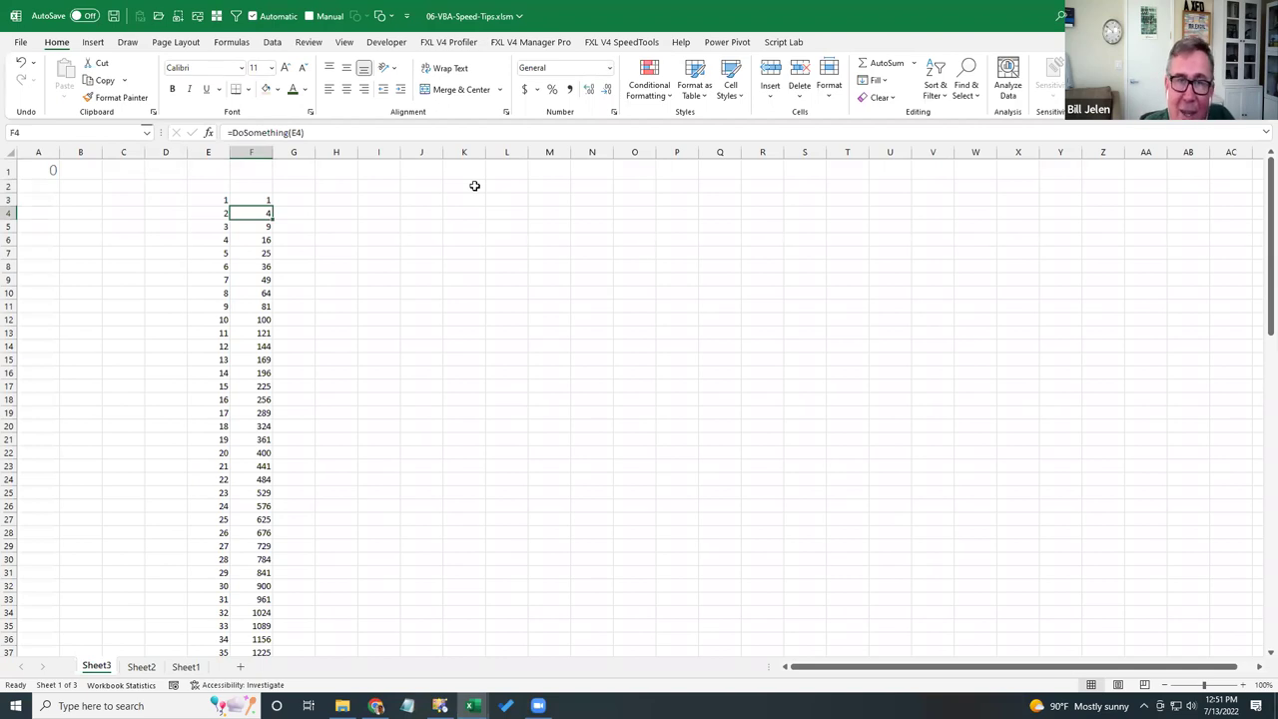
- Return to the workbook's Sheet2 VBA tips timing table
key("alt+Tab")
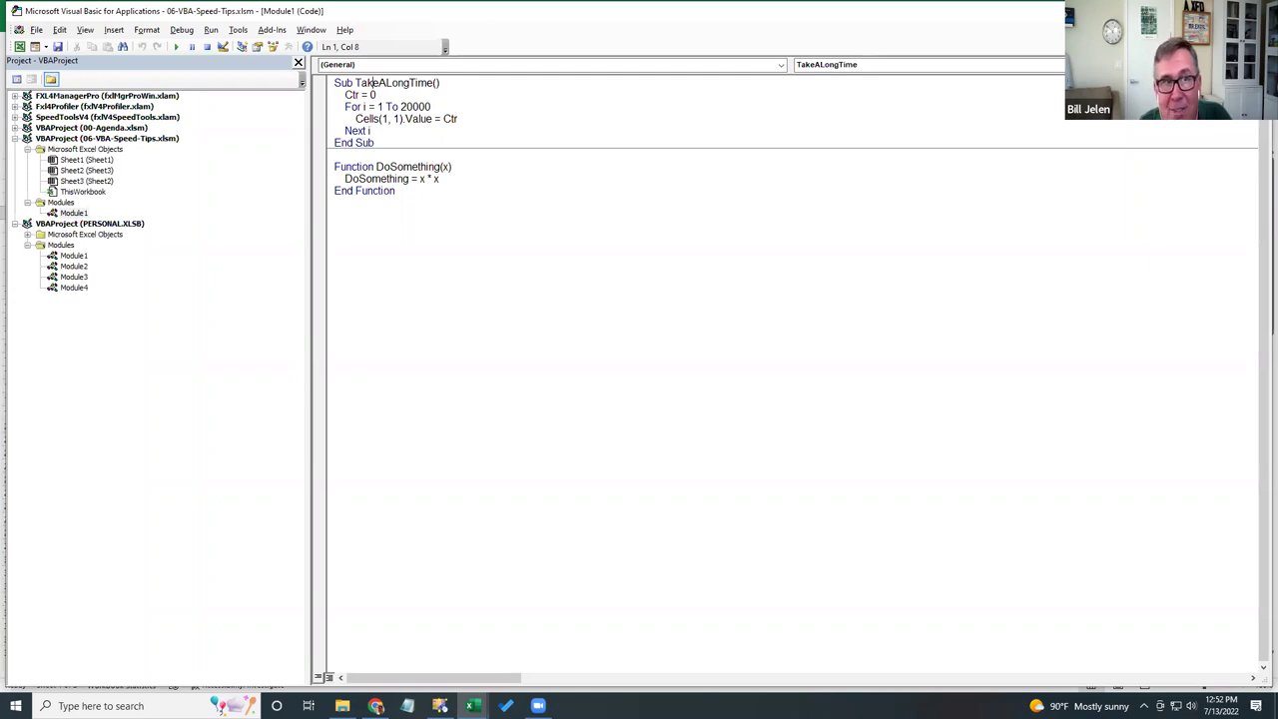
key("alt+F11")
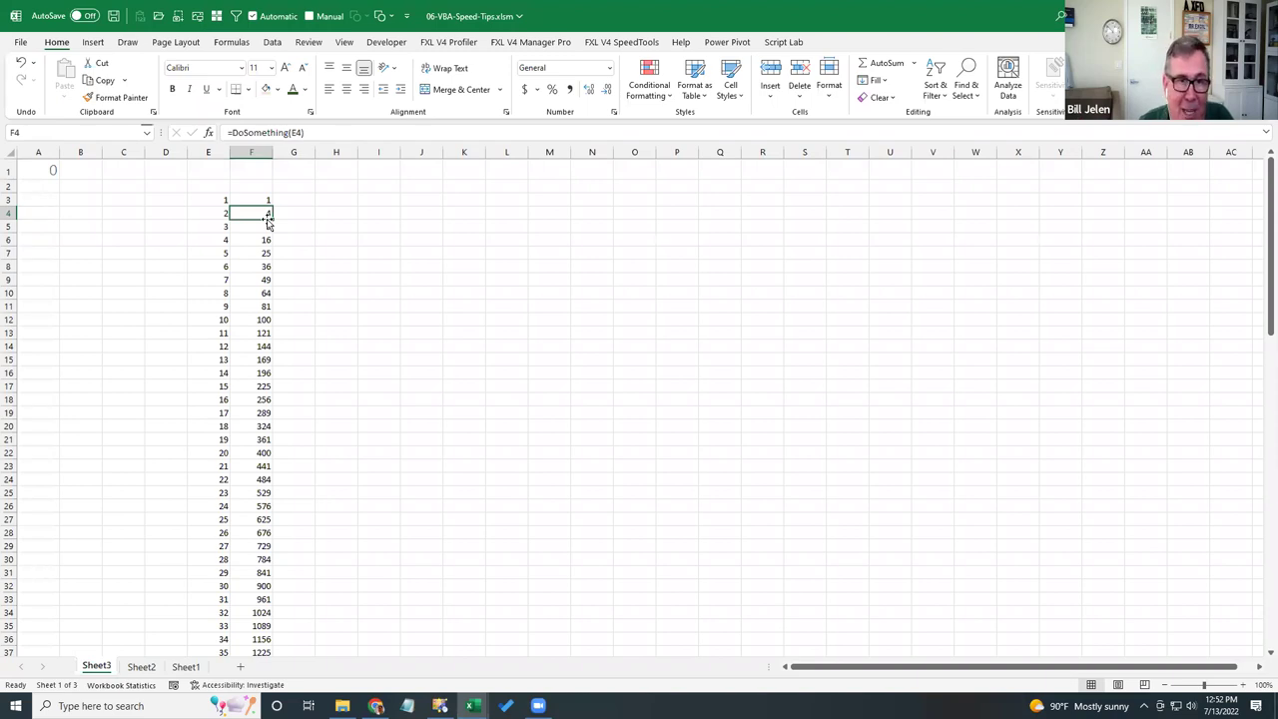
key("ctrl+Page_Down")
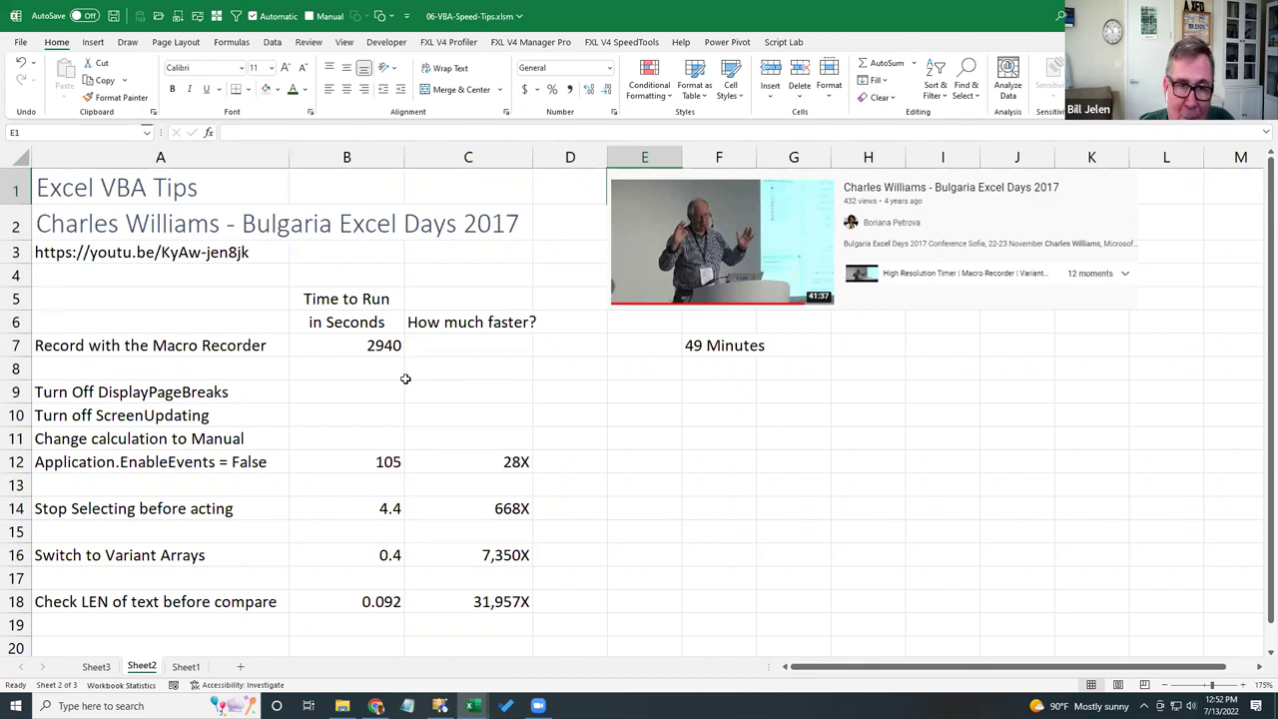
left_click(380, 346)
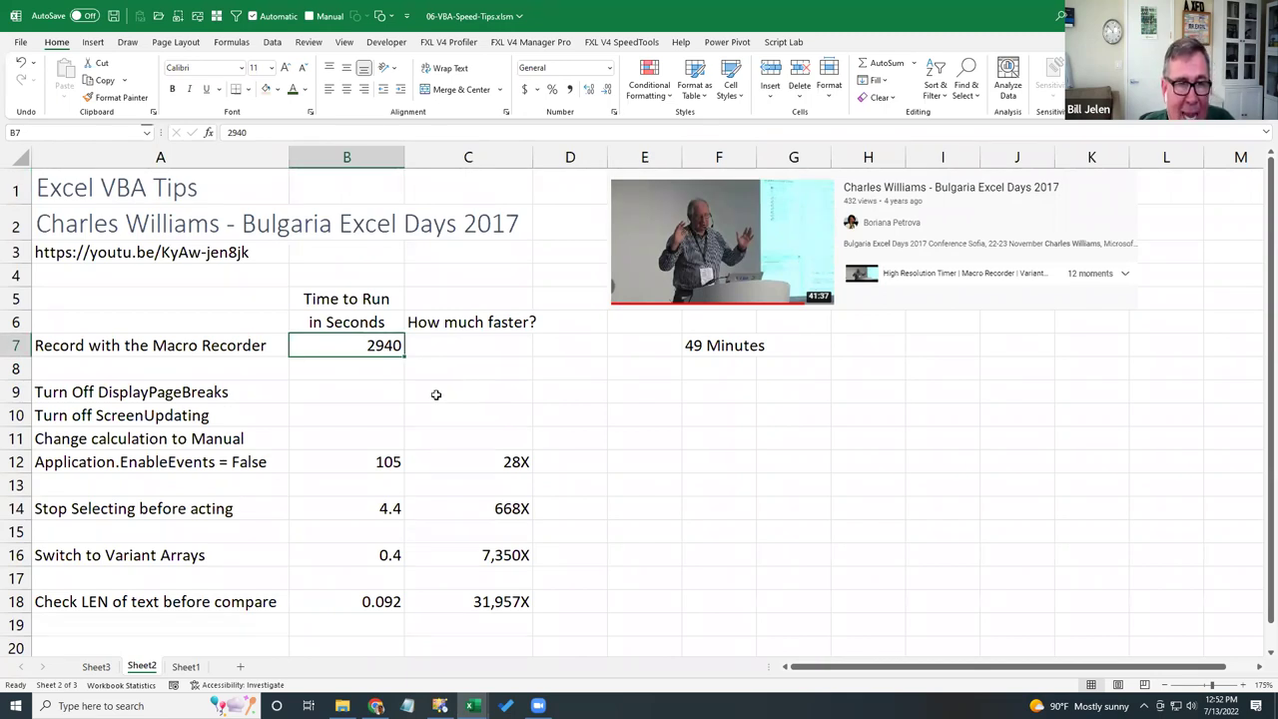
left_click(245, 420)
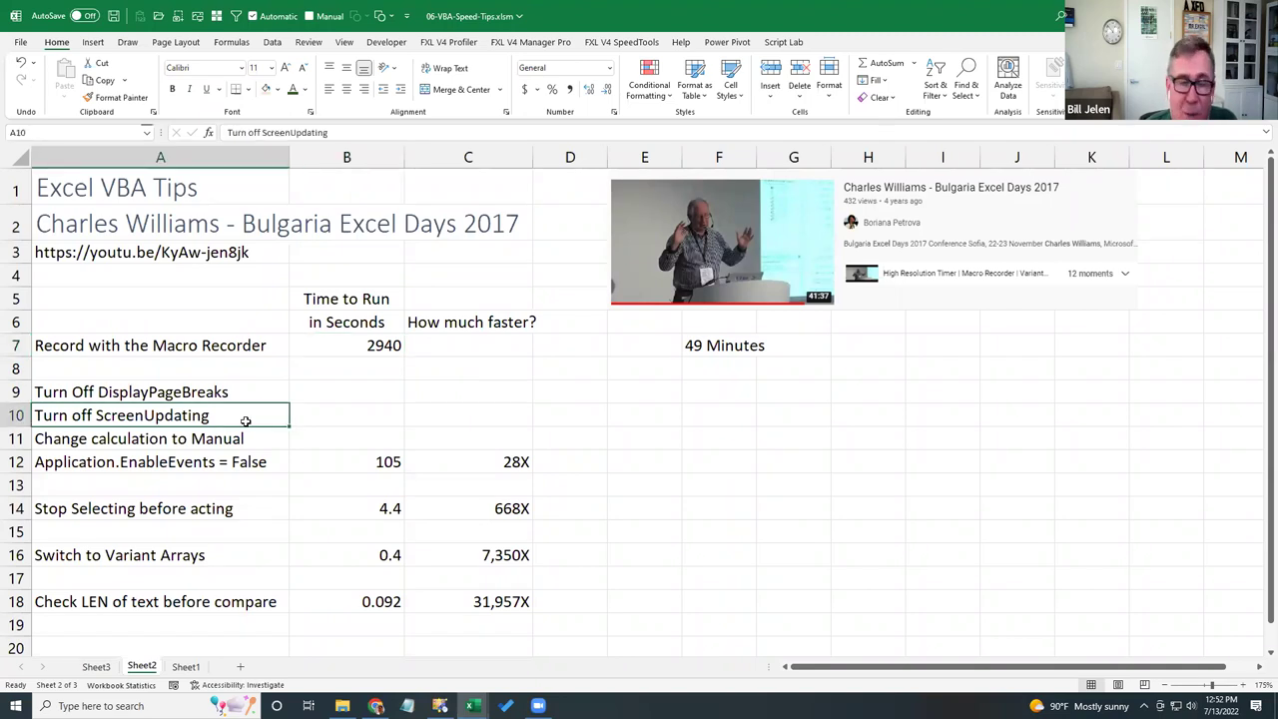
left_click(244, 439)
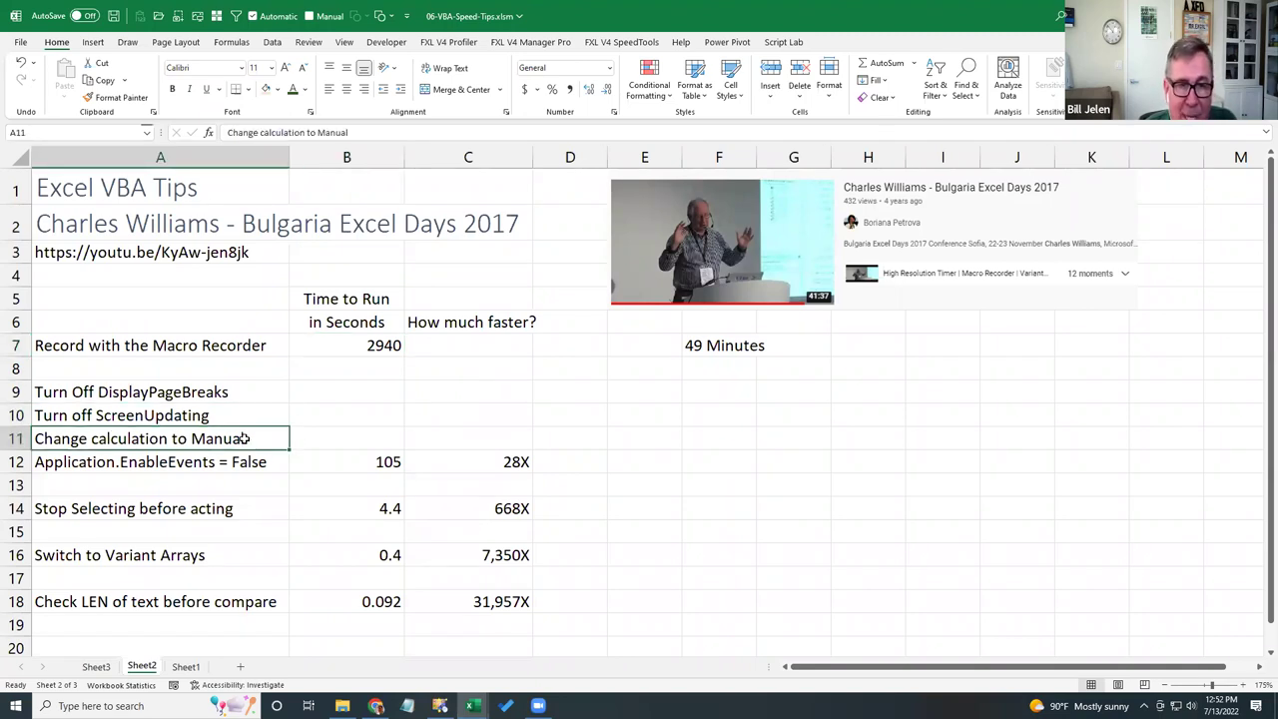
left_click(221, 464)
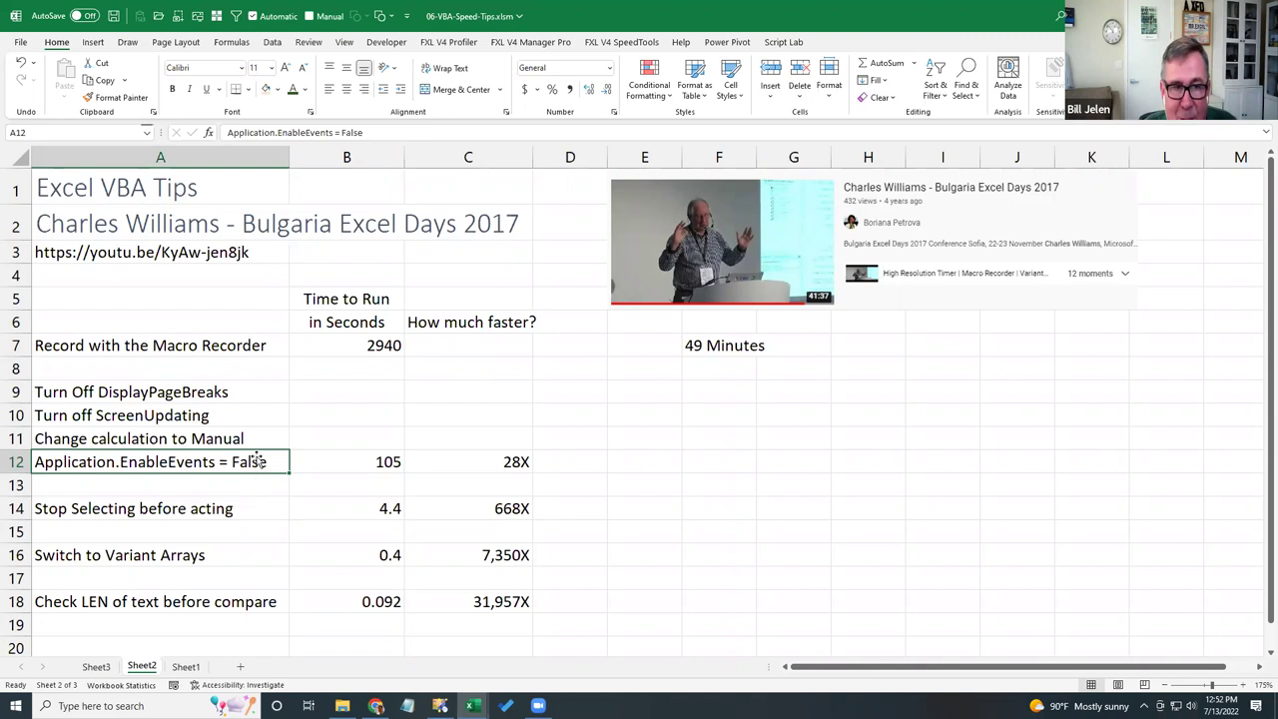
left_click(352, 346)
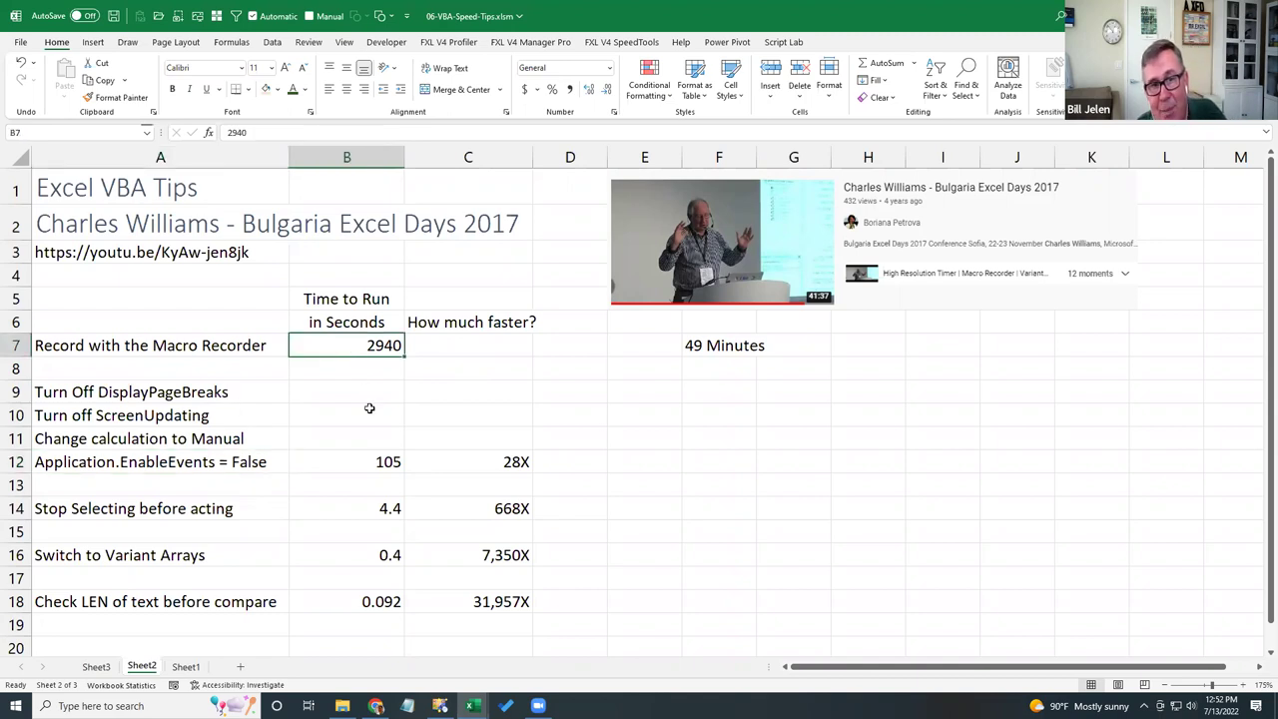
left_click(366, 458)
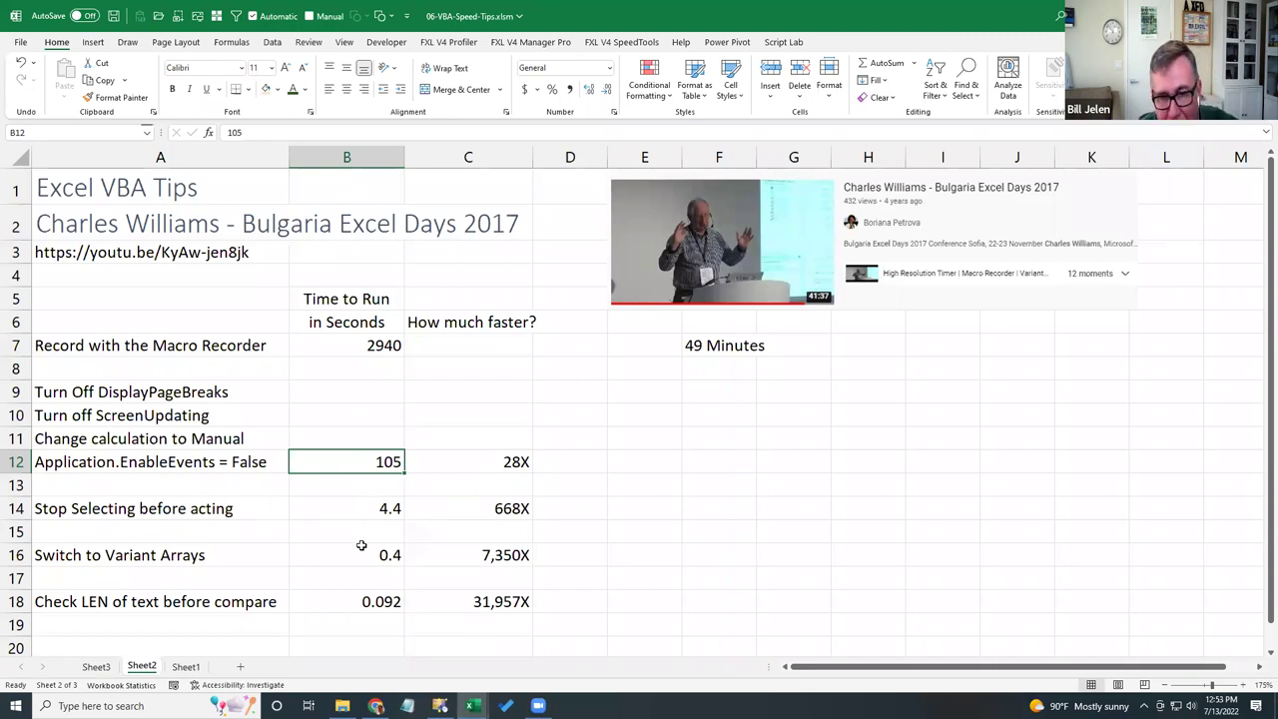
left_click(367, 510)
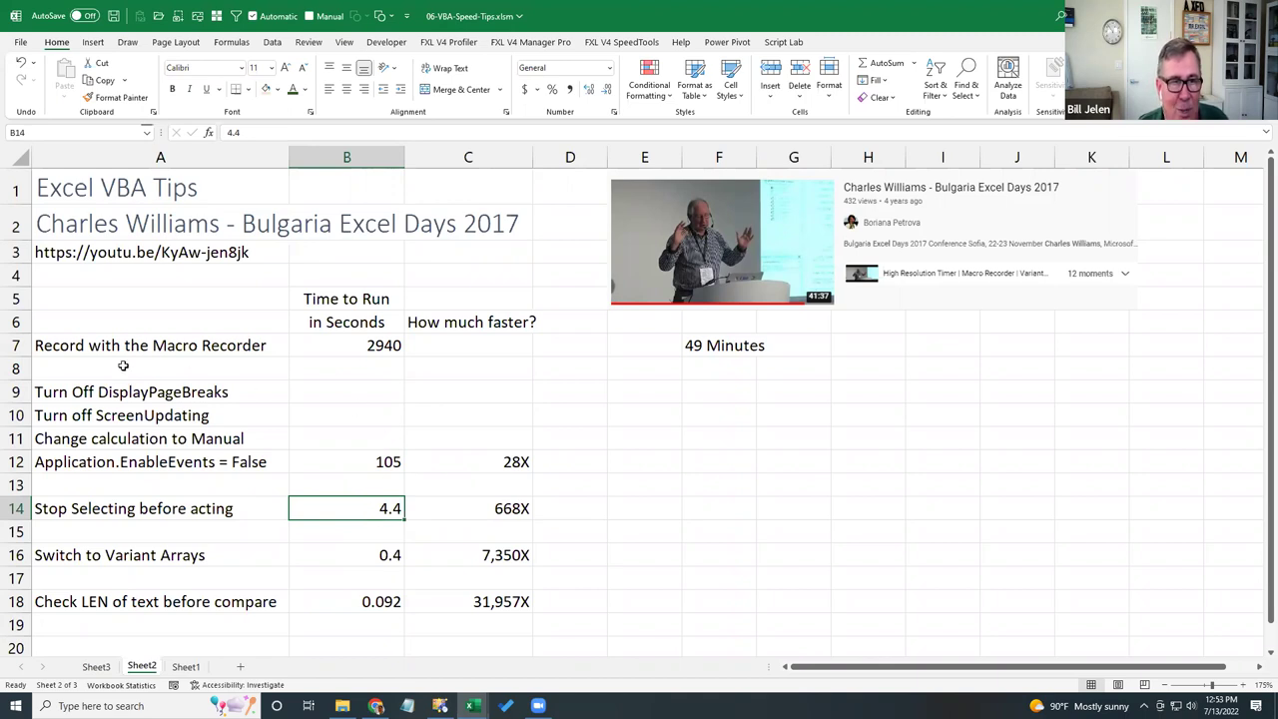
left_click_drag(102, 391, 110, 464)
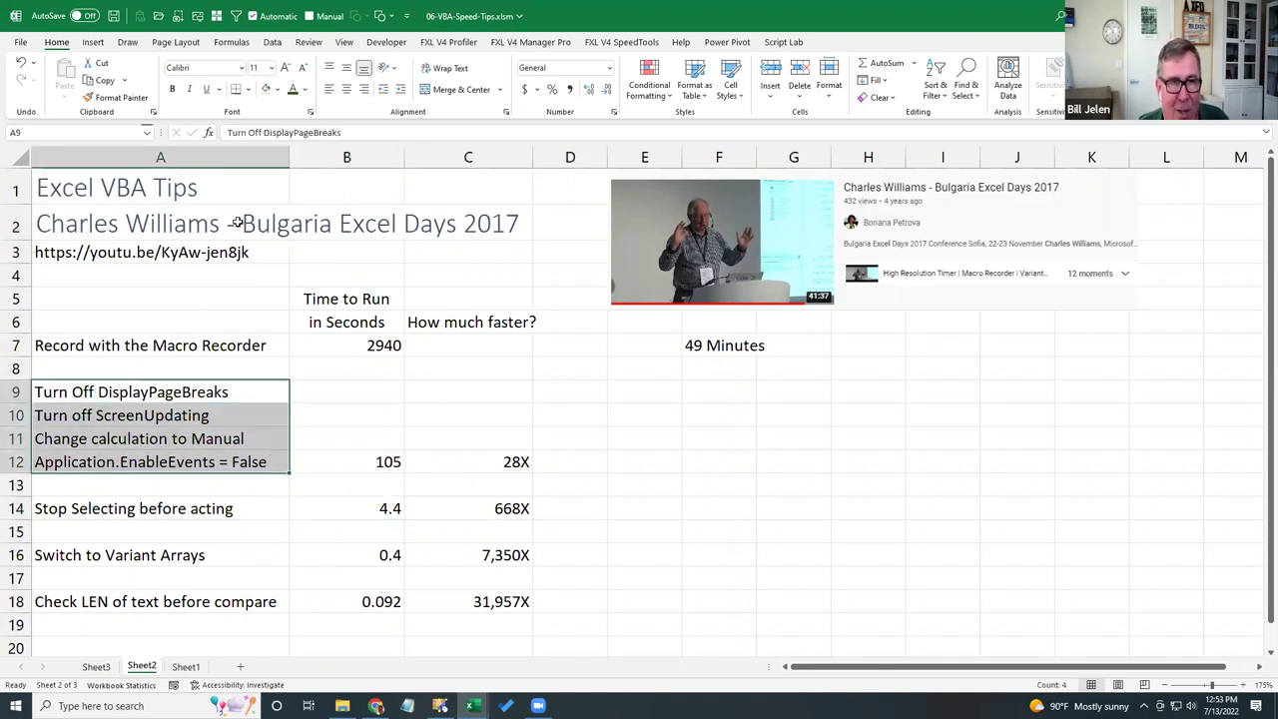
- Colour the A9:A12 tips dark orange and save 06-VBA-Speed-Tips.xlsm
left_click(306, 88)
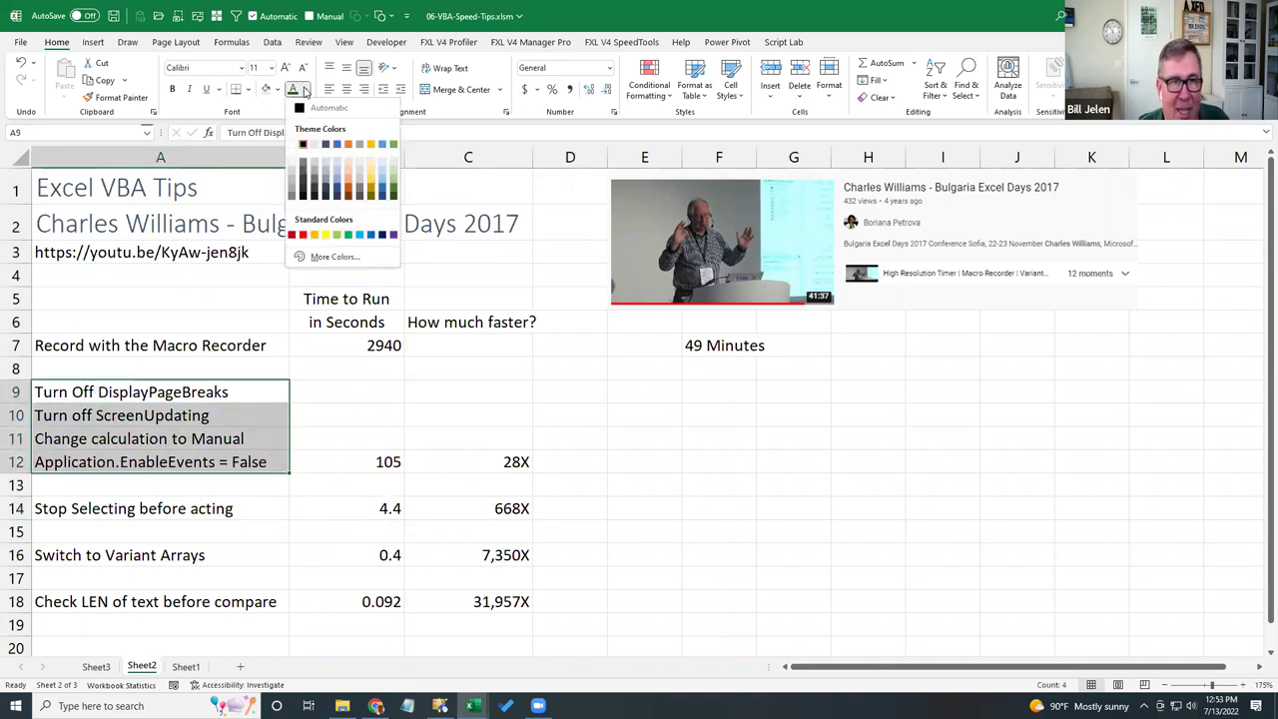
left_click(348, 192)
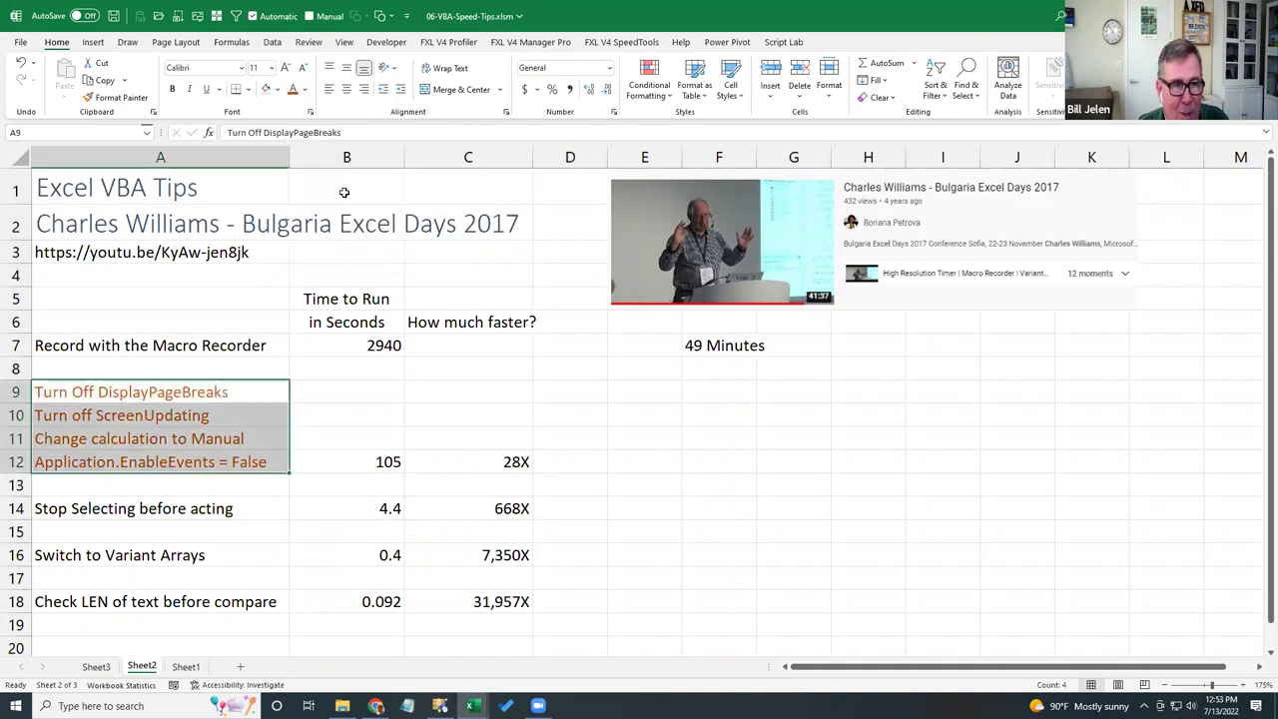
left_click(257, 411)
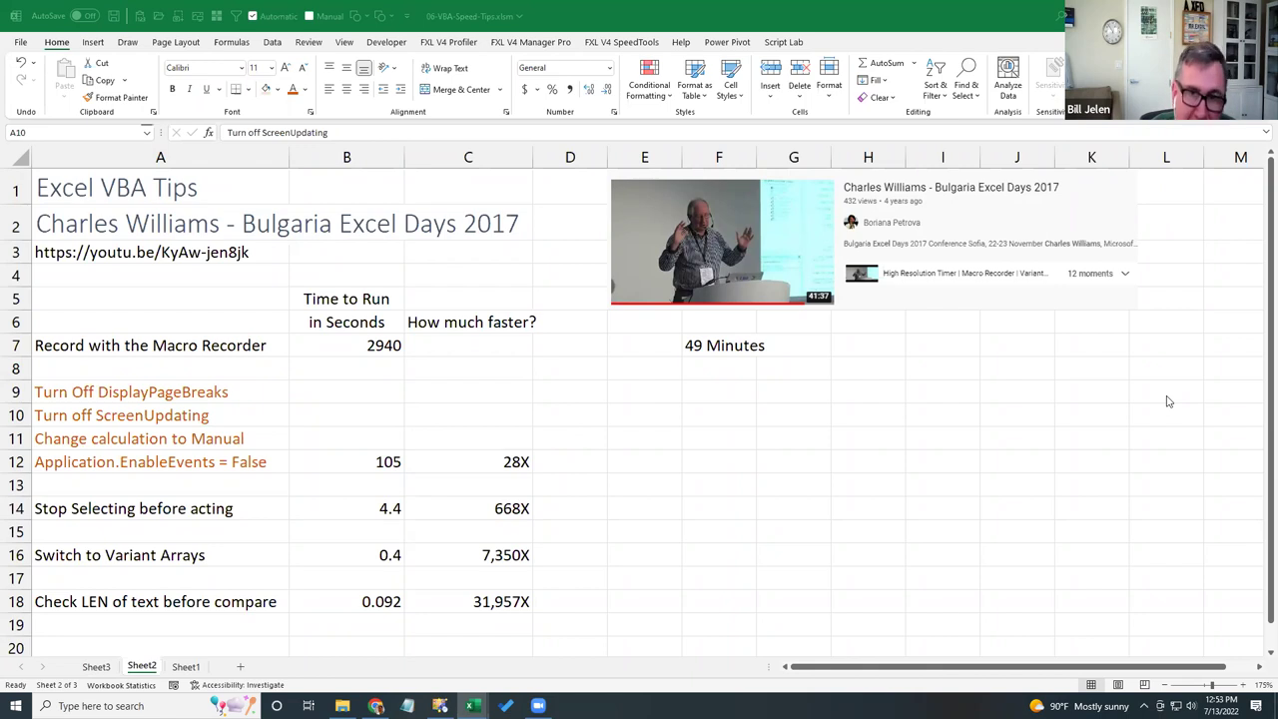
left_click(639, 15)
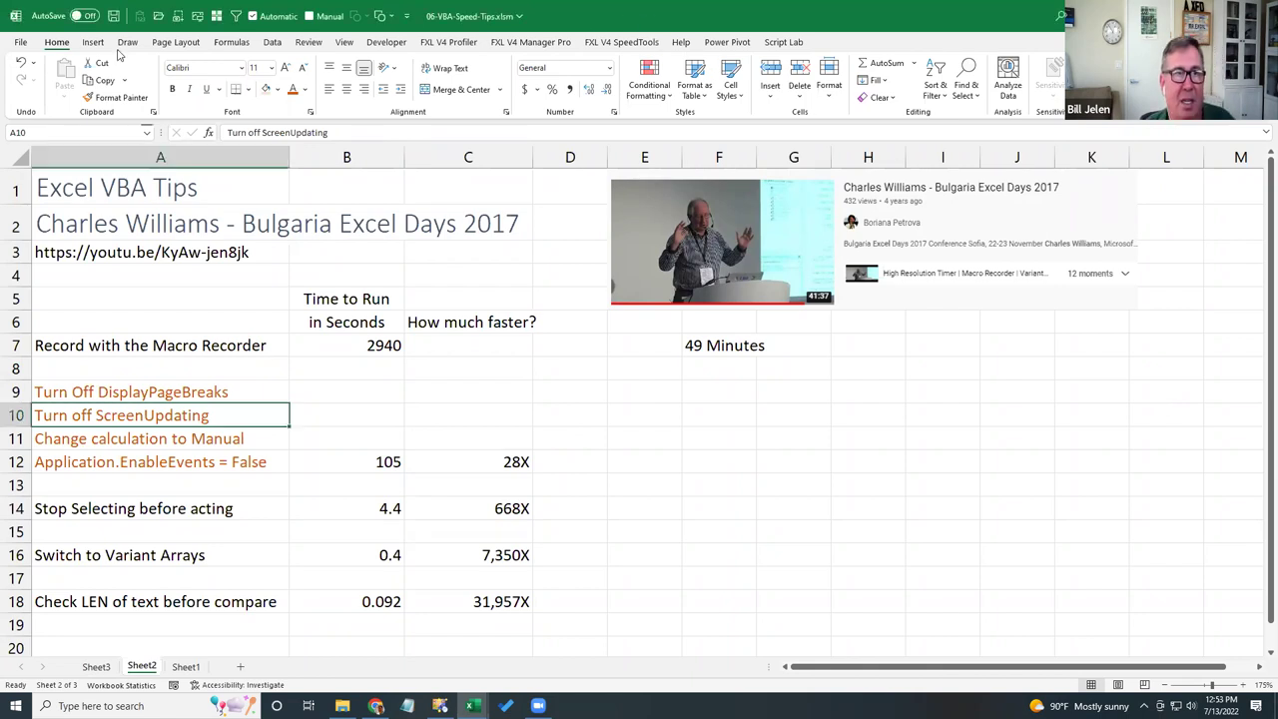
key("ctrl+s")
- Close the VBA tips workbook and strike through the Break Links, Close VBA Editor and VBA Tips agenda items
left_click(21, 42)
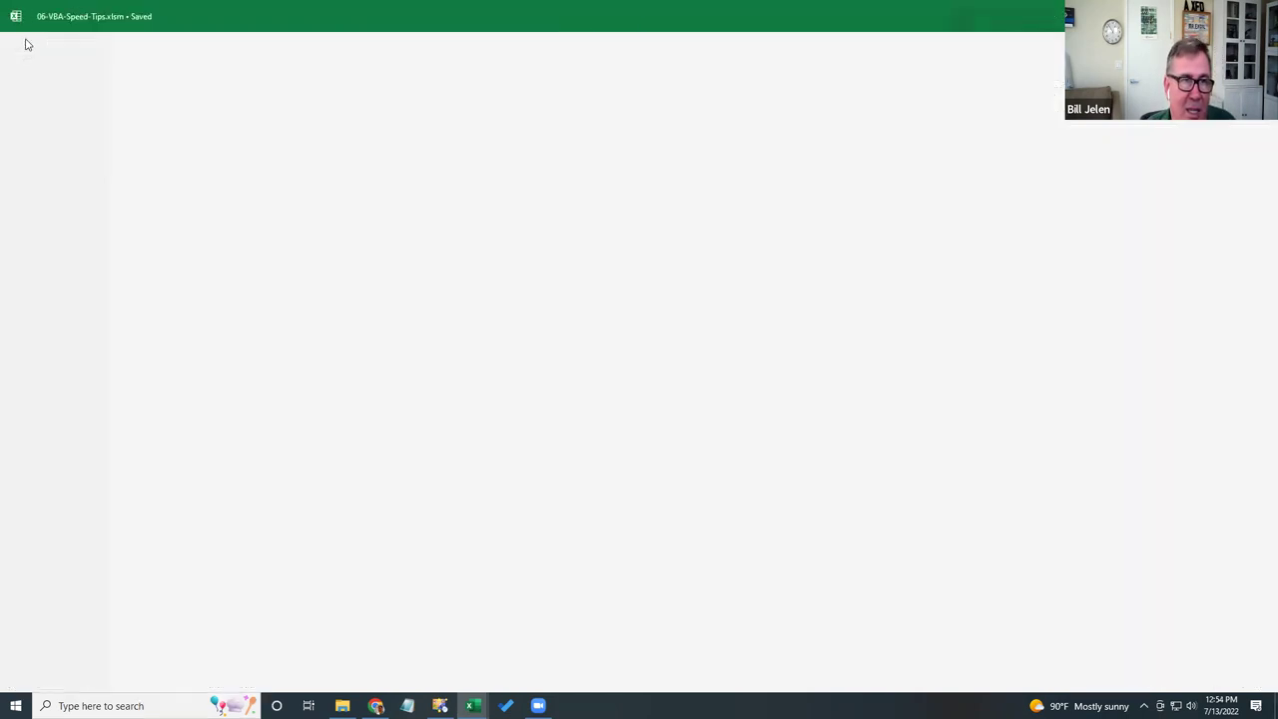
left_click(43, 347)
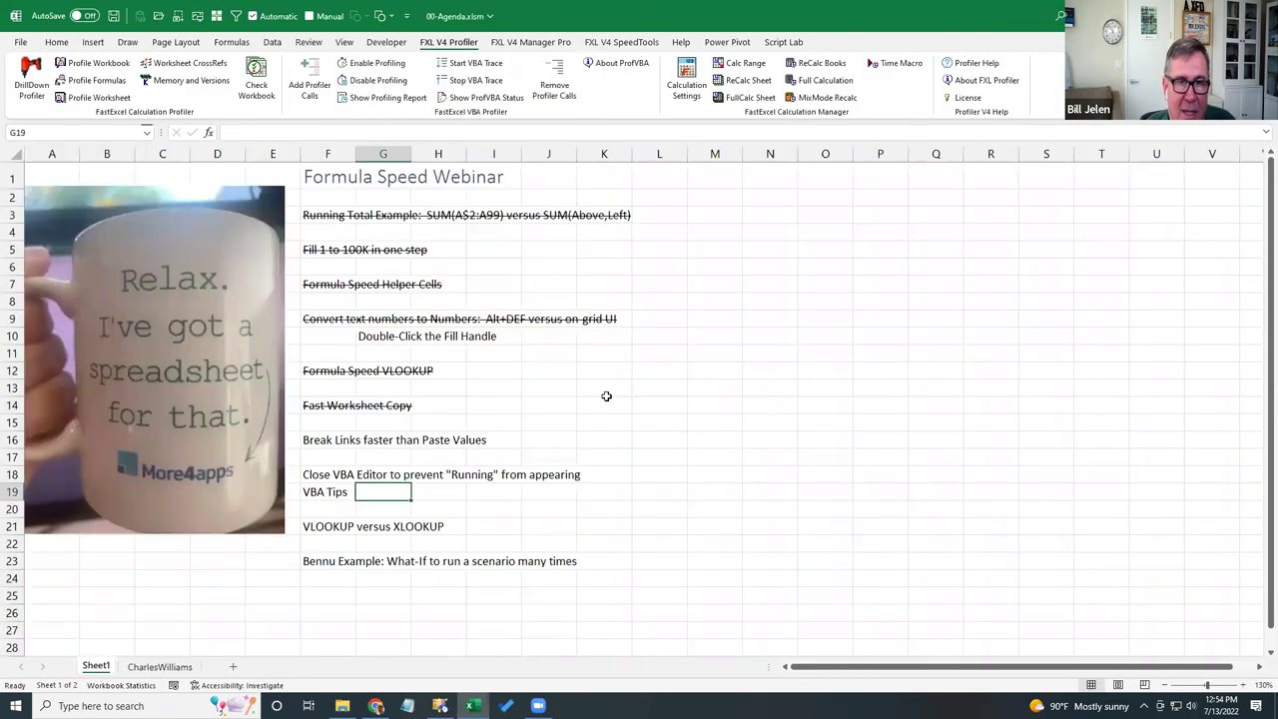
key("Left")
key("Up")
key("Up")
key("Up")
key("ctrl+5")
key("Down")
key("Down")
key("ctrl+5")
key("Down")
key("ctrl+5")
key("Down")
key("Down")
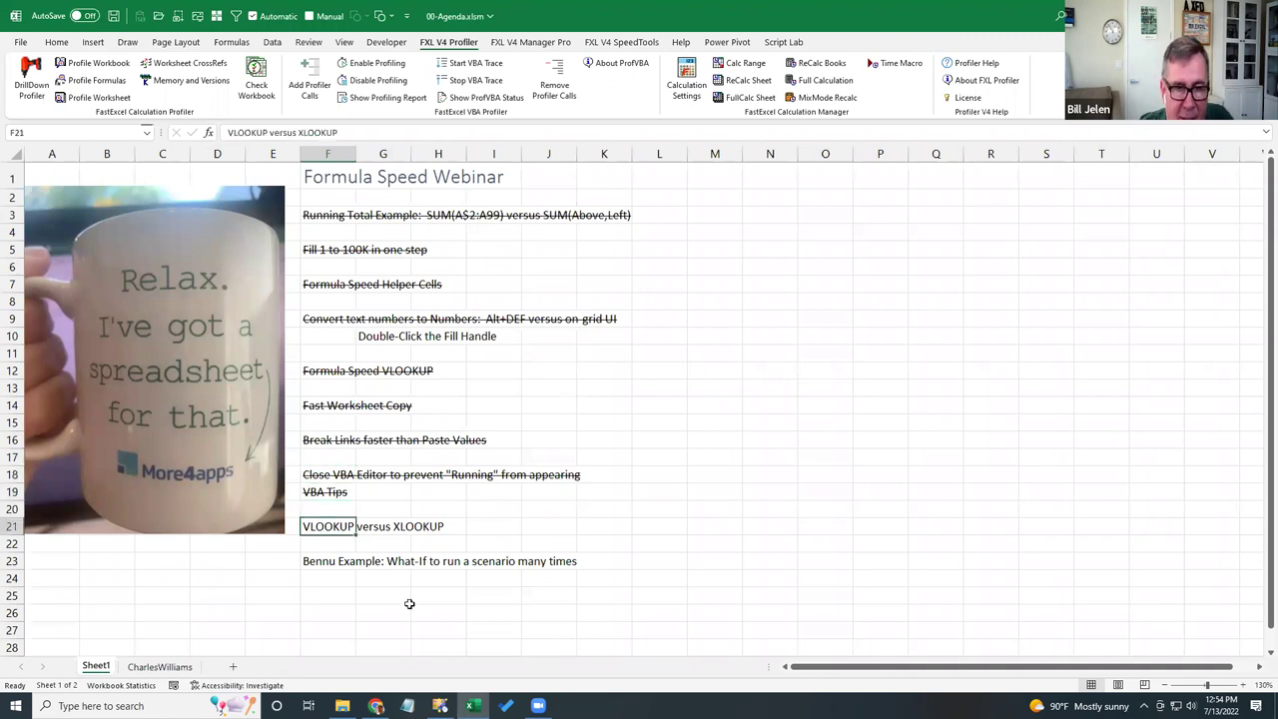
- Open 07-VLOOKUP_IM_XLOOKUP.xlsm and 08-OtherImprovements.xlsm from the webinar folder
left_click(342, 706)
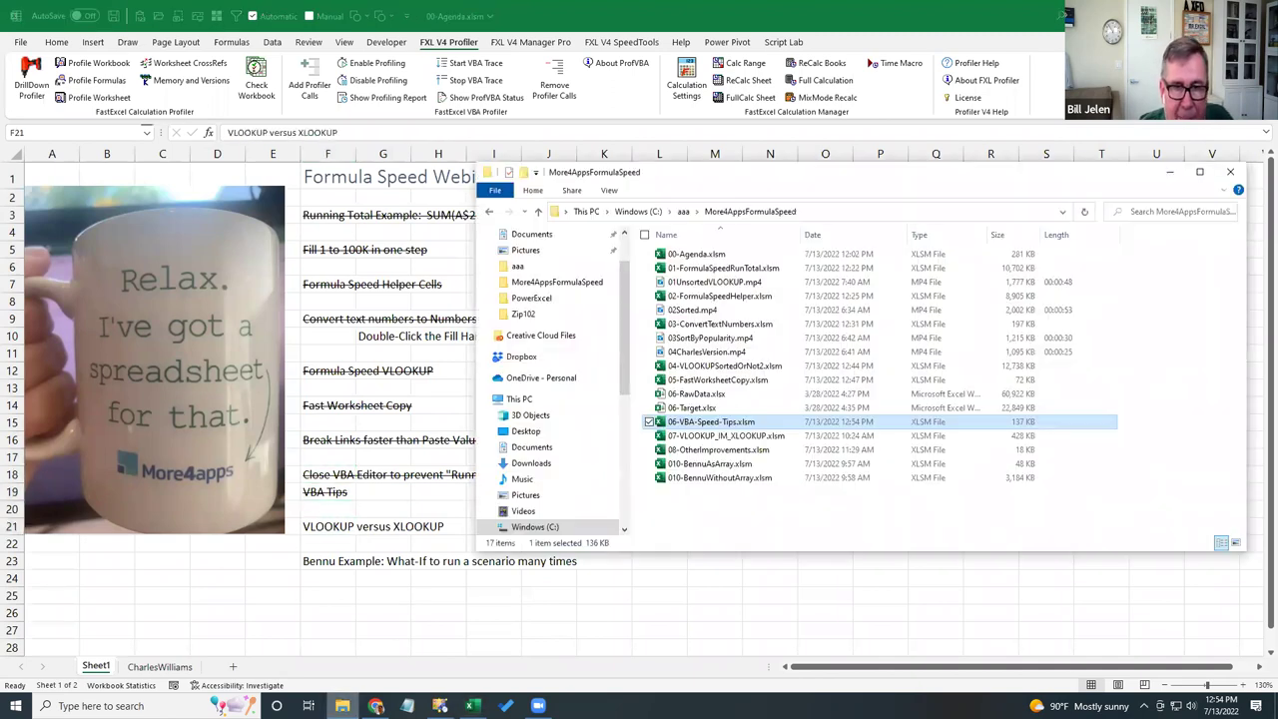
double_click(716, 437)
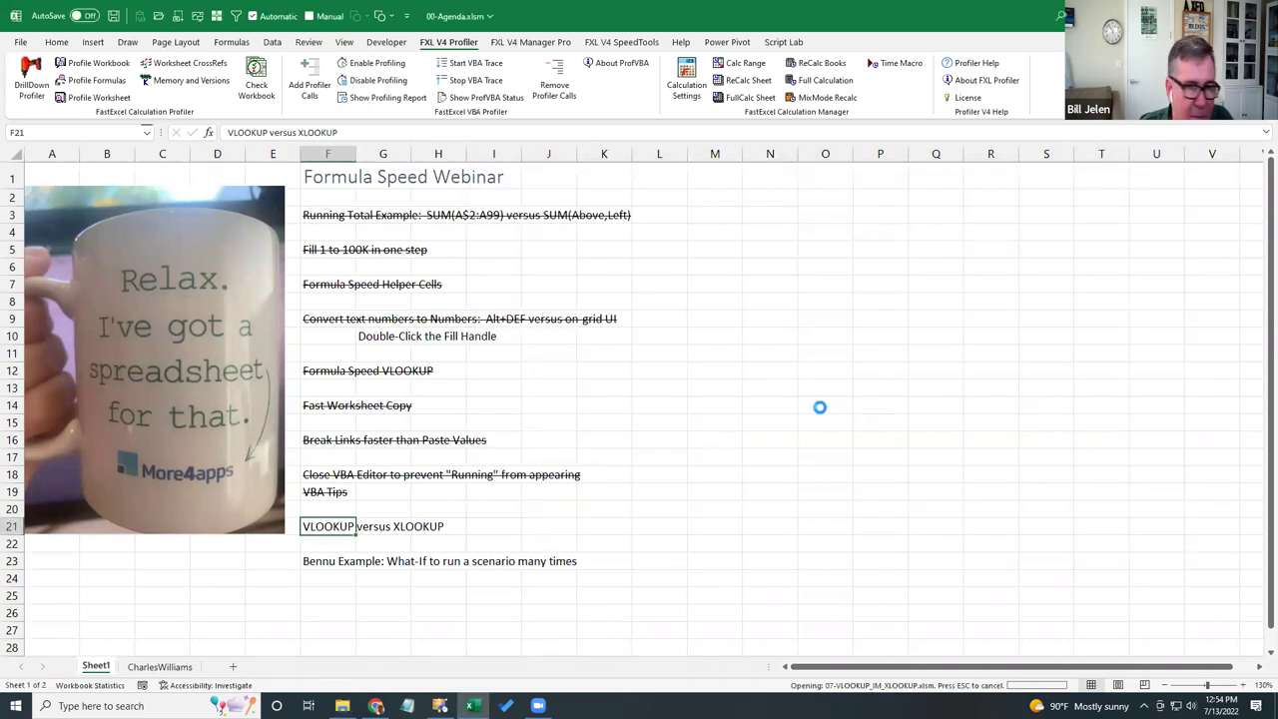
key("alt+Tab")
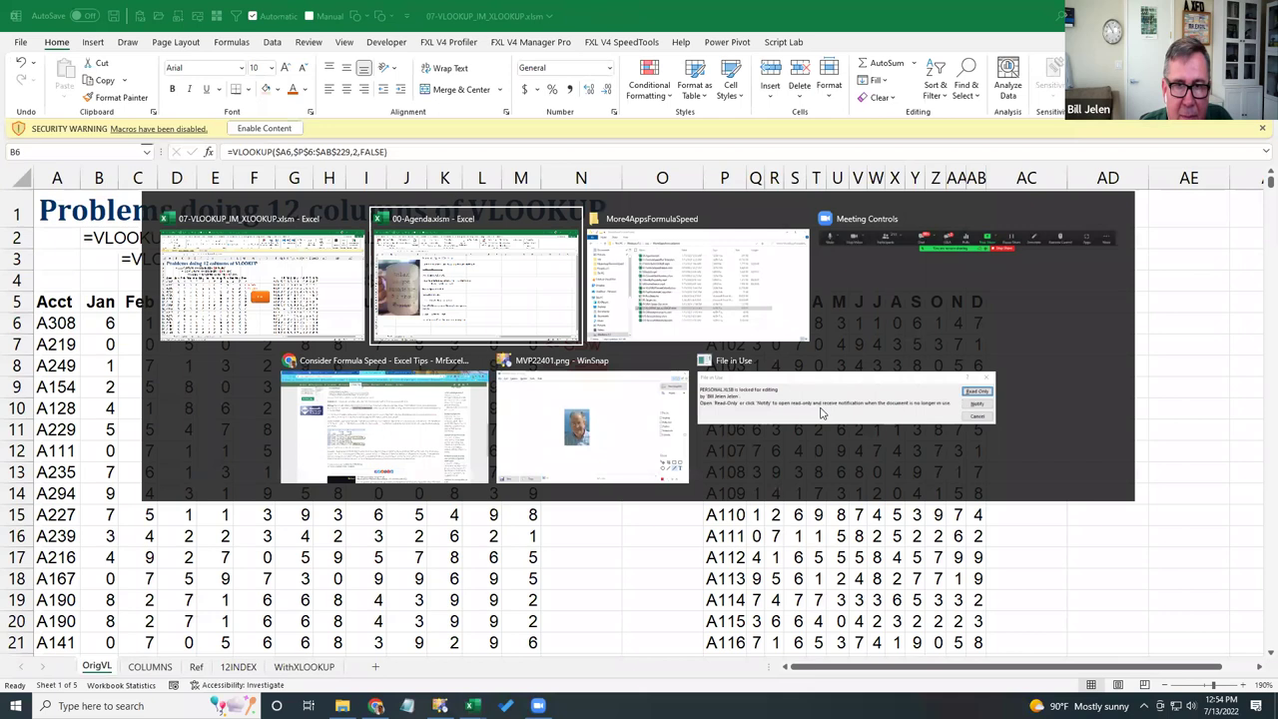
key("alt+Tab")
double_click(697, 447)
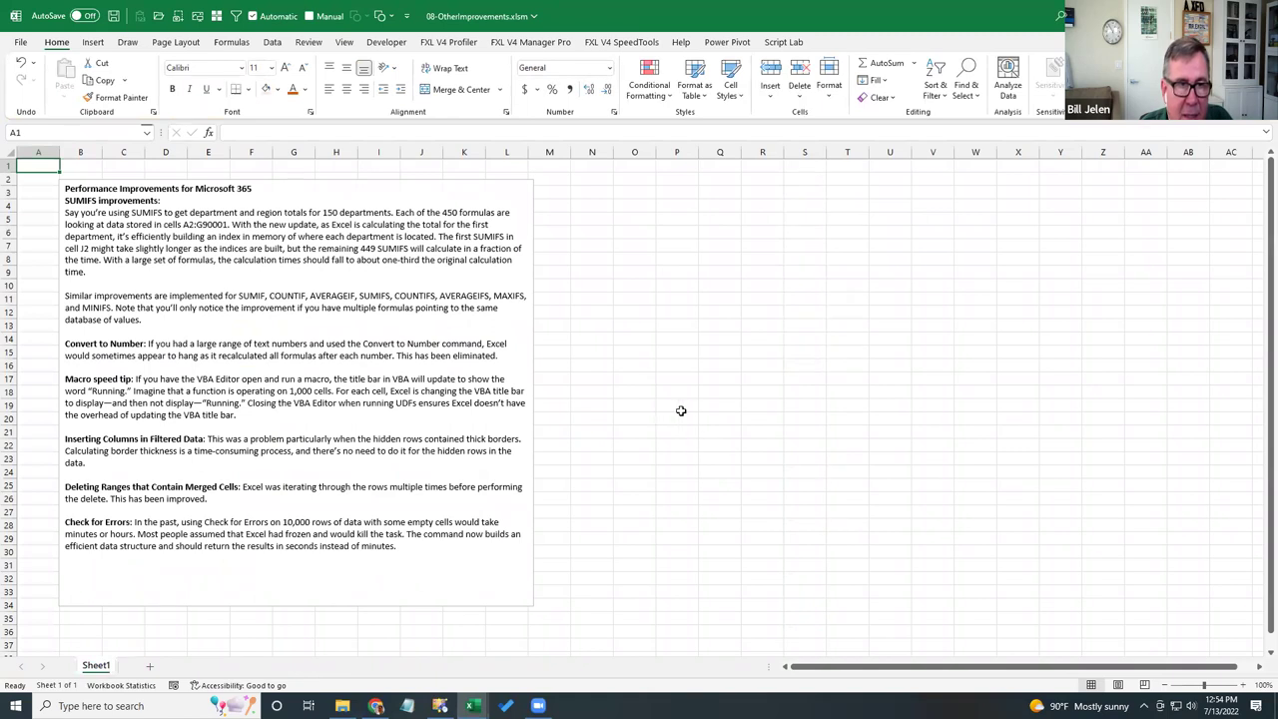
scroll(680, 411, "up", 1)
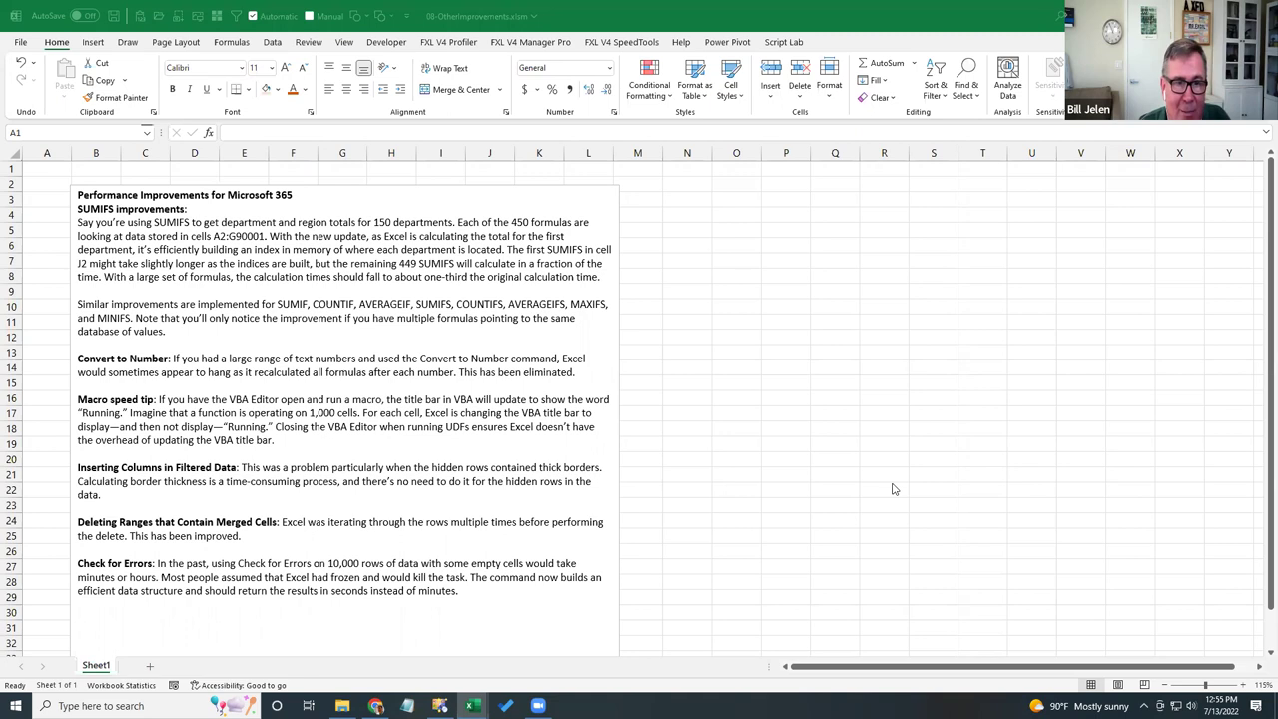
- Reopen 07-VLOOKUP_IM_XLOOKUP.xlsm from the webinar folder and enable its macro content
left_click(342, 705)
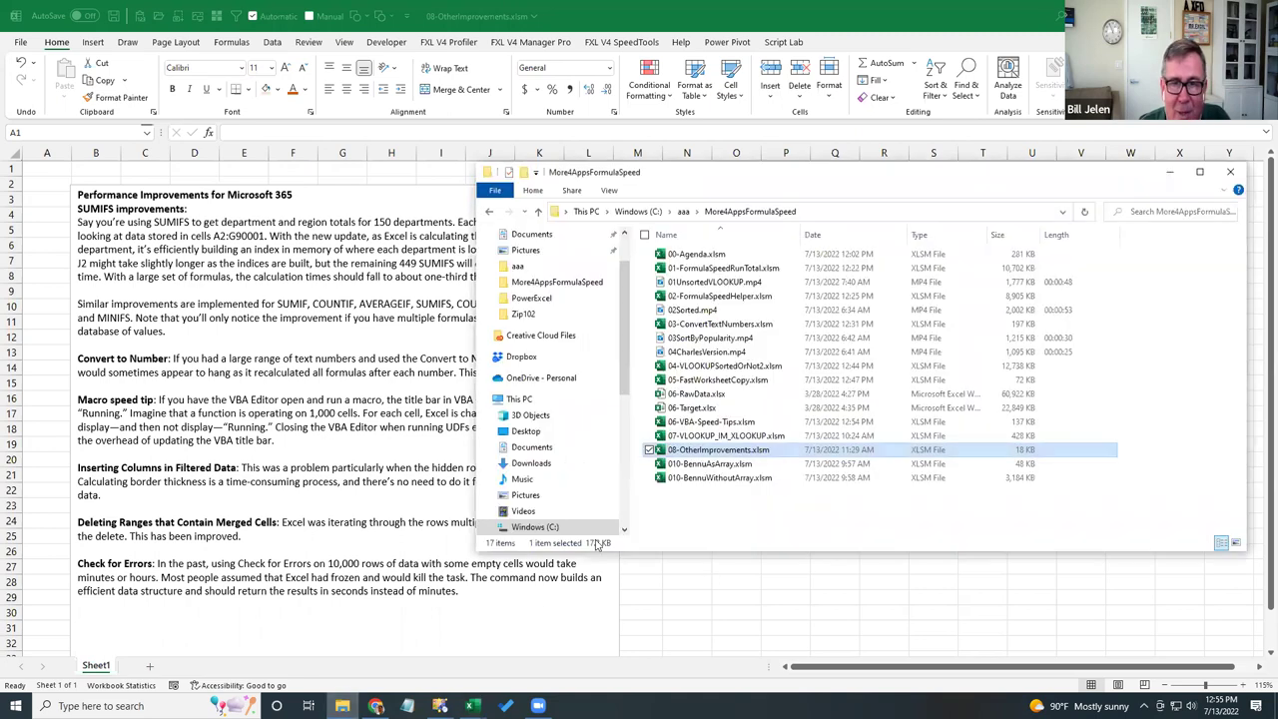
double_click(689, 436)
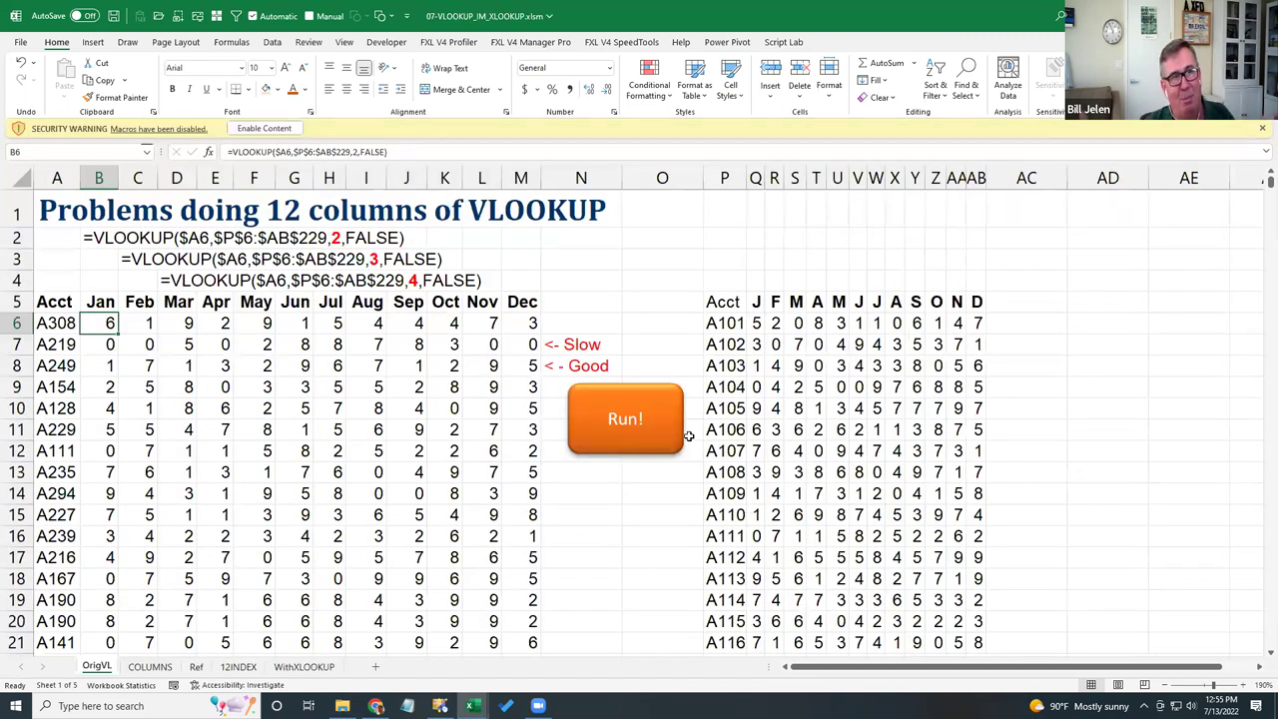
left_click(264, 128)
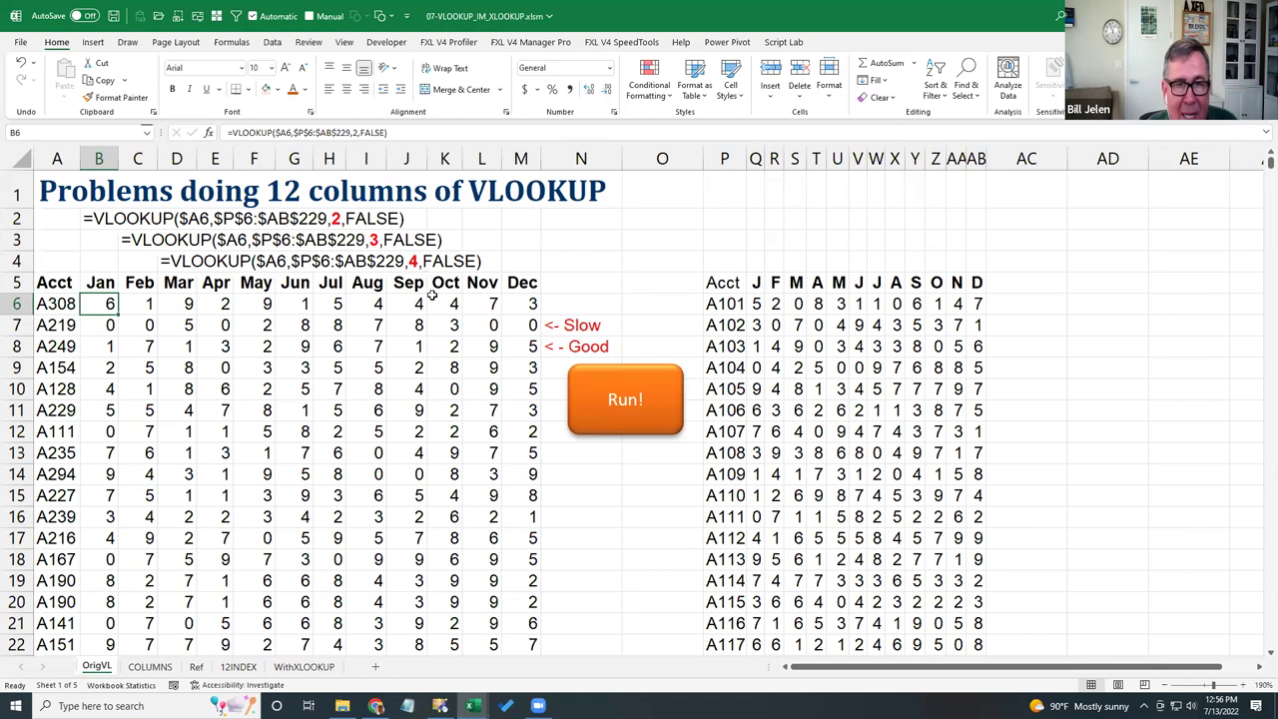
- Run CalcTimer on the OrigVL sheet, getting 0.1593 seconds, and move to the COLUMNS sheet
left_click(634, 422)
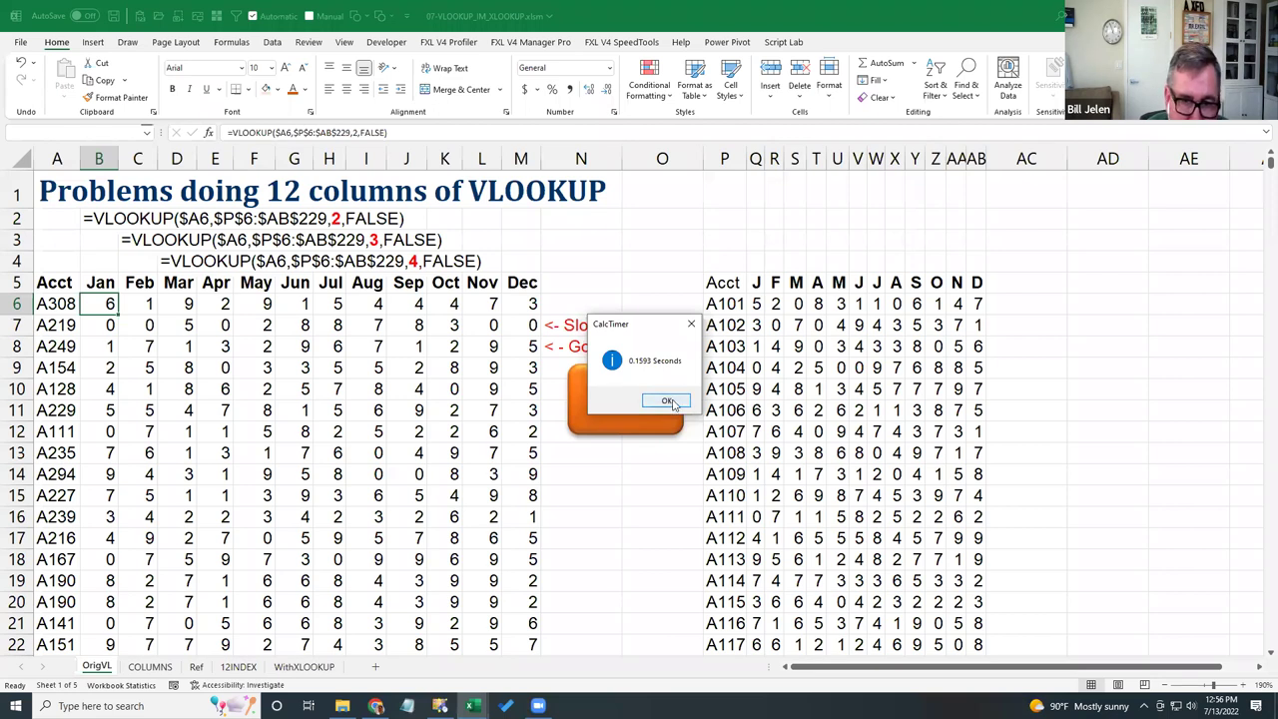
left_click(669, 402)
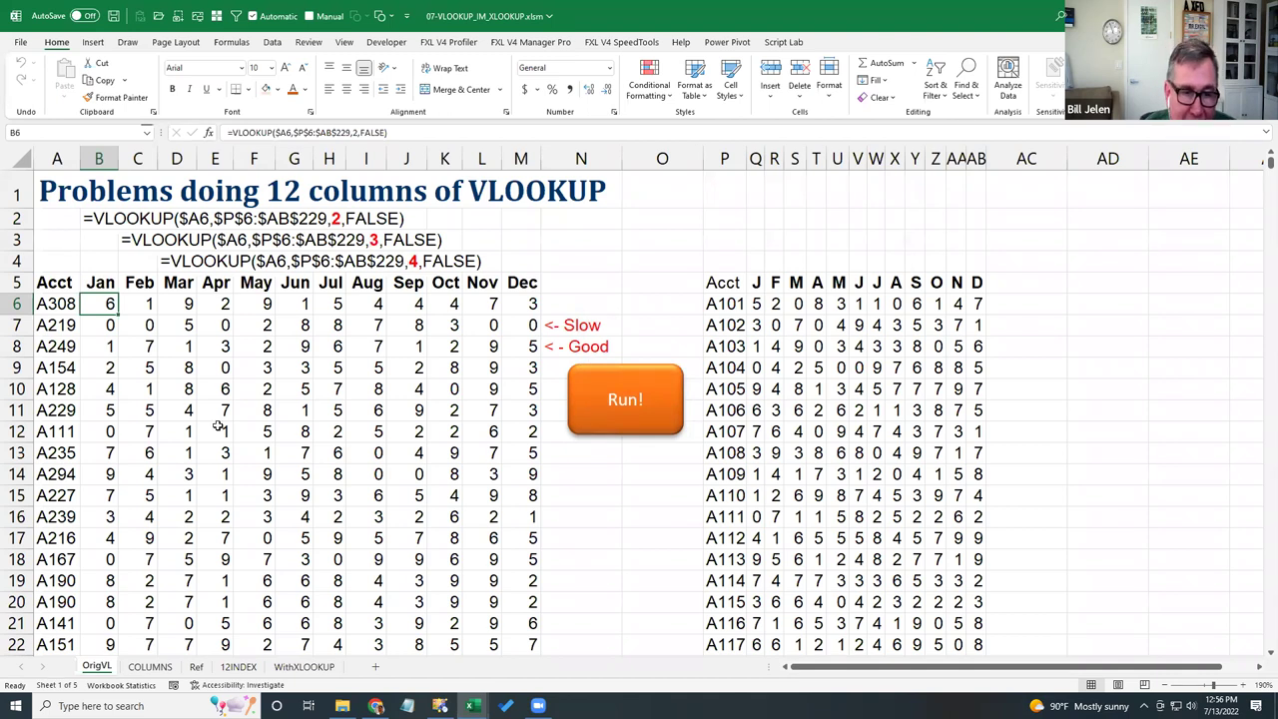
left_click(150, 666)
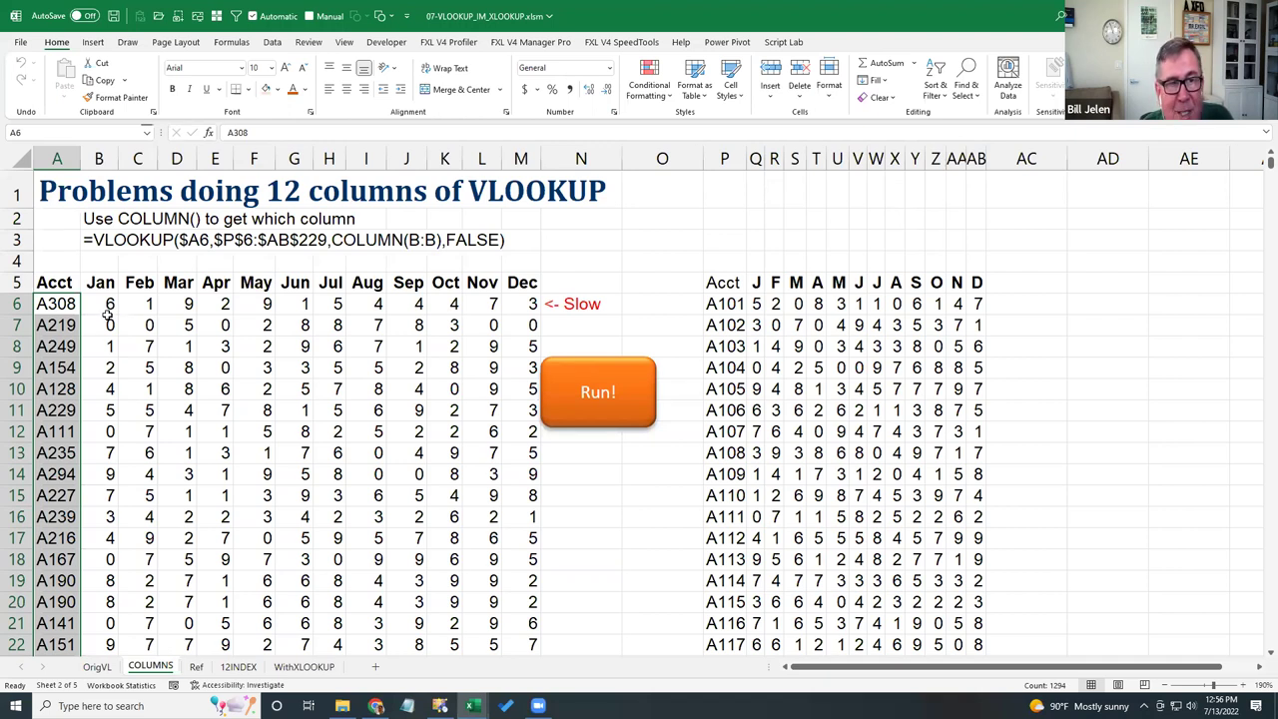
- Inspect the COLUMN() lookups in B7 to B10 and time the COLUMNS sheet's recalculation
left_click(105, 324)
left_click(105, 347)
left_click(106, 368)
left_click(106, 388)
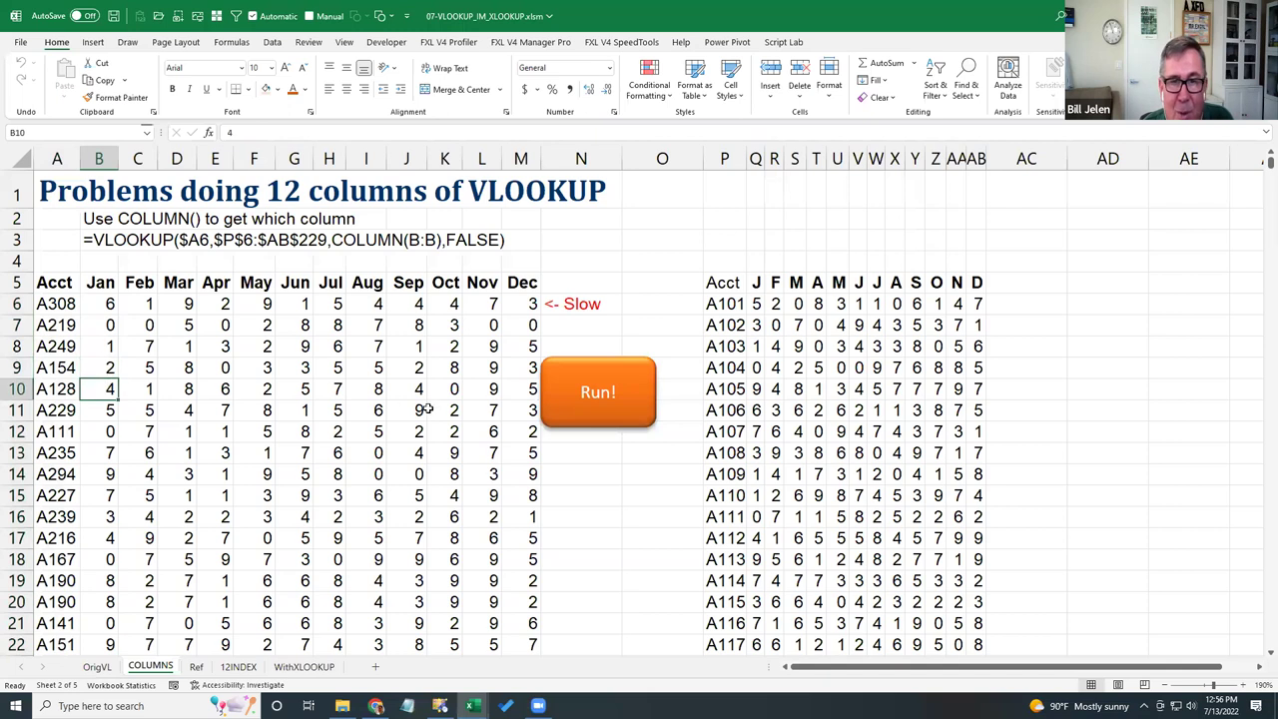
left_click(583, 407)
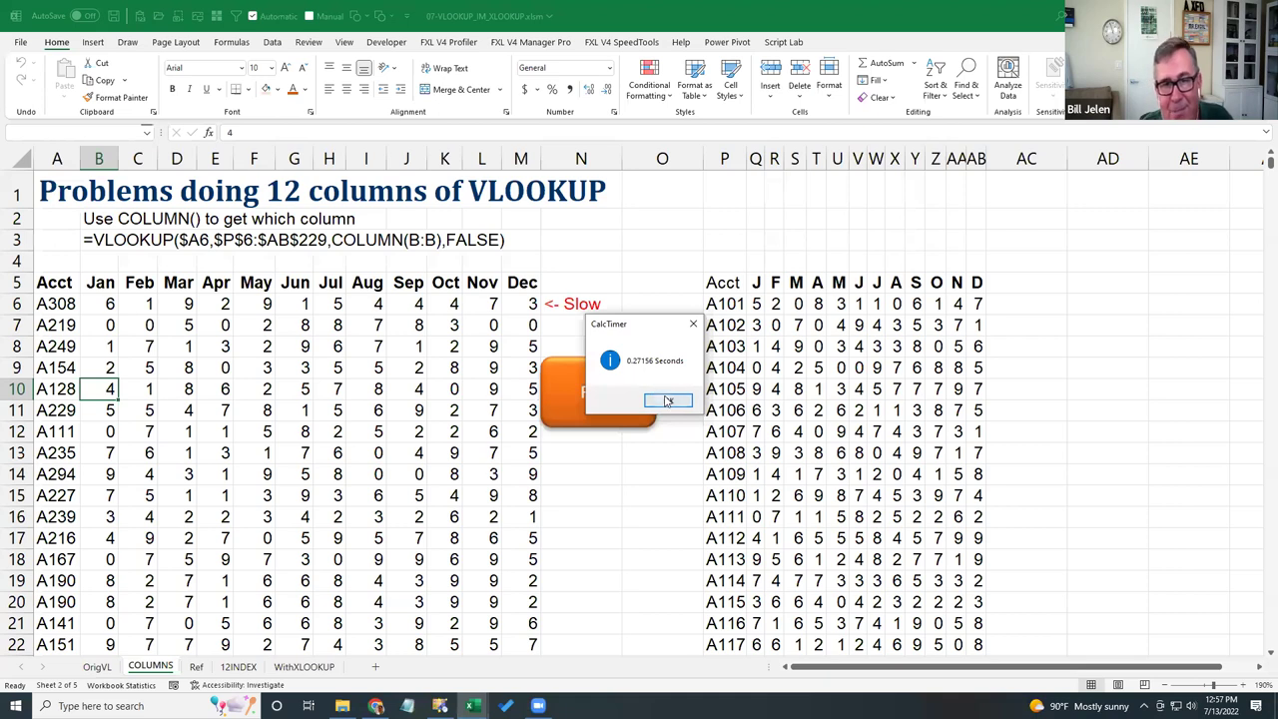
left_click(664, 401)
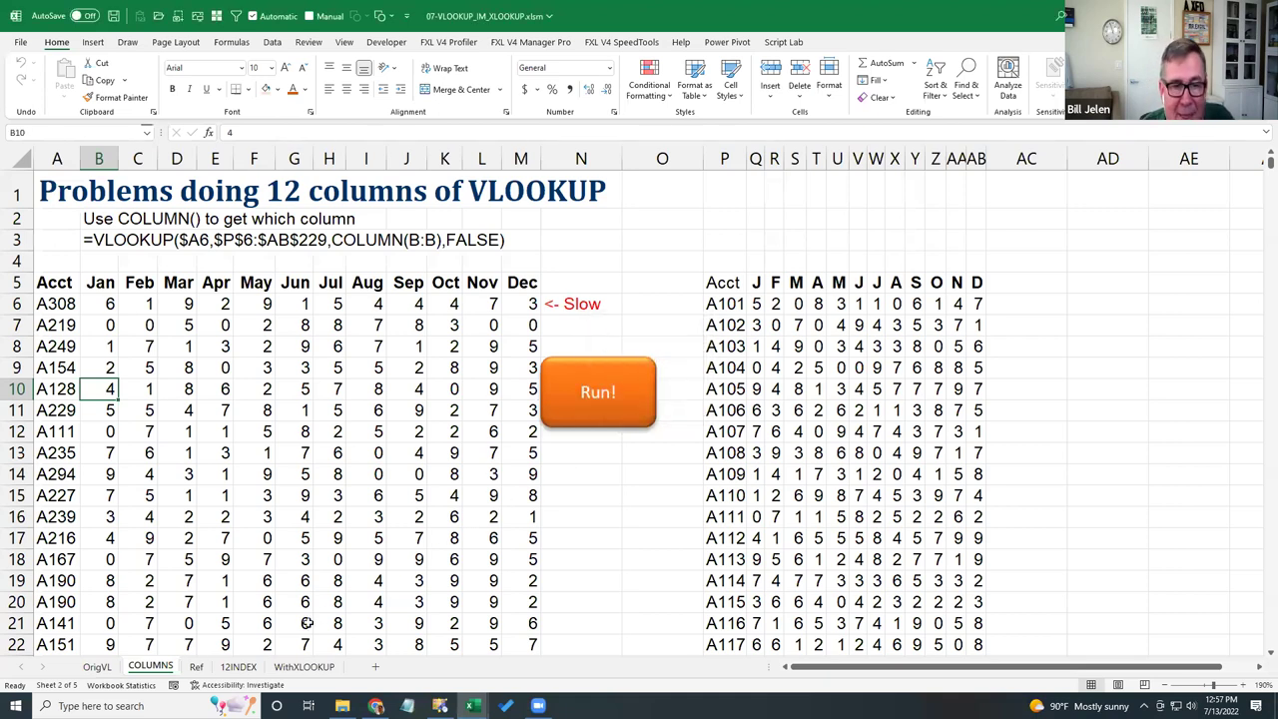
- Time the Ref sheet at 0.11535 seconds, then re-time the OrigVL and Ref versions for comparison
left_click(195, 666)
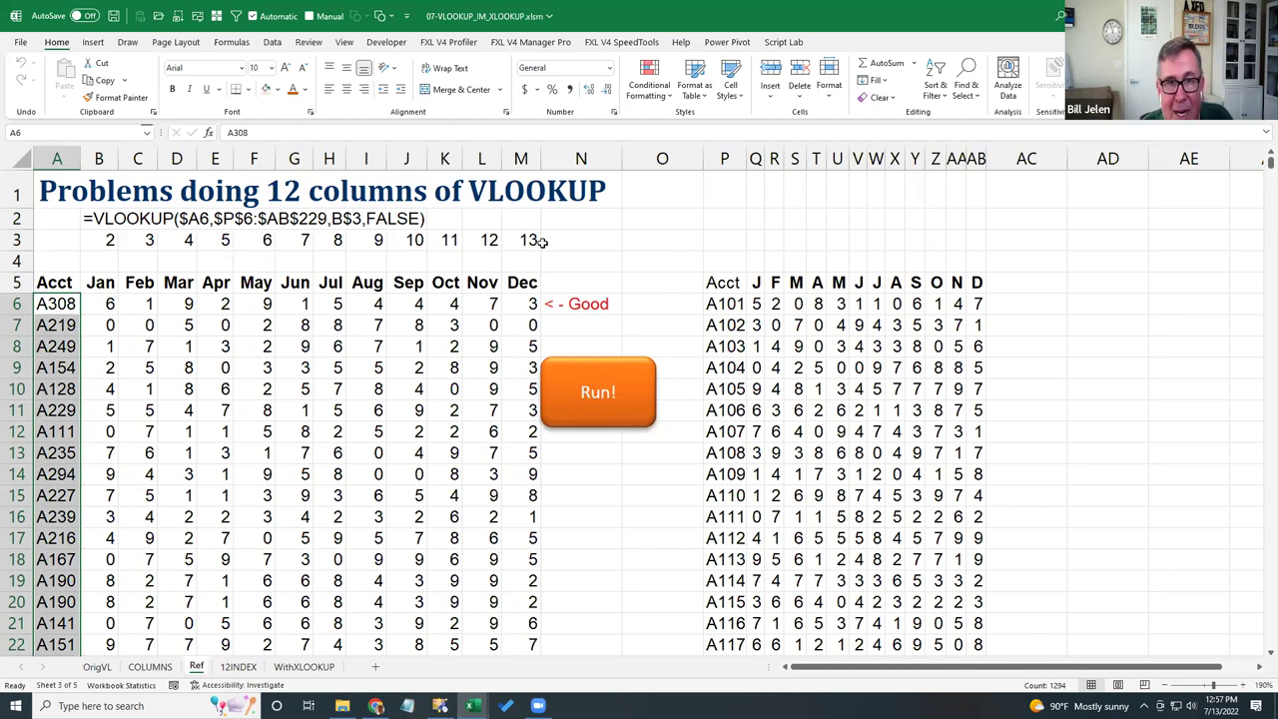
left_click(602, 393)
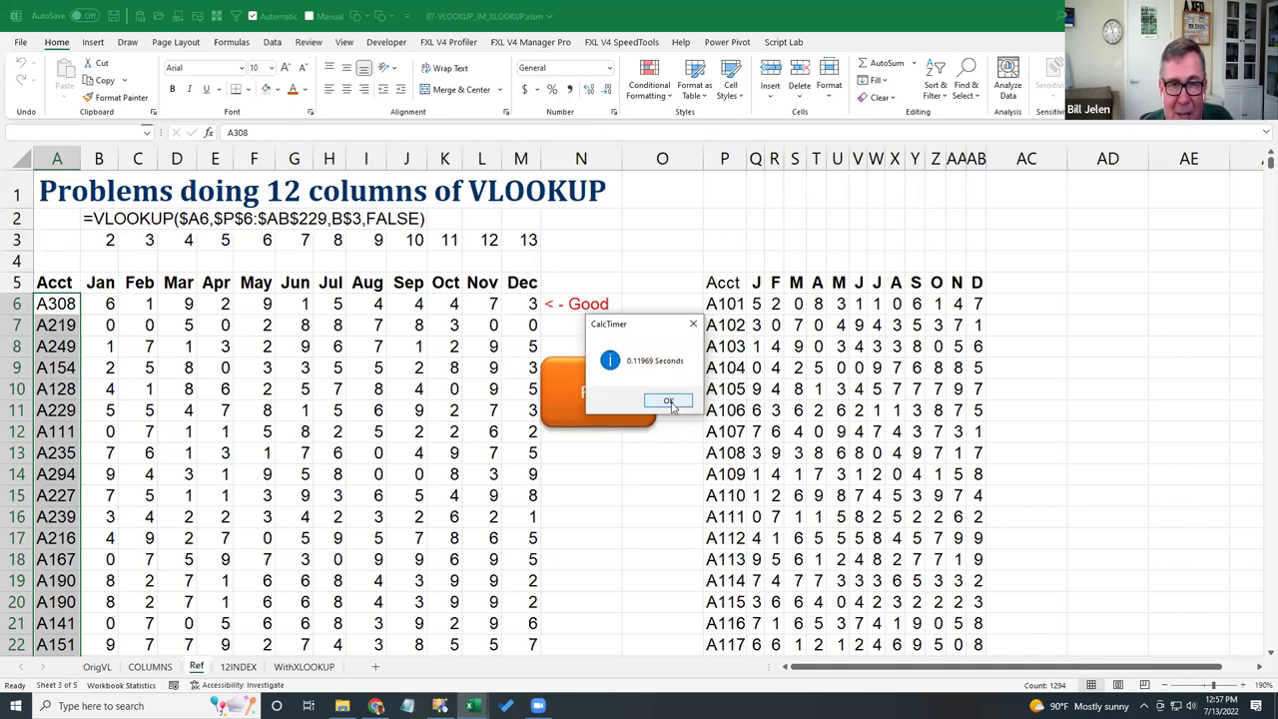
left_click(668, 401)
key("ctrl+Page_Up")
key("ctrl+Page_Up")
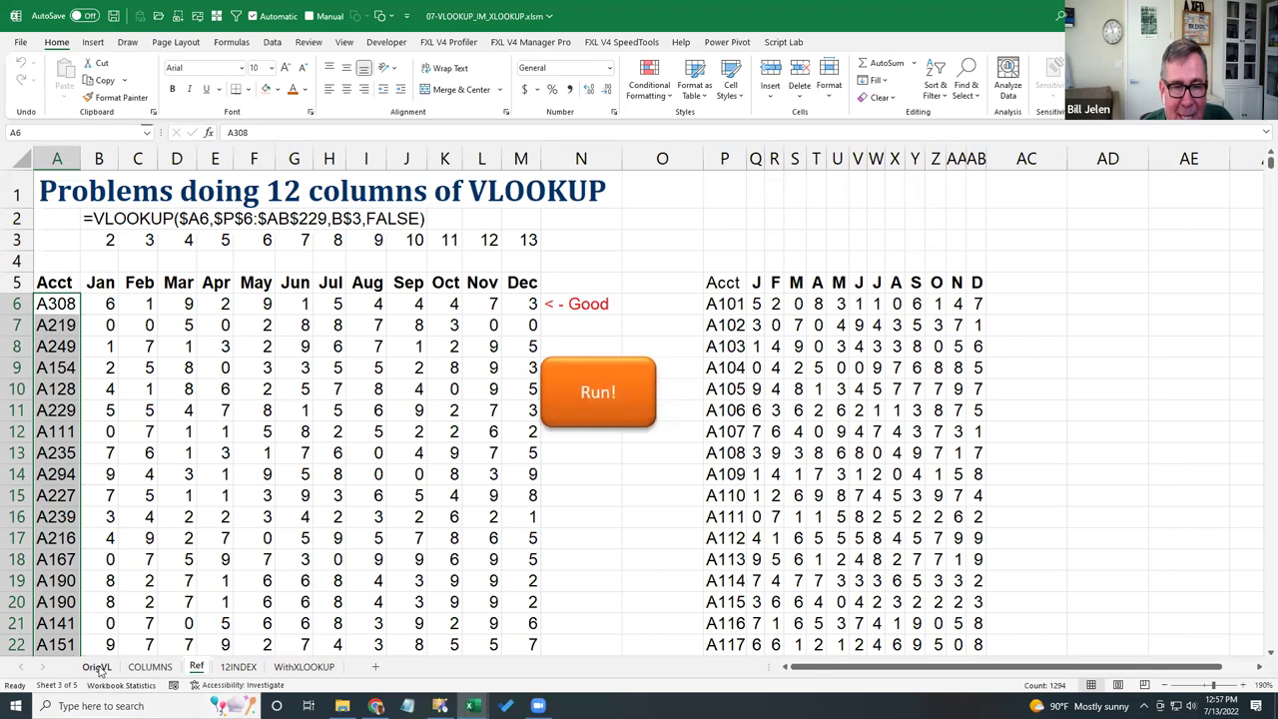
left_click(626, 412)
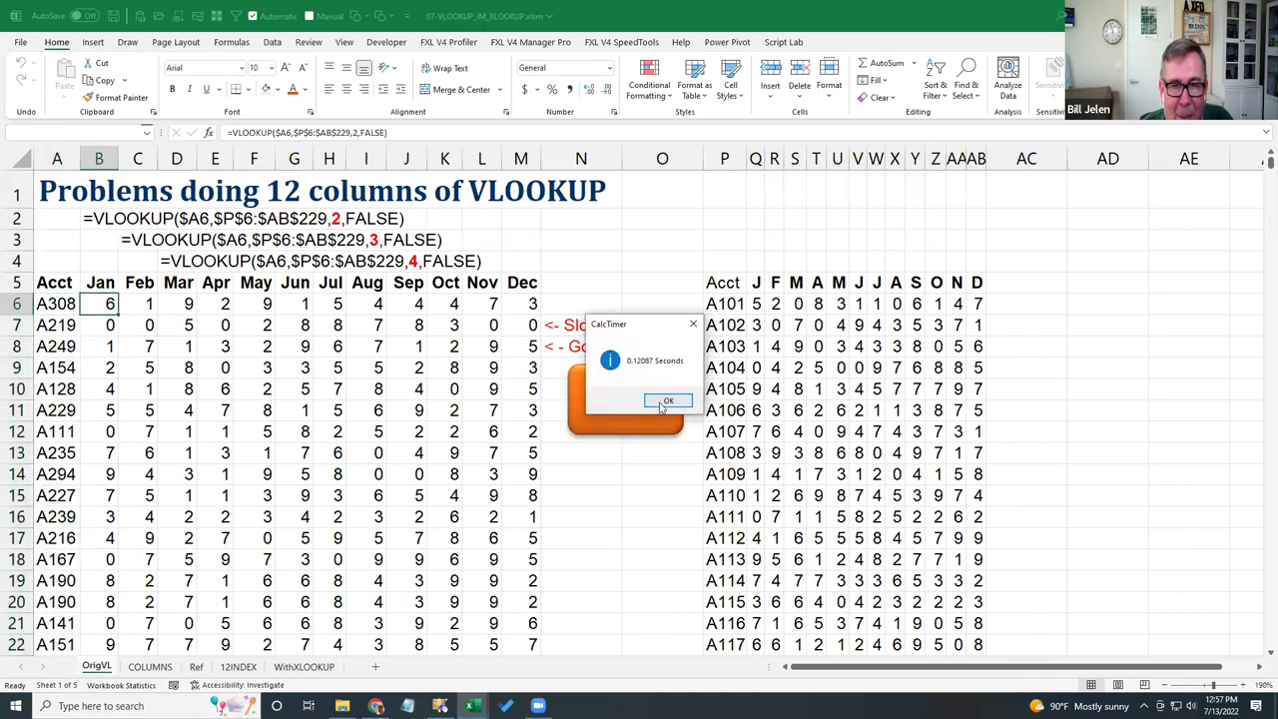
left_click(661, 406)
key("ctrl+Page_Down")
key("ctrl+Page_Down")
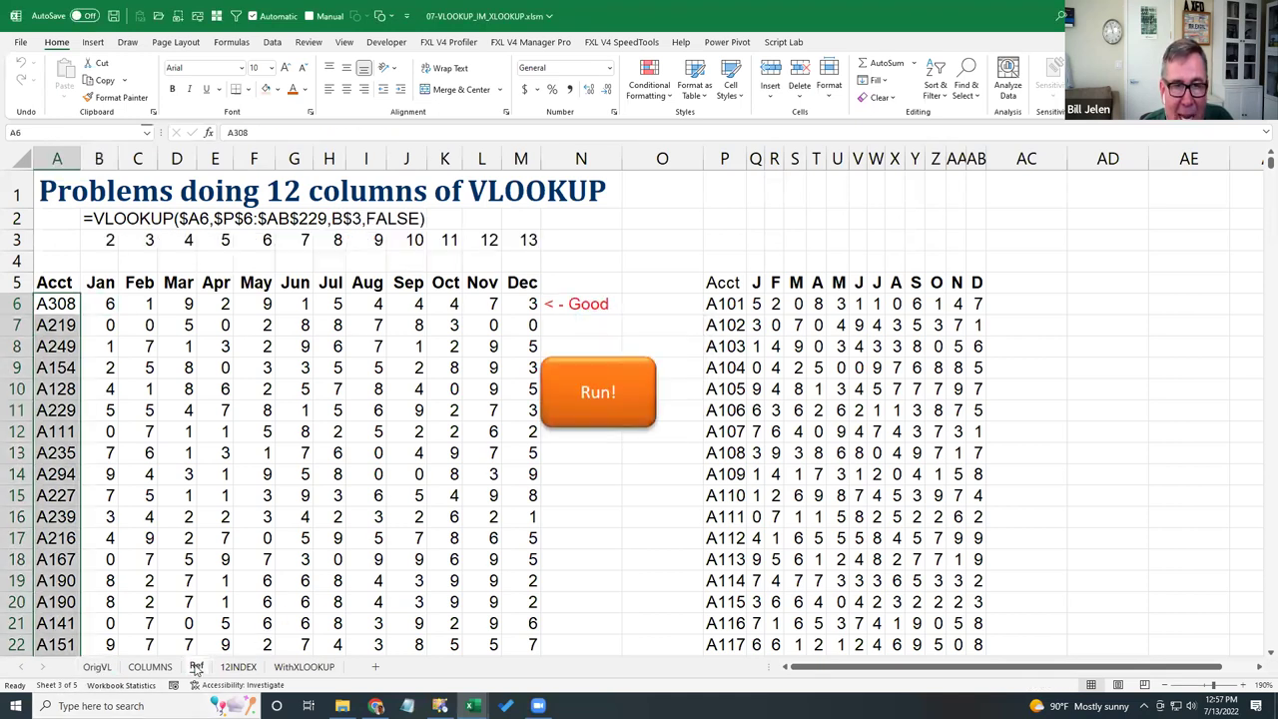
left_click(600, 417)
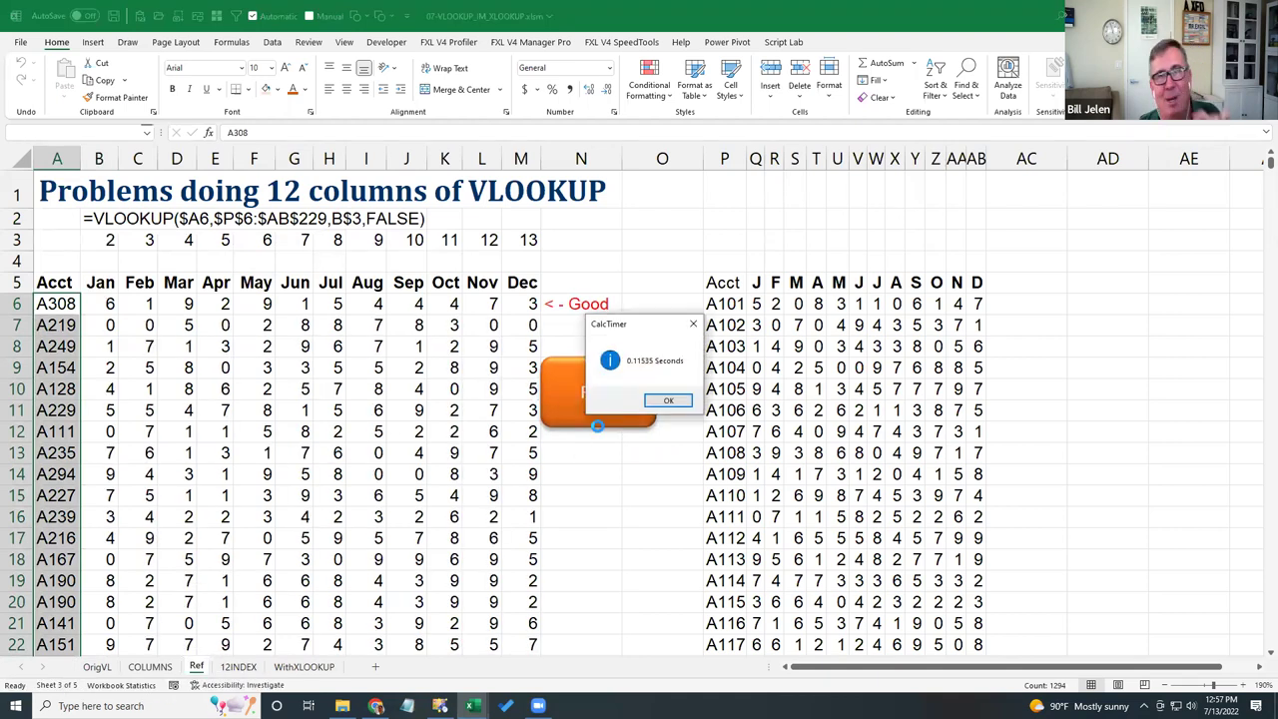
left_click(665, 403)
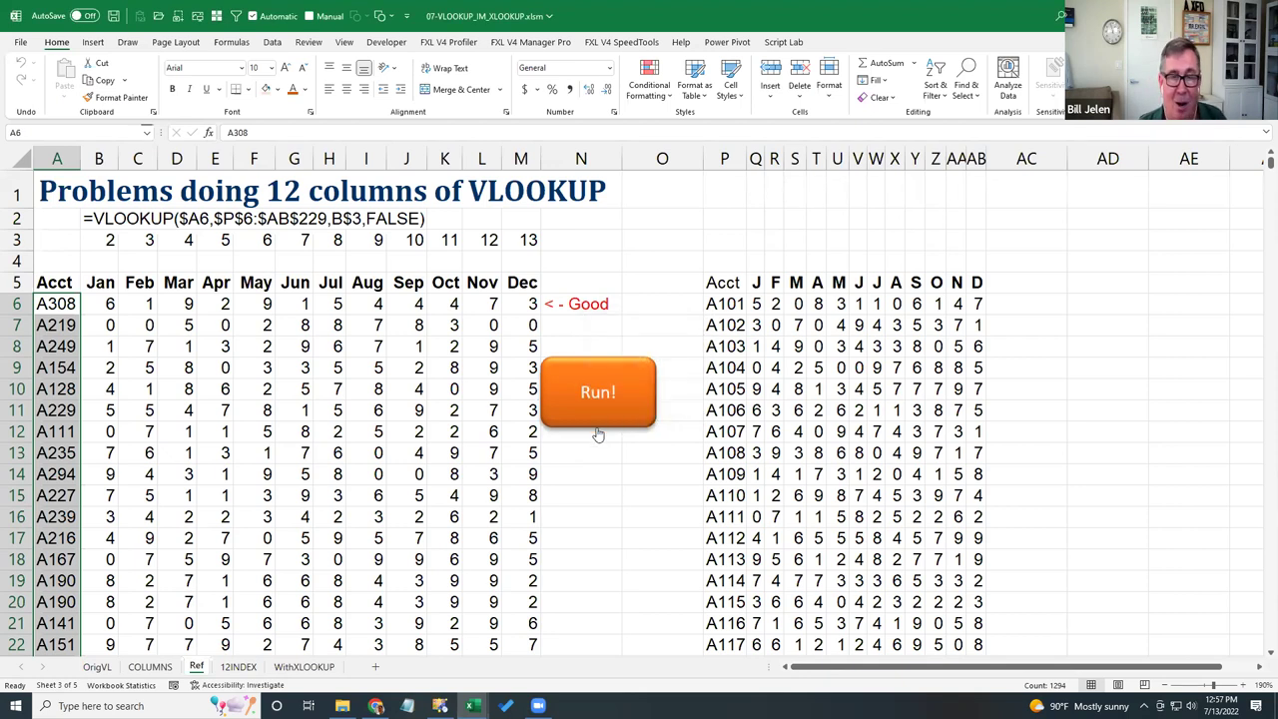
- On the 12INDEX sheet, check the MATCH in B6 and INDEX in C6, then time it at 0.3346 seconds
left_click(240, 665)
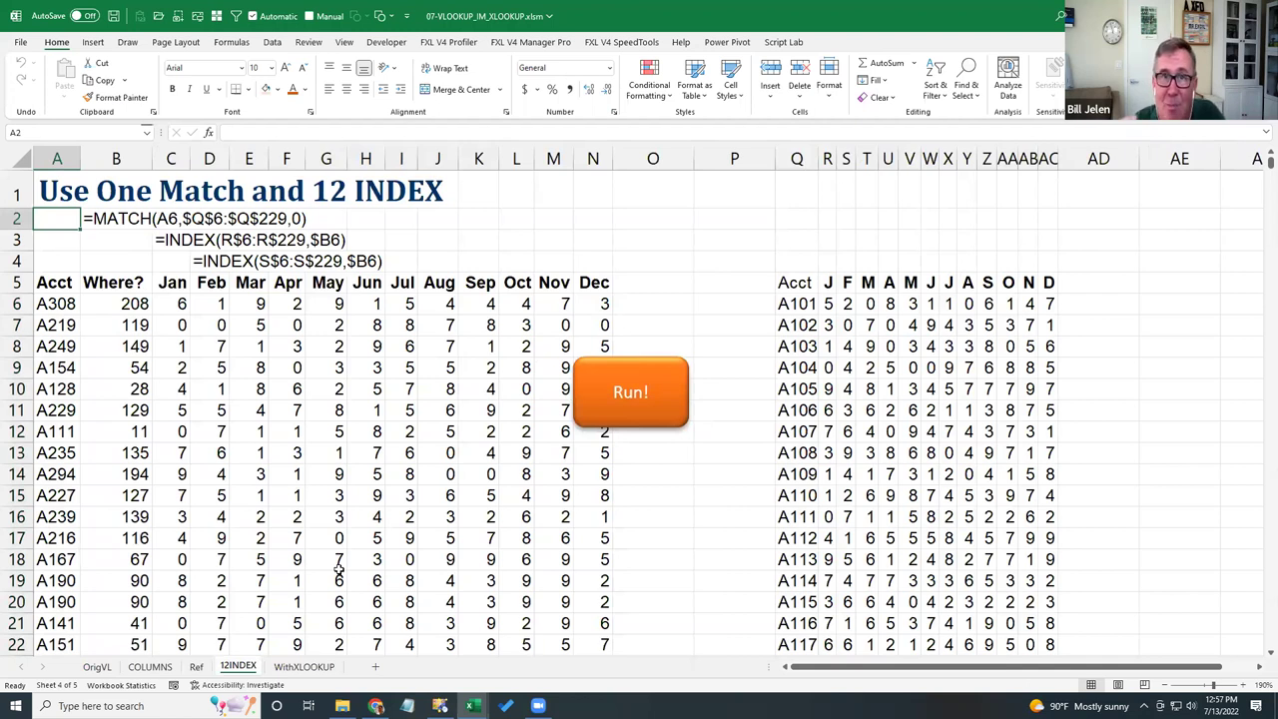
left_click(130, 303)
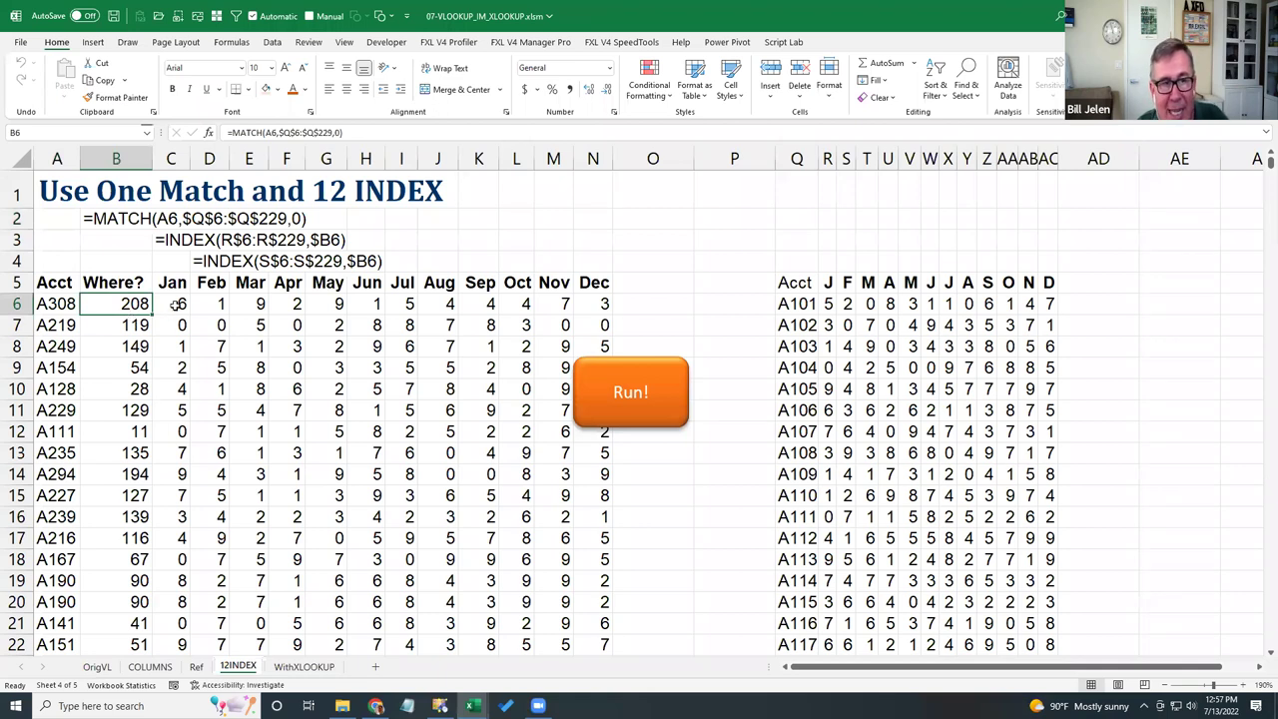
left_click(173, 305)
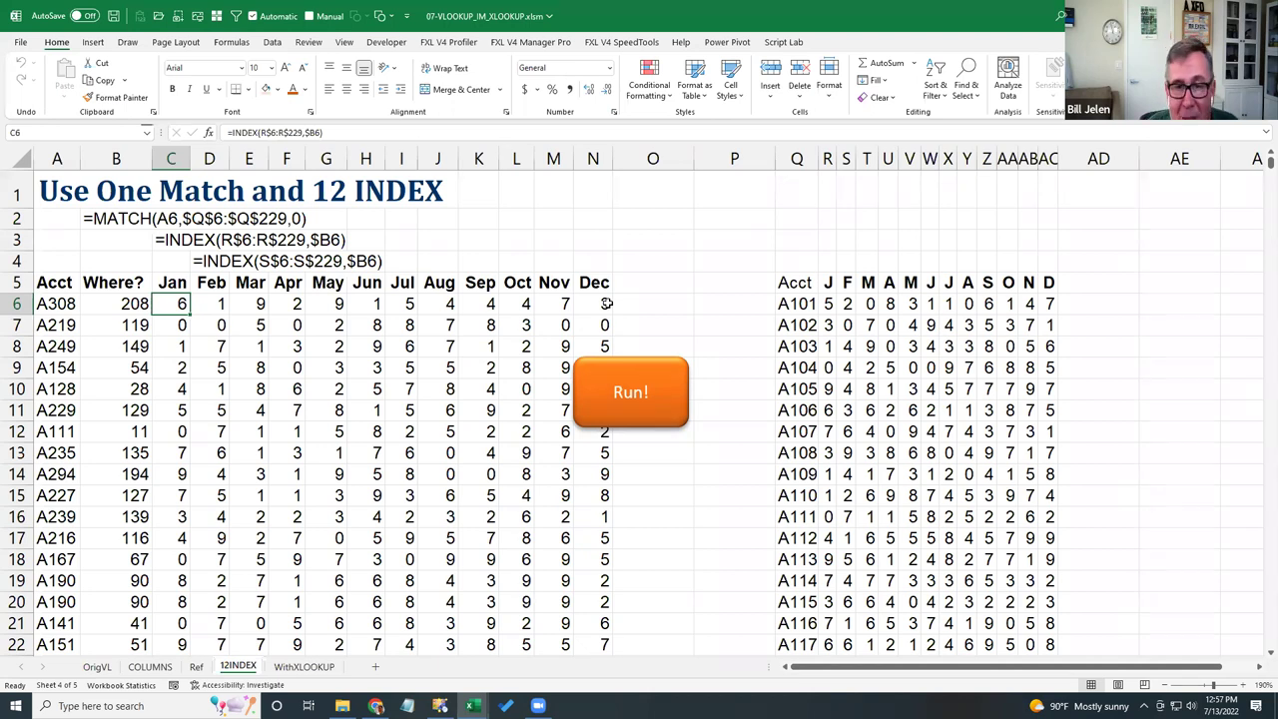
left_click(633, 413)
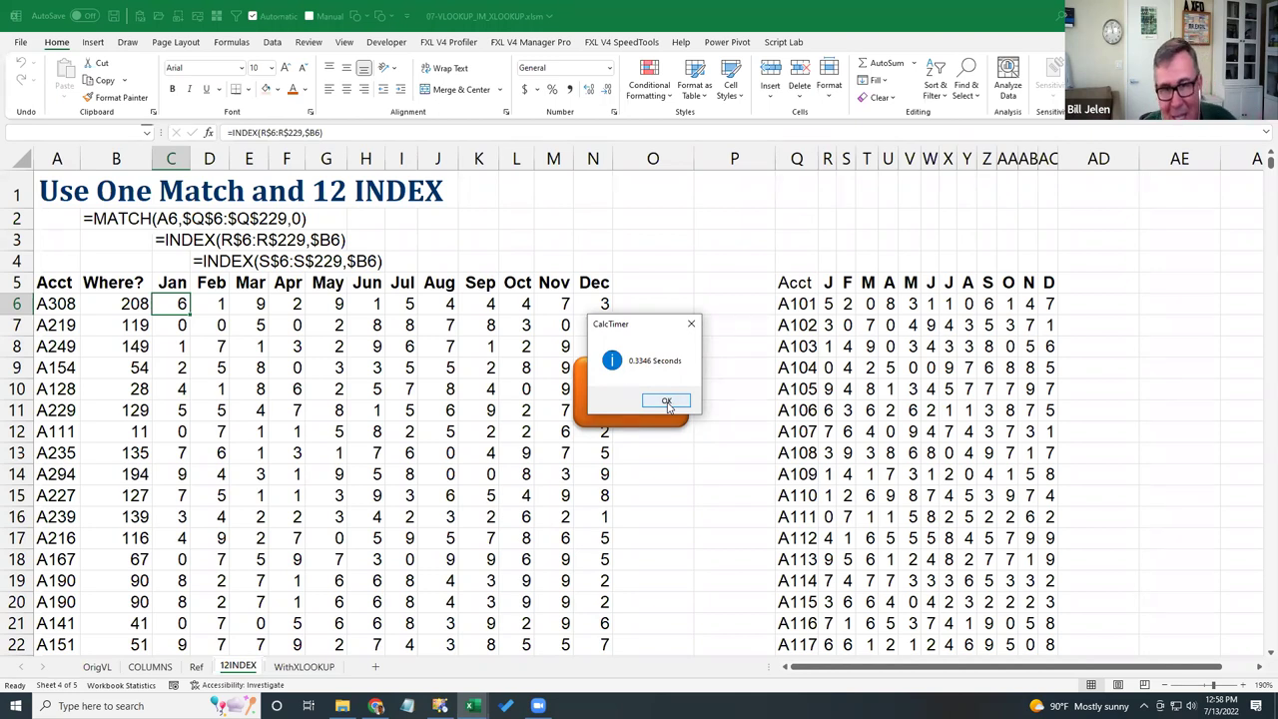
left_click(666, 401)
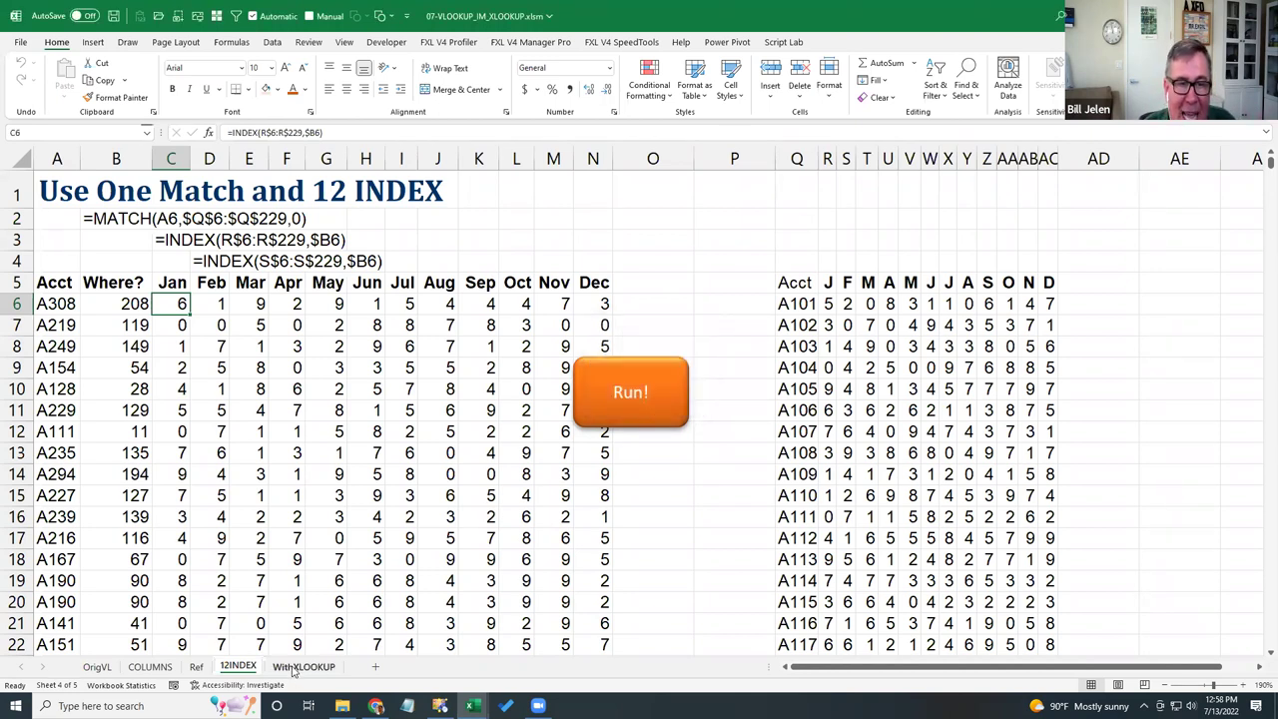
- On the WithXLOOKUP sheet, re-enter the spilling XLOOKUP formula in B6
left_click(304, 666)
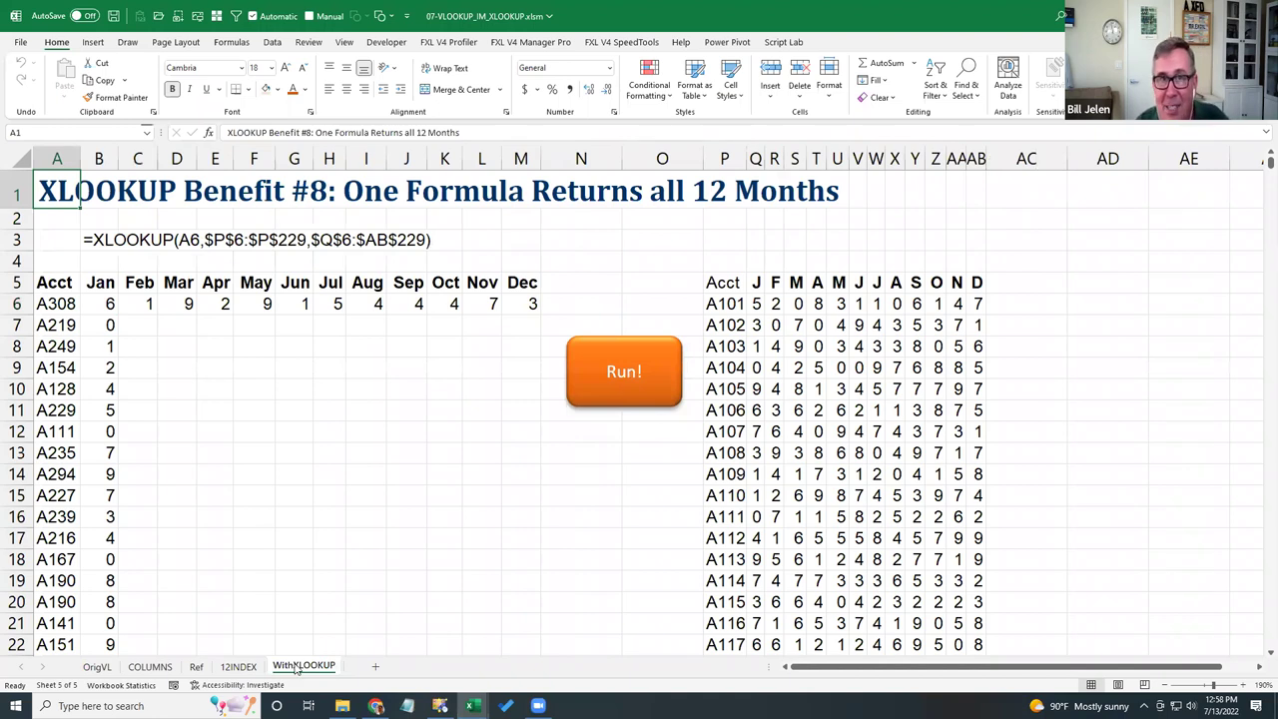
left_click(112, 304)
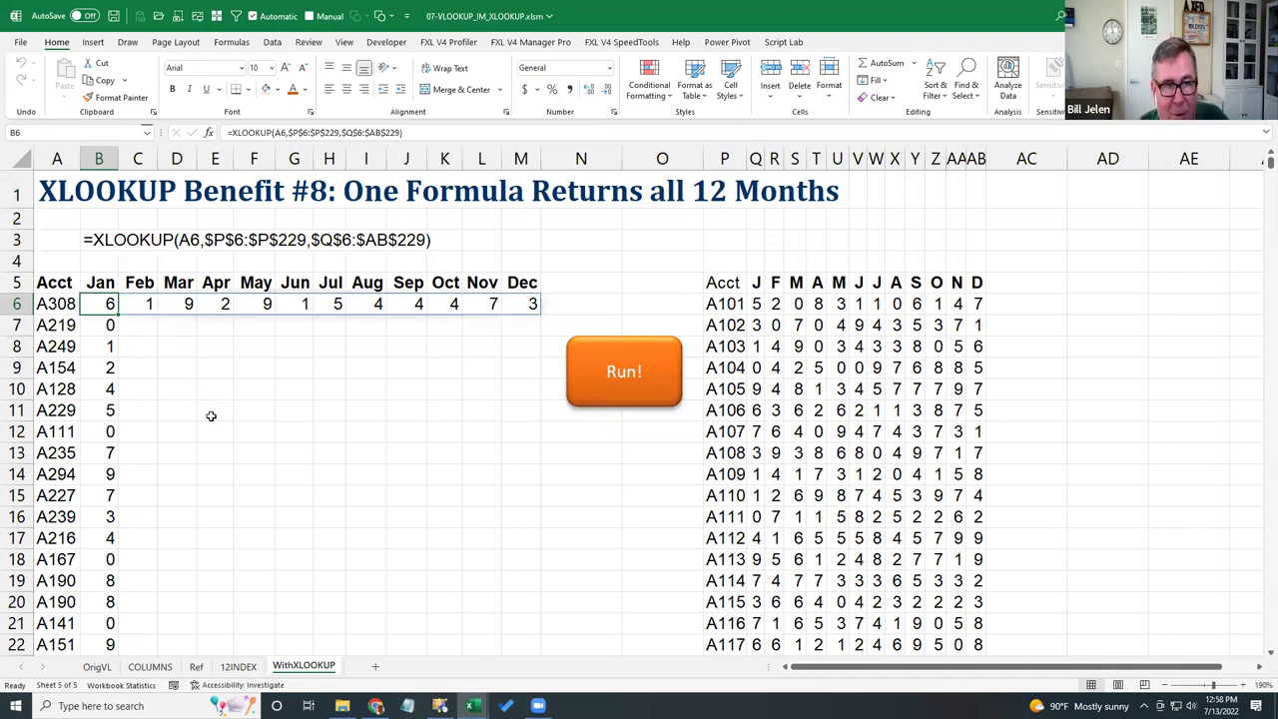
key("F2")
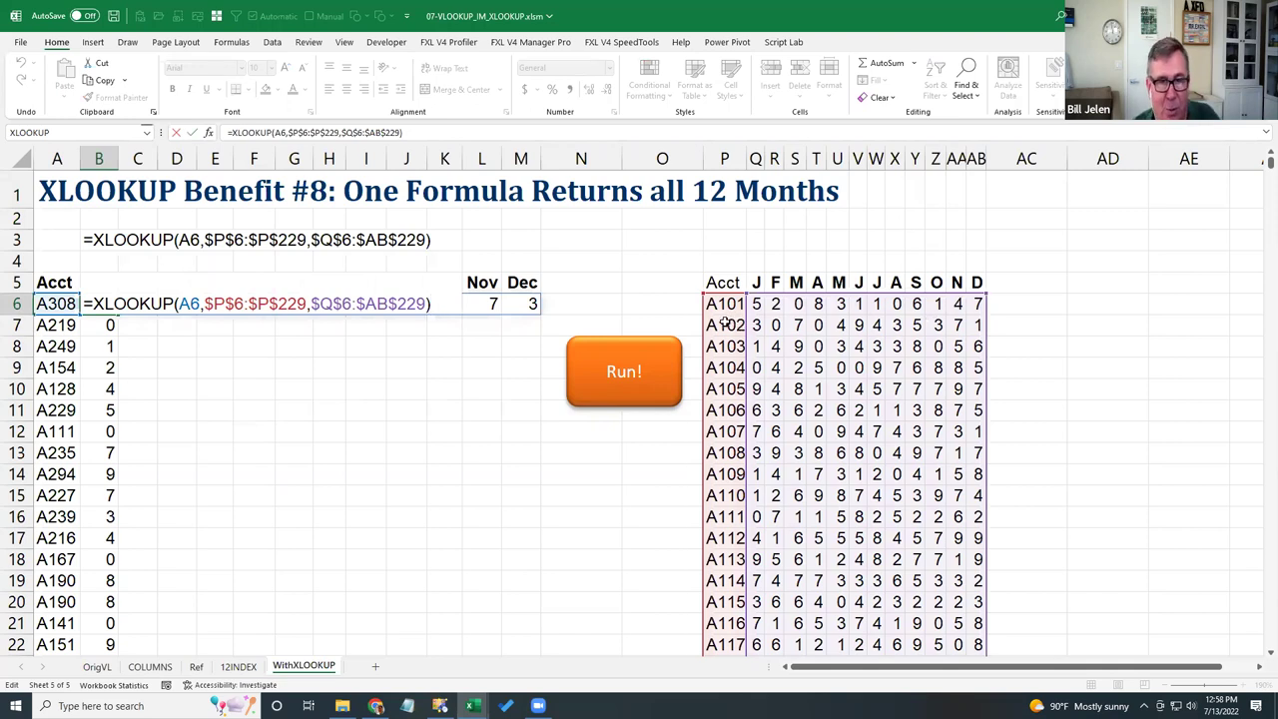
key("ctrl+Return")
- Time the WithXLOOKUP recalculation four times, the last run taking 0.08022 seconds
left_click(627, 382)
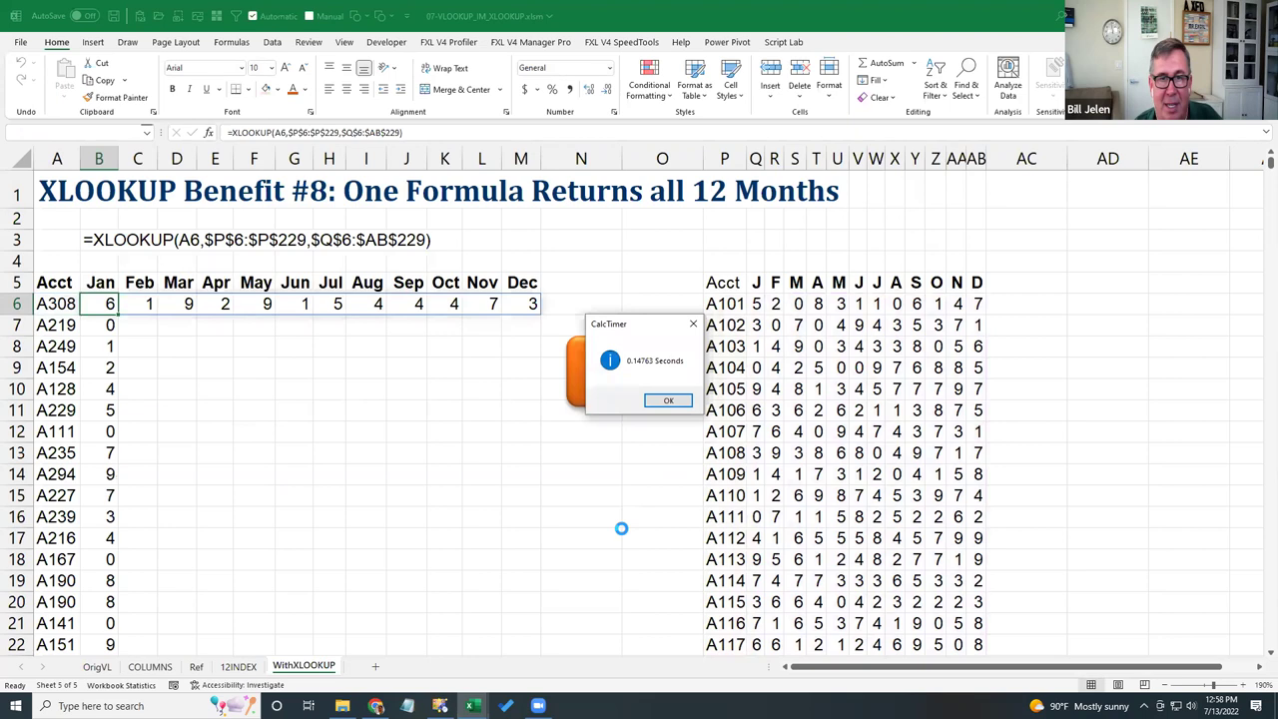
left_click(666, 401)
left_click(630, 395)
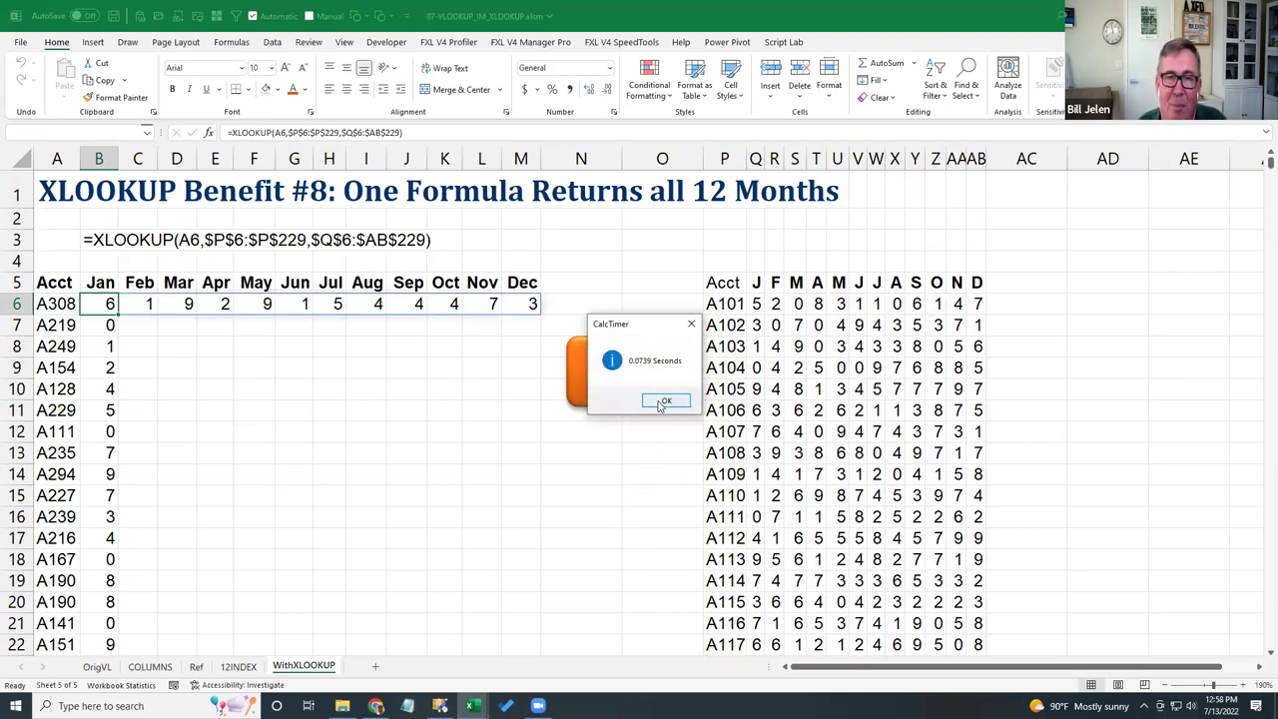
left_click(663, 401)
left_click(639, 395)
left_click(660, 403)
left_click(635, 399)
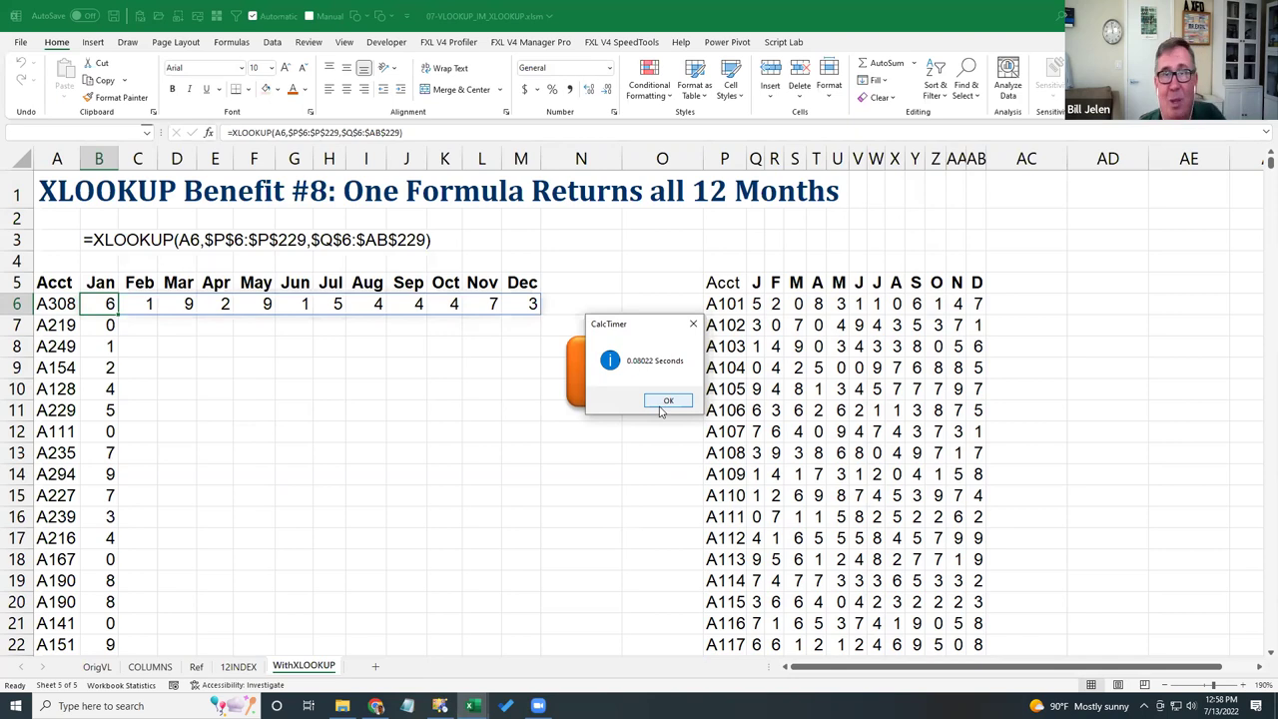
left_click(663, 404)
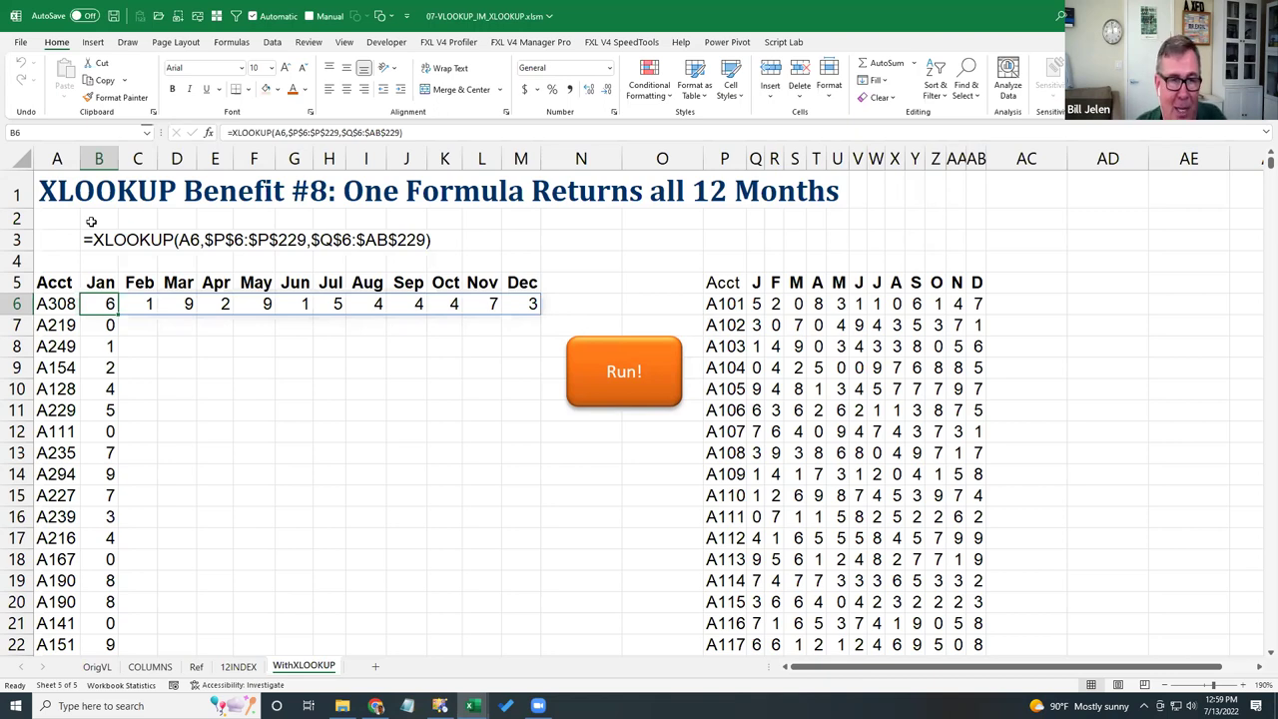
- In 00-Agenda, strike through the VLOOKUP versus XLOOKUP item and select cell N2
key("ctrl+Tab")
key("ctrl+Tab")
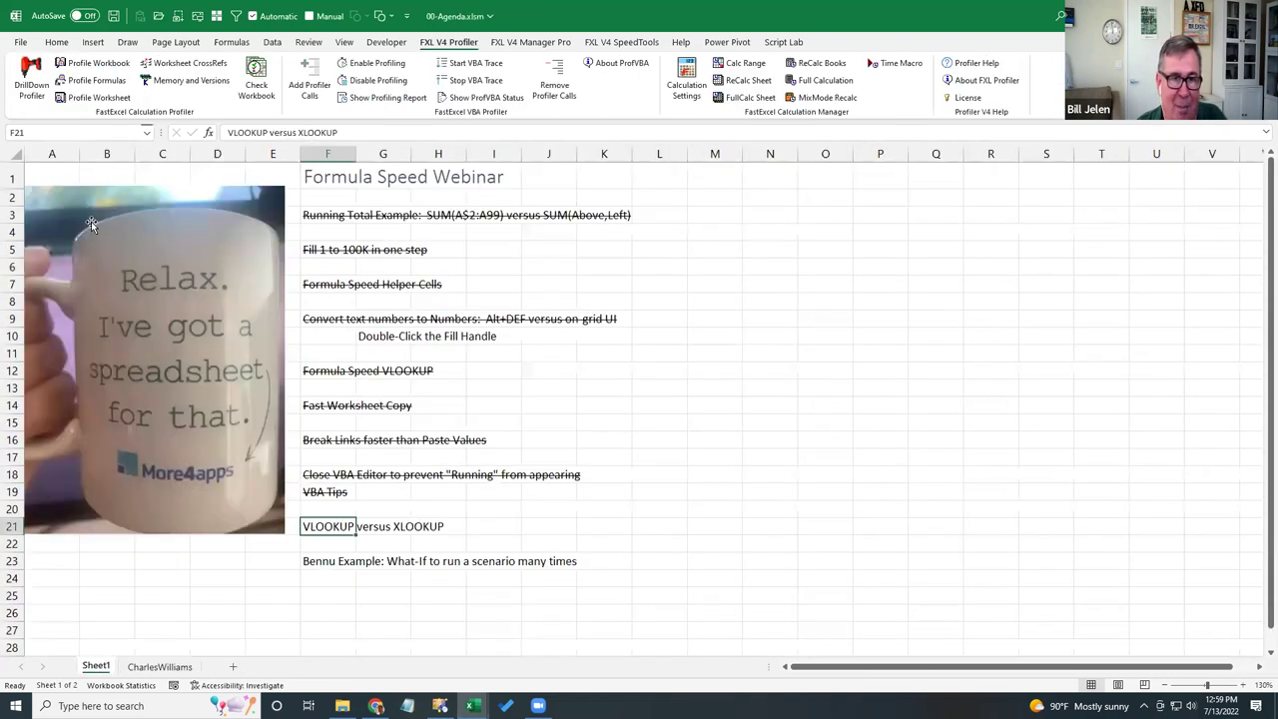
key("ctrl+5")
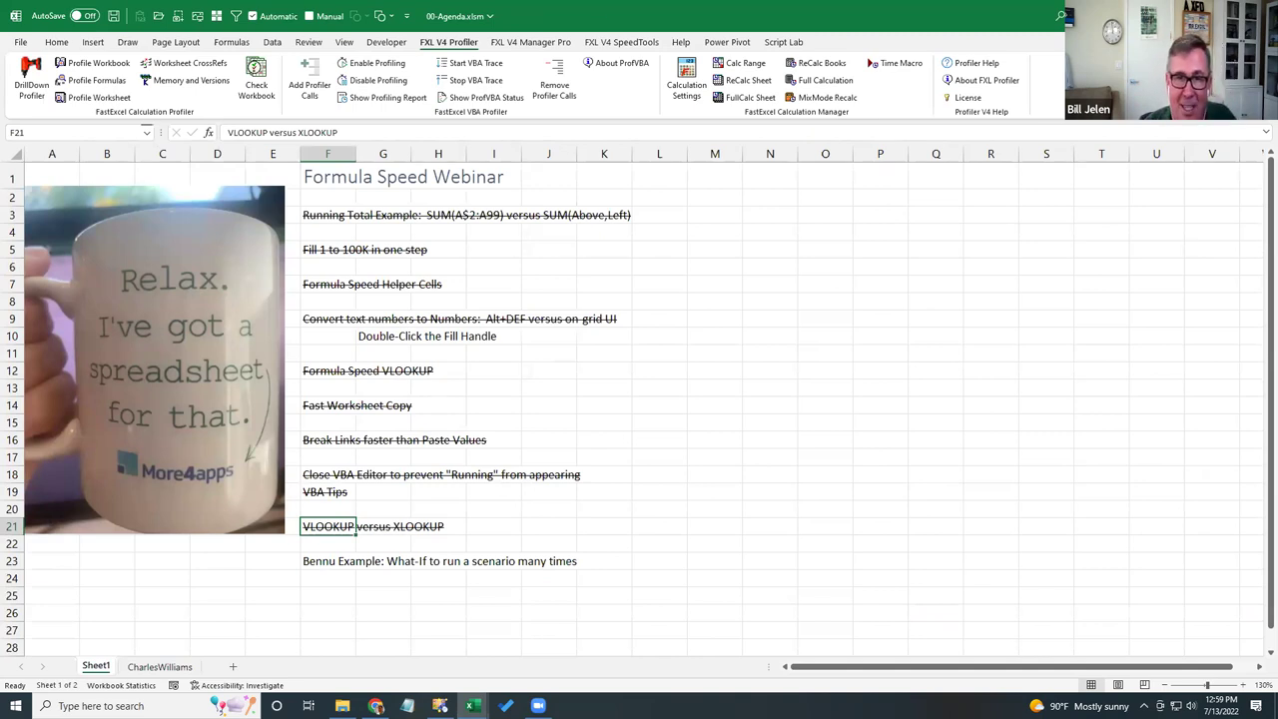
left_click(765, 203)
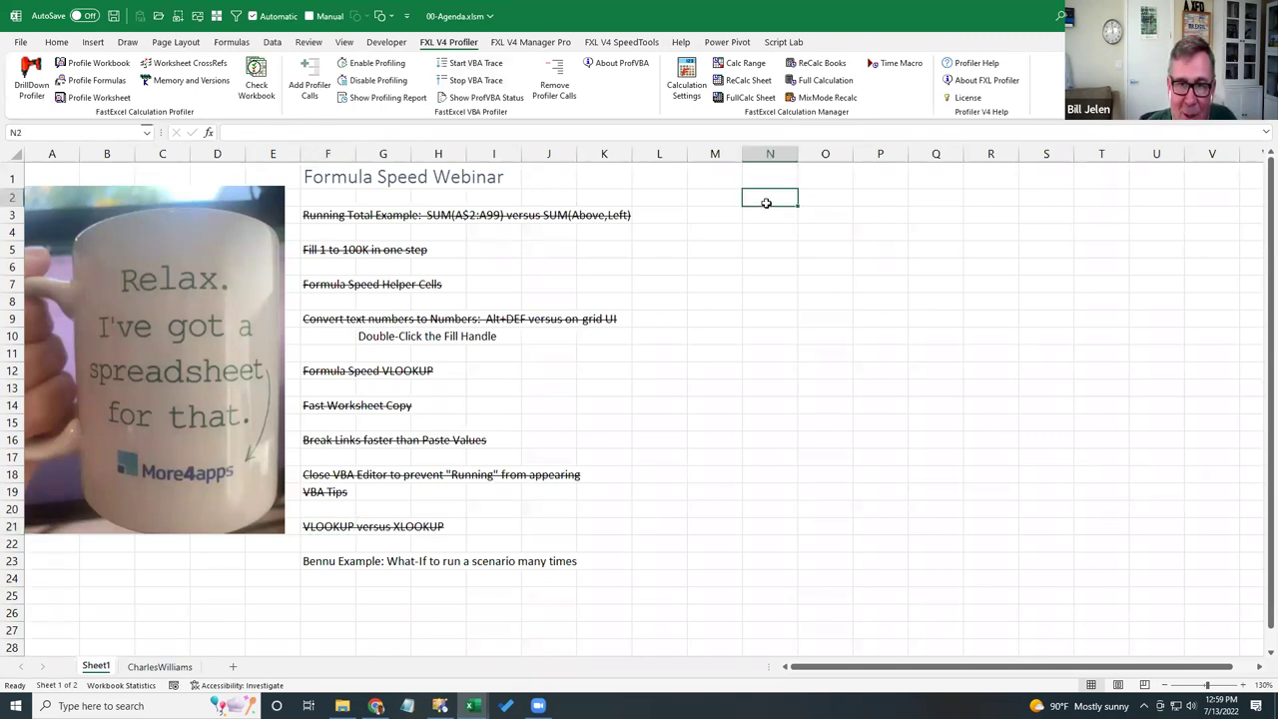
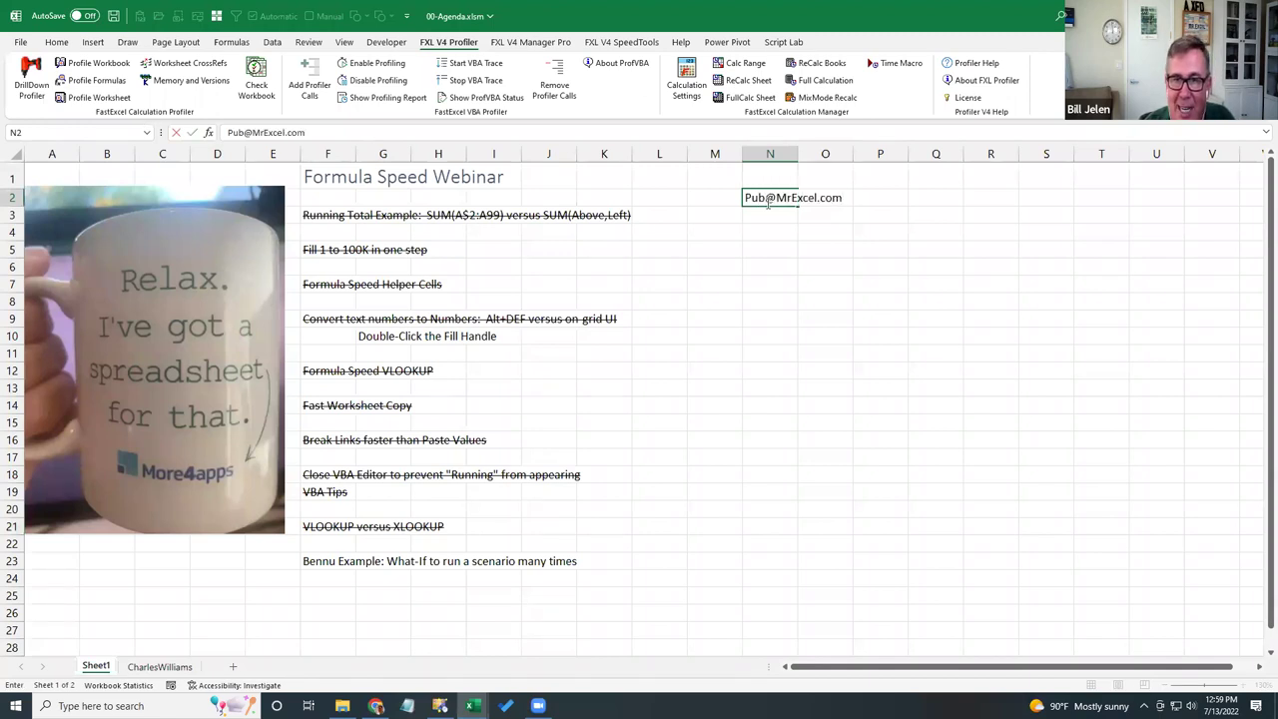
- Enter the contact e-mail address in N2 so it becomes a hyperlink
key("Return")
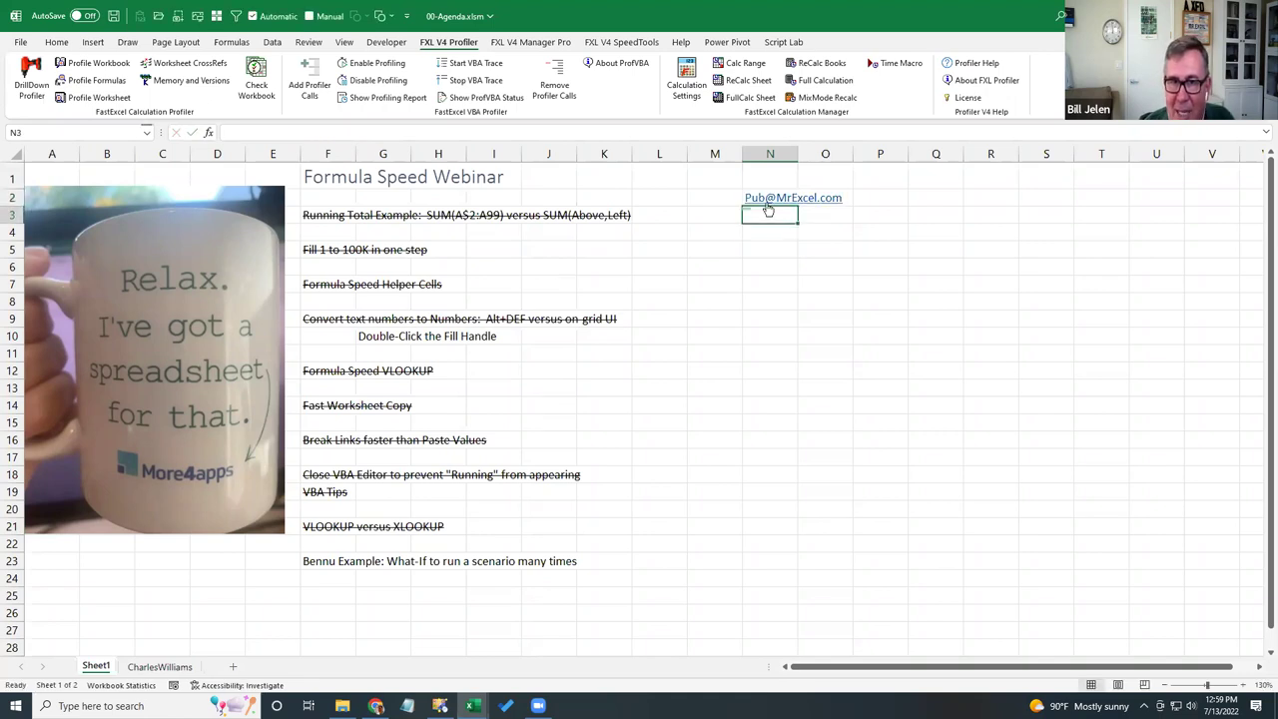
key("Return")
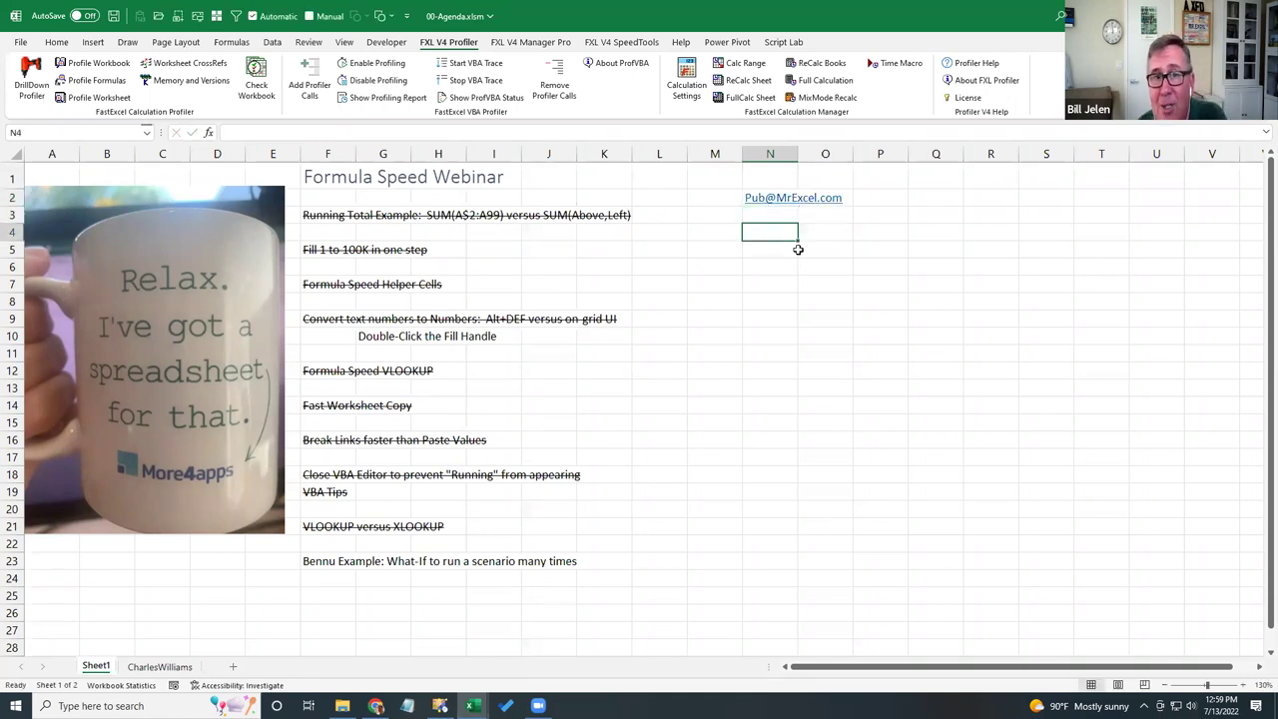
- Type the note 'Hey! I was in your seminar' into N4
type("Heeey")
key("BackSpace")
key("BackSpace")
key("BackSpace")
type("ey")
key("BackSpace")
key("BackSpace")
type("y")
key("BackSpace")
type("y! I")
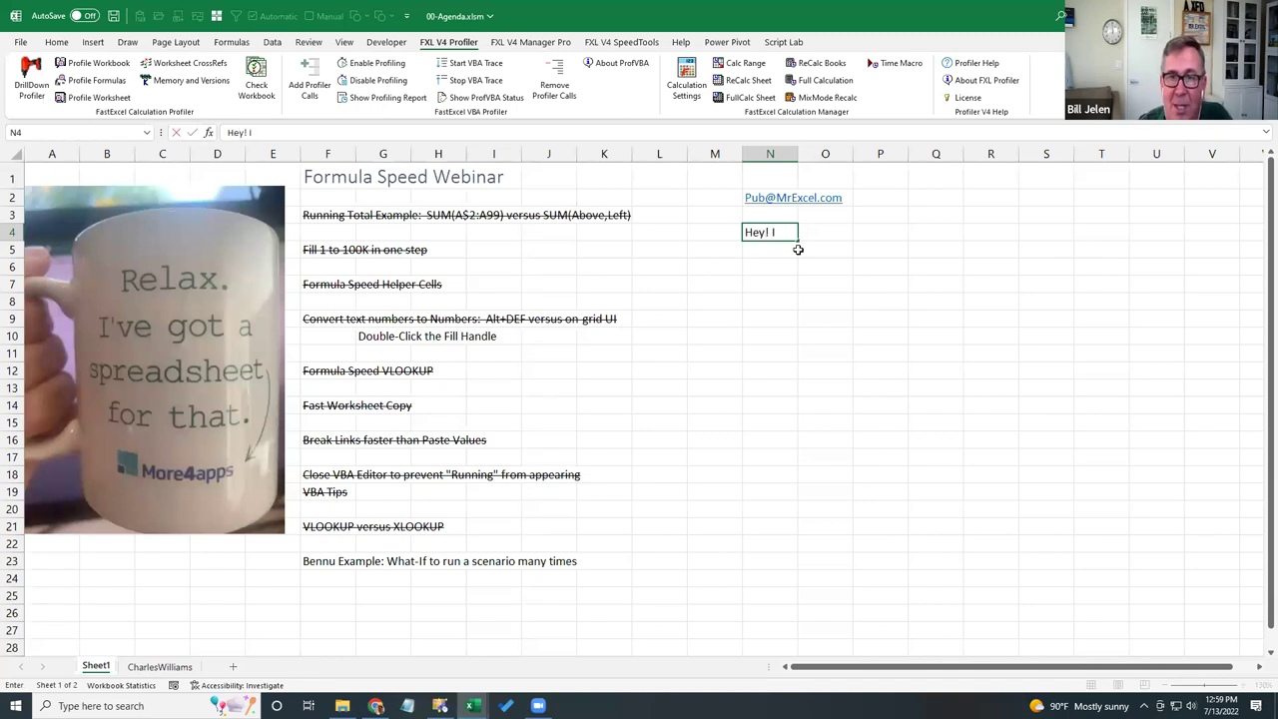
type(" was in your seminar")
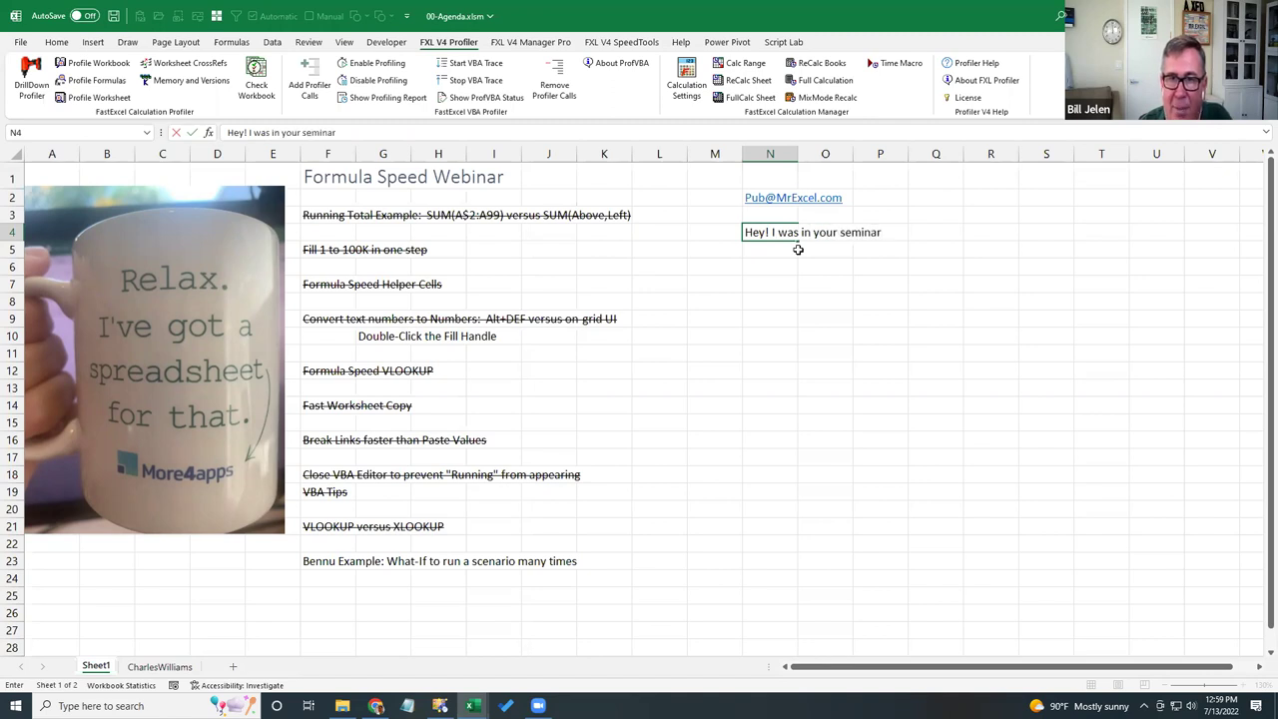
key("Return")
key("Return")
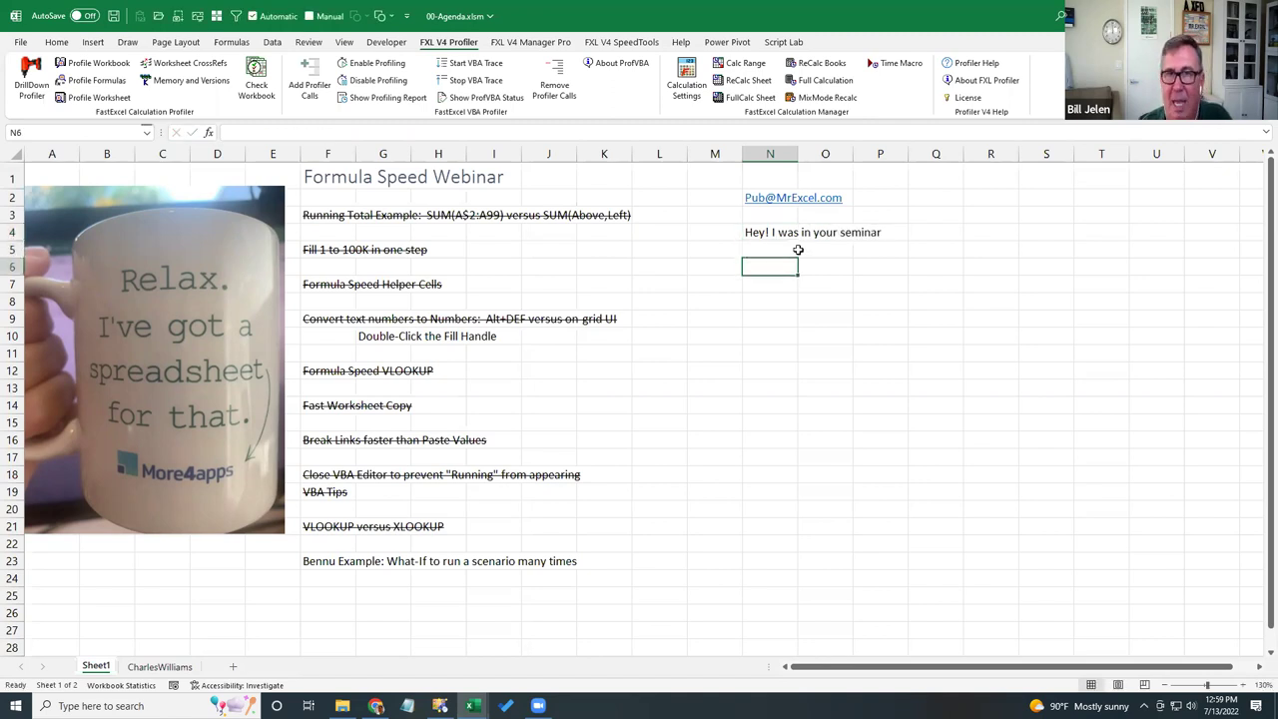